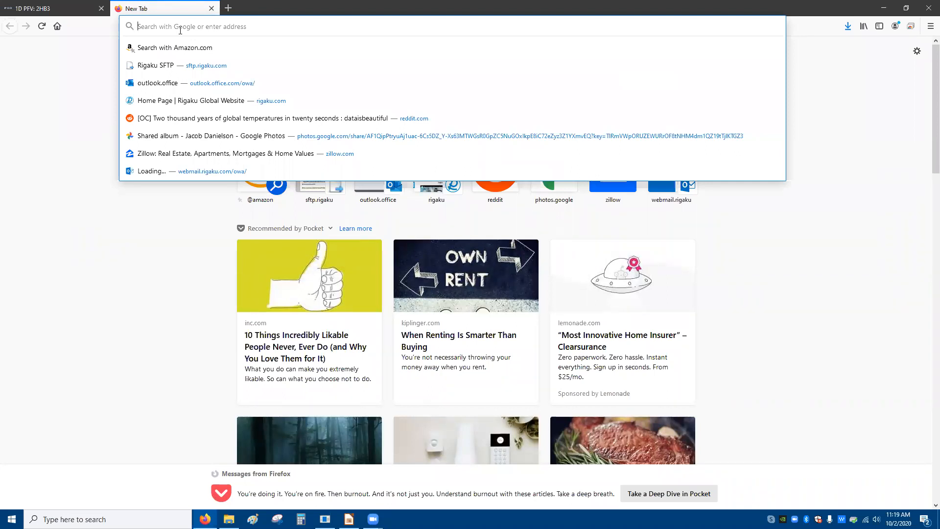
# Step: Search the web for "pET21a hiv pro and his 6" and open Addgene's pET21a(+)-HIV RT-6xHis-RBS-prot plasmid page
pyautogui.write('21')
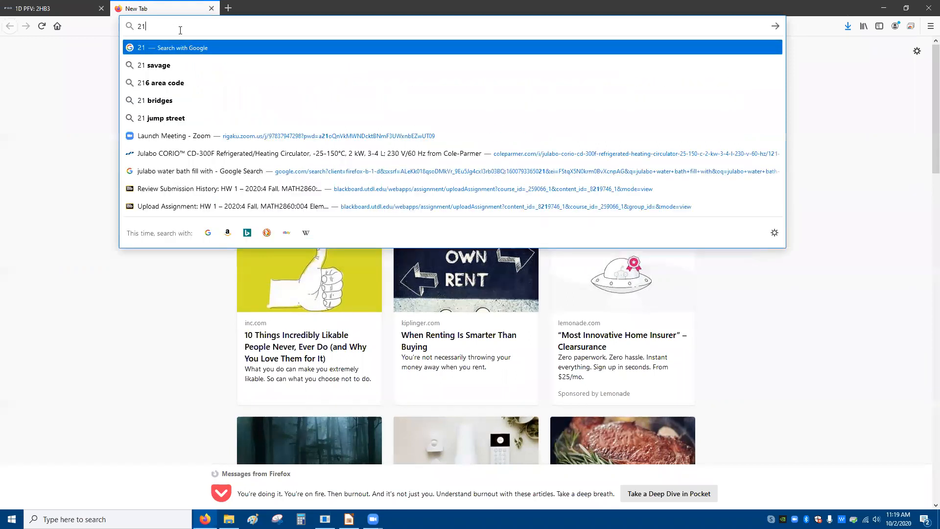
pyautogui.press('BackSpace')
pyautogui.write('p')
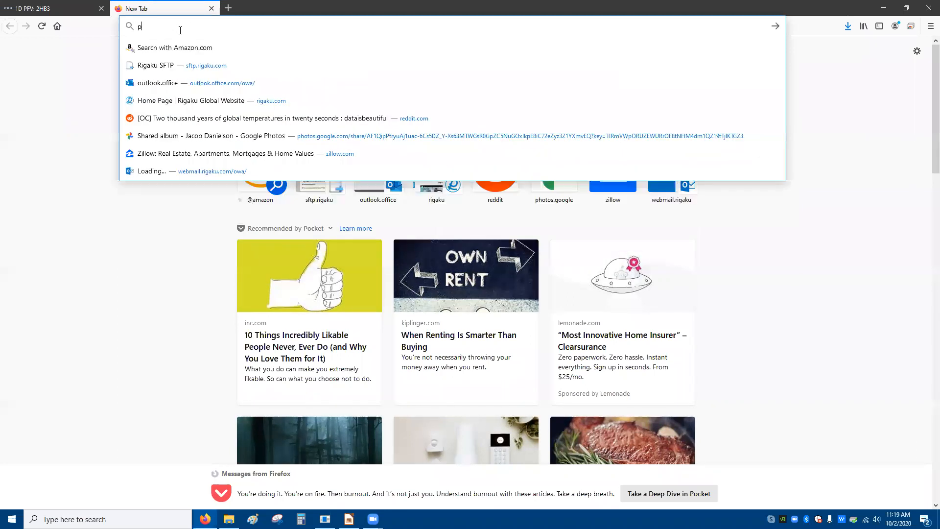
pyautogui.write('ET21a')
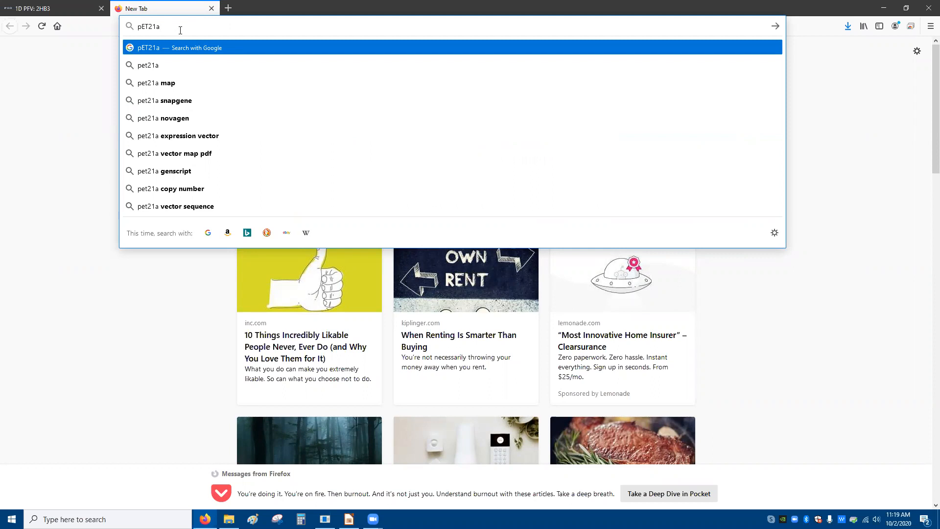
pyautogui.write(' hiv pro and')
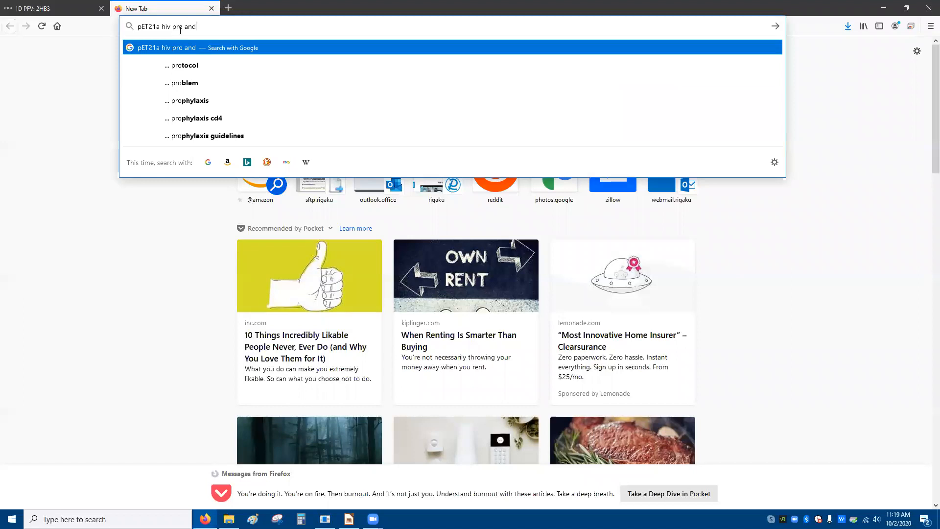
pyautogui.write(' his 6')
pyautogui.press('Return')
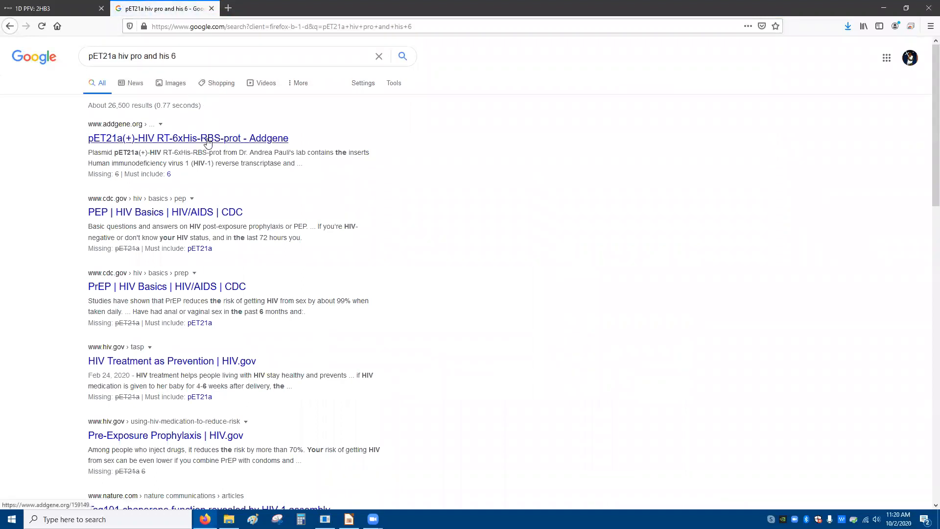
pyautogui.click(207, 142)
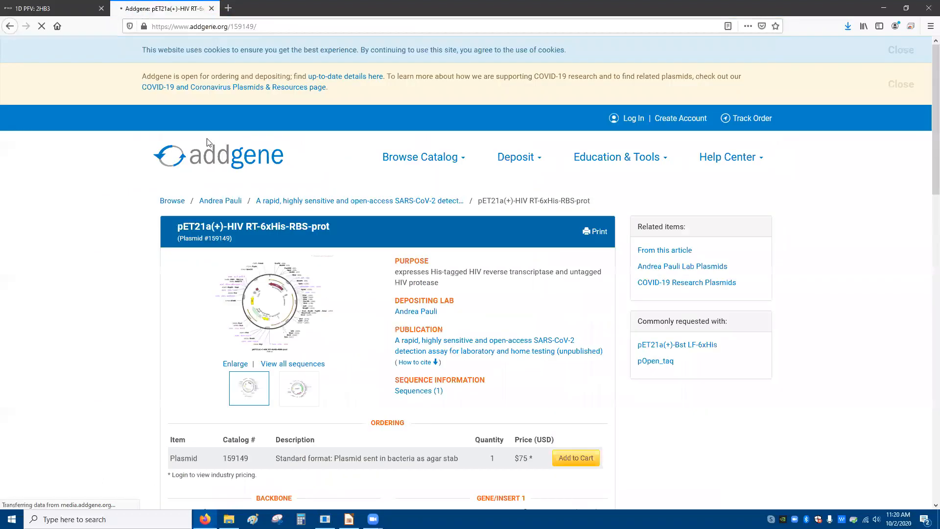
# Step: Enlarge the depositor's plasmid map to examine its genes and restriction sites, and close the enlarged view
pyautogui.scroll(-2, 328, 228)
pyautogui.scroll(-3, 328, 226)
pyautogui.click(297, 188)
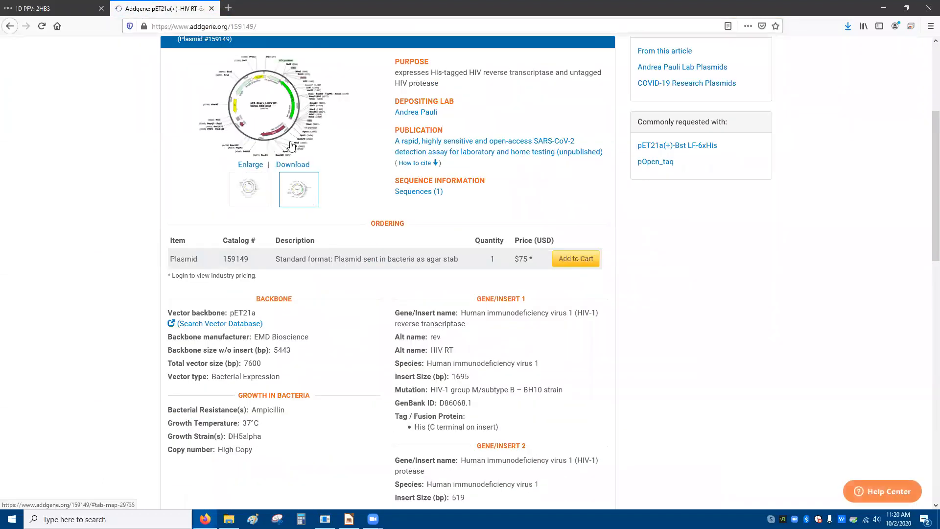
pyautogui.click(291, 130)
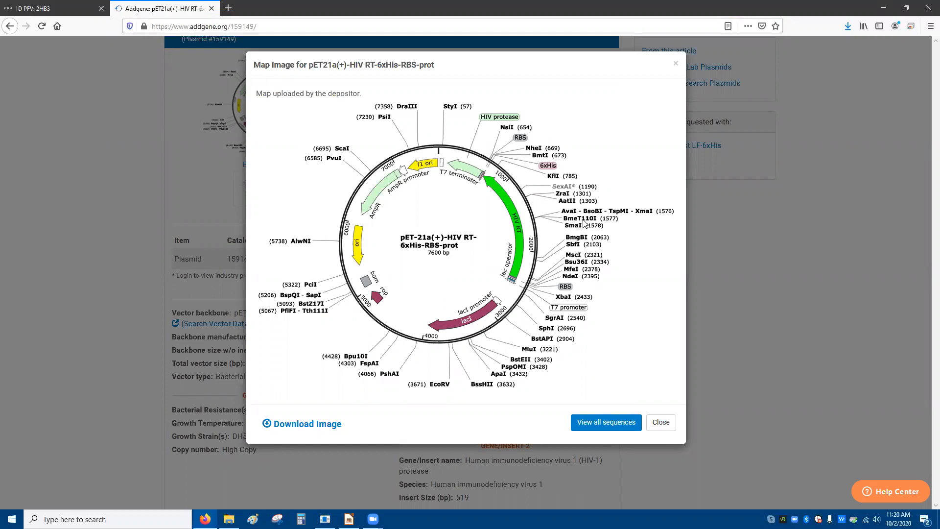
pyautogui.click(676, 63)
# Step: Open the depositor's plasmid map as a full-size image file
pyautogui.scroll(4, 597, 148)
pyautogui.scroll(-3, 587, 196)
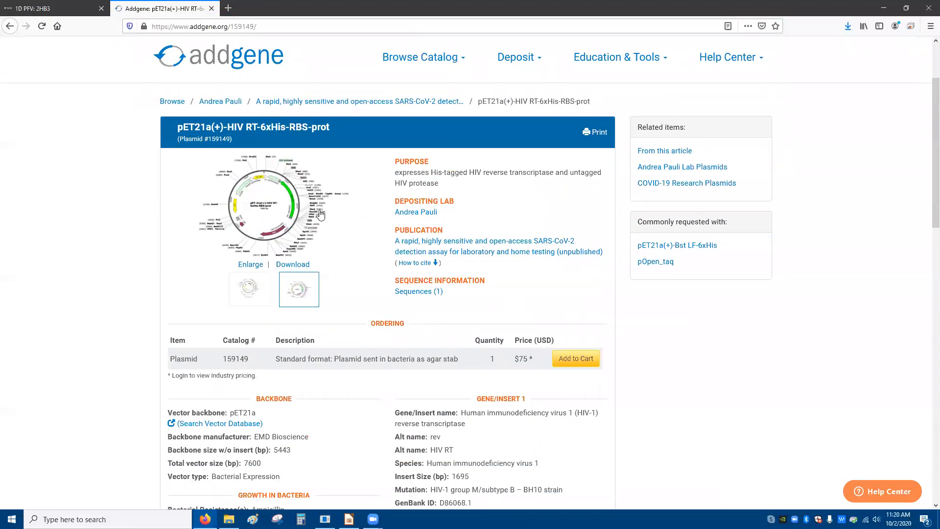
pyautogui.scroll(3, 361, 213)
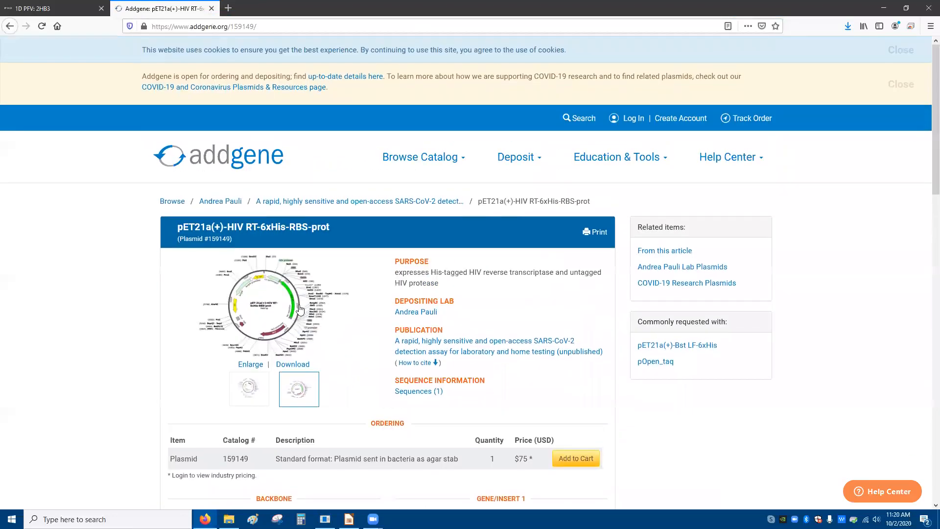
pyautogui.click(292, 365)
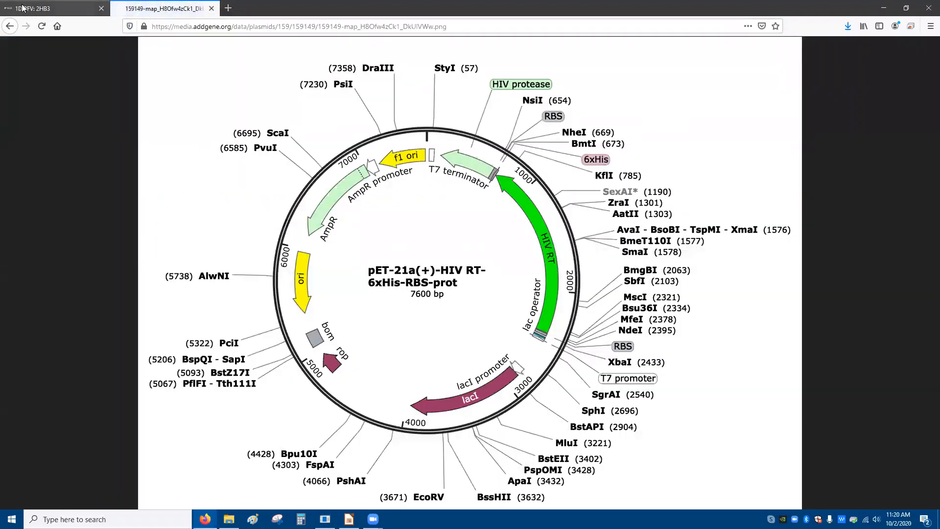
# Step: Return to the Addgene plasmid page and open the plasmid's full Addgene NGS sequence
pyautogui.click(57, 8)
pyautogui.click(201, 4)
pyautogui.click(11, 26)
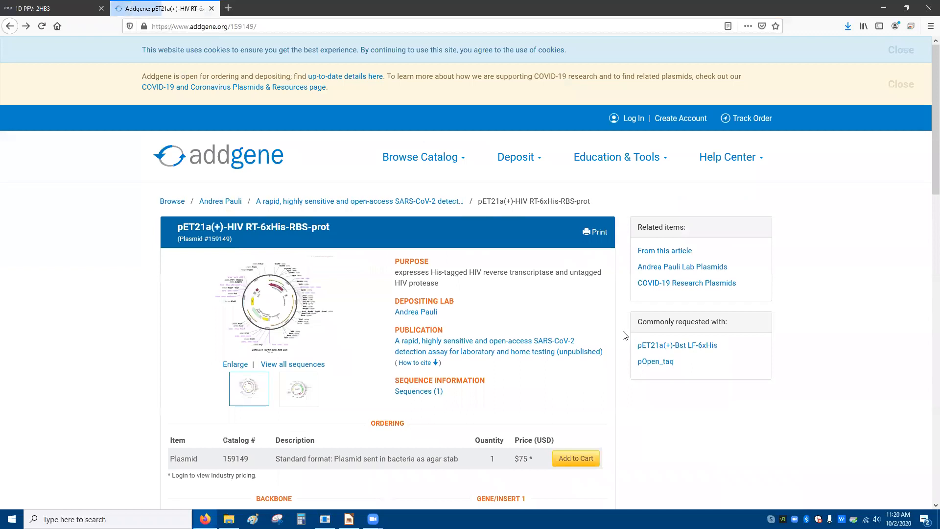
pyautogui.click(418, 391)
pyautogui.scroll(-5, 412, 260)
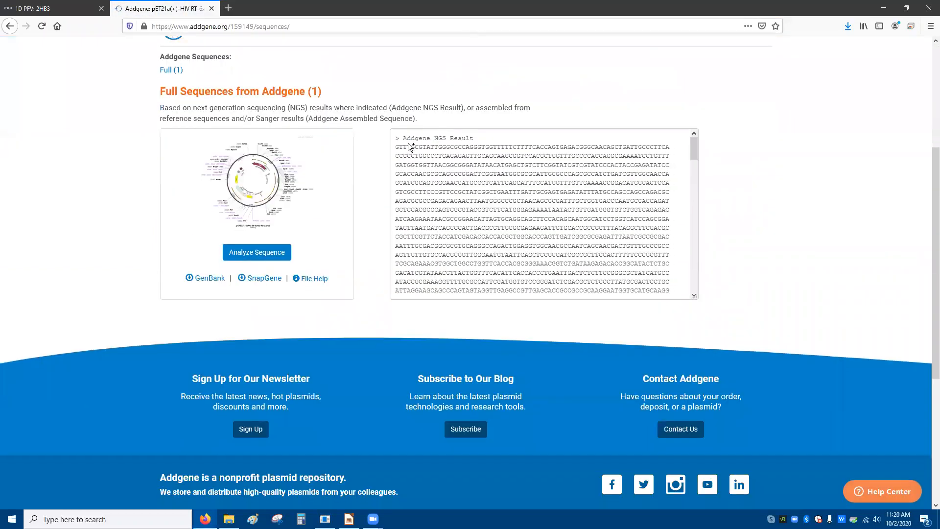
# Step: Search for "a plasmid editor" in a new browser tab and open the ApE website
pyautogui.click(229, 8)
pyautogui.click(237, 27)
pyautogui.write('a ')
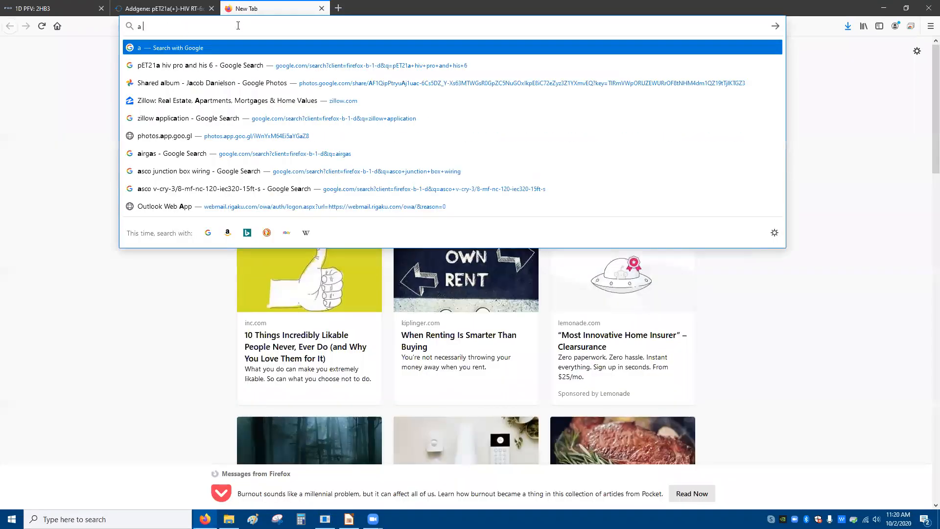
pyautogui.write('plasmid ')
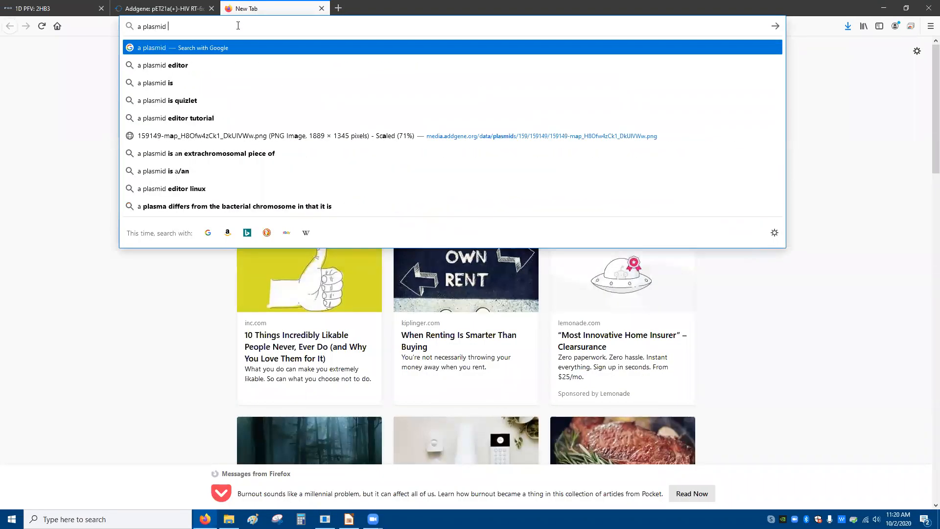
pyautogui.write('editor')
pyautogui.press('Return')
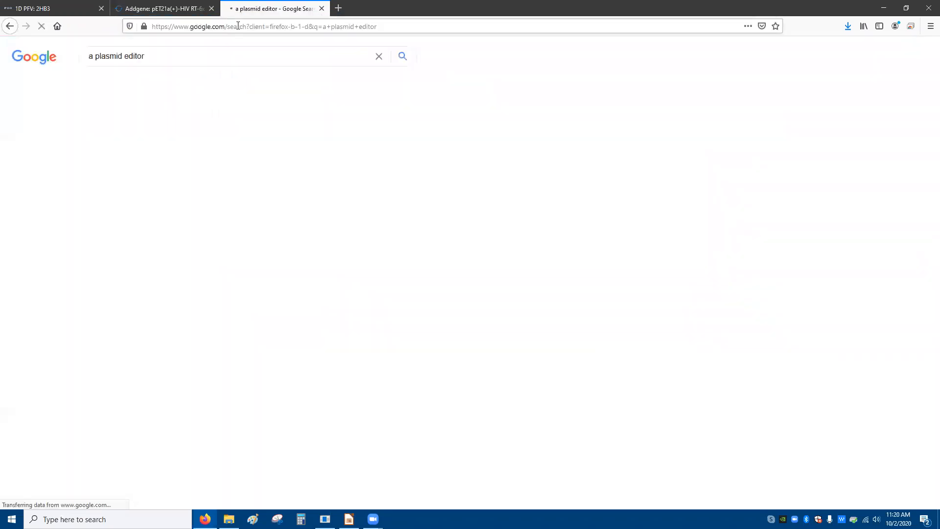
pyautogui.click(161, 142)
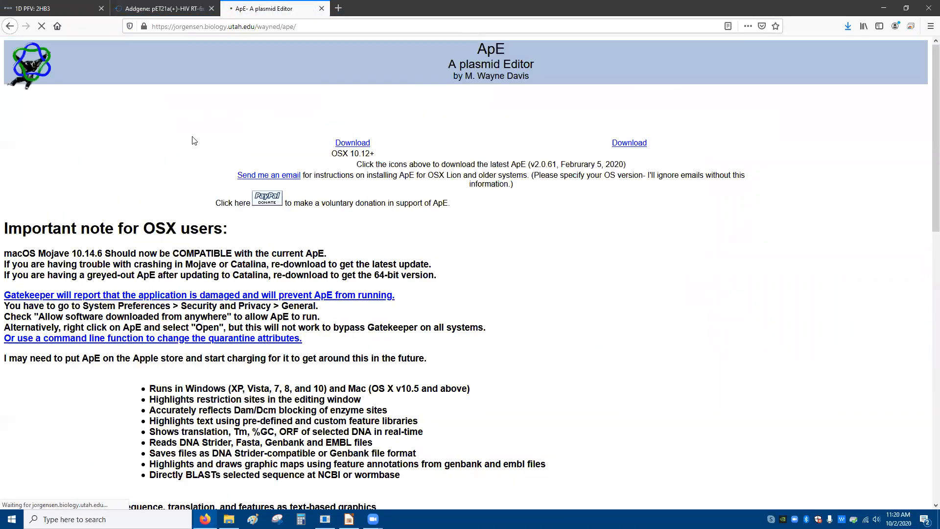
# Step: Download the Windows version of ApE and open the ApE_win_current.zip archive
pyautogui.click(629, 142)
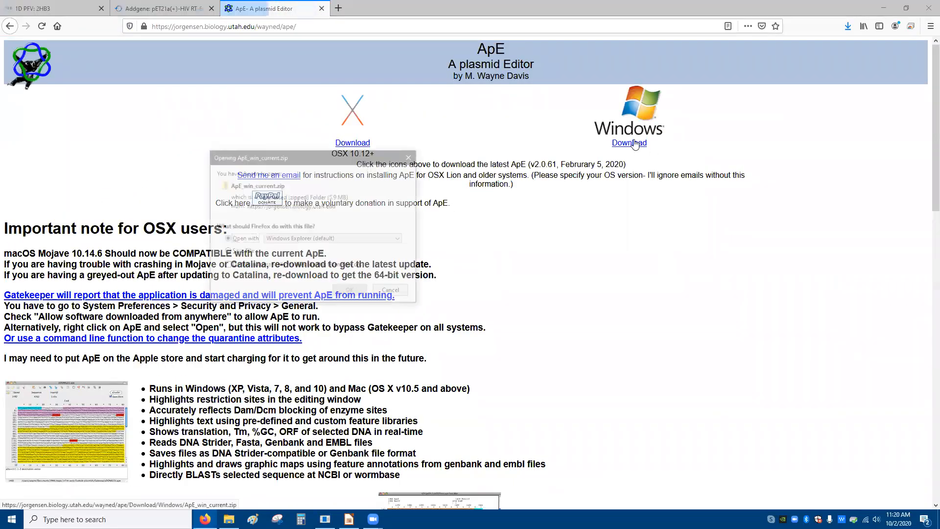
pyautogui.click(350, 292)
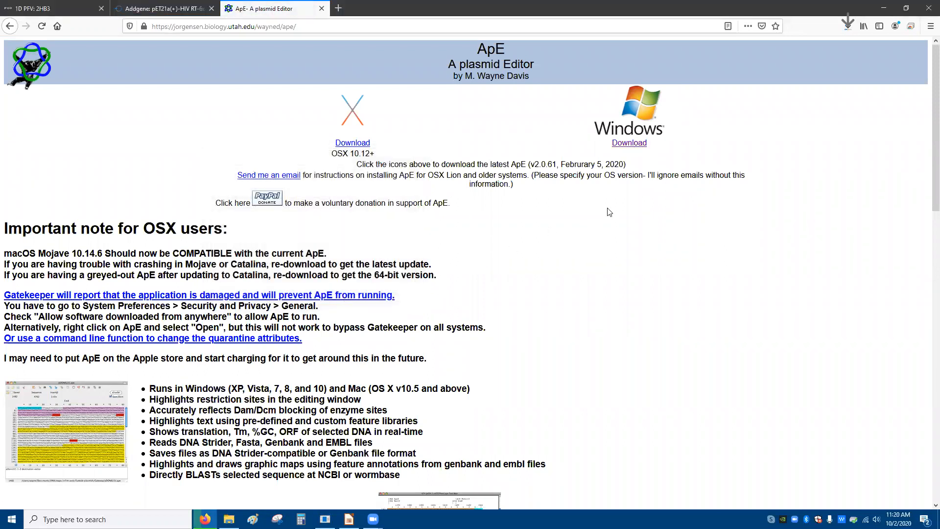
pyautogui.click(854, 29)
pyautogui.click(841, 52)
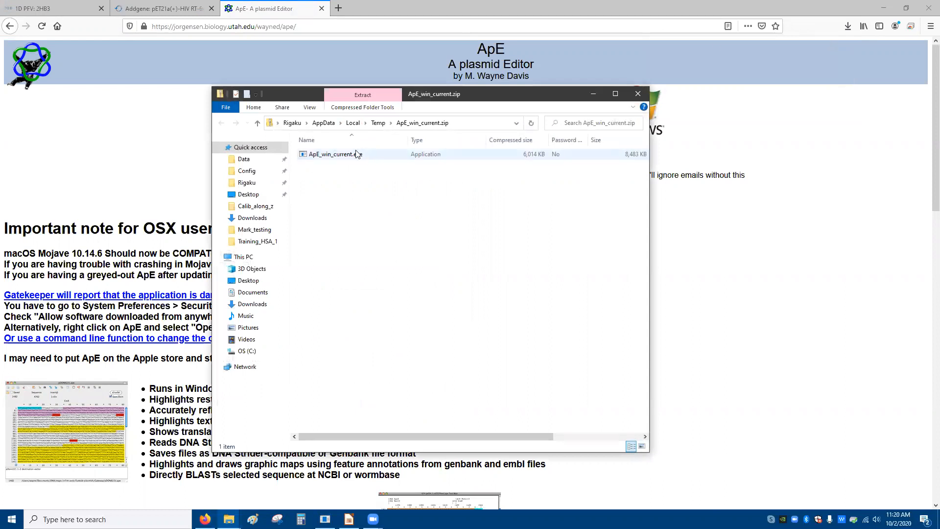
# Step: Run ApE_win_current.exe despite the SmartScreen block, and dismiss the archive window and the About ApE dialog
pyautogui.rightClick(356, 153)
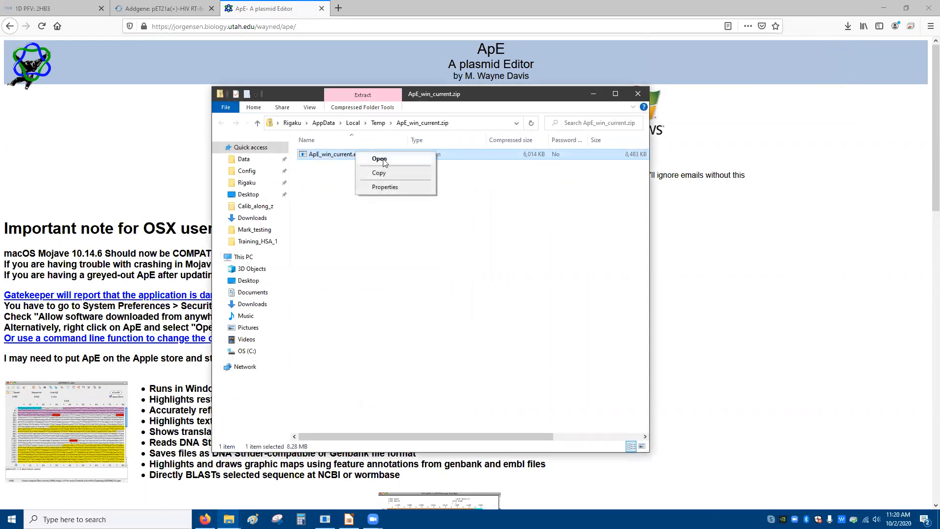
pyautogui.click(380, 159)
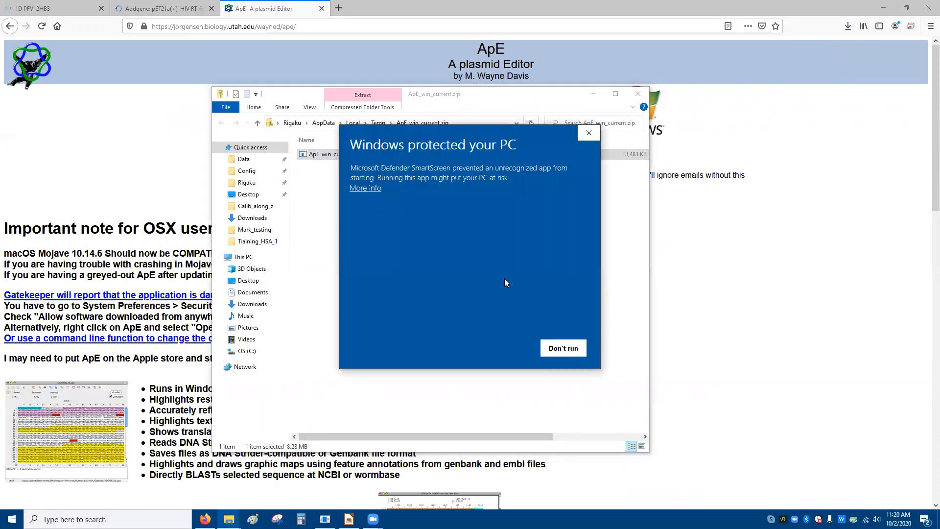
pyautogui.click(364, 189)
pyautogui.click(522, 348)
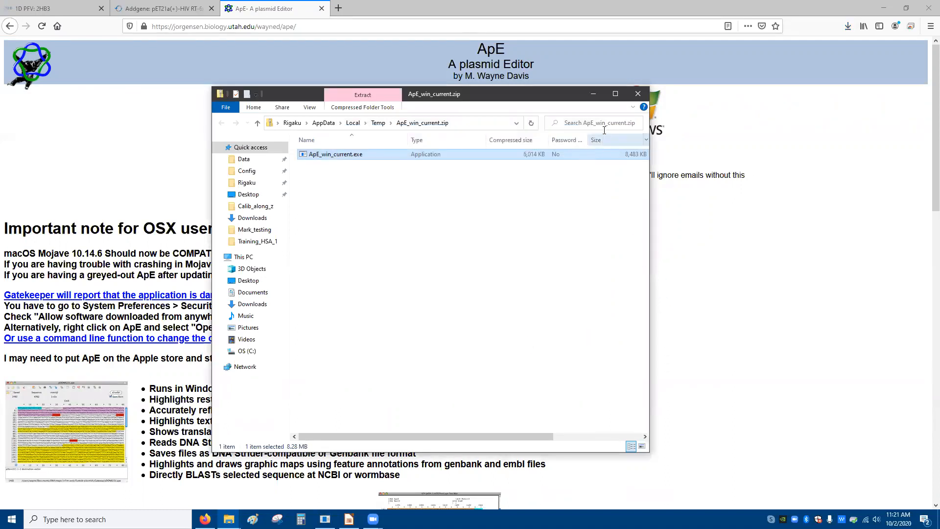
pyautogui.click(638, 94)
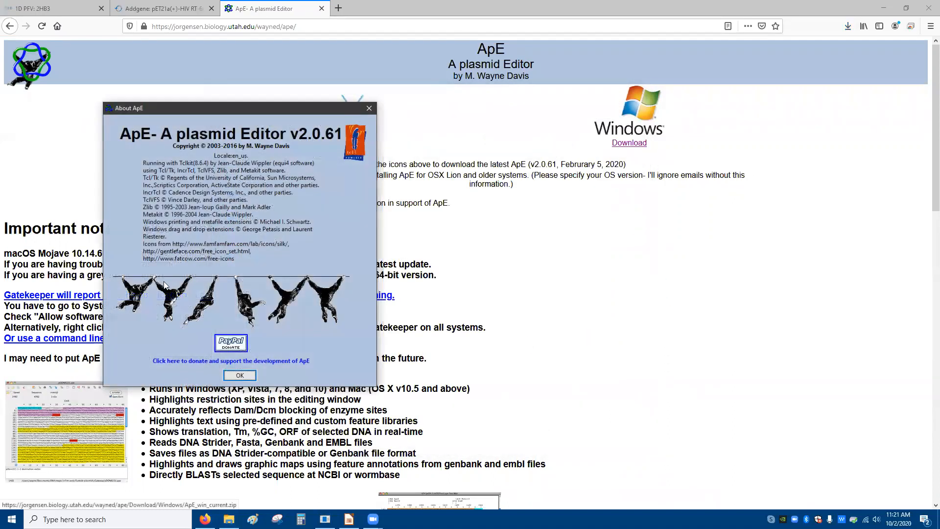
pyautogui.click(240, 375)
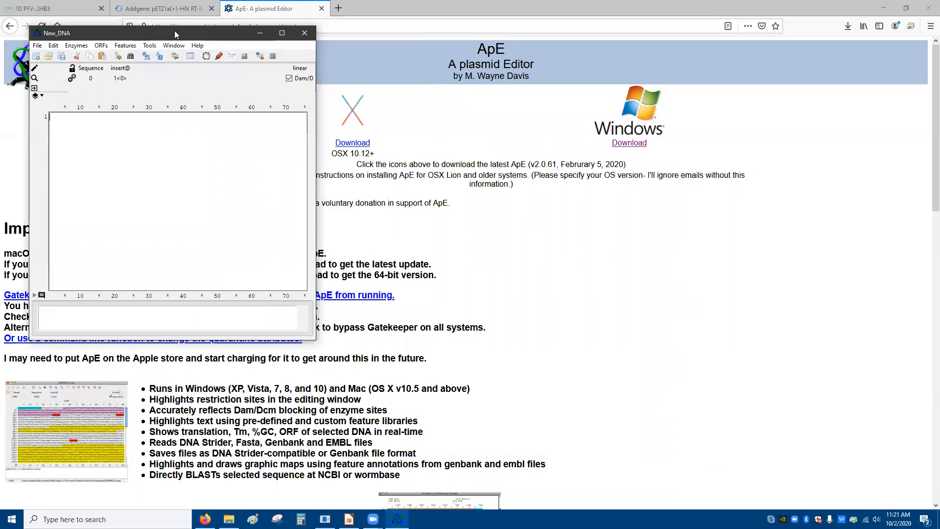
# Step: Maximize the empty New_DNA window and bring it in front of the browser
pyautogui.moveTo(174, 31); pyautogui.dragTo(443, 75)
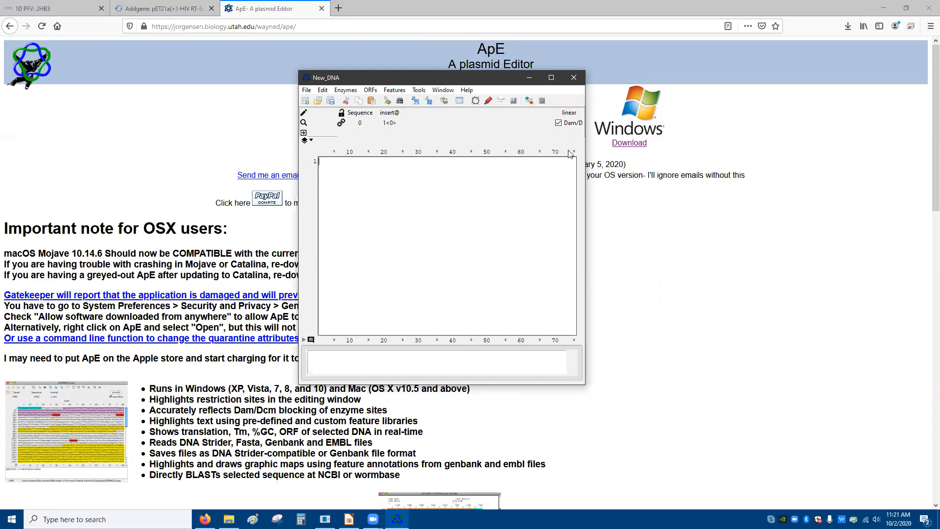
pyautogui.click(551, 77)
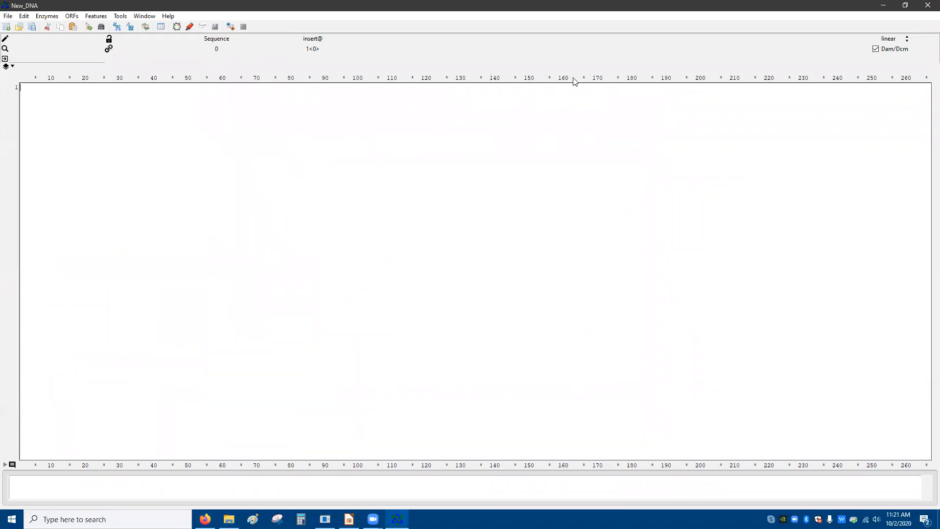
pyautogui.click(886, 7)
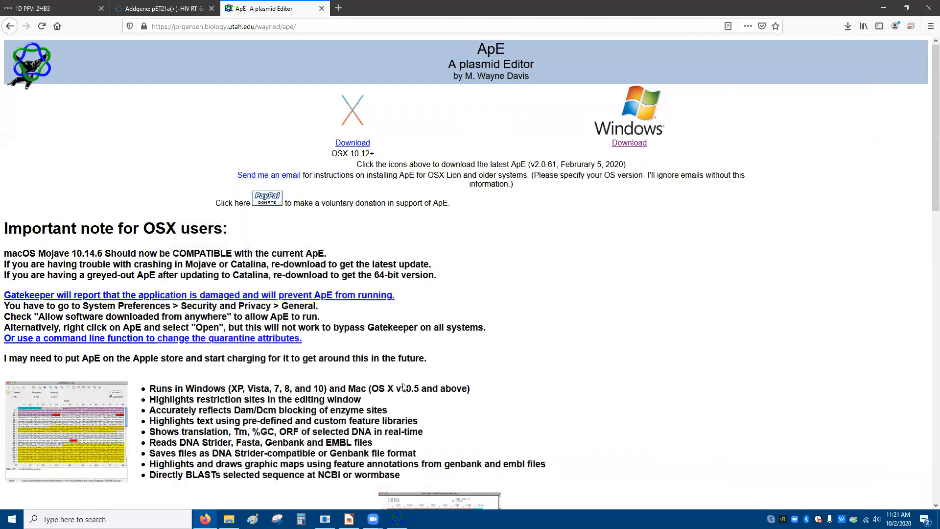
pyautogui.click(397, 518)
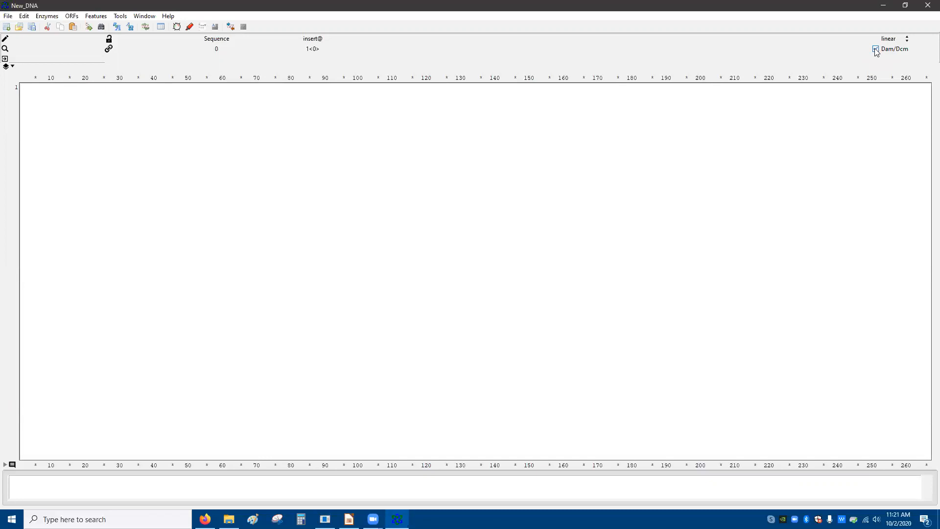
# Step: Open the Enzyme Selector for the New_DNA sequence to review the available restriction enzymes, and close it
pyautogui.click(892, 42)
pyautogui.click(45, 15)
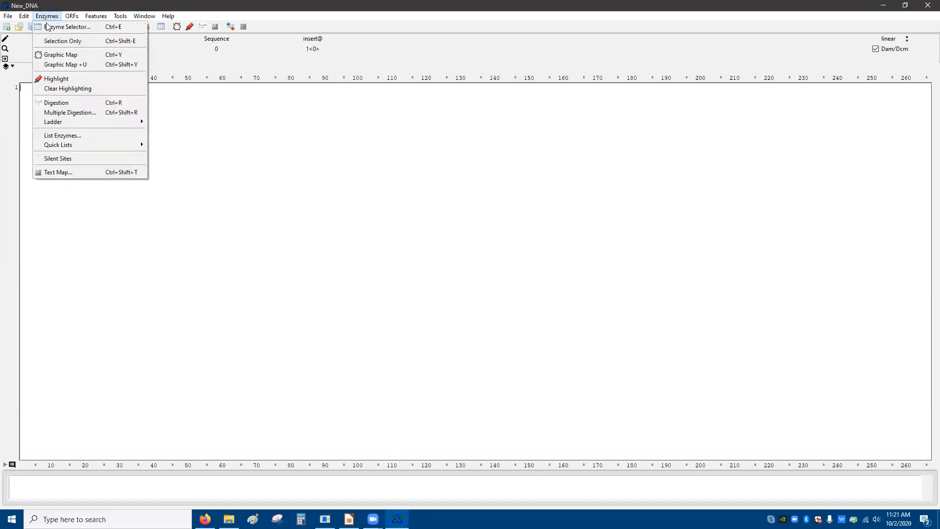
pyautogui.click(48, 27)
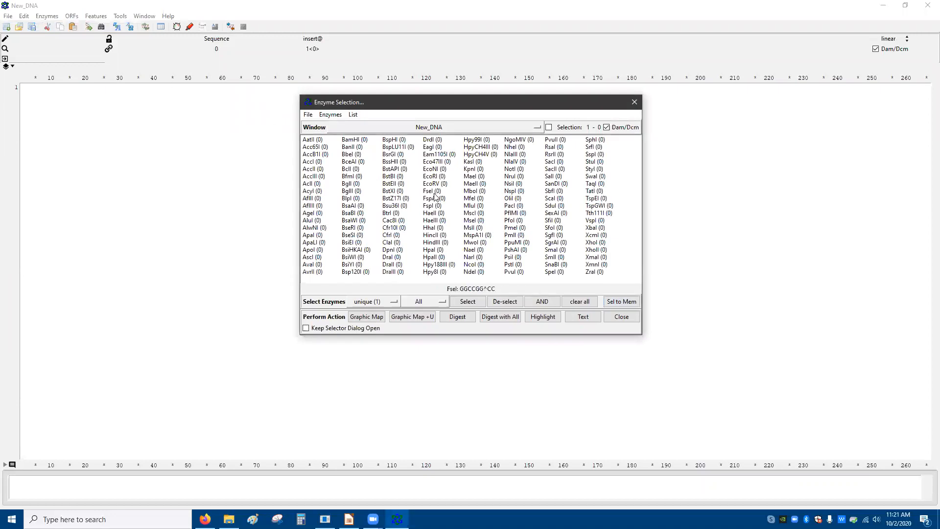
pyautogui.click(634, 102)
# Step: Open the Find dialog for New_DNA to review its sequence search options, and close it
pyautogui.click(8, 16)
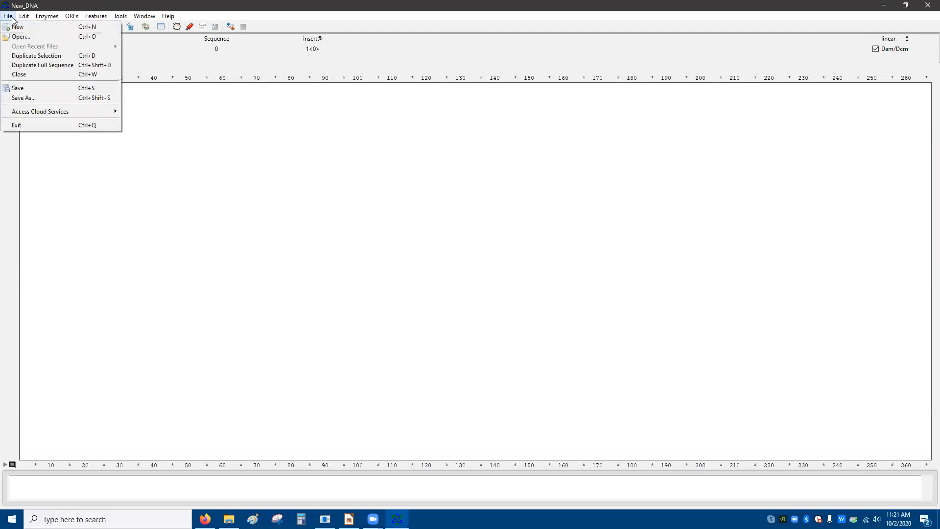
pyautogui.moveTo(23, 16)
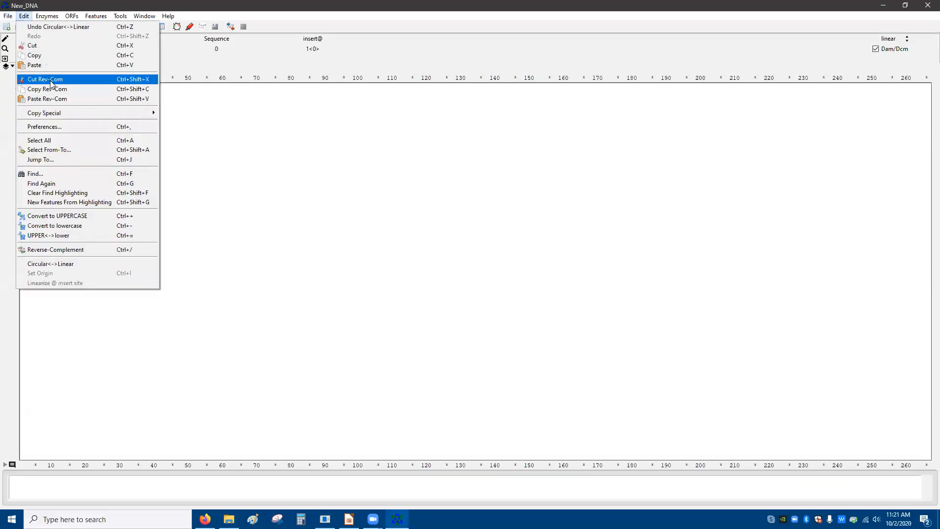
pyautogui.click(44, 173)
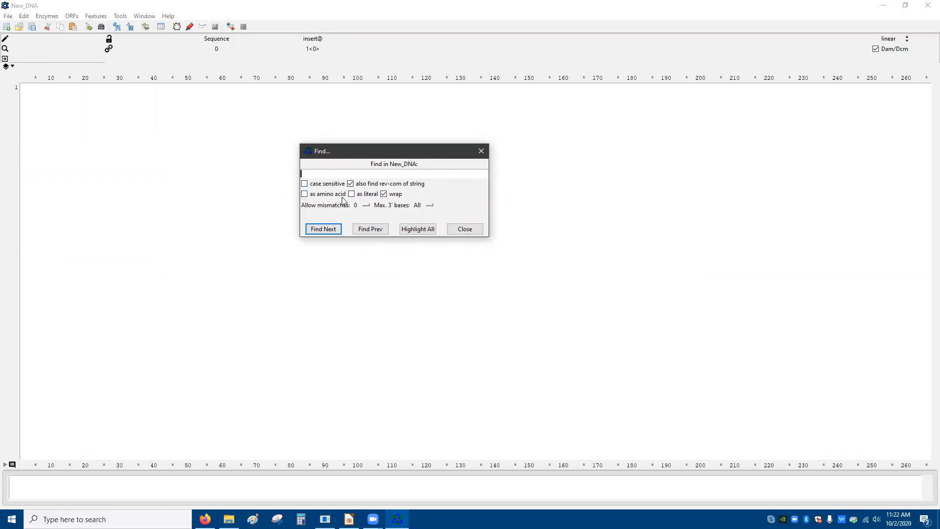
pyautogui.click(481, 152)
pyautogui.click(72, 16)
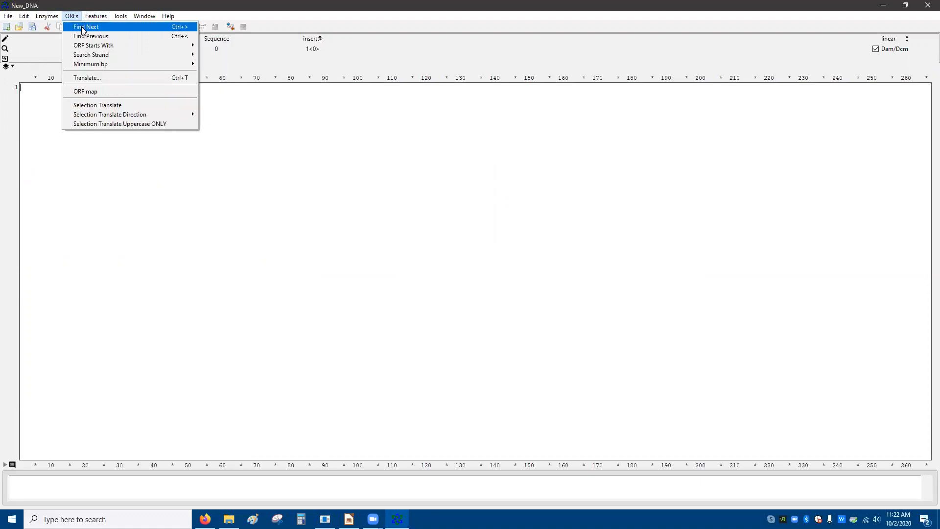
pyautogui.moveTo(93, 13)
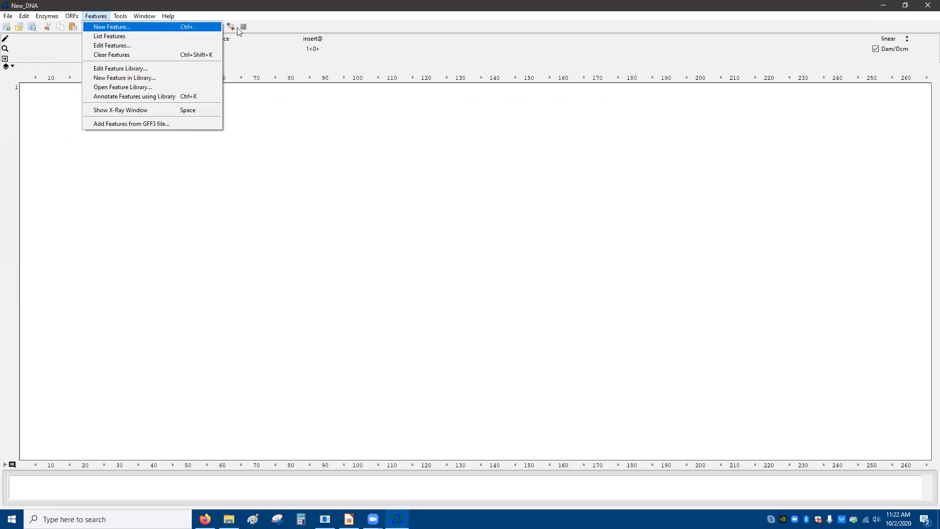
# Step: Copy the full Addgene NGS sequence from the plasmid's Addgene page in the browser and paste it into New_DNA in ApE
pyautogui.click(884, 6)
pyautogui.click(884, 6)
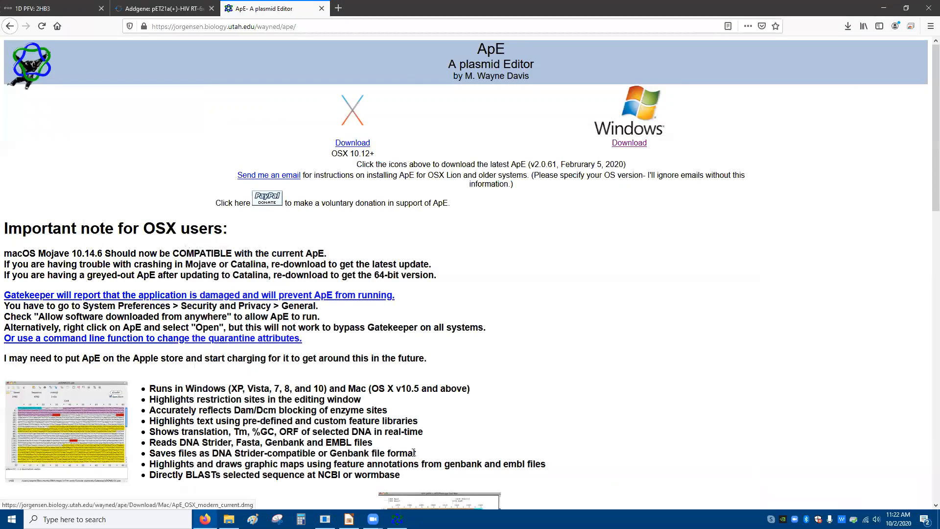
pyautogui.click(196, 9)
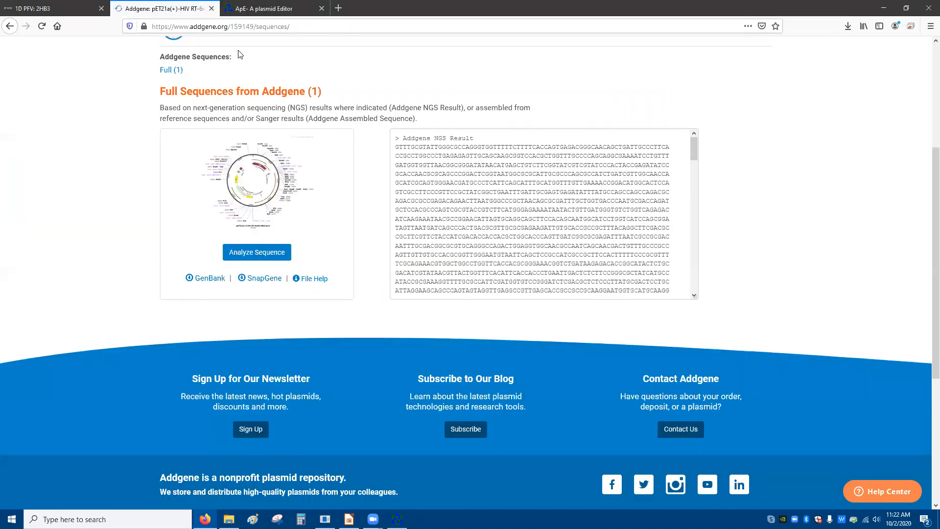
pyautogui.moveTo(395, 146); pyautogui.dragTo(587, 446)
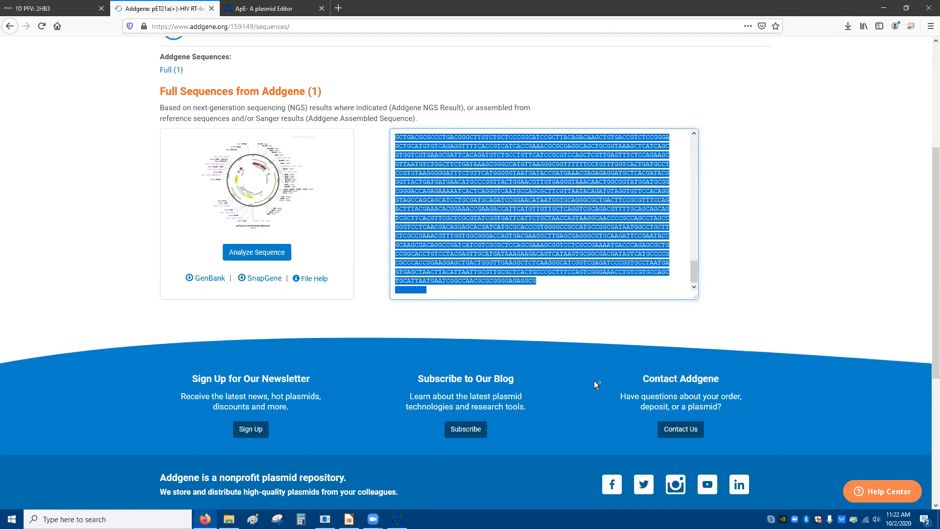
pyautogui.moveTo(595, 380); pyautogui.dragTo(524, 292)
pyautogui.click(398, 519)
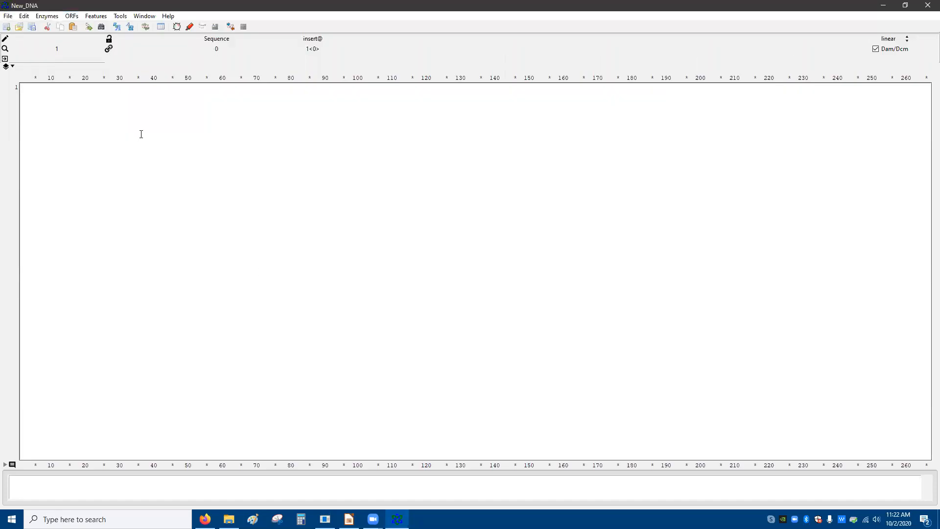
pyautogui.hotkey('ctrl', 'v')
pyautogui.click(397, 250)
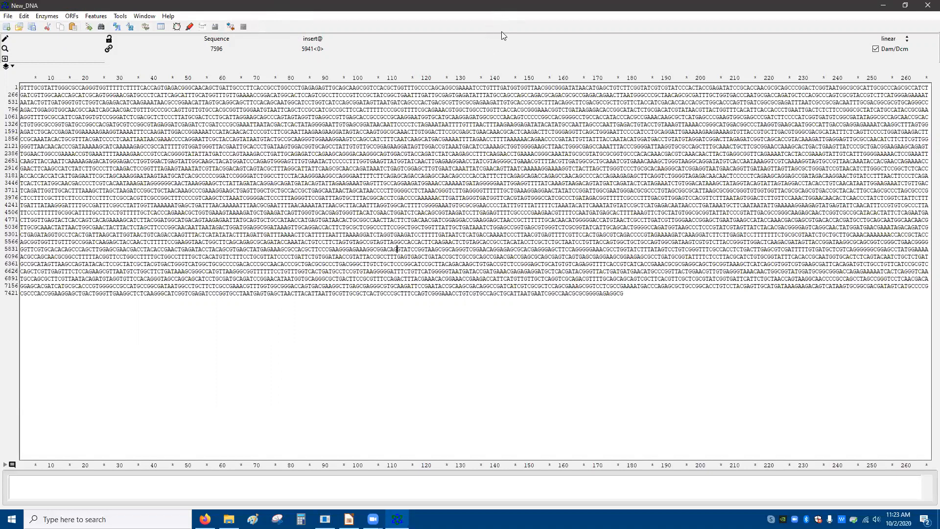
# Step: Restore the New_DNA window to its smaller size, and search for "translate expasy" in a new Firefox tab to open the ExPASy Translate tool
pyautogui.doubleClick(559, 1)
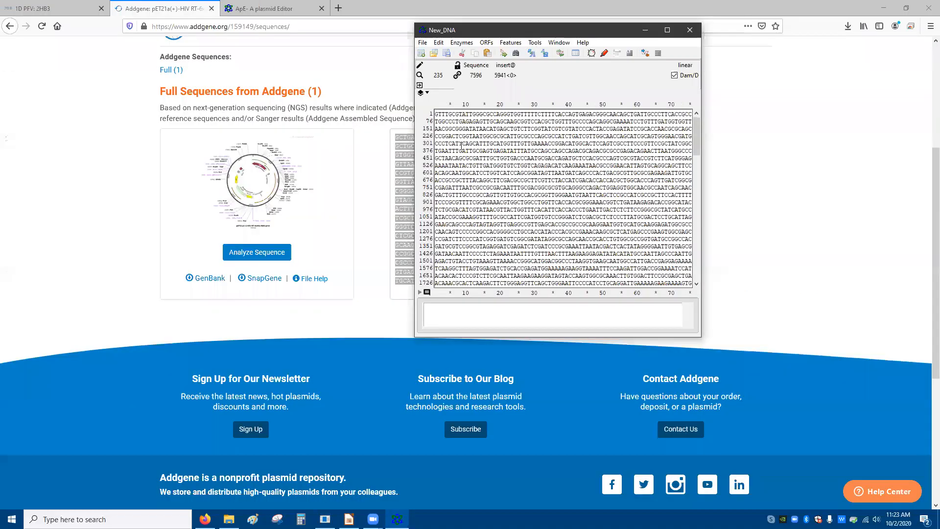
pyautogui.click(439, 115)
pyautogui.click(46, 7)
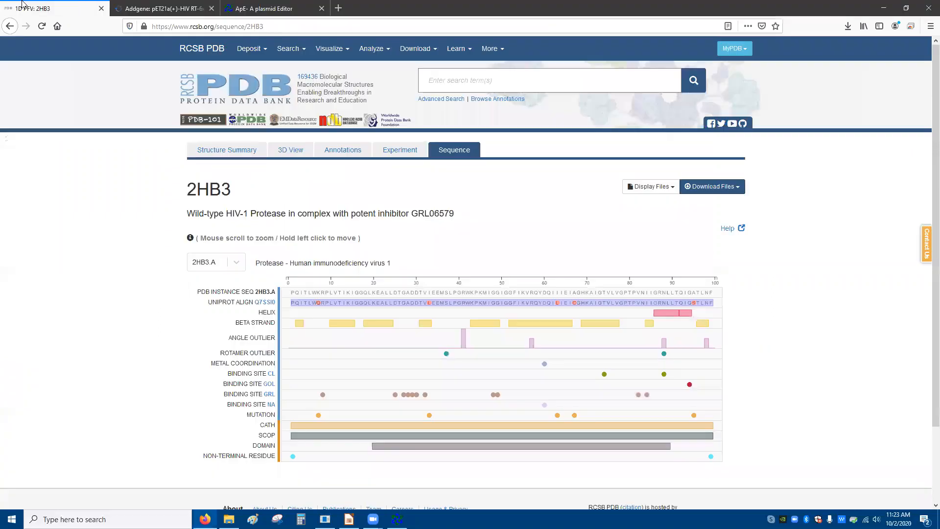
pyautogui.click(338, 9)
pyautogui.click(329, 28)
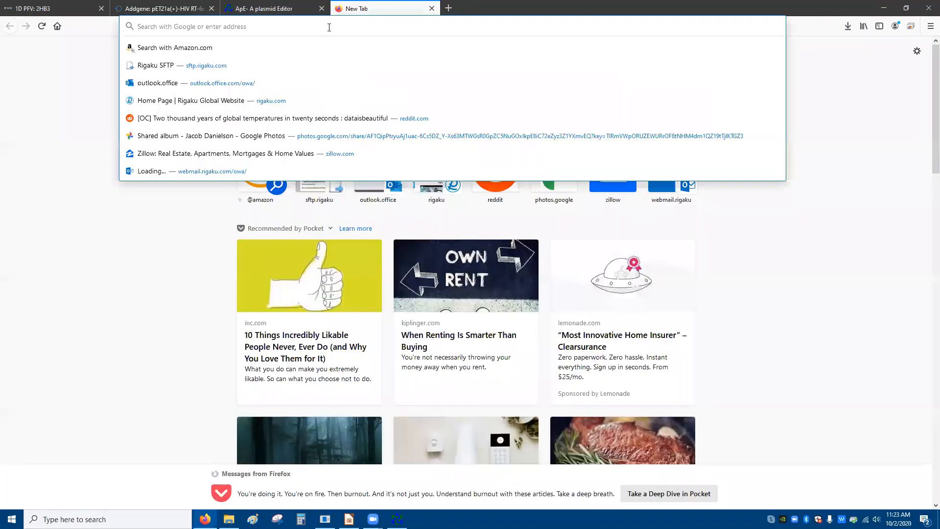
pyautogui.write('trans')
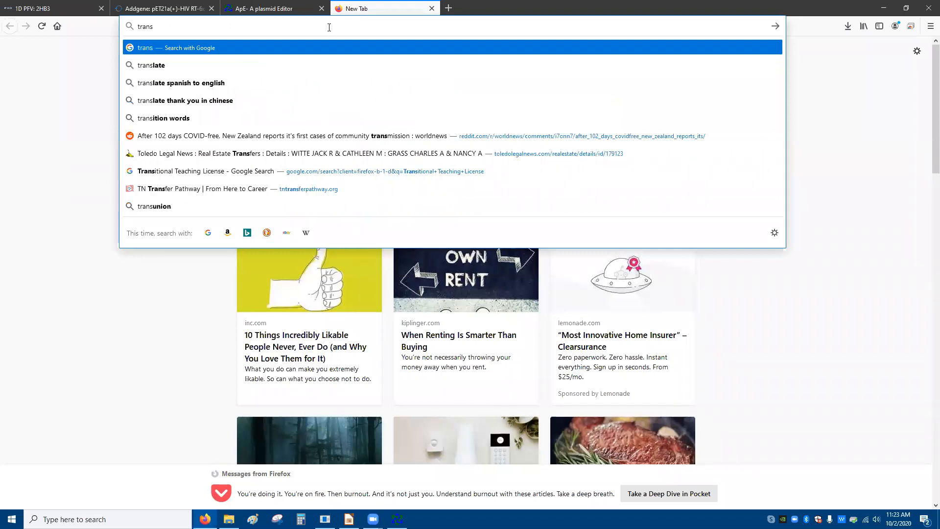
pyautogui.write('late expasy')
pyautogui.press('Return')
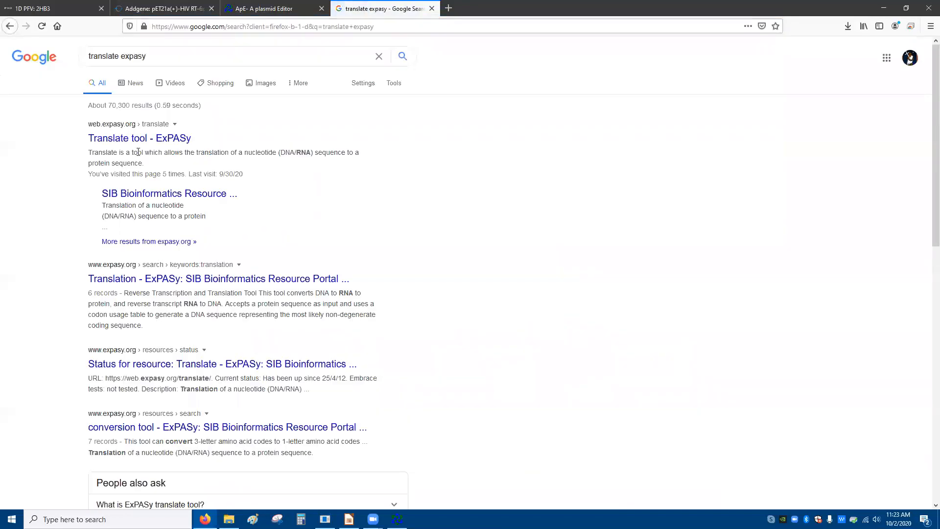
pyautogui.click(154, 140)
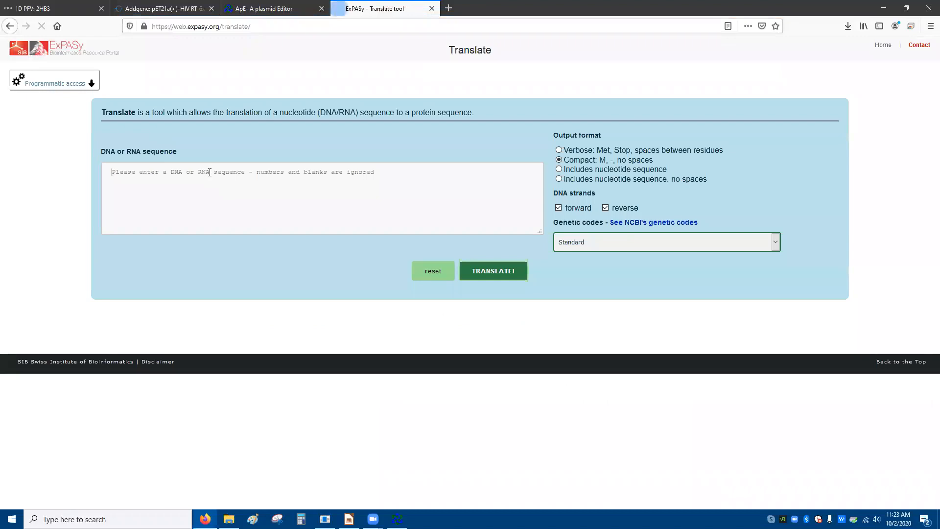
# Step: Translate the copied plasmid DNA sequence with compact output on both strands, and look over the resulting reading frames
pyautogui.hotkey('ctrl', 'v')
pyautogui.click(518, 277)
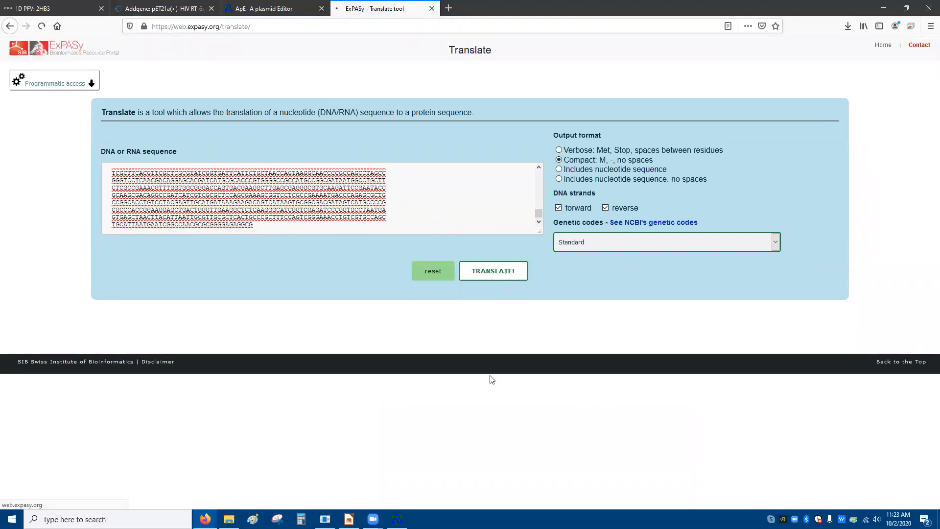
pyautogui.scroll(-12, 376, 330)
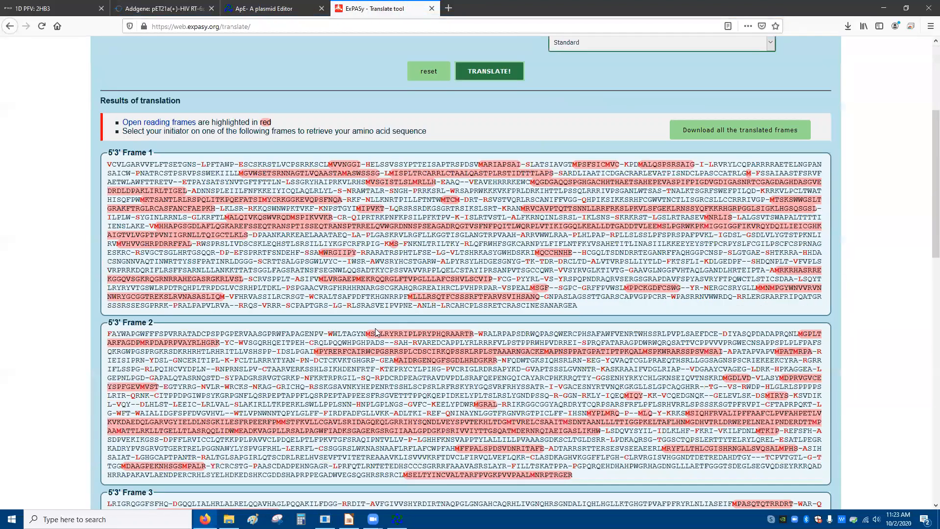
pyautogui.scroll(15, 377, 329)
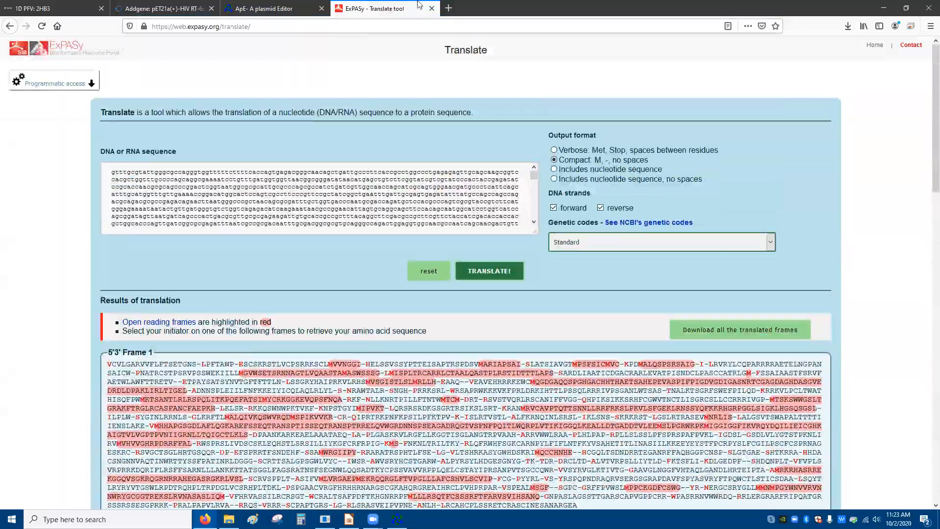
# Step: Search for "BLAST" in a new tab, and open the NCBI BLAST site's blastx page
pyautogui.hotkey('ctrl', 't')
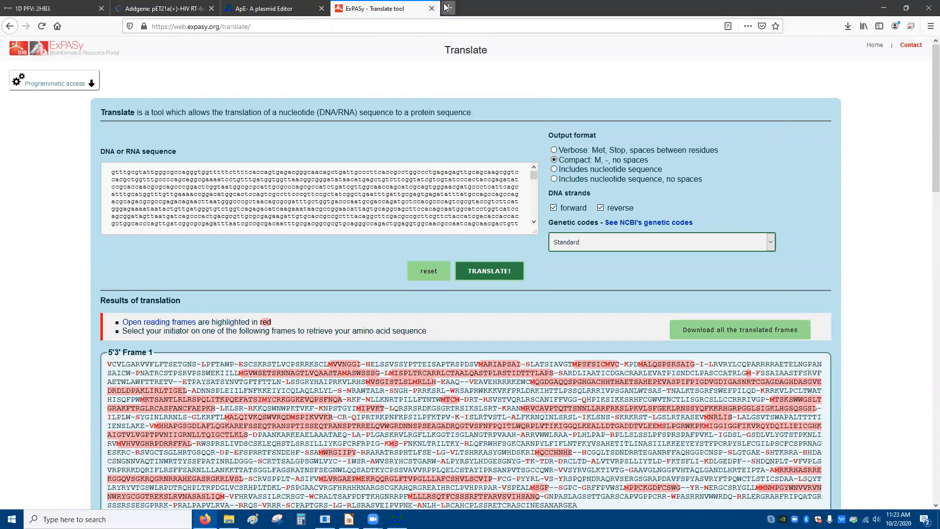
pyautogui.write('BLAST')
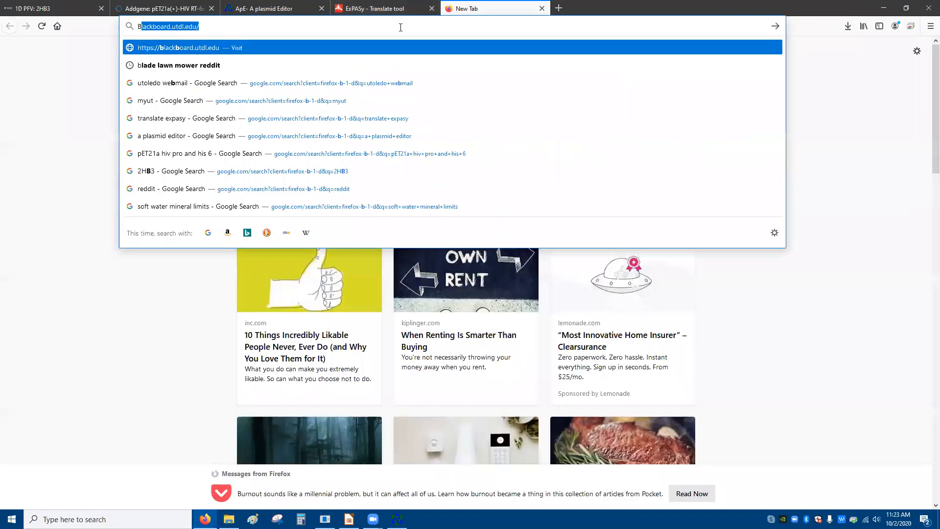
pyautogui.press('Return')
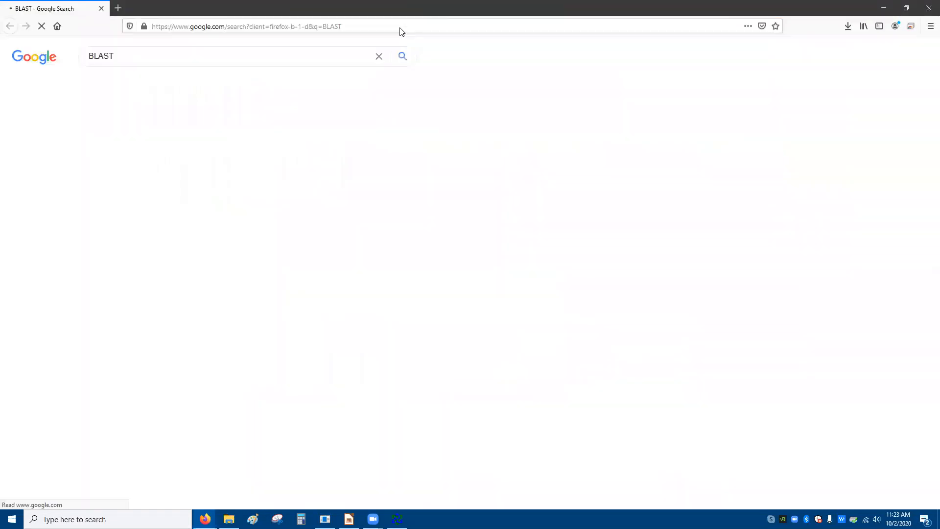
pyautogui.click(150, 139)
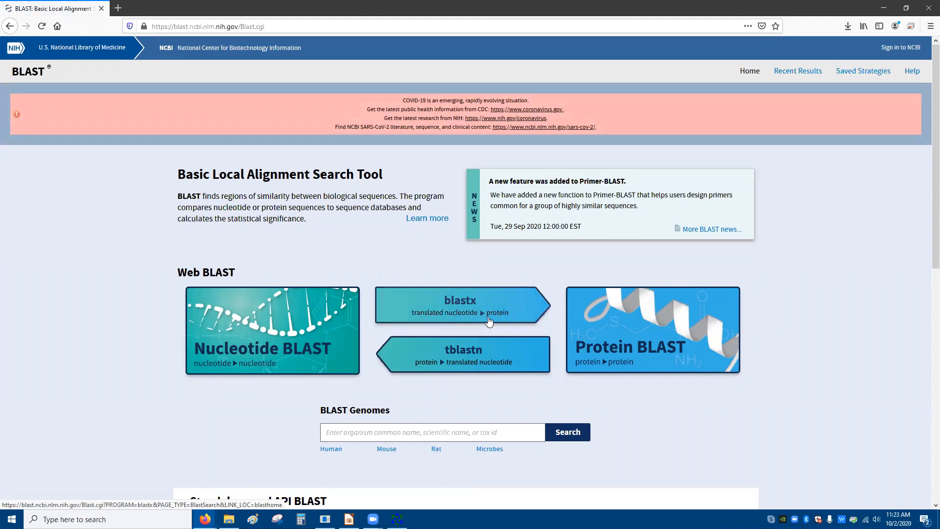
pyautogui.click(489, 319)
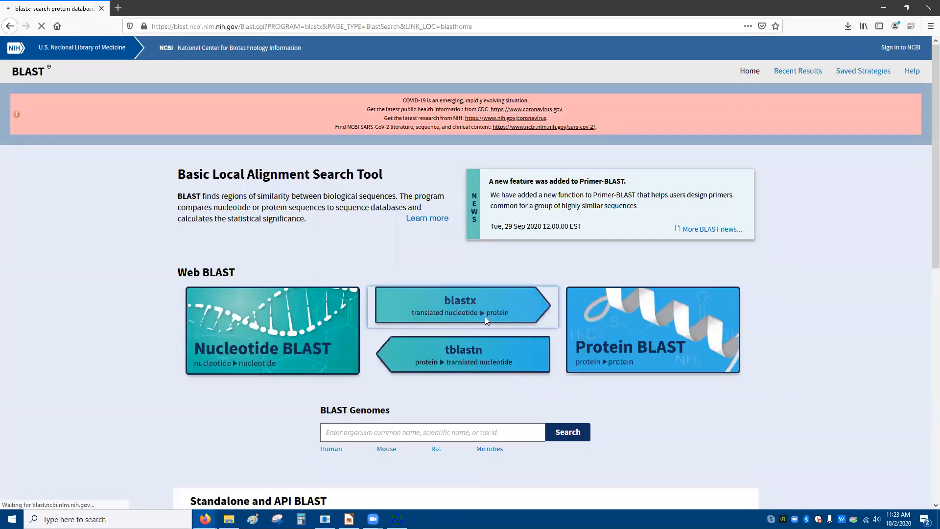
# Step: Enable the alignment of two or more sequences in blastx, and paste the plasmid DNA as the query sequence
pyautogui.click(63, 212)
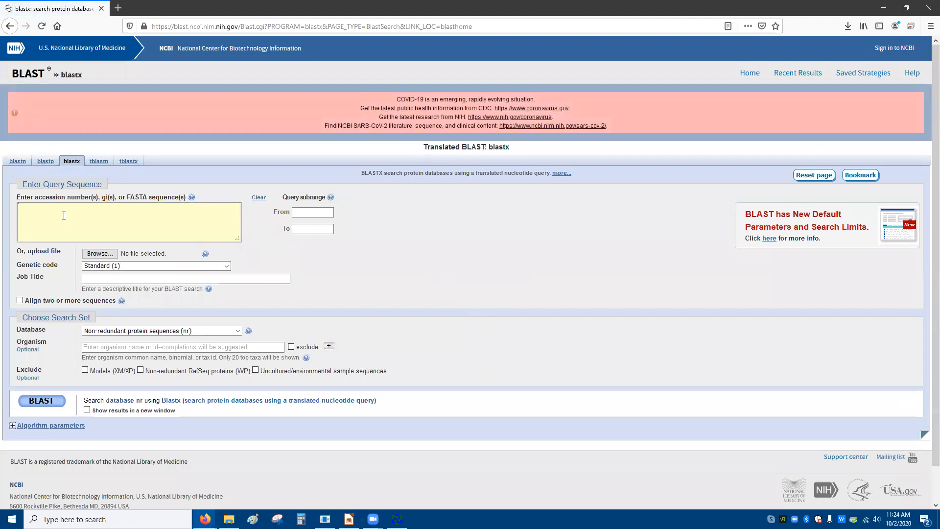
pyautogui.click(19, 300)
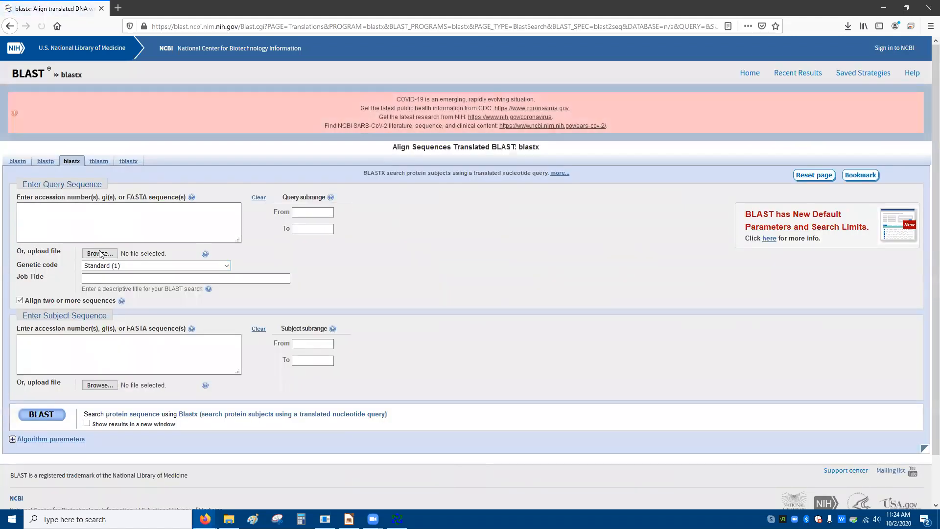
pyautogui.click(83, 219)
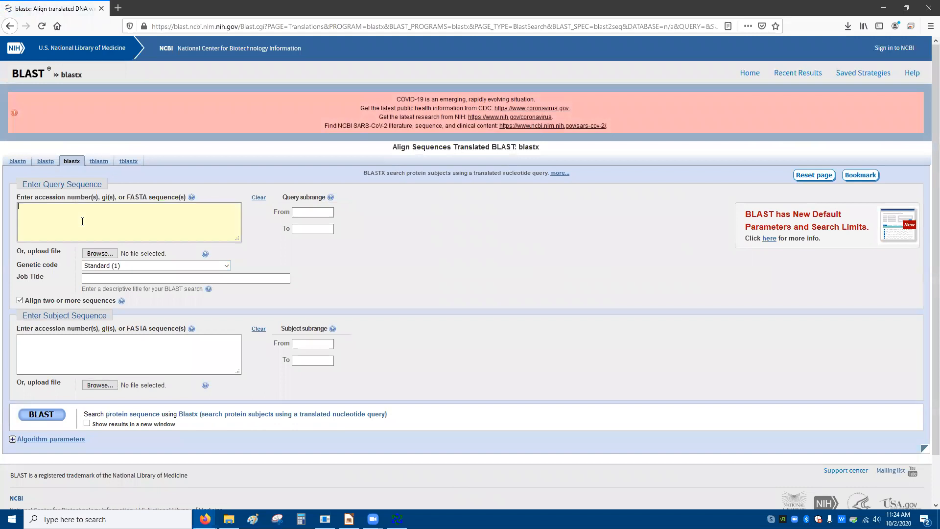
pyautogui.hotkey('ctrl', 'v')
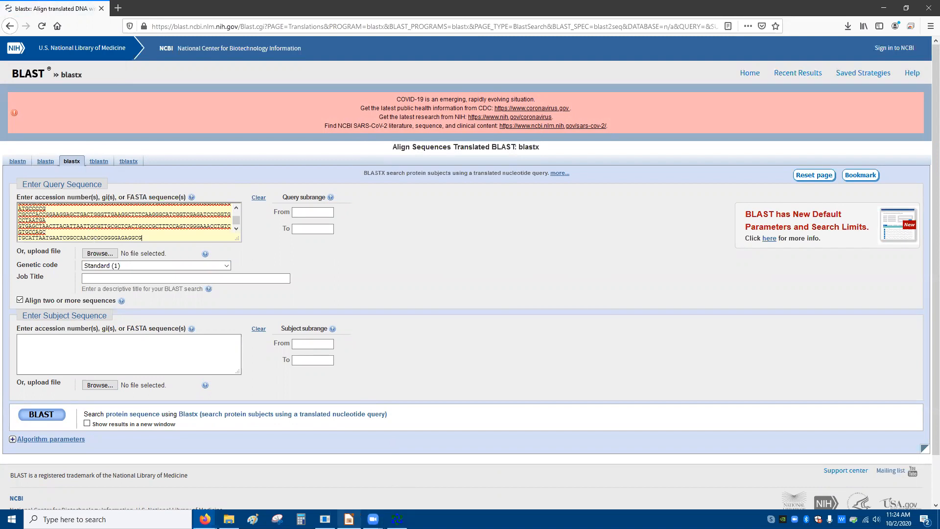
# Step: Open the downloaded rcsb_pdb_2HB3.fasta file in Notepad
pyautogui.click(849, 26)
pyautogui.click(785, 83)
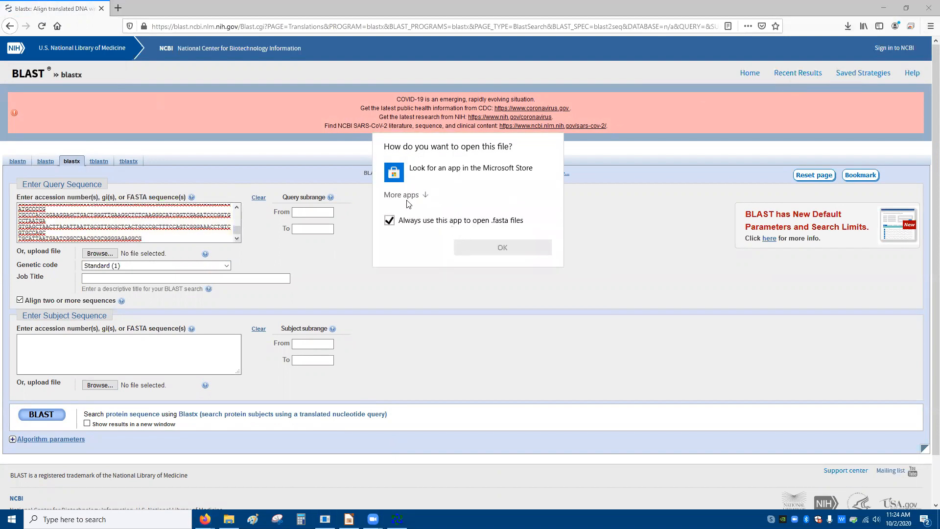
pyautogui.click(406, 200)
pyautogui.click(423, 267)
pyautogui.click(476, 366)
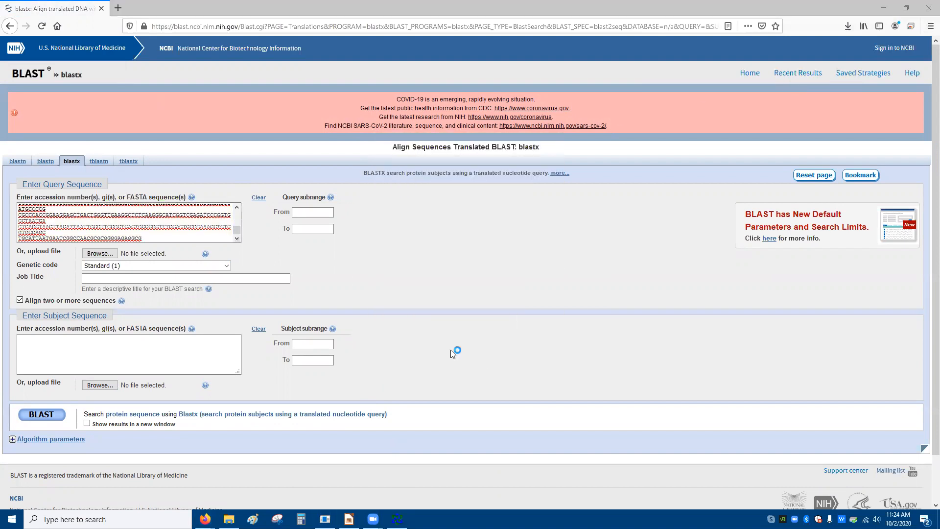
# Step: Copy the protease amino acid sequence without its header line from the FASTA file, and minimize Notepad
pyautogui.hotkey('ctrl', 'a')
pyautogui.click(79, 69)
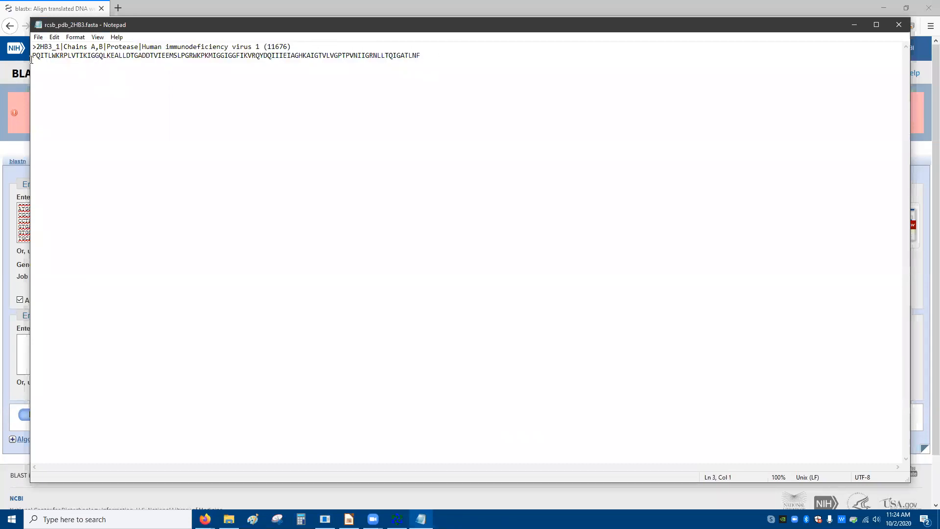
pyautogui.moveTo(33, 55); pyautogui.dragTo(124, 70)
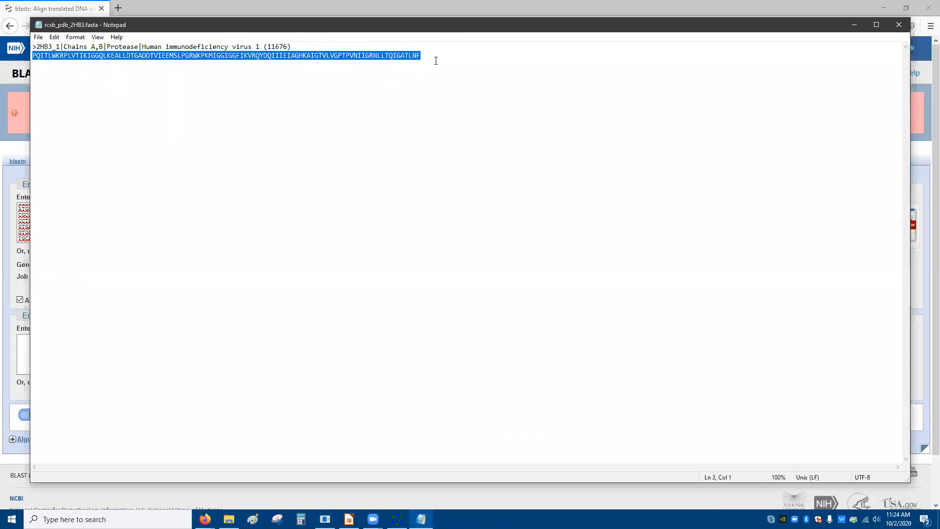
pyautogui.click(852, 26)
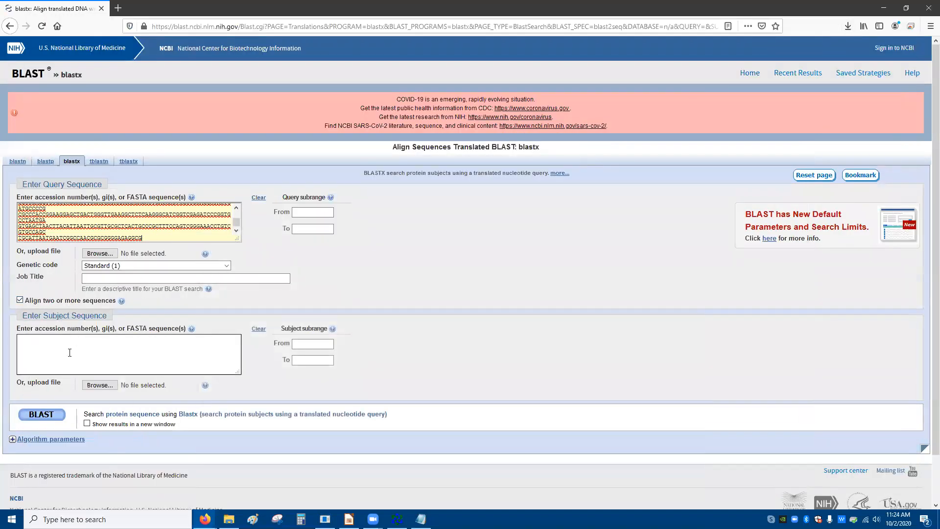
# Step: Paste the 2HB3 protease sequence as the subject sequence, and run the blastx alignment
pyautogui.click(88, 337)
pyautogui.write('EQIILWKRPLVTIKIGGQLKEALLDTGADDTVIEEMSLPGRWKPKMIGGIGGFIKVRQYDQIIIEIACHKAIGTVLVGPTPVNIIGRNLLTQIGATLNF')
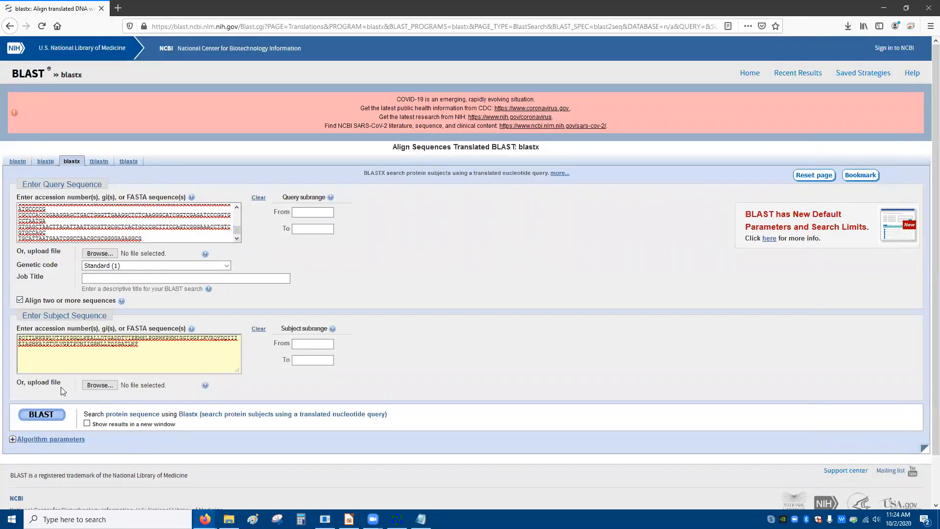
pyautogui.click(49, 416)
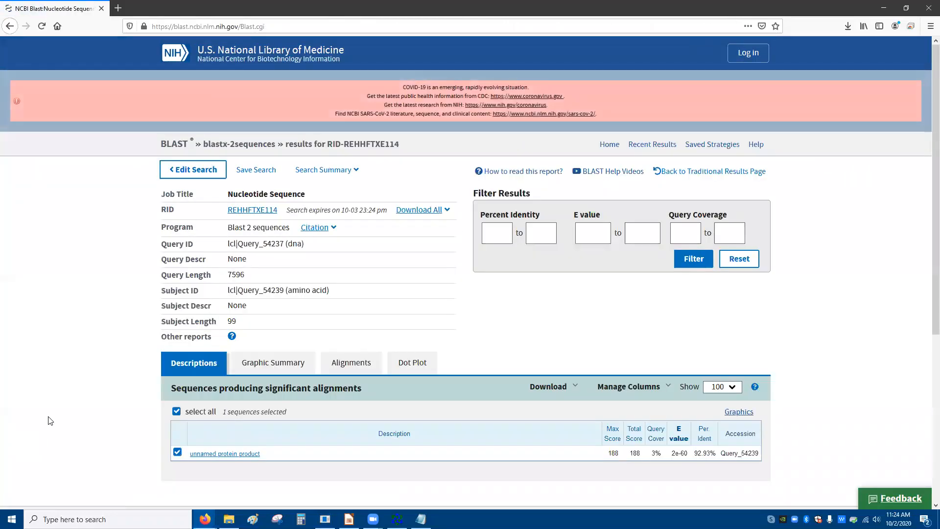
# Step: Open the pairwise alignment of the unnamed protein product, and examine the query and subject positions
pyautogui.scroll(-4, 615, 403)
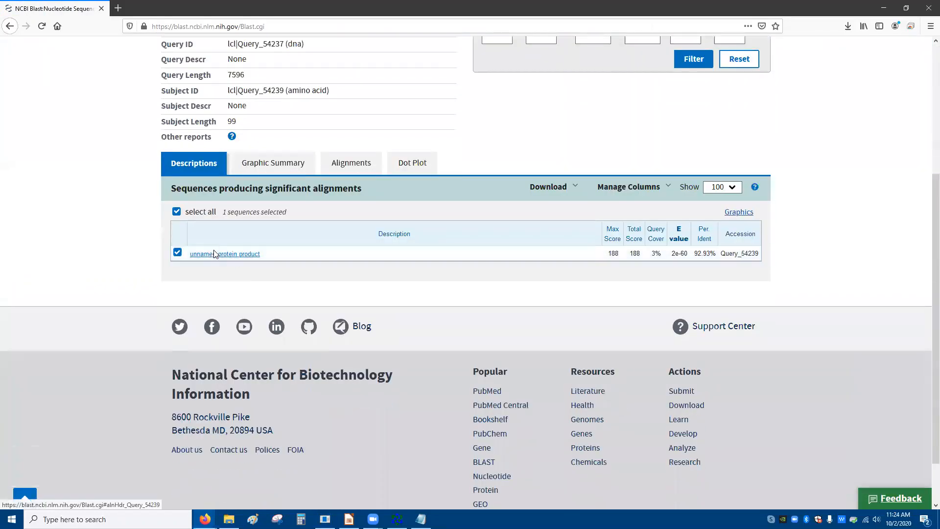
pyautogui.click(214, 254)
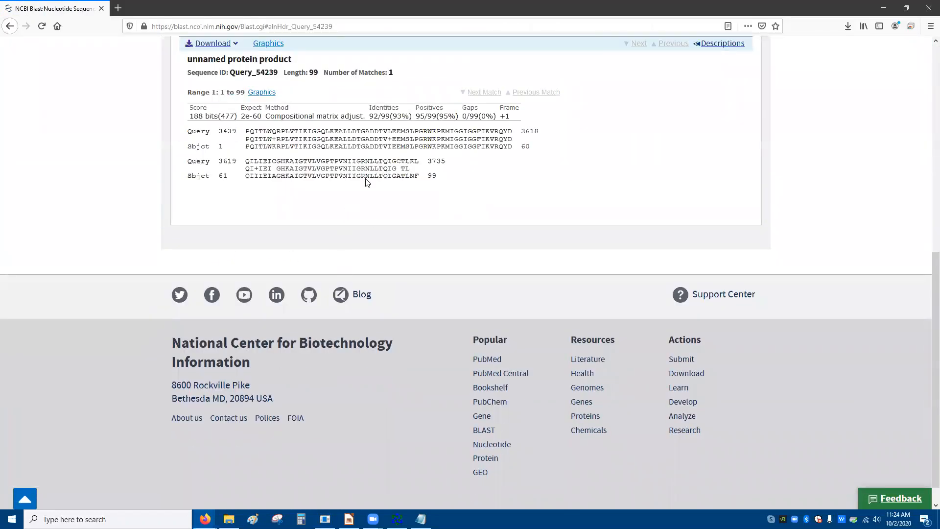
pyautogui.scroll(3, 441, 185)
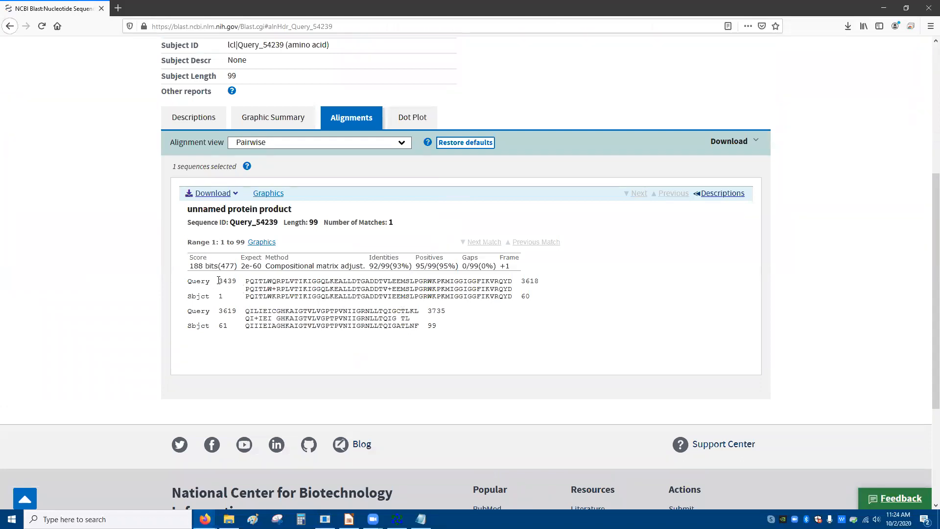
# Step: Examine the blastx alignment's start positions, the mismatched residues between query and subject, and the identity, positives and gap scores
pyautogui.moveTo(218, 280); pyautogui.dragTo(228, 296)
pyautogui.moveTo(245, 289); pyautogui.dragTo(272, 289)
pyautogui.doubleClick(276, 288)
pyautogui.click(276, 288)
pyautogui.doubleClick(256, 318)
pyautogui.moveTo(254, 312); pyautogui.dragTo(258, 326)
pyautogui.moveTo(370, 267); pyautogui.dragTo(459, 267)
pyautogui.click(452, 265)
pyautogui.doubleClick(223, 281)
# Step: Copy the first query line of the alignment (PQITLWQRPLV…FIKVRQYD) and paste it as the search string for New_DNA in ApE
pyautogui.moveTo(245, 281); pyautogui.dragTo(513, 280)
pyautogui.hotkey('ctrl', 'c')
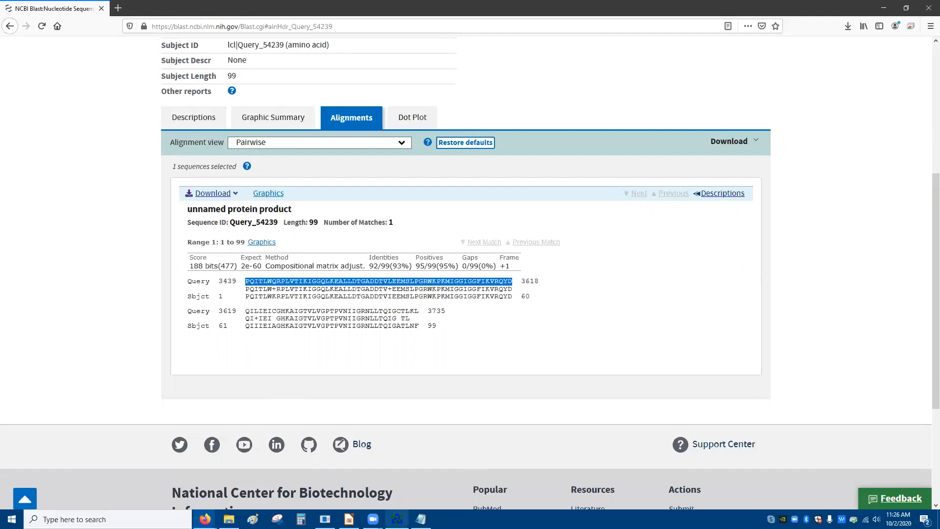
pyautogui.click(397, 519)
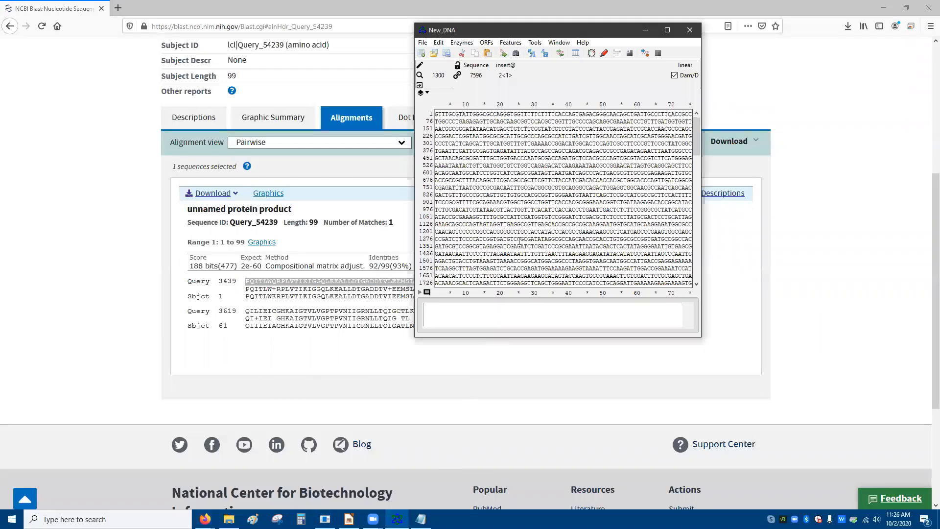
pyautogui.hotkey('ctrl', 'f')
pyautogui.hotkey('ctrl', 'v')
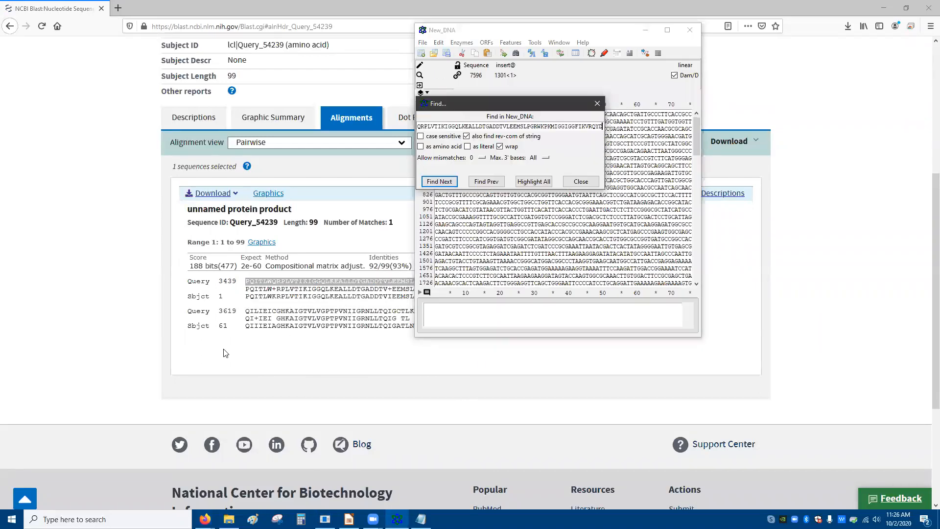
# Step: Copy the second query line of the alignment (QILIEICGHKA…QIGCTLKL) and append it to the ApE search string without trailing spaces
pyautogui.click(247, 309)
pyautogui.doubleClick(246, 310)
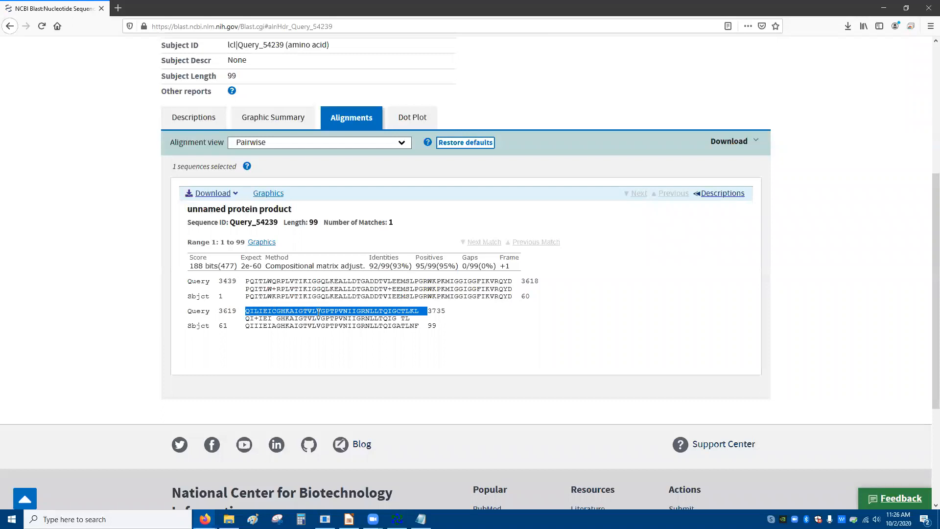
pyautogui.click(416, 311)
pyautogui.moveTo(419, 310); pyautogui.dragTo(247, 310)
pyautogui.click(246, 311)
pyautogui.doubleClick(246, 310)
pyautogui.hotkey('ctrl', 'c')
pyautogui.click(397, 519)
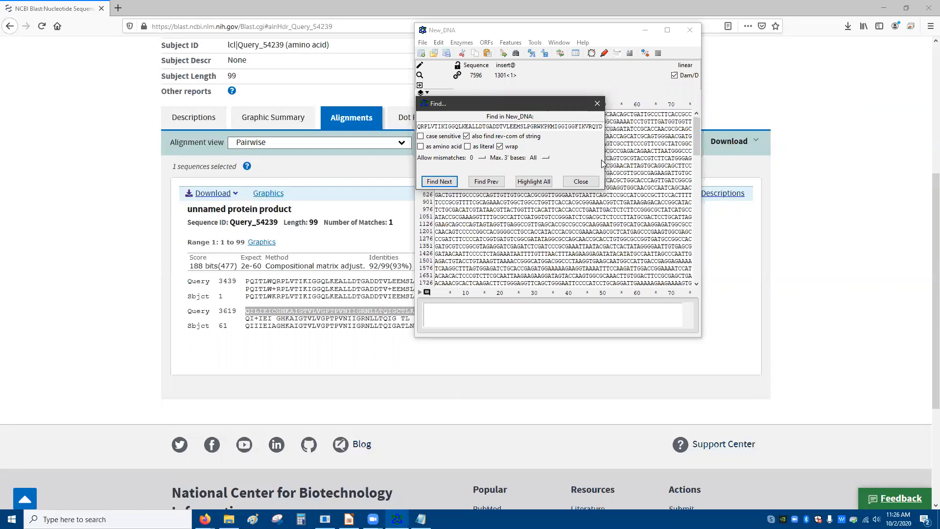
pyautogui.hotkey('ctrl', 'v')
pyautogui.press('BackSpace')
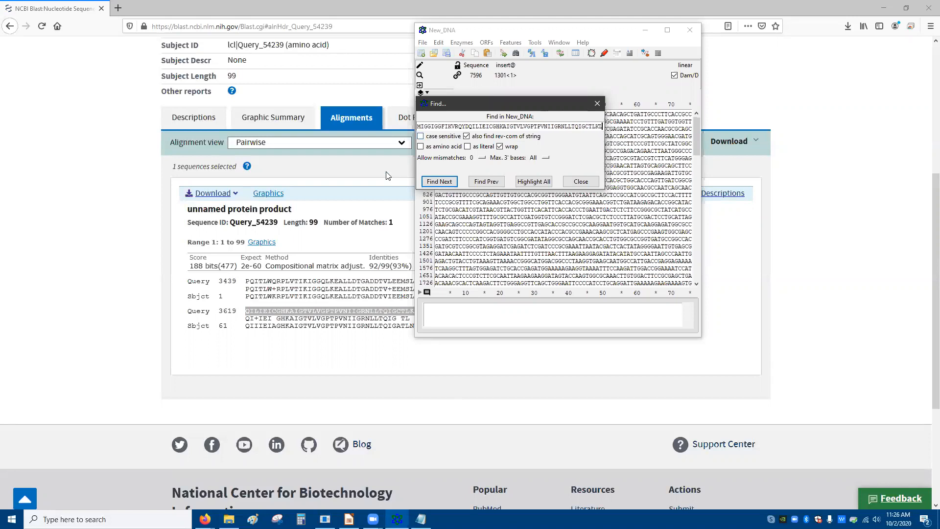
# Step: Search New_DNA for the combined string as amino acid, excluding reverse-complement matches, and close the search
pyautogui.click(421, 147)
pyautogui.click(466, 136)
pyautogui.click(439, 181)
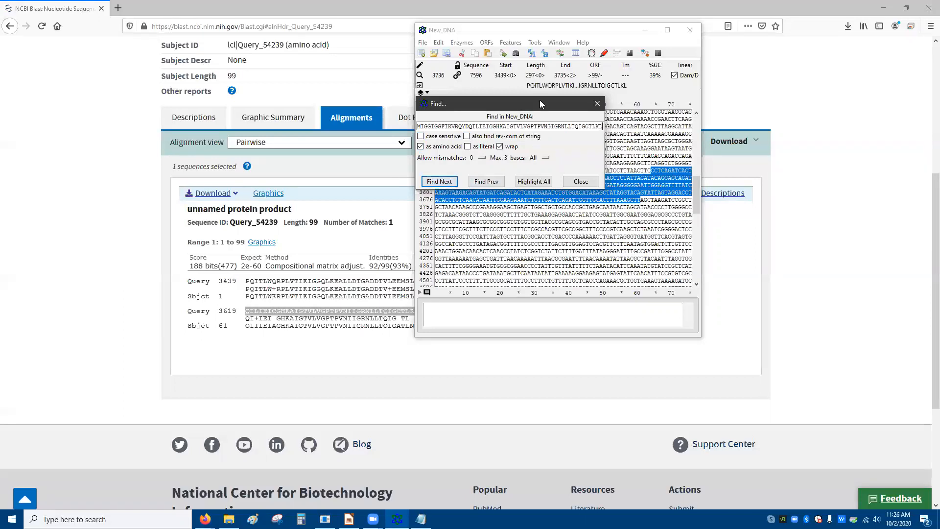
pyautogui.moveTo(536, 107); pyautogui.dragTo(152, 111)
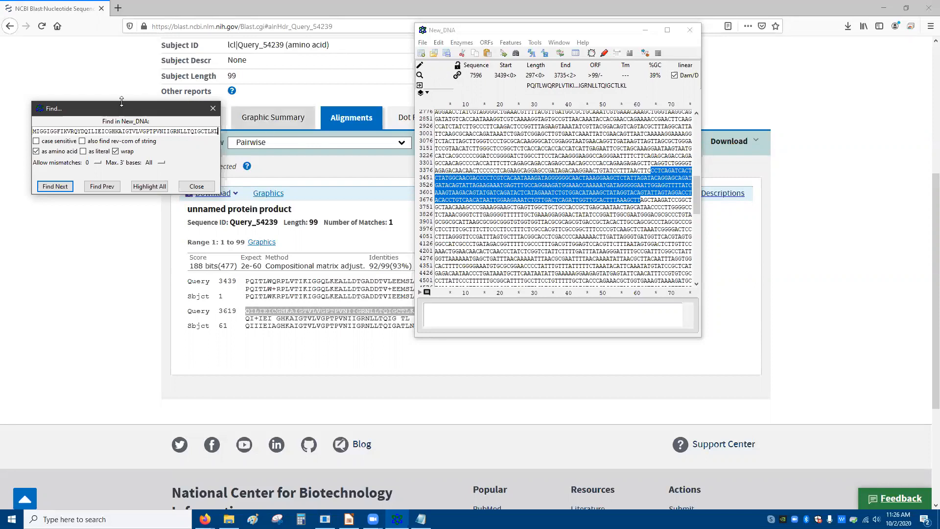
pyautogui.click(197, 187)
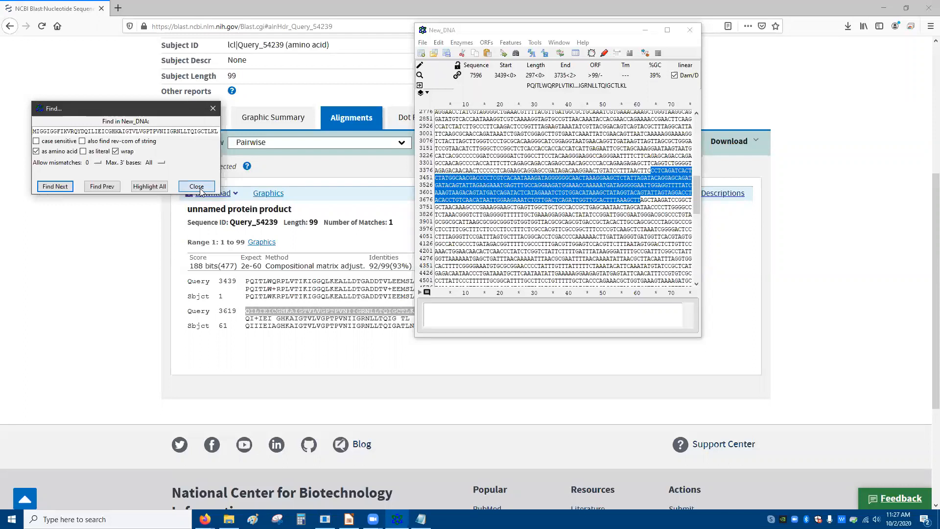
# Step: Create a feature named "Gene of interest" from the matched selection, with a medium blue forward color
pyautogui.rightClick(564, 188)
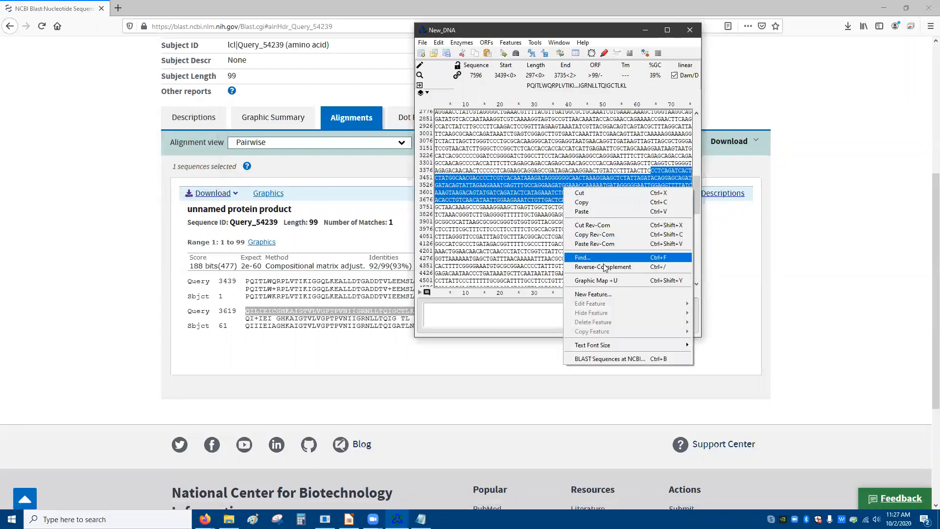
pyautogui.click(601, 295)
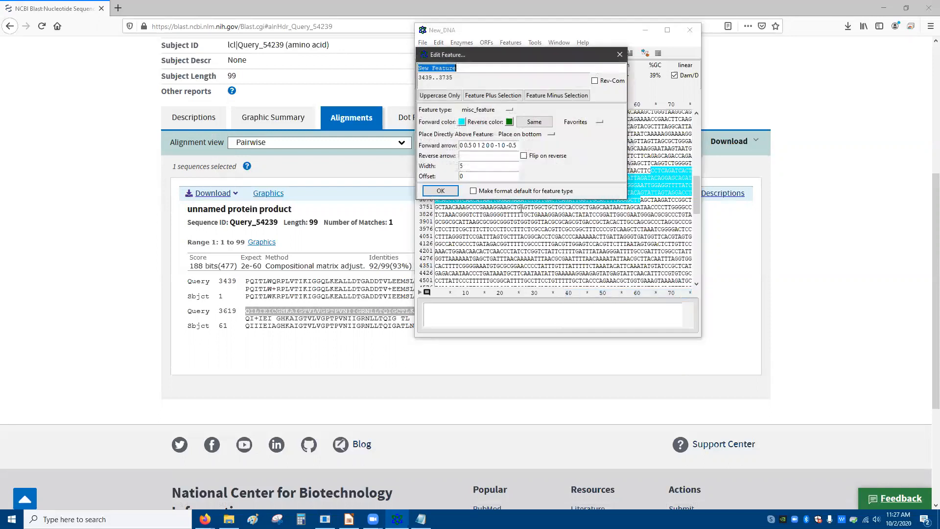
pyautogui.click(462, 122)
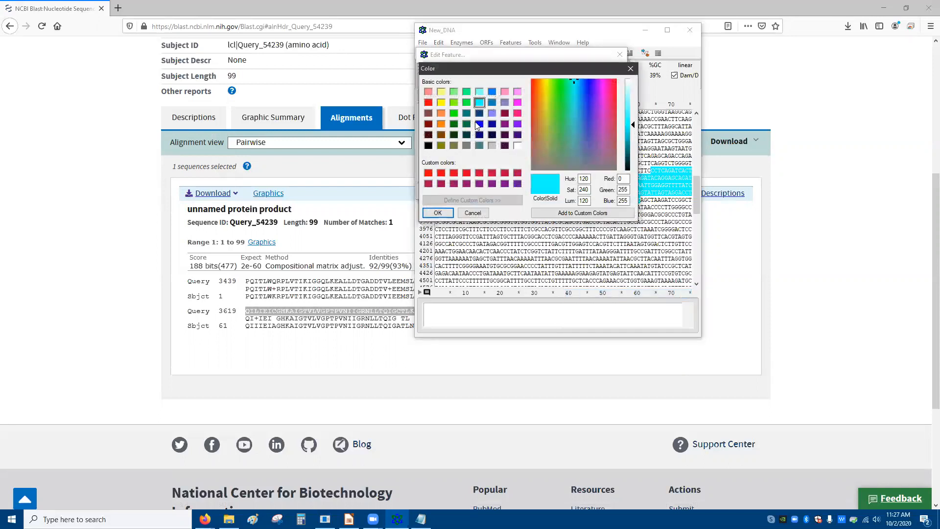
pyautogui.click(492, 101)
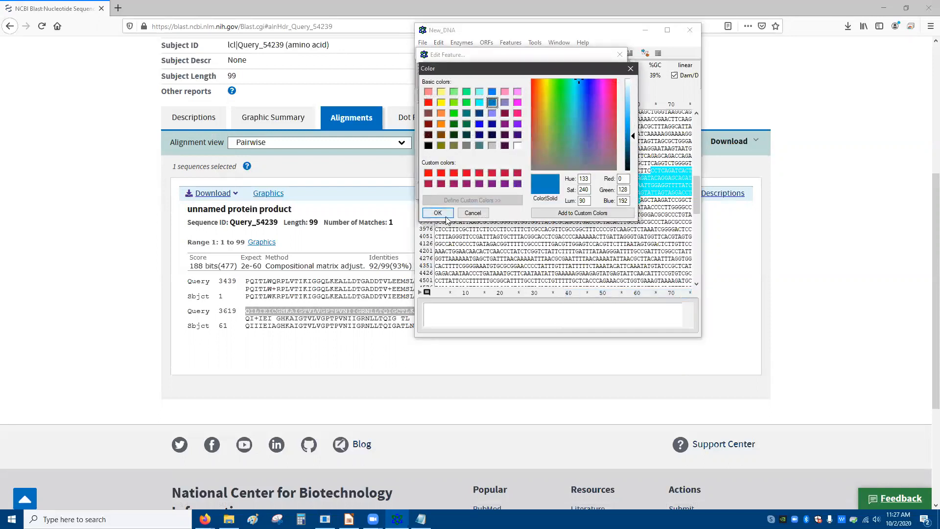
pyautogui.click(438, 212)
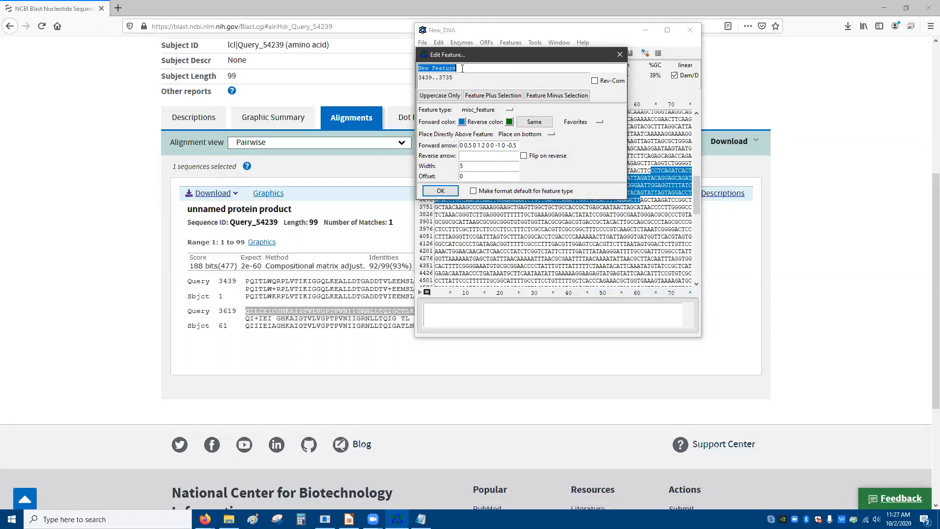
pyautogui.write('Gene of interest')
pyautogui.click(435, 194)
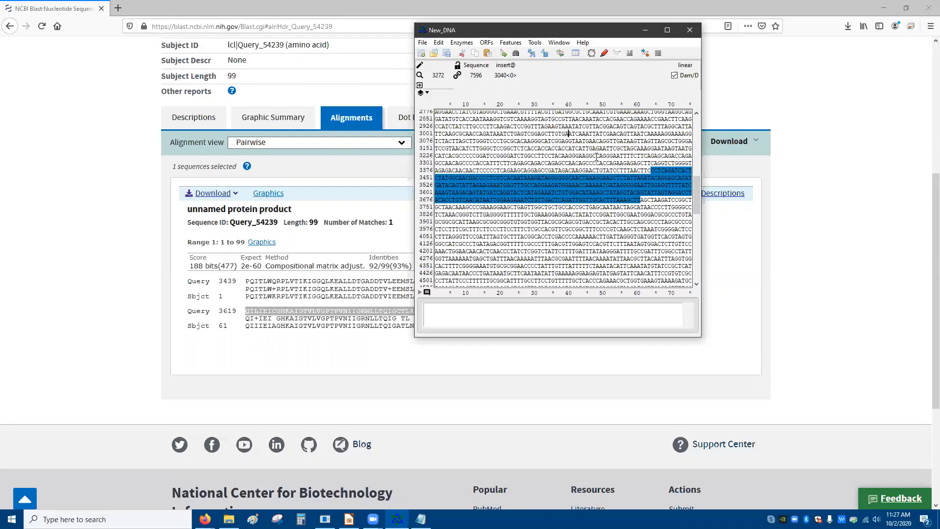
# Step: Find the previous ORF from the start of the gene of interest, and inspect its upstream stretch and ATG start codon
pyautogui.click(652, 170)
pyautogui.scroll(4, 579, 120)
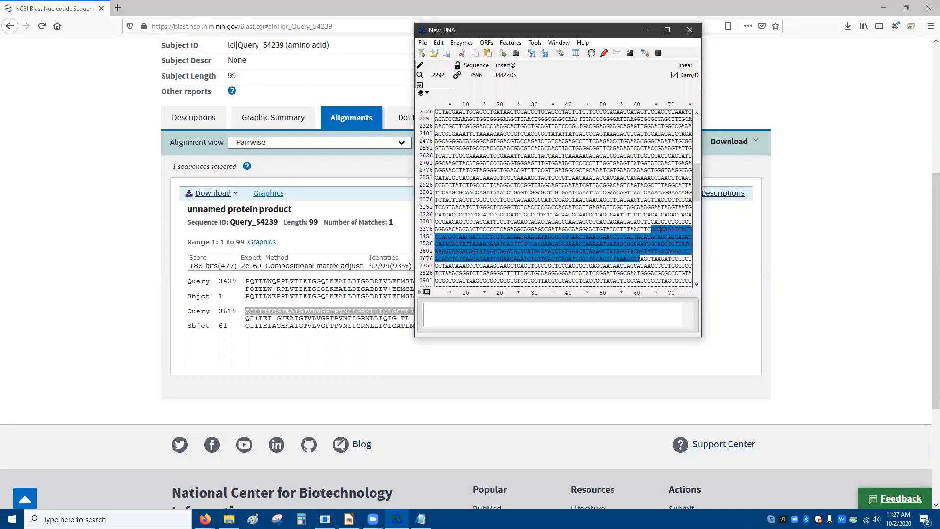
pyautogui.click(491, 43)
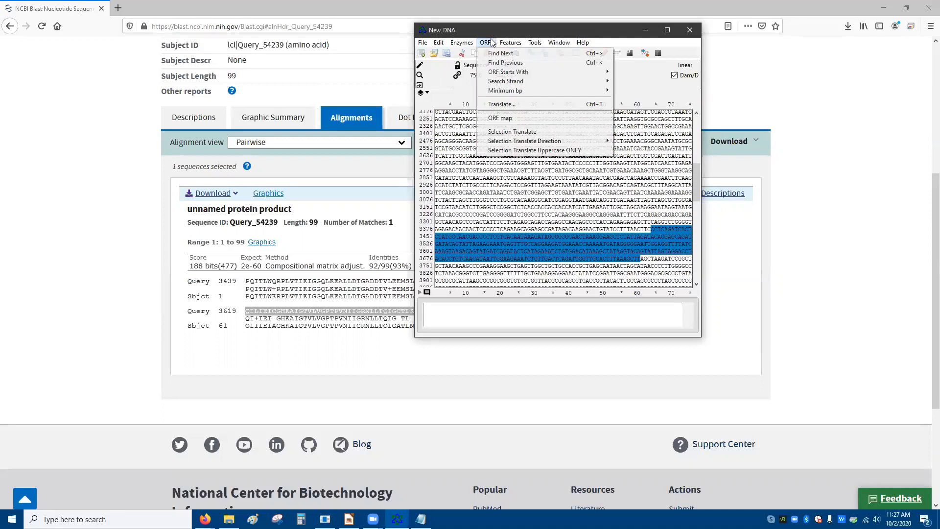
pyautogui.click(496, 62)
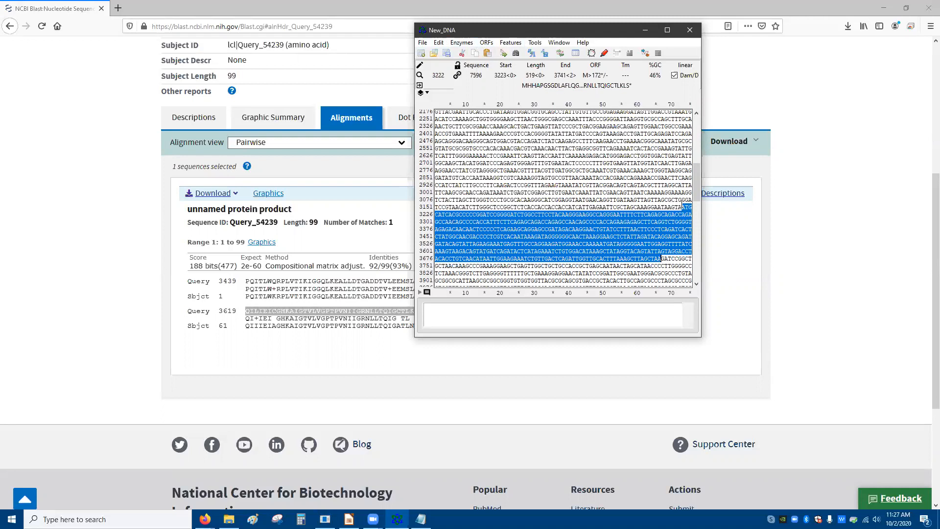
pyautogui.moveTo(683, 206); pyautogui.dragTo(671, 229)
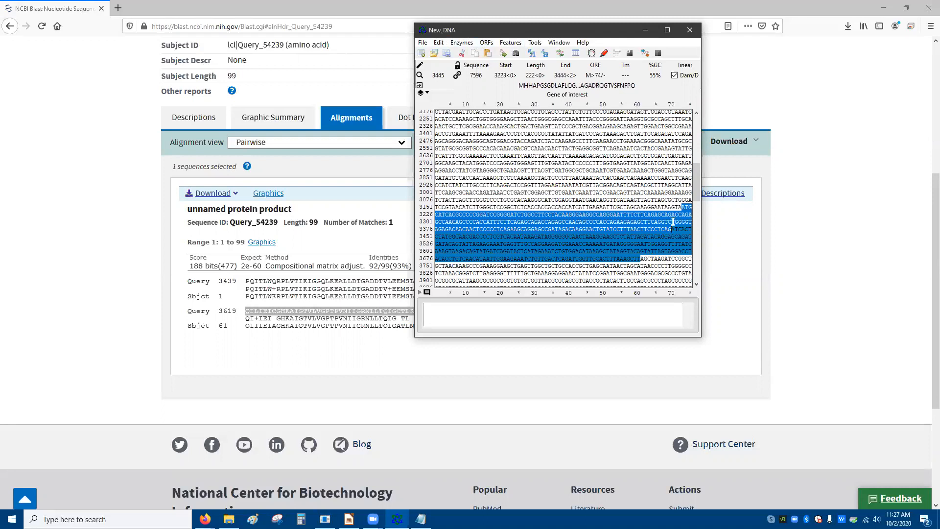
pyautogui.click(665, 207)
pyautogui.moveTo(682, 207); pyautogui.dragTo(692, 206)
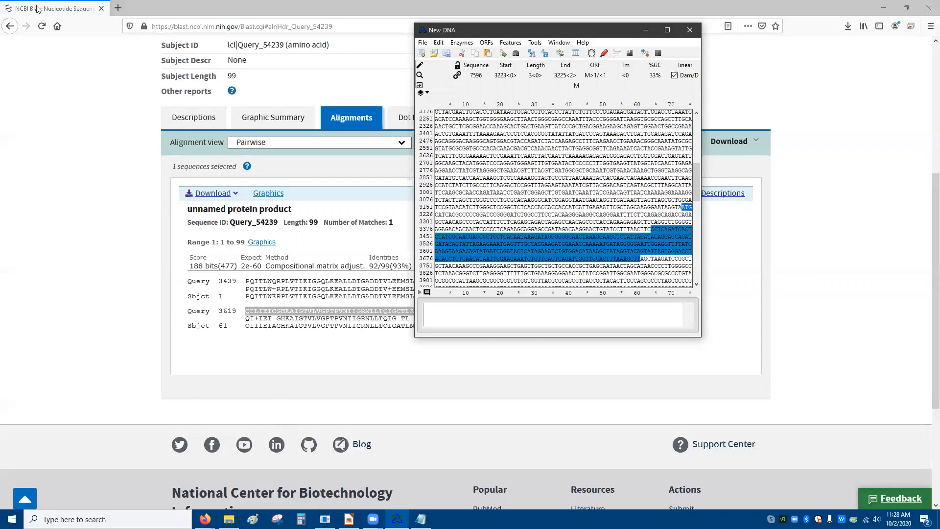
# Step: Minimize the BLAST window, and view Addgene's analyzed map of the pET21a(+)-HIV RT-6xHis-RBS-prot sequence
pyautogui.click(886, 6)
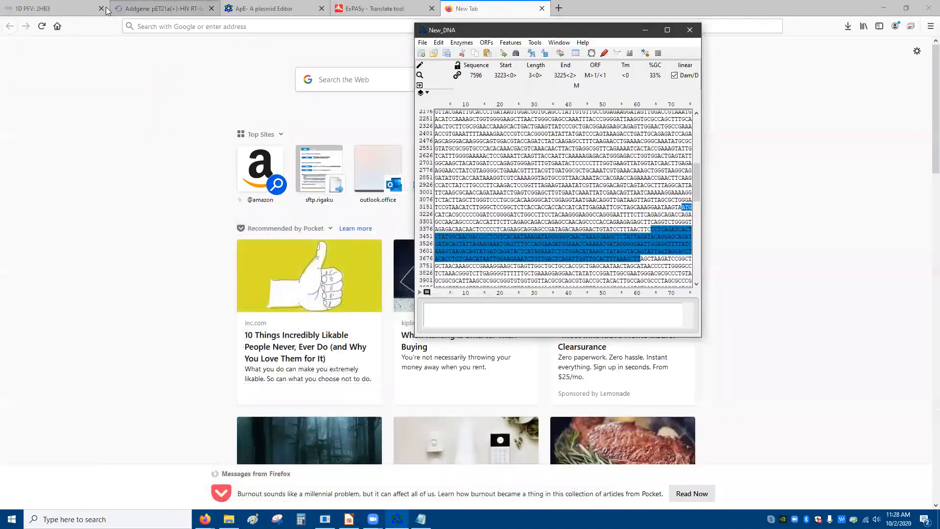
pyautogui.click(54, 5)
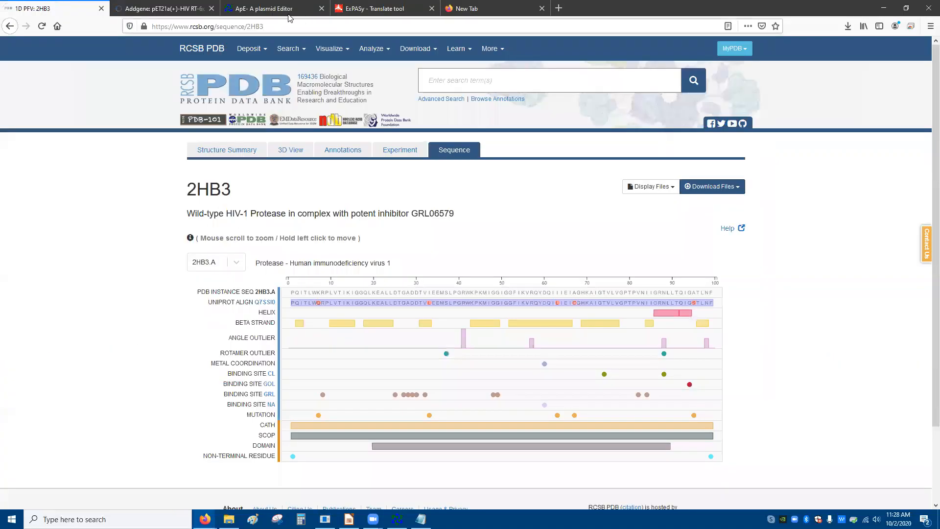
pyautogui.click(118, 8)
pyautogui.click(254, 191)
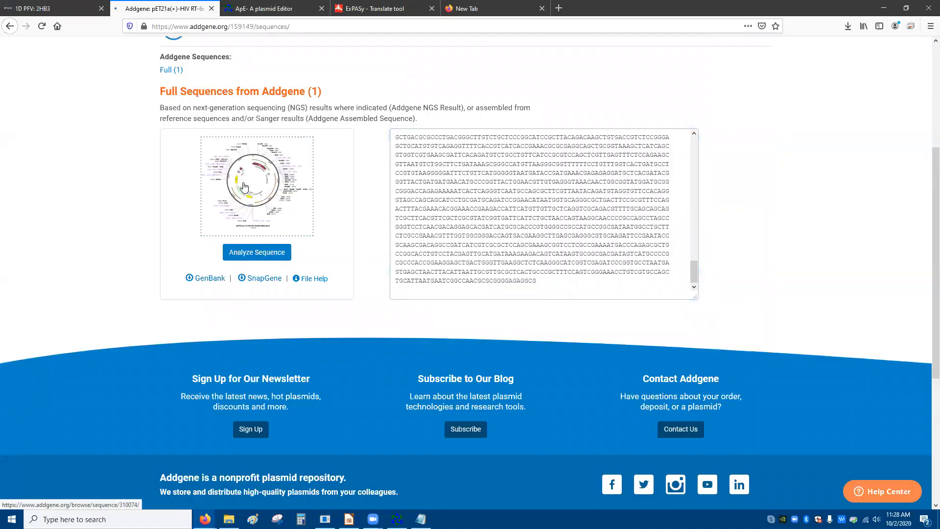
pyautogui.scroll(-5, 288, 244)
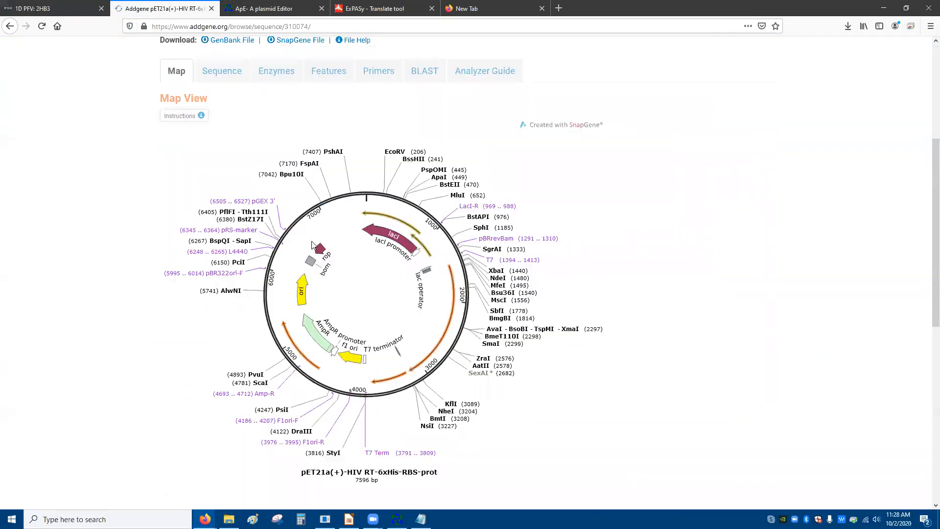
pyautogui.scroll(6, 412, 312)
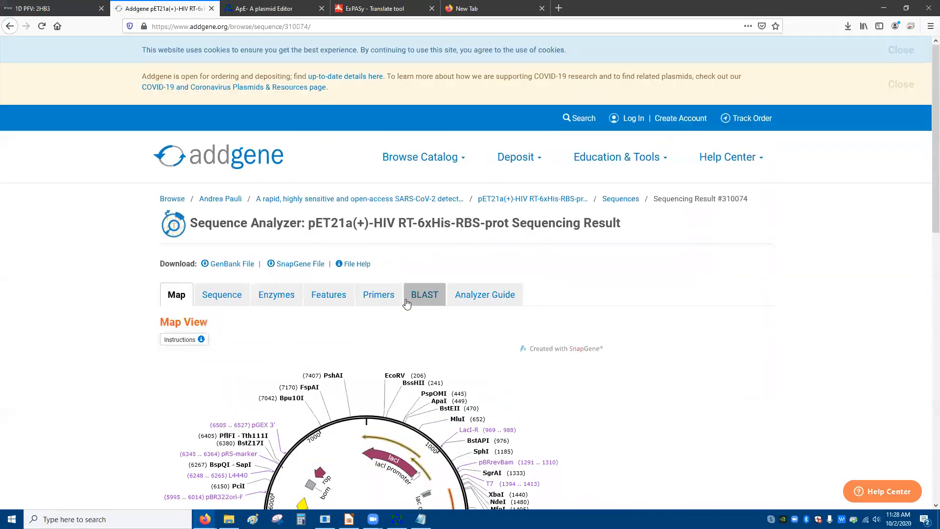
pyautogui.scroll(-4, 407, 304)
pyautogui.scroll(-2, 407, 302)
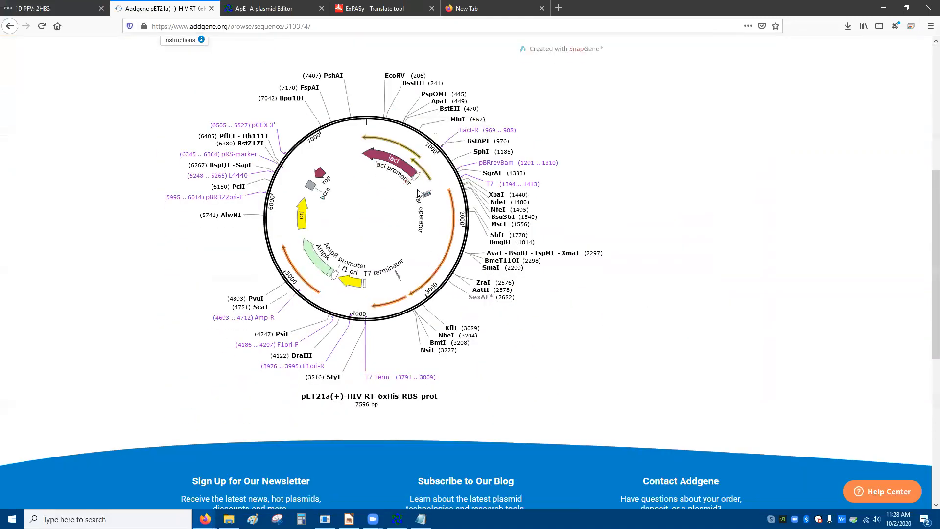
# Step: Return to the plasmid's main Addgene page, and view the enlarged map uploaded by the depositor
pyautogui.click(10, 27)
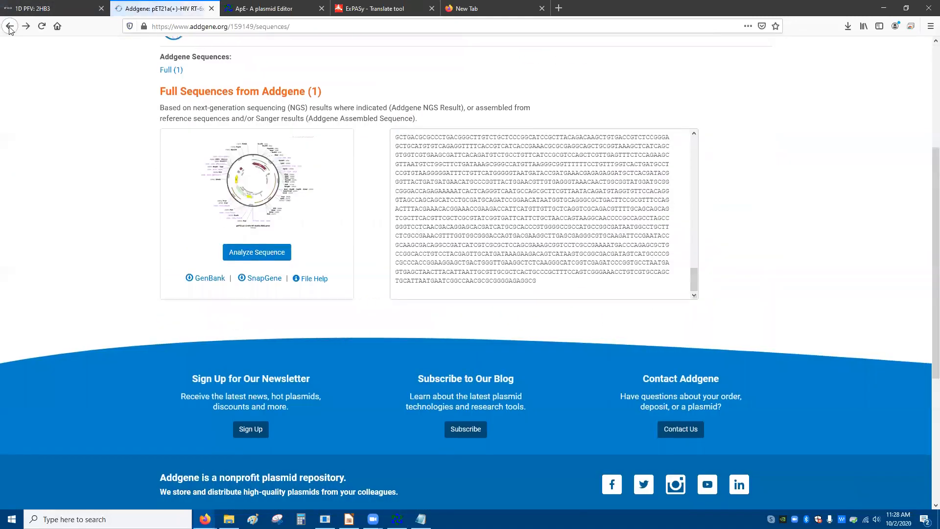
pyautogui.click(9, 27)
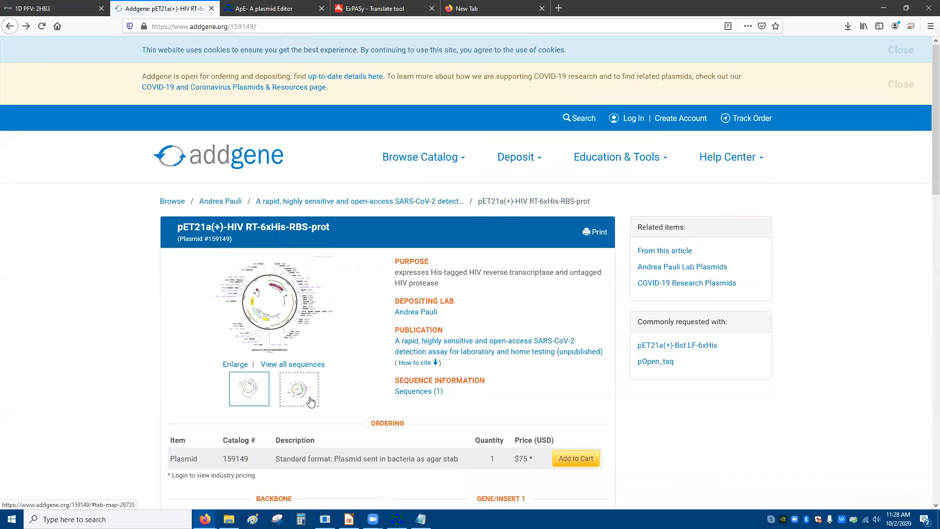
pyautogui.click(294, 390)
pyautogui.click(270, 294)
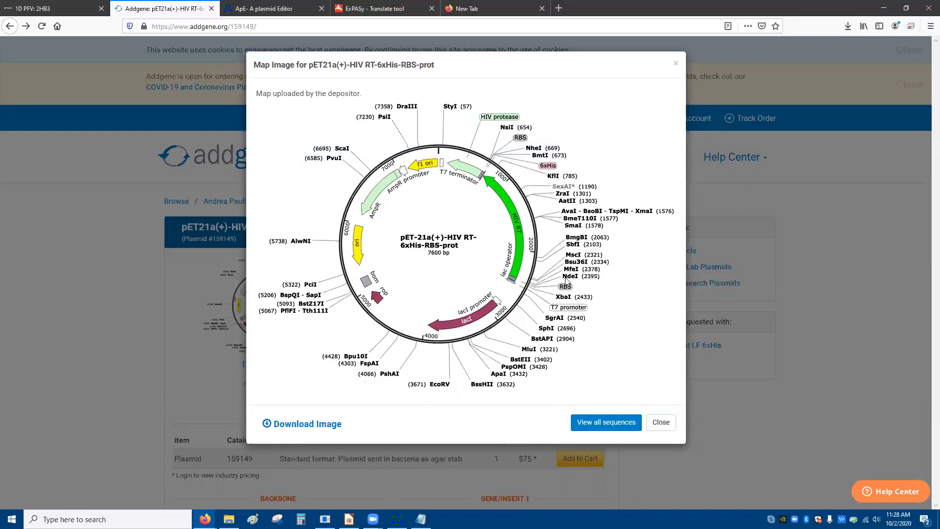
pyautogui.click(675, 66)
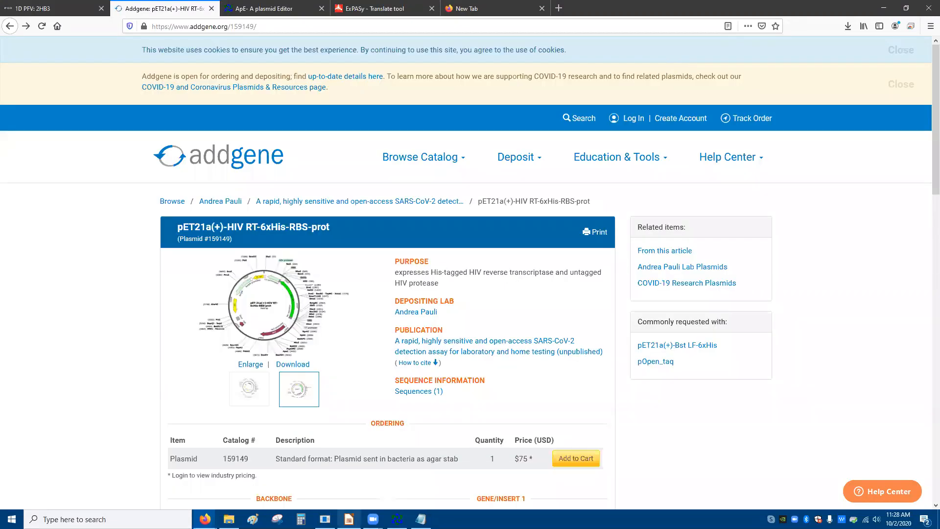
# Step: Switch back to ApE and create a new blank DNA sequence file
pyautogui.click(397, 519)
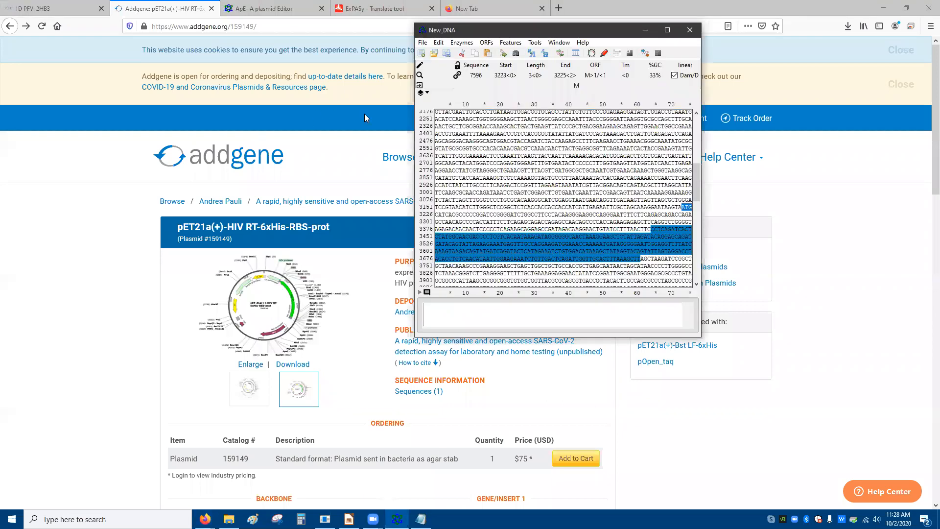
pyautogui.click(600, 185)
pyautogui.click(423, 43)
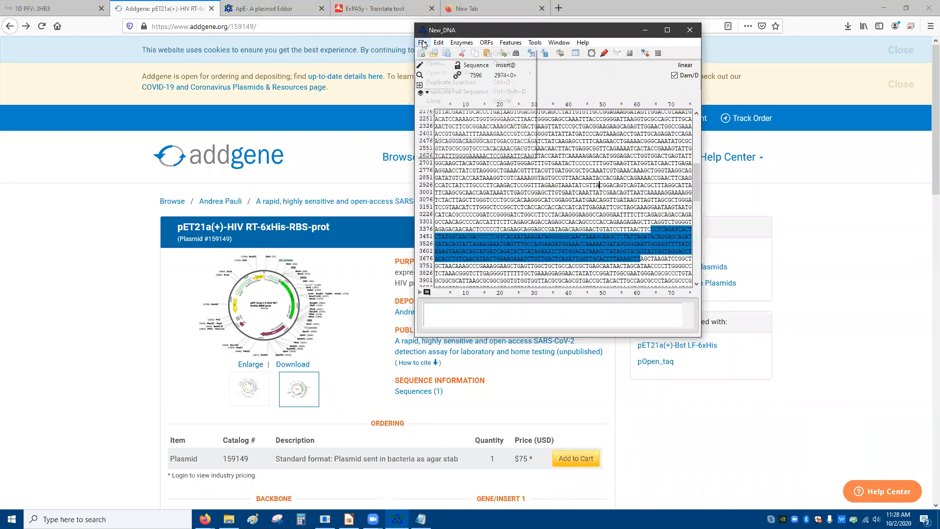
pyautogui.click(431, 64)
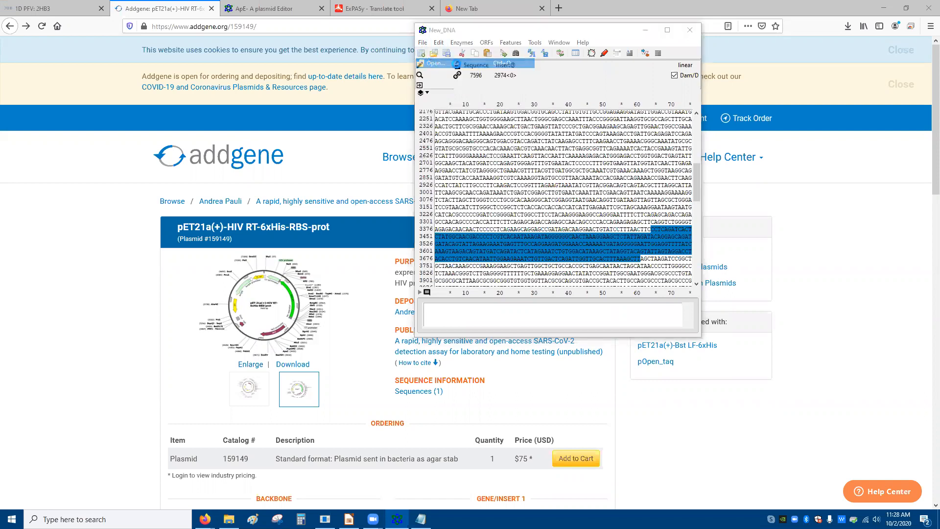
pyautogui.press('Escape')
pyautogui.click(422, 42)
pyautogui.click(437, 53)
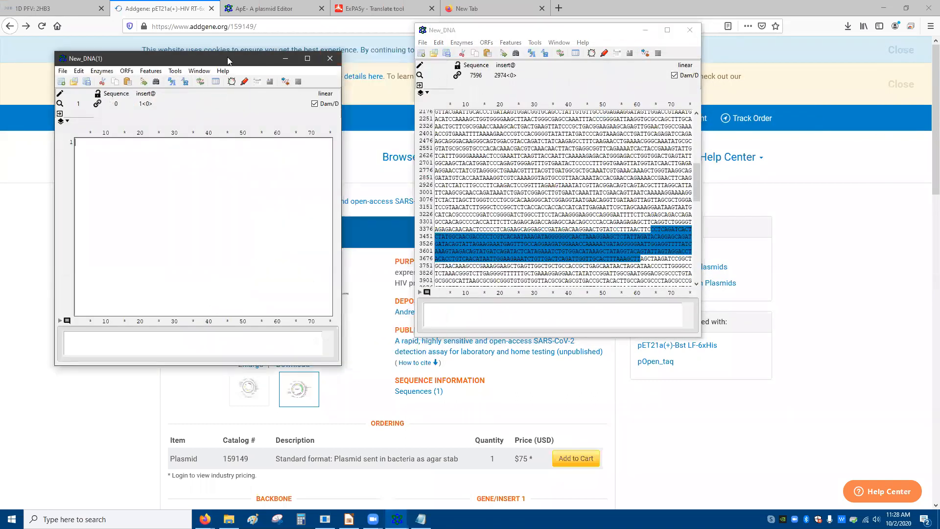
# Step: Copy the full gene of interest region from the plasmid sequence and paste it into the blank DNA file
pyautogui.click(652, 229)
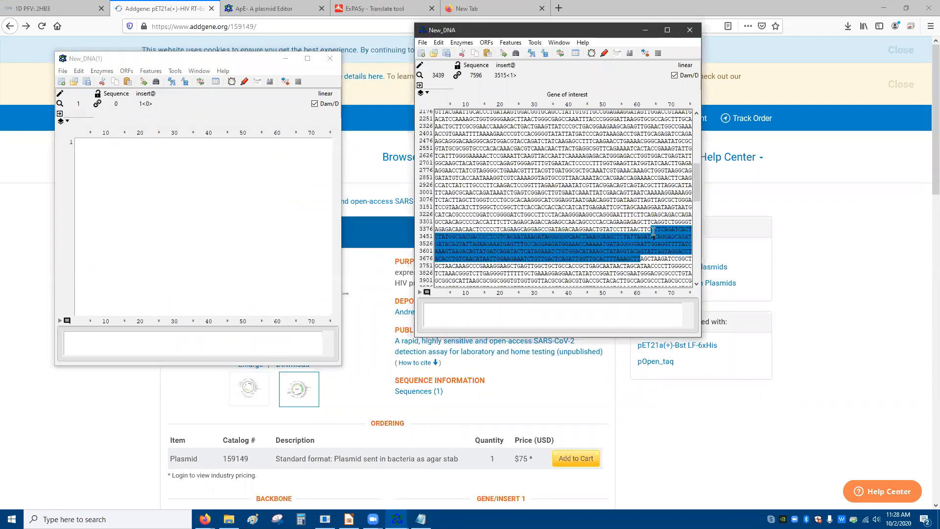
pyautogui.moveTo(652, 233); pyautogui.dragTo(640, 259)
pyautogui.hotkey('ctrl', 'c')
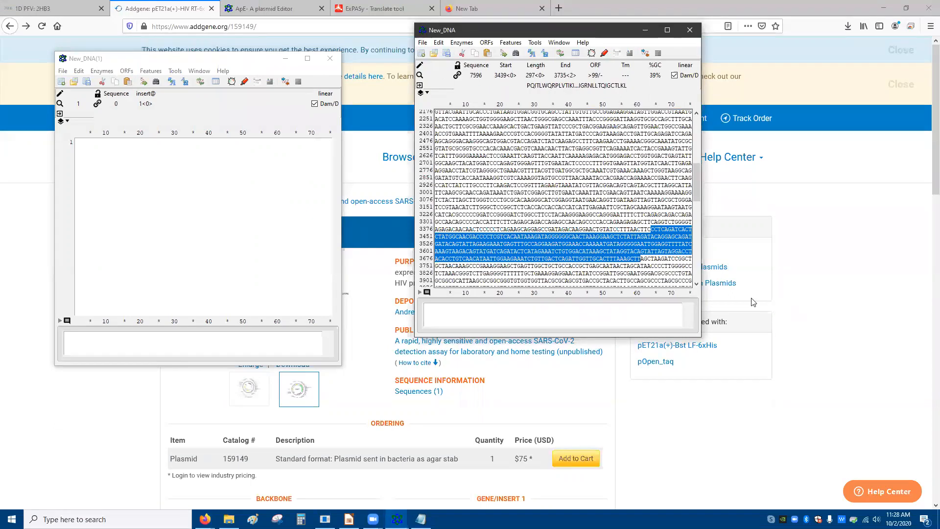
pyautogui.click(212, 148)
pyautogui.hotkey('ctrl', 'v')
# Step: Delete the "Gene of interest" feature from the pasted sequence in the new DNA file
pyautogui.rightClick(233, 153)
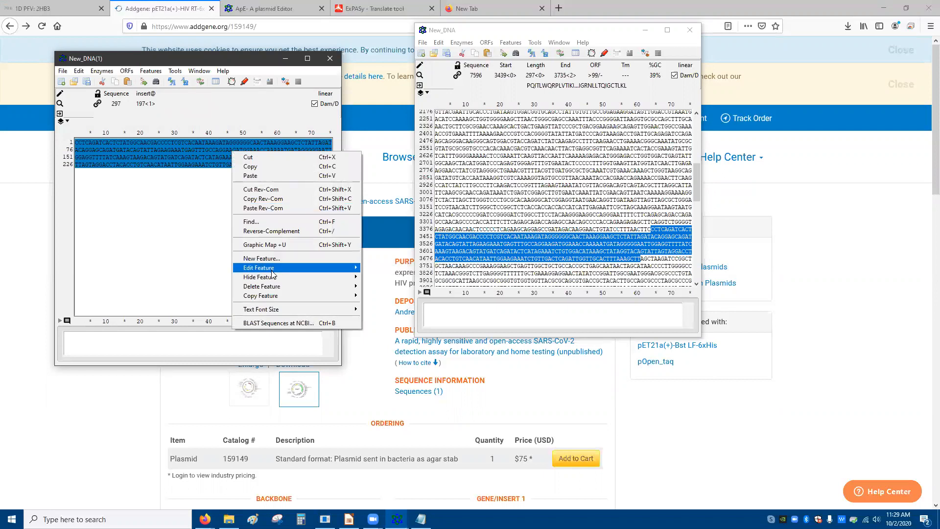
pyautogui.click(391, 286)
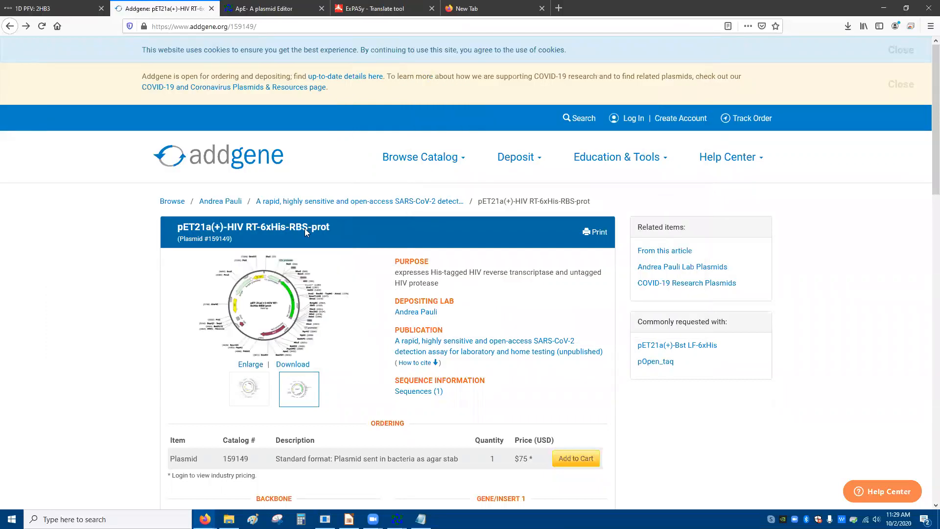
pyautogui.moveTo(396, 519)
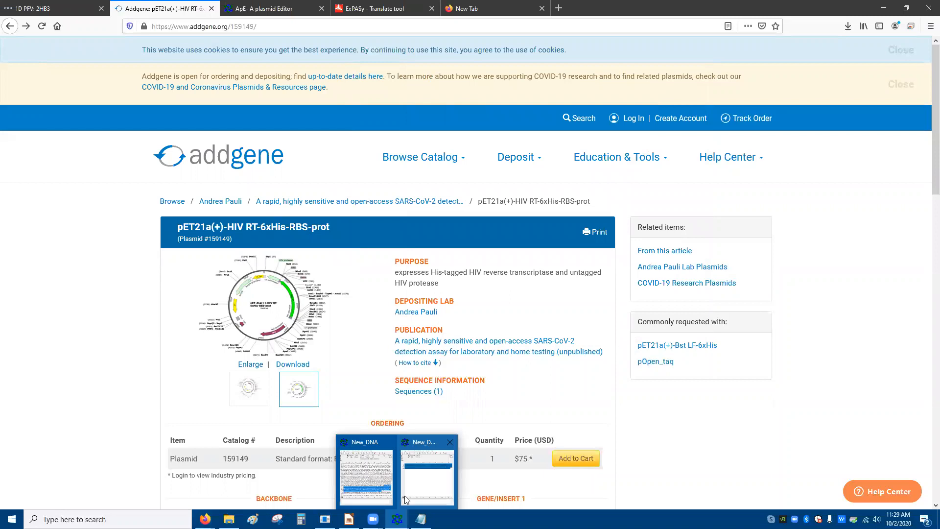
pyautogui.click(382, 480)
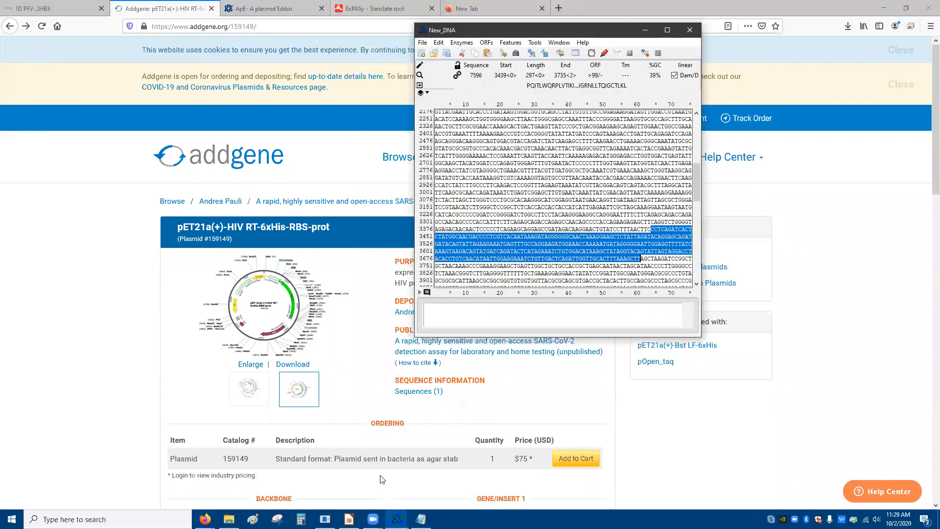
pyautogui.rightClick(255, 152)
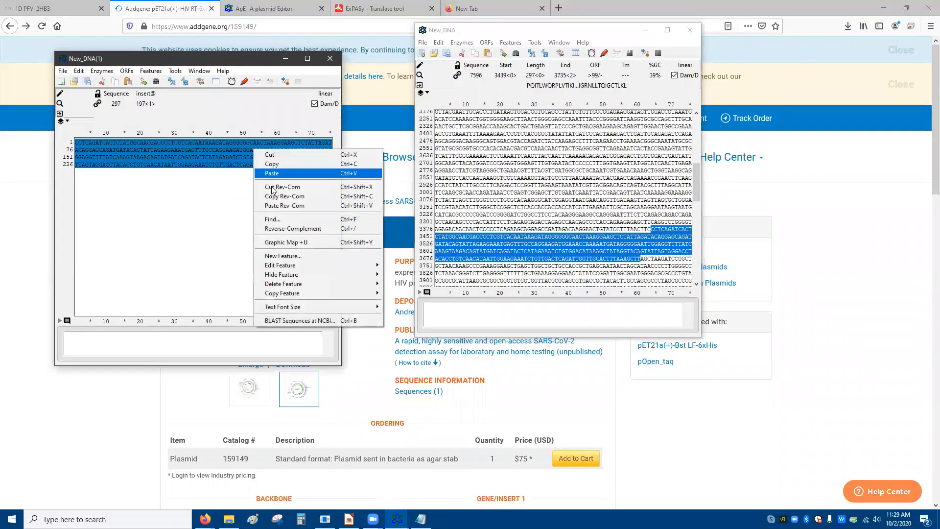
pyautogui.moveTo(284, 289)
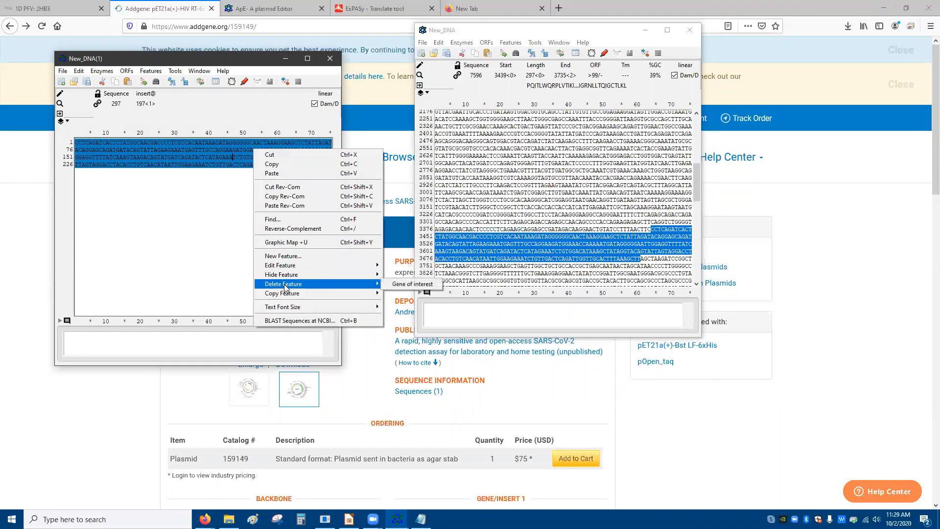
pyautogui.click(412, 284)
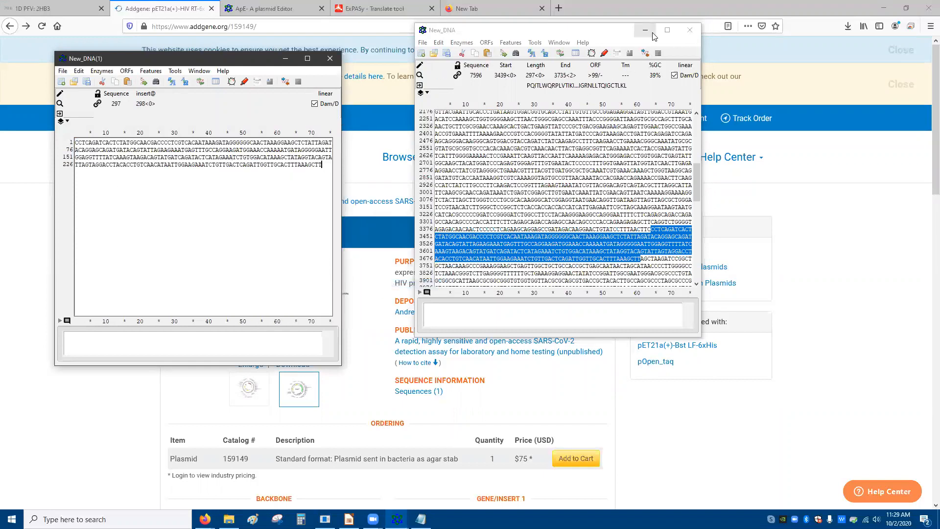
# Step: Start saving the full plasmid sequence under a new name, and create a folder named HIV-1_protease on the Desktop
pyautogui.click(565, 172)
pyautogui.click(422, 43)
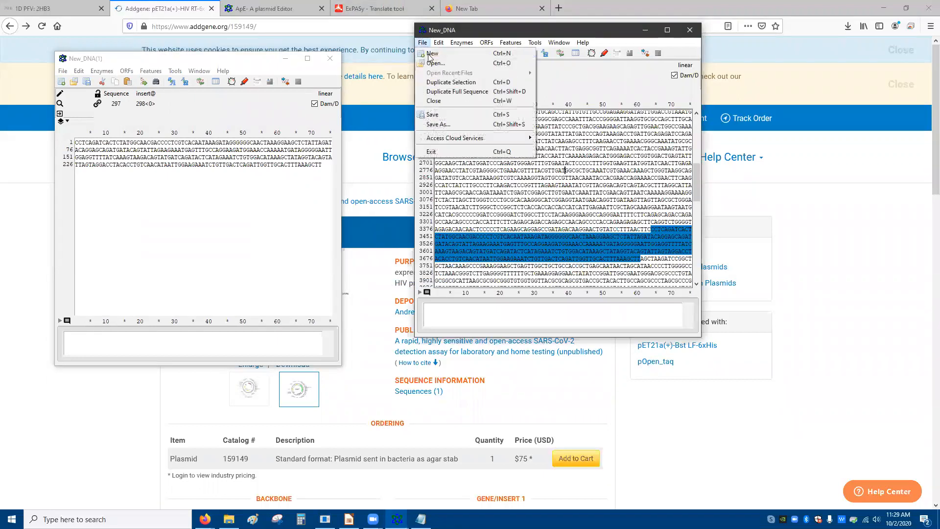
pyautogui.click(438, 124)
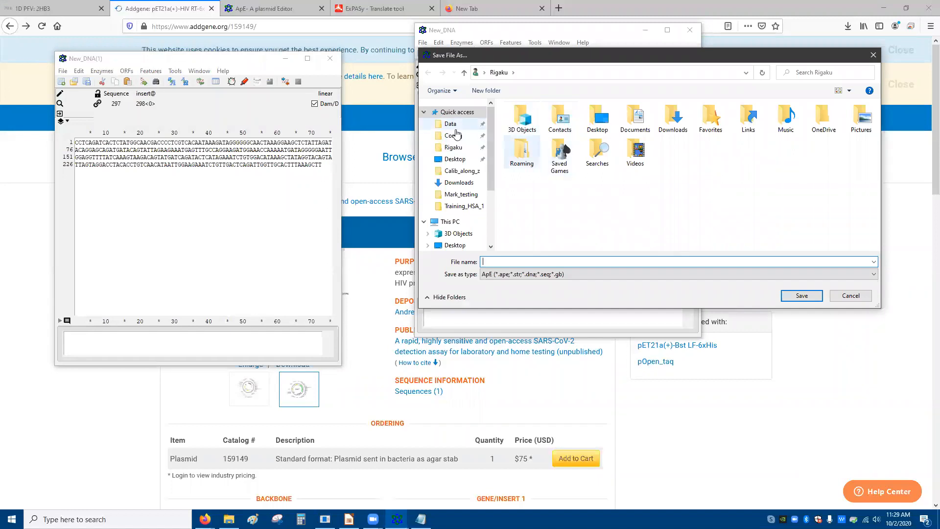
pyautogui.click(455, 160)
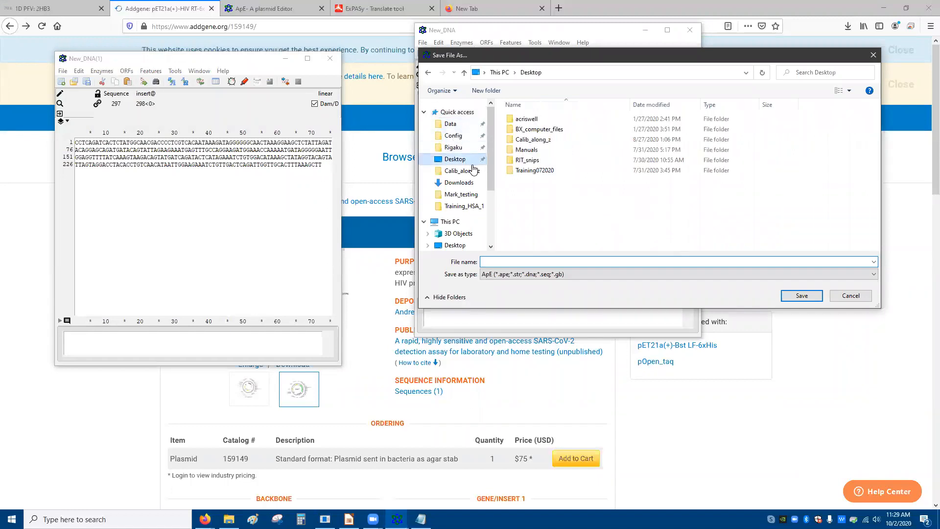
pyautogui.rightClick(528, 194)
pyautogui.moveTo(596, 295)
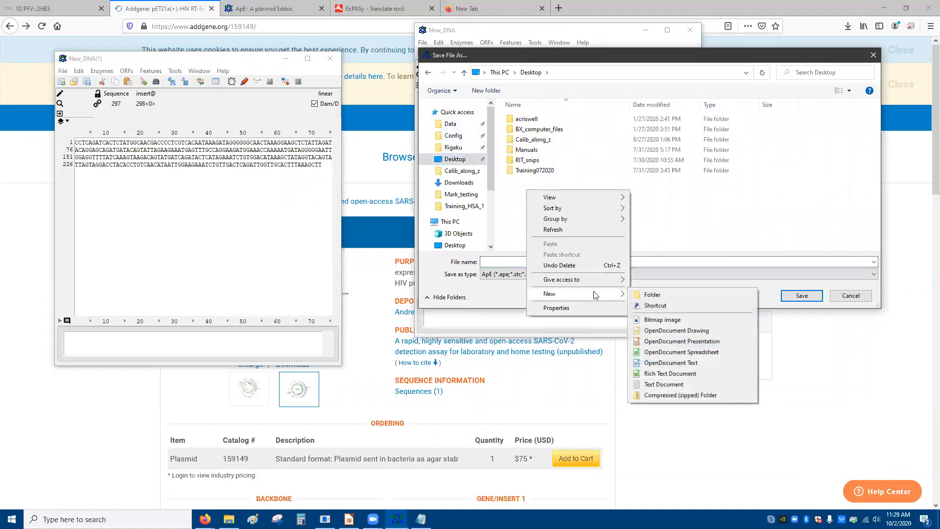
pyautogui.click(643, 295)
pyautogui.write('HIV-1')
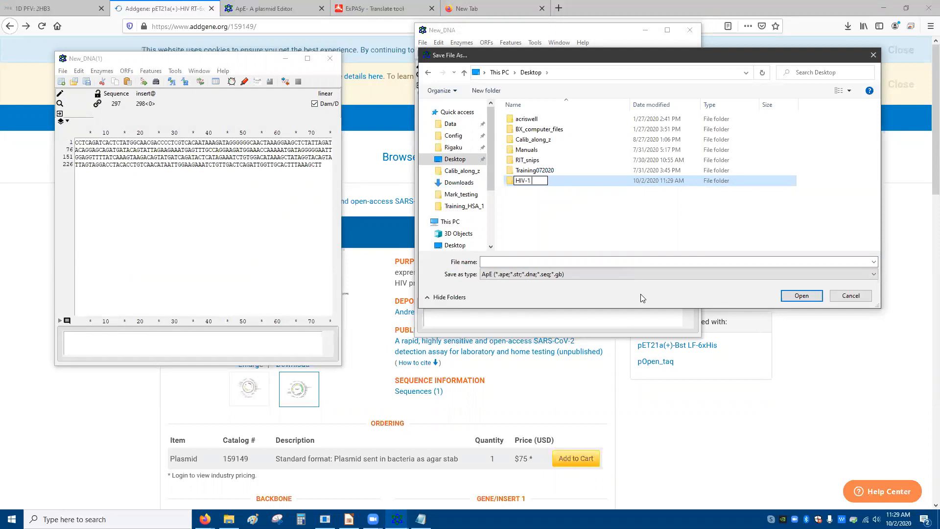
pyautogui.write('_protease')
pyautogui.click(802, 296)
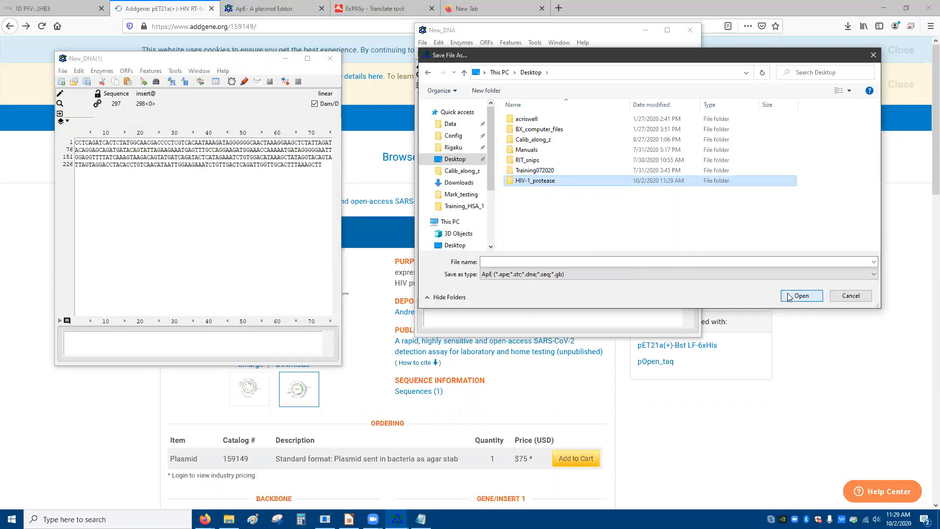
# Step: Save the plasmid sequence as HIV-1_protease_source in the HIV-1_protease folder, and close its window
pyautogui.doubleClick(534, 183)
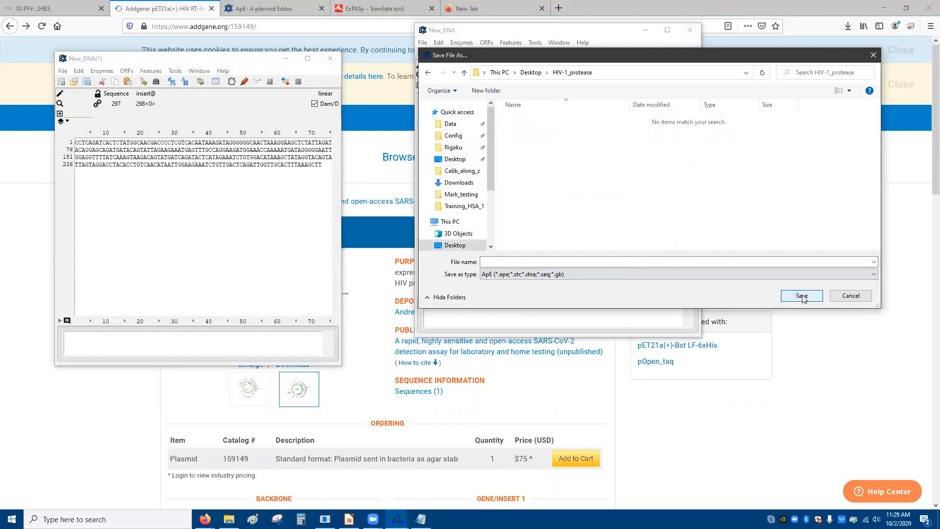
pyautogui.click(746, 275)
pyautogui.click(747, 282)
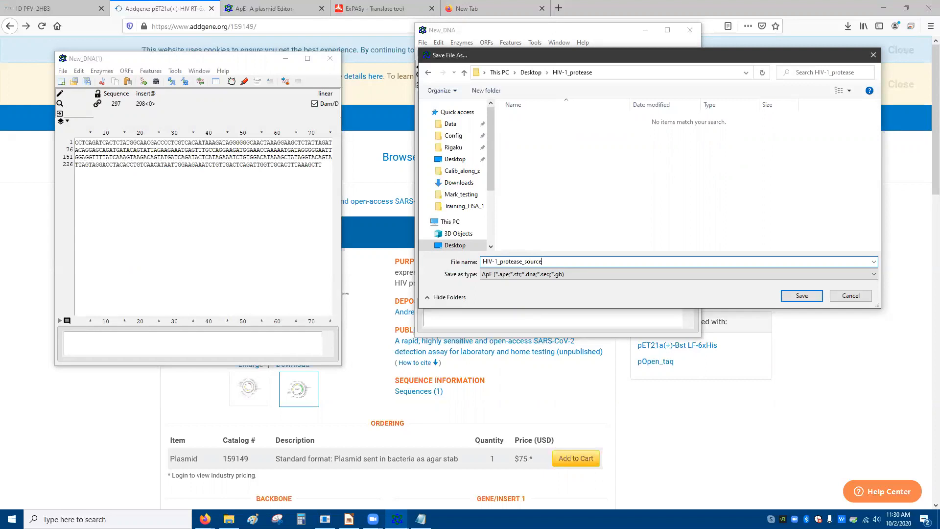
pyautogui.press('Return')
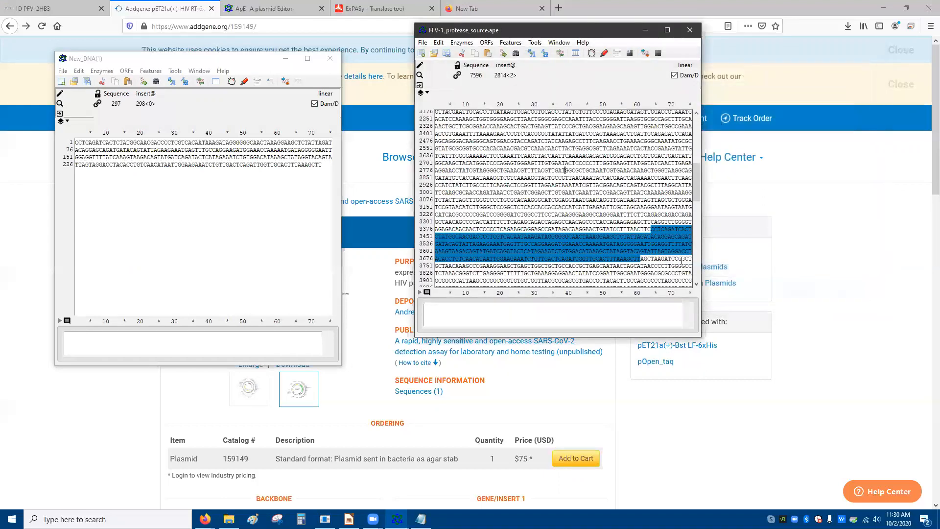
pyautogui.click(689, 32)
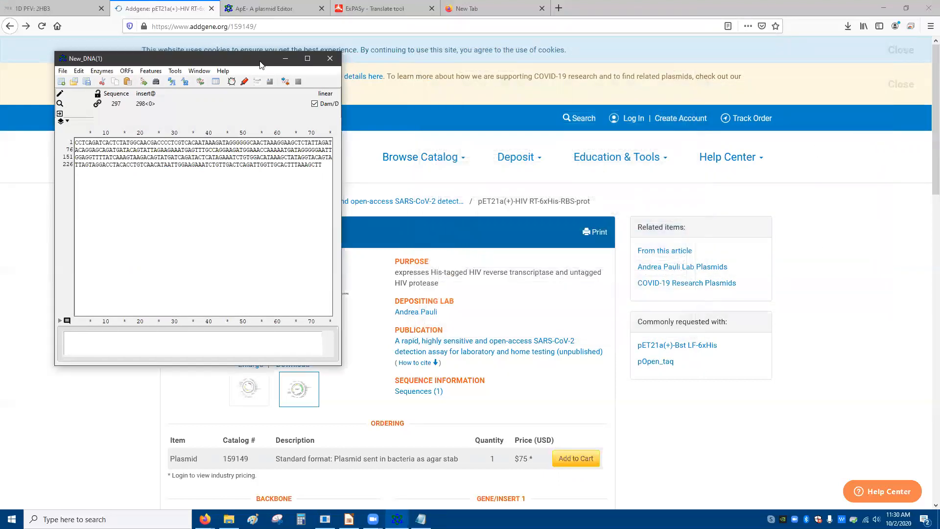
# Step: Save the new gene sequence as HIV-1_protease_gene_interest in the HIV-1_protease folder
pyautogui.moveTo(260, 65); pyautogui.dragTo(393, 75)
pyautogui.click(196, 81)
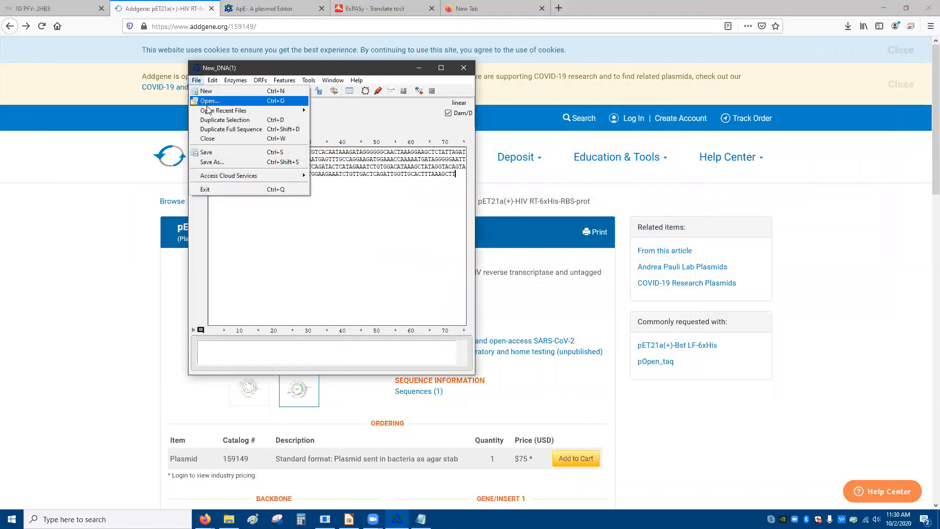
pyautogui.click(214, 162)
pyautogui.click(302, 156)
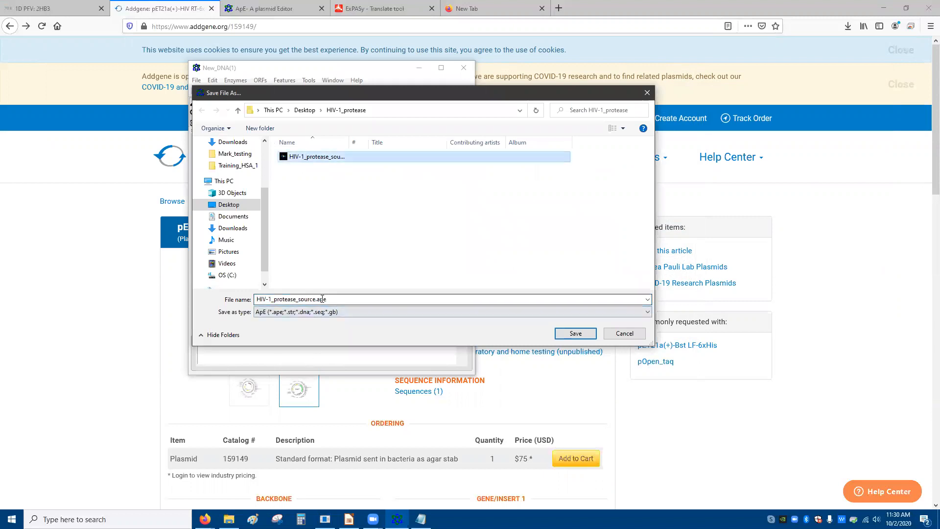
pyautogui.doubleClick(311, 299)
pyautogui.moveTo(331, 303); pyautogui.dragTo(301, 303)
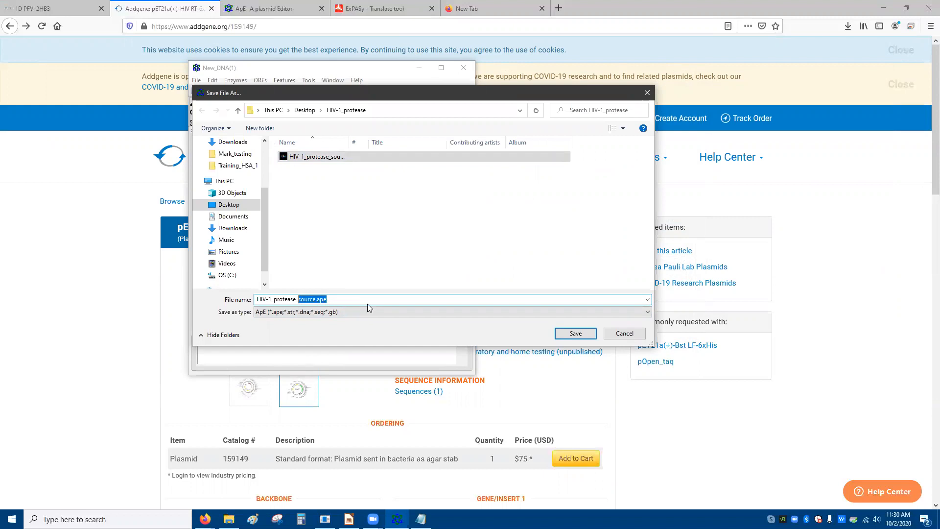
pyautogui.write('gene_interest')
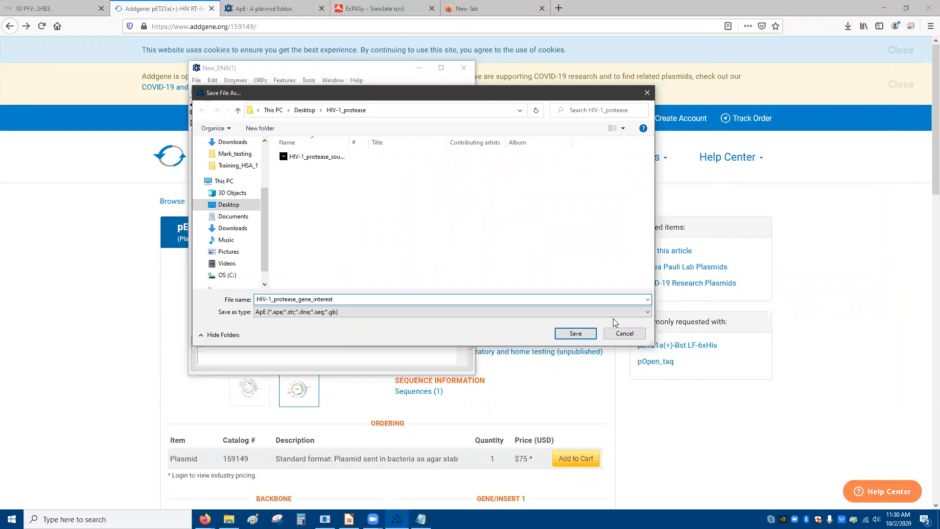
pyautogui.click(575, 333)
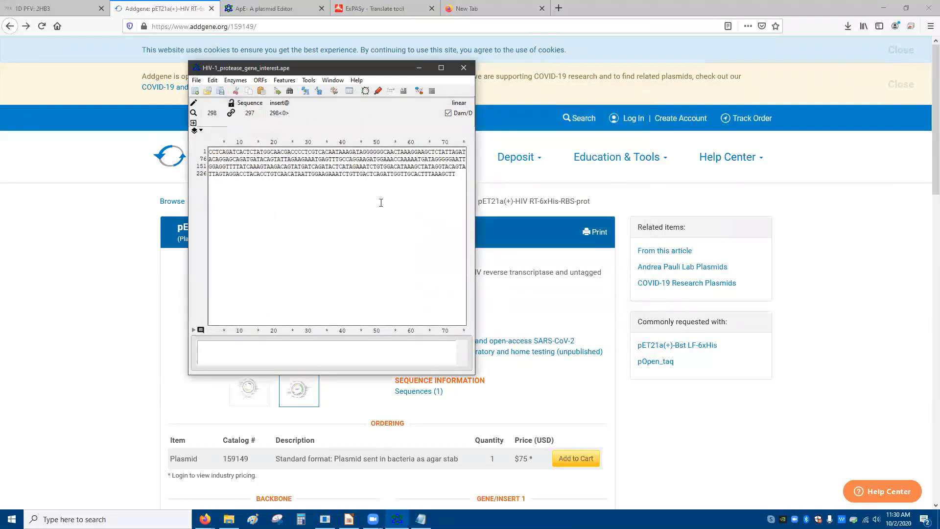
# Step: Switch to Notepad to view the 2HB3 protease FASTA sequence, and close it
pyautogui.click(388, 10)
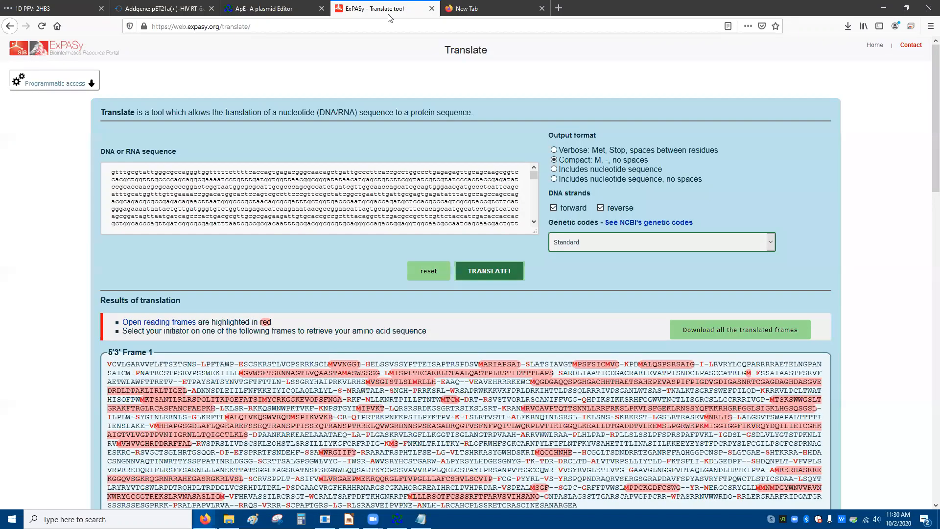
pyautogui.click(299, 8)
pyautogui.click(192, 6)
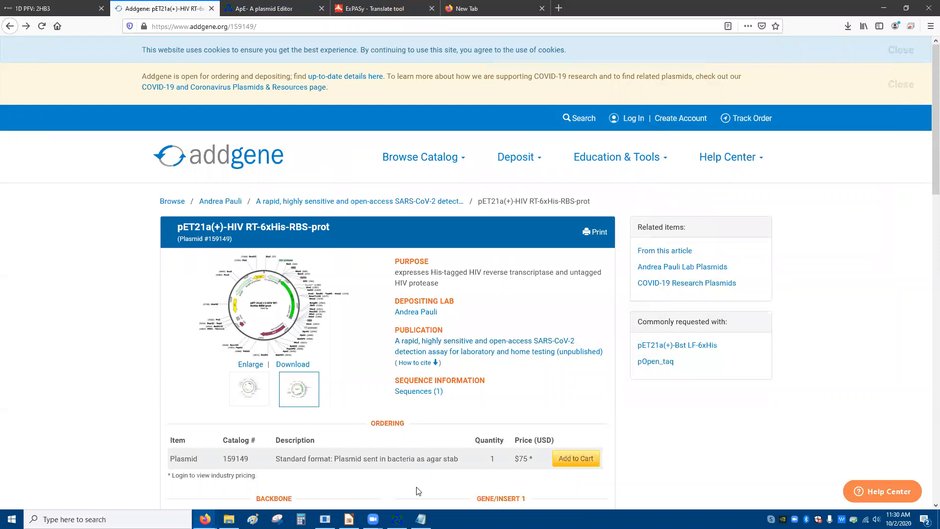
pyautogui.click(421, 518)
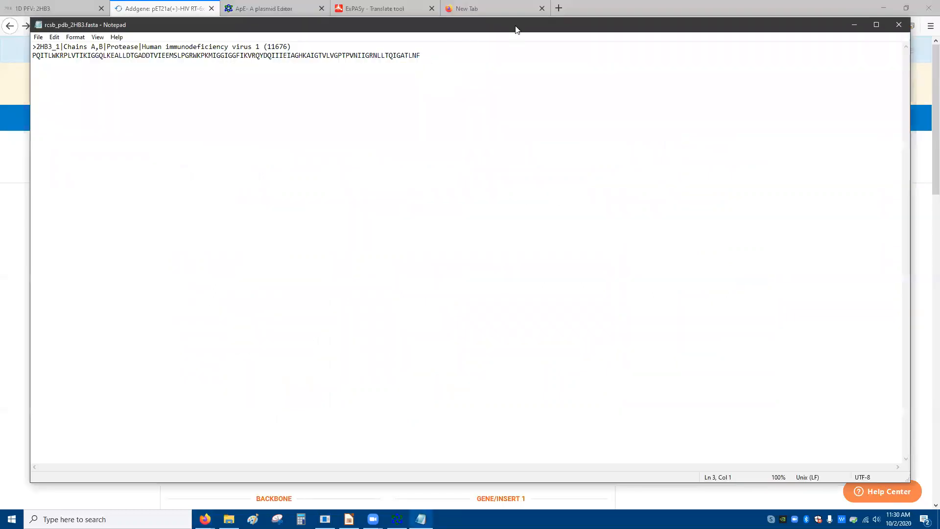
pyautogui.press('super+Left')
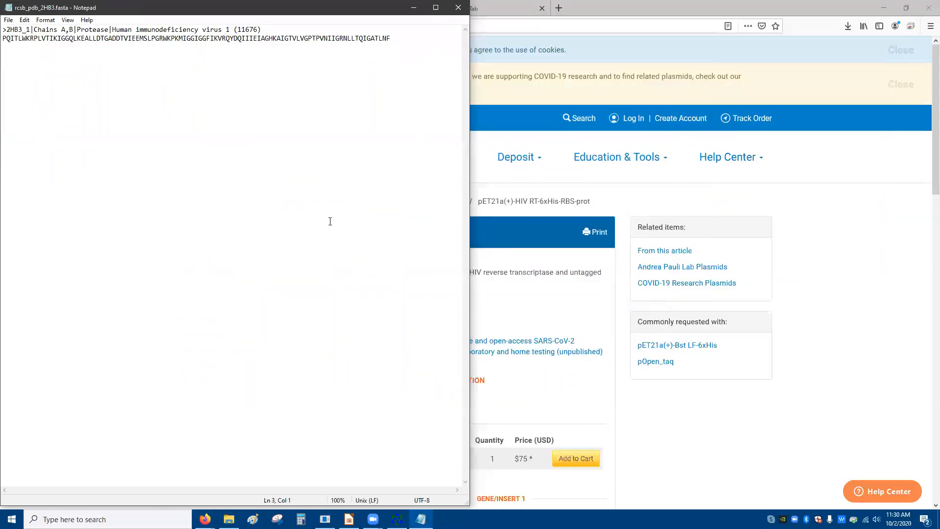
pyautogui.click(460, 7)
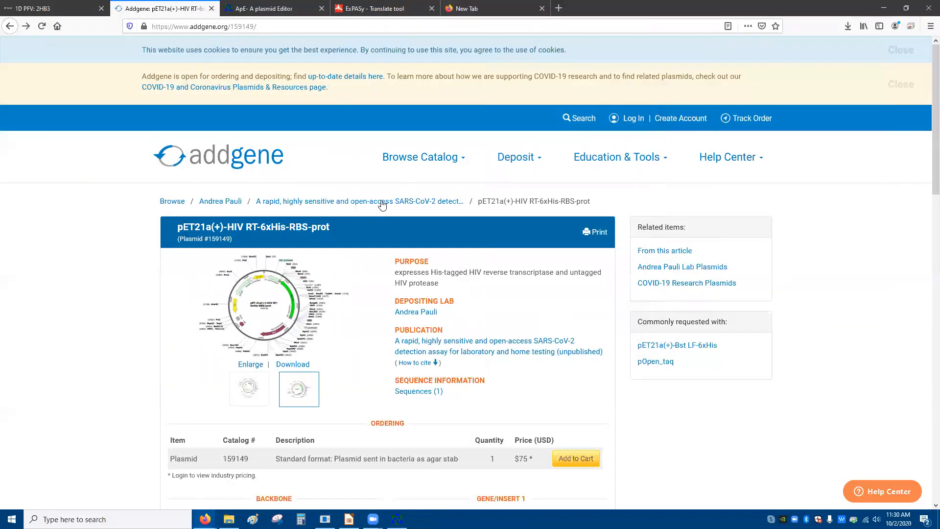
# Step: Return to the NCBI BLAST window, and inspect the first mismatch between the plasmid and 2HB3 protease in the graphical alignment view
pyautogui.click(306, 6)
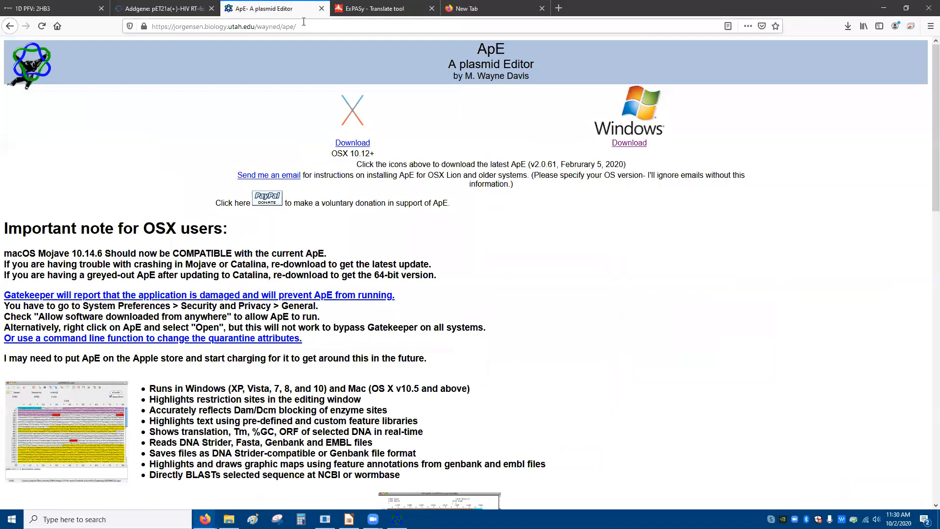
pyautogui.click(382, 9)
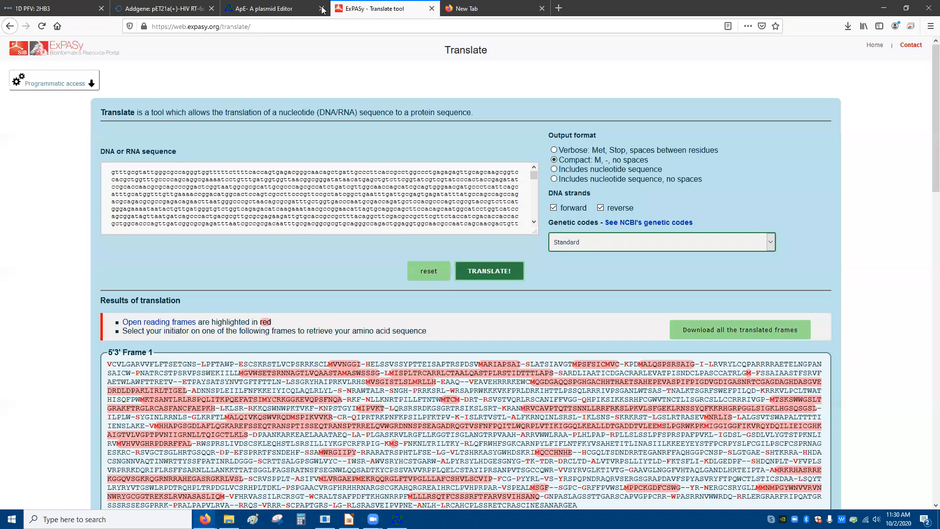
pyautogui.click(274, 8)
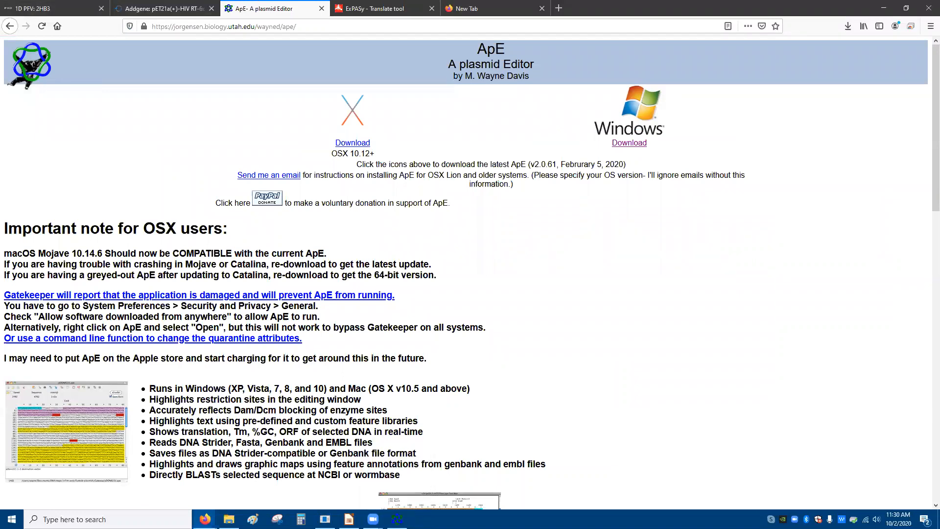
pyautogui.moveTo(205, 519)
pyautogui.click(257, 470)
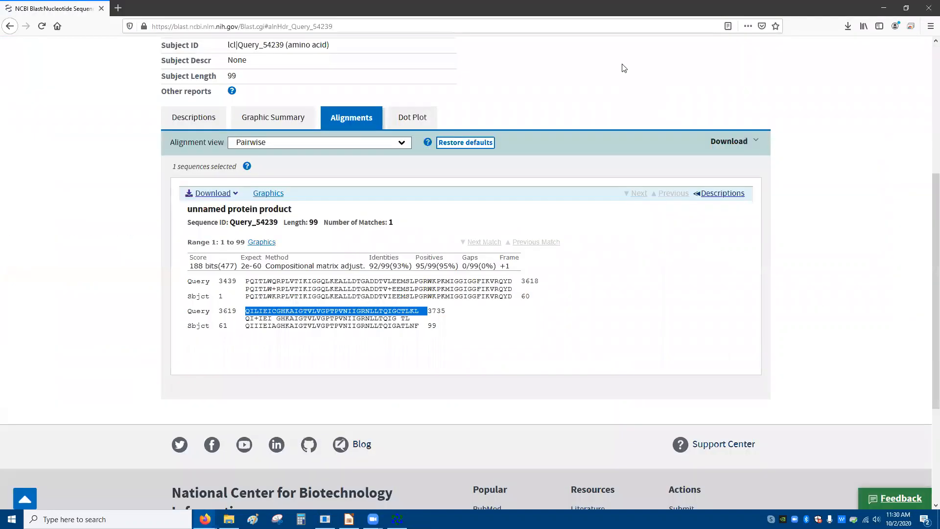
pyautogui.moveTo(248, 288); pyautogui.dragTo(402, 278)
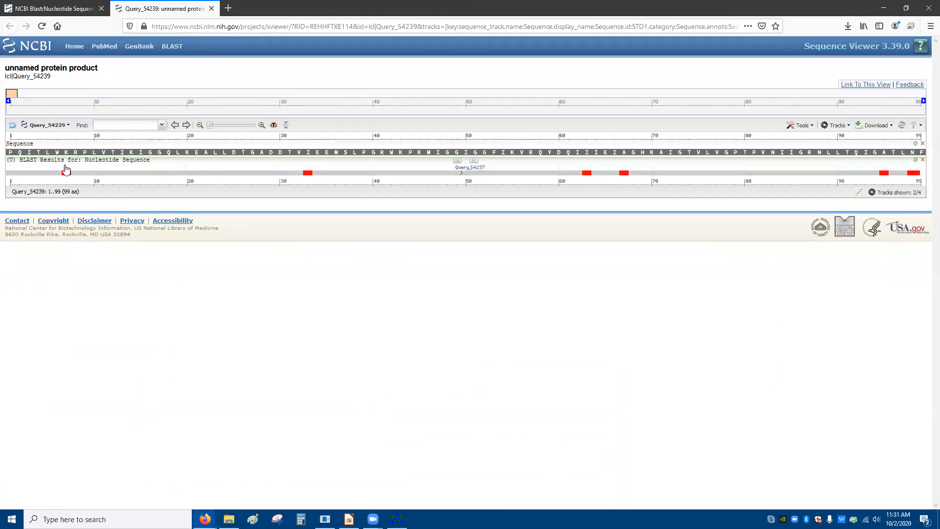
pyautogui.click(71, 171)
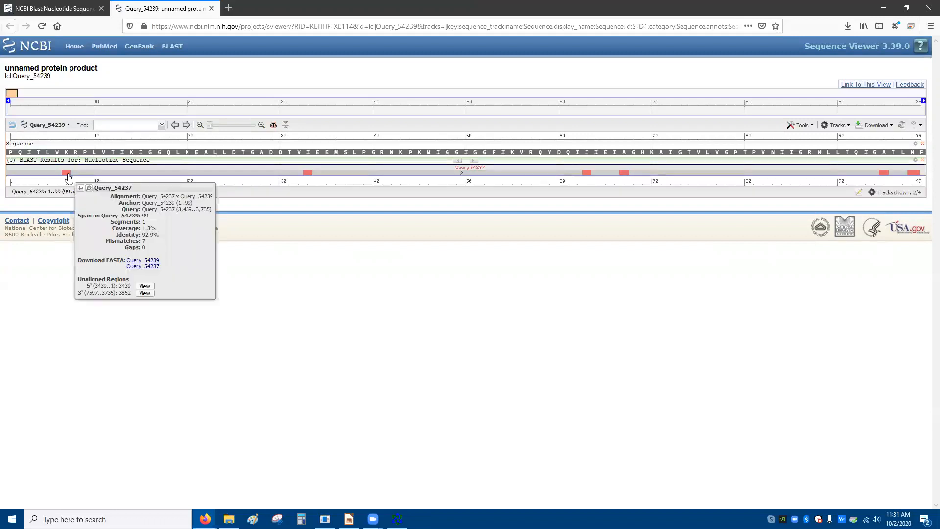
# Step: Return from the alignment graphics to the NCBI BLAST home page, and open the Protein BLAST search form
pyautogui.click(24, 6)
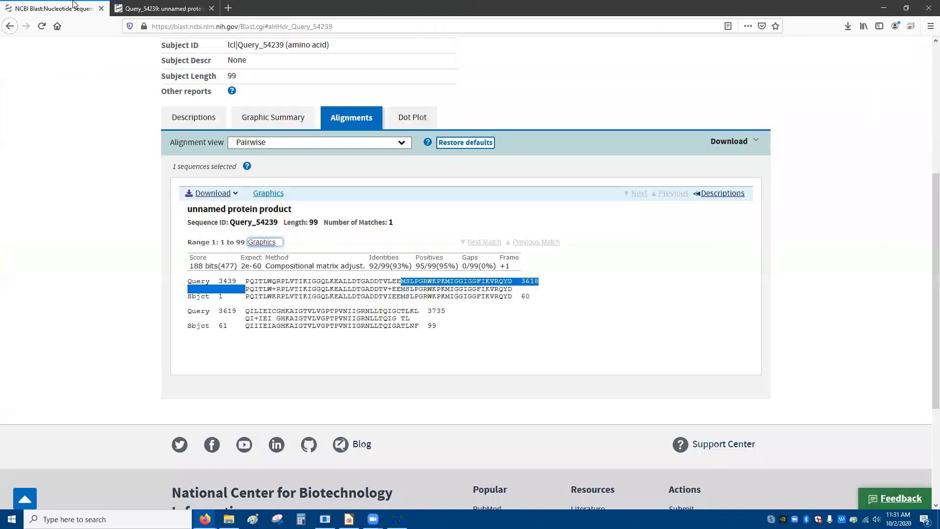
pyautogui.click(10, 26)
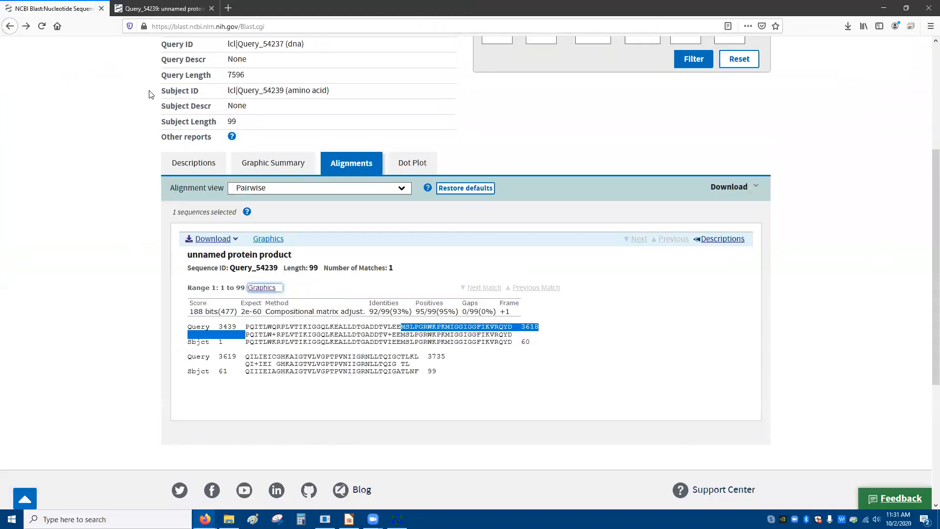
pyautogui.click(11, 26)
pyautogui.click(11, 26)
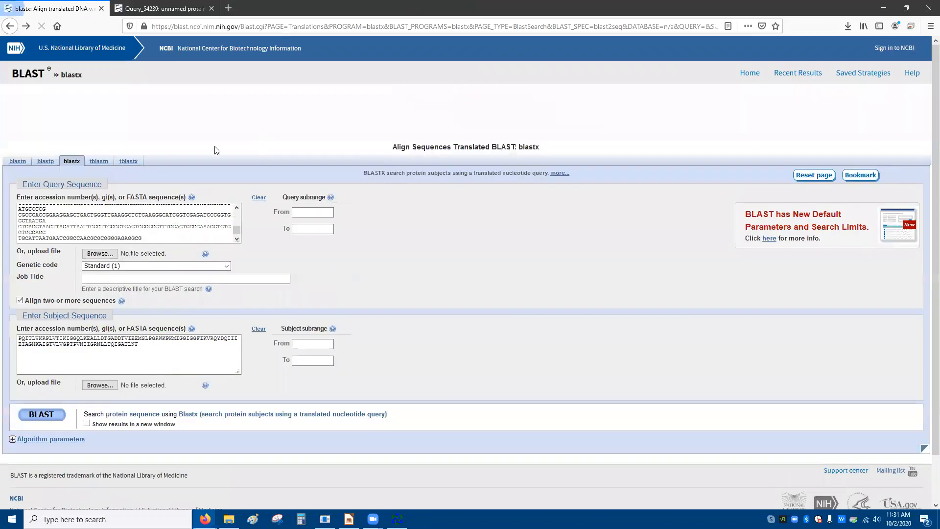
pyautogui.click(10, 26)
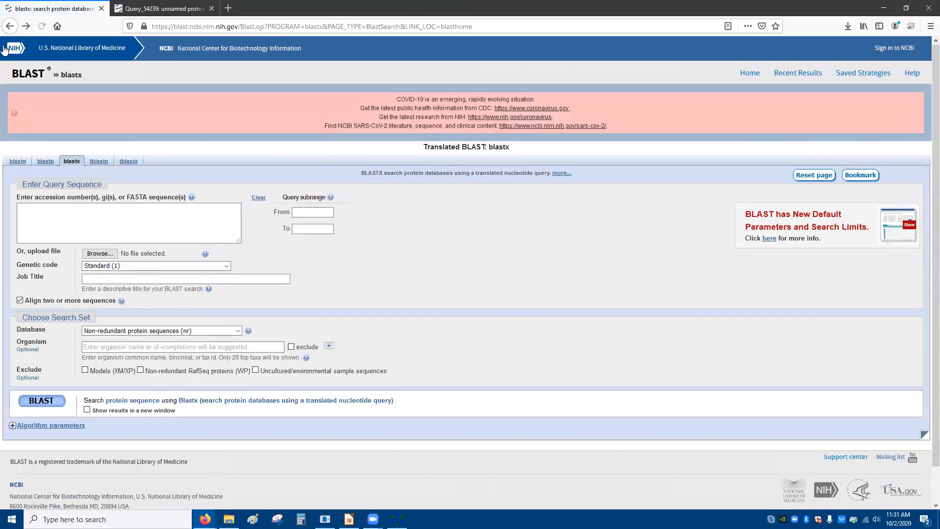
pyautogui.click(10, 27)
pyautogui.click(10, 27)
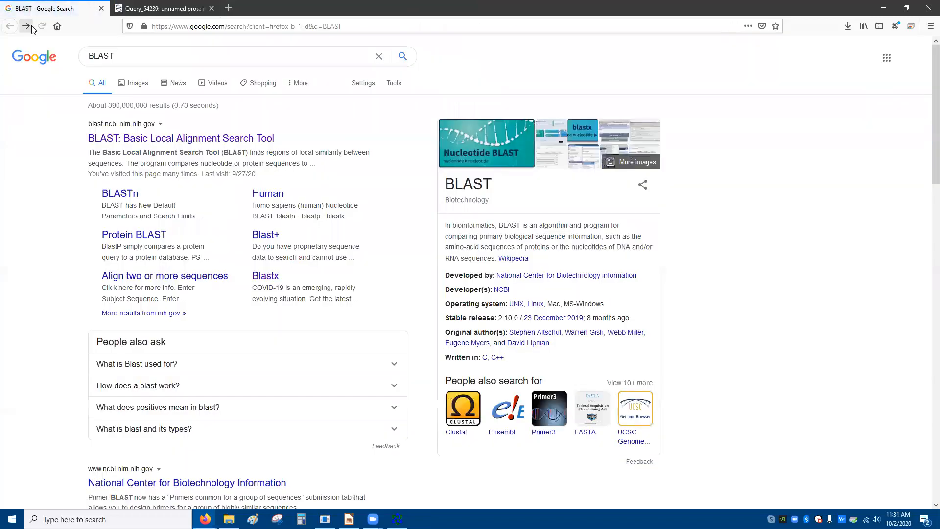
pyautogui.click(26, 26)
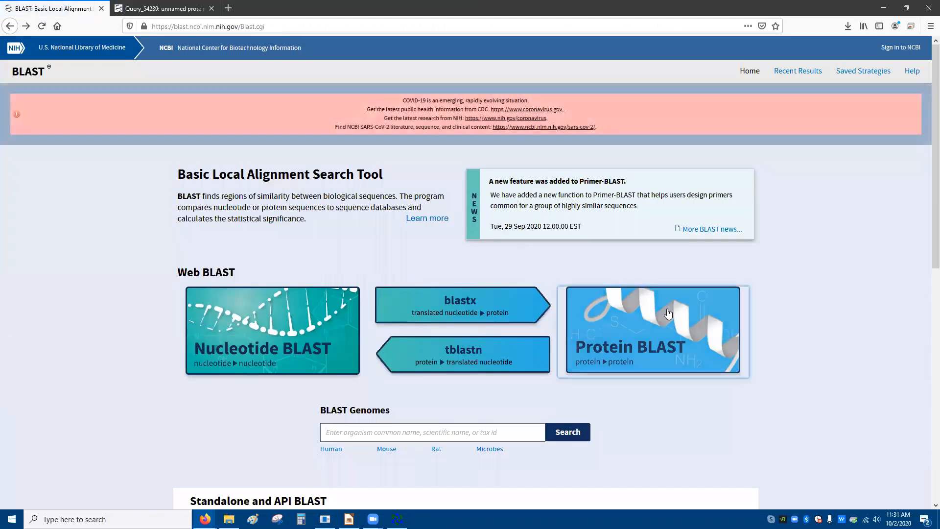
pyautogui.click(669, 314)
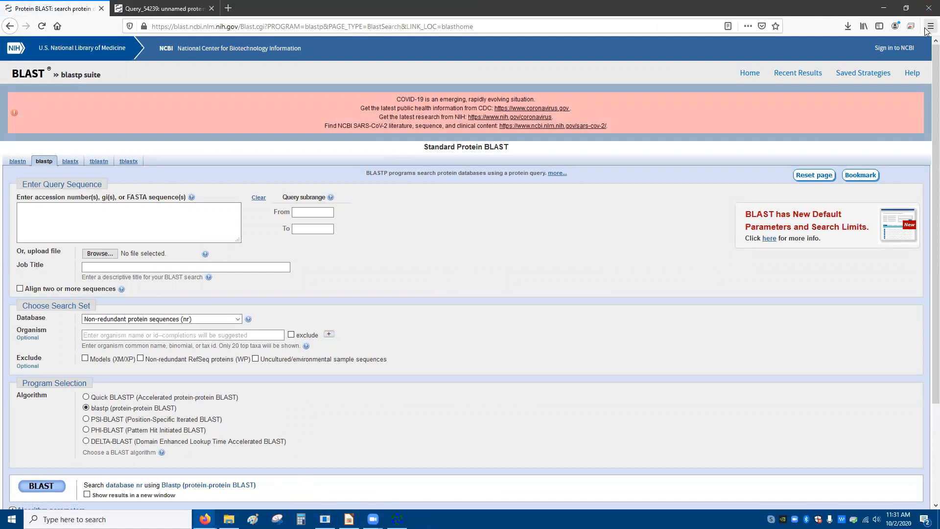
# Step: Open rcsb_pdb_2HB3.fasta from File Explorer in Notepad, and copy its amino acid sequence without the header line
pyautogui.click(229, 519)
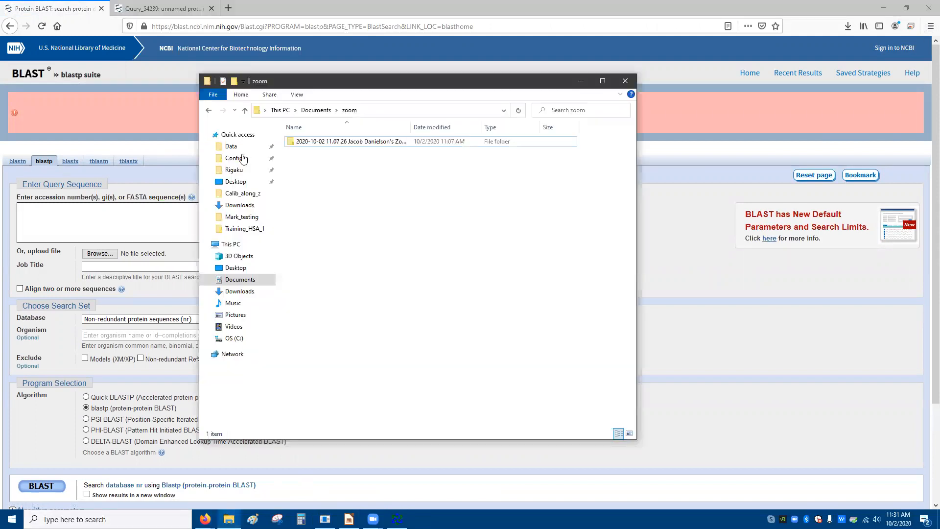
pyautogui.click(234, 210)
pyautogui.doubleClick(338, 156)
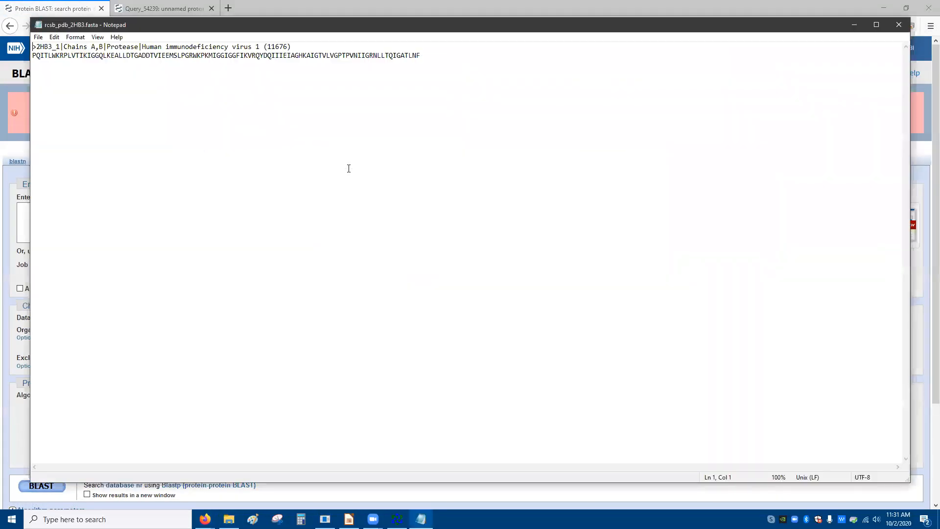
pyautogui.moveTo(450, 55); pyautogui.dragTo(66, 47)
pyautogui.click(49, 58)
pyautogui.doubleClick(34, 56)
pyautogui.hotkey('ctrl', 'c')
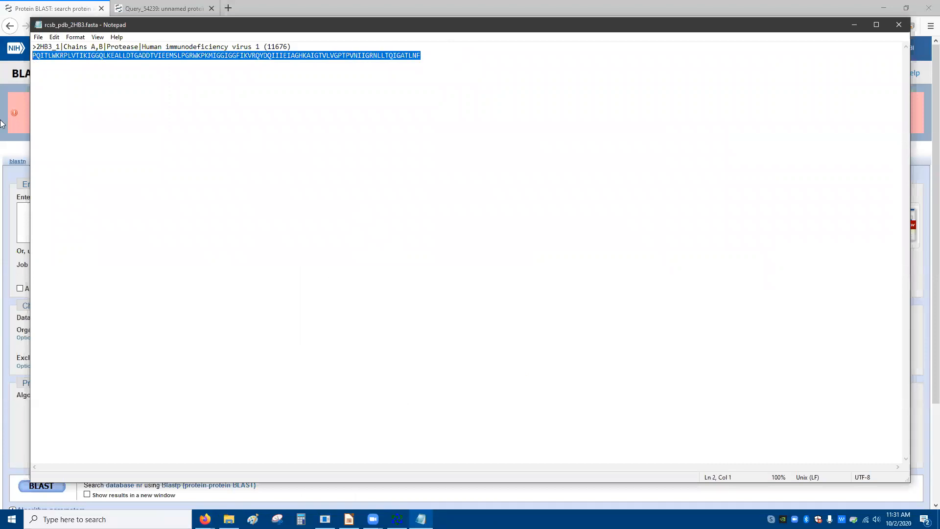
# Step: In Protein BLAST, enable aligning two or more sequences, and paste the 2HB3 protein sequence as the subject sequence
pyautogui.click(9, 151)
pyautogui.scroll(-2, 114, 233)
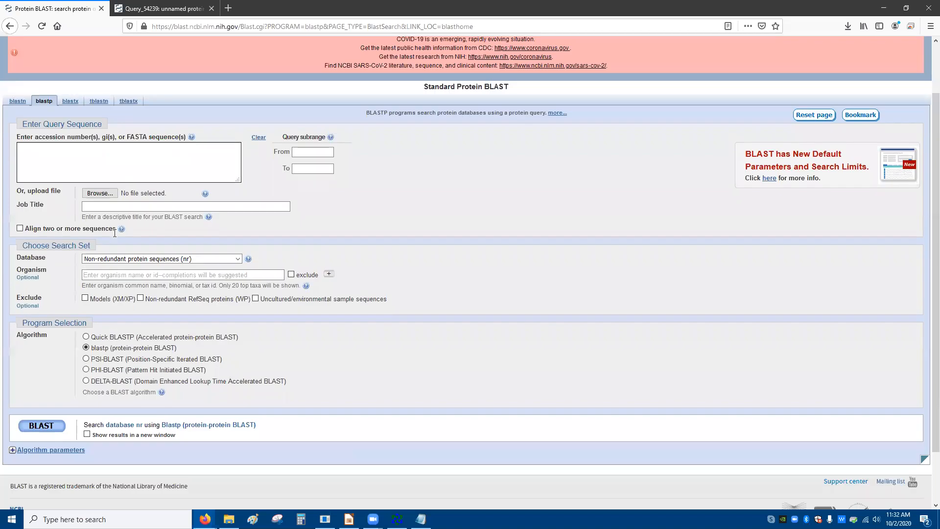
pyautogui.scroll(-2, 114, 233)
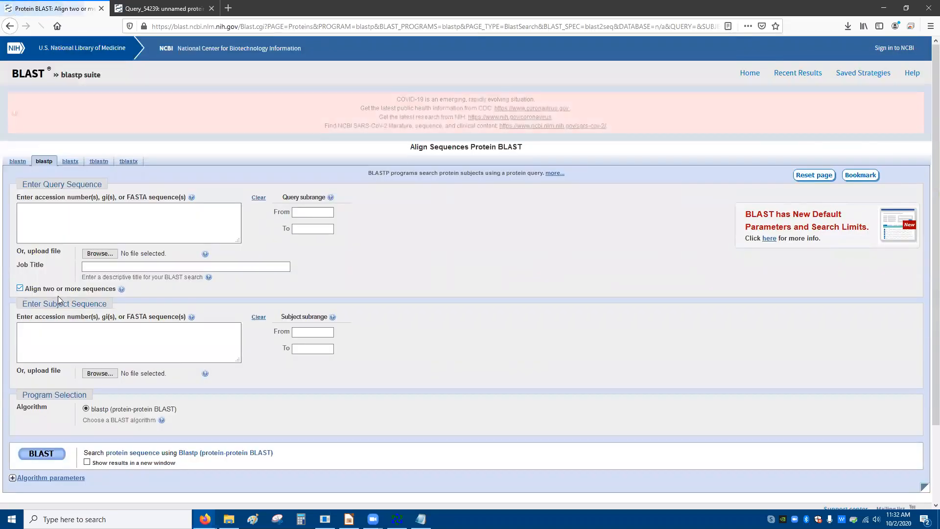
pyautogui.click(60, 341)
pyautogui.hotkey('ctrl', 'v')
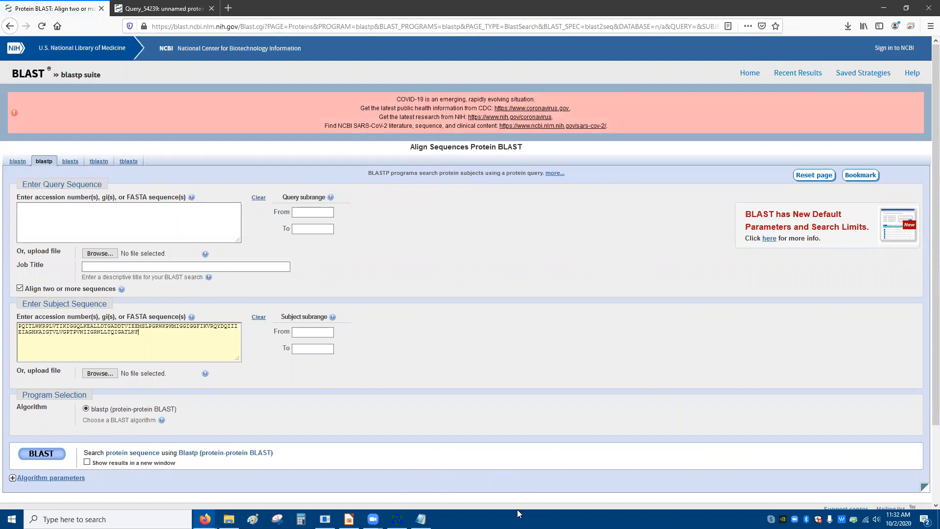
pyautogui.hotkey('ctrl', 'l')
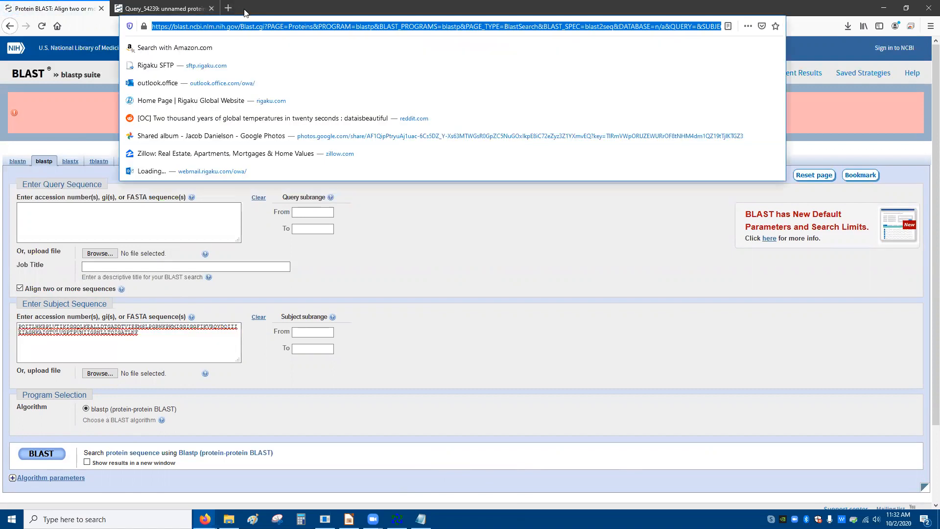
pyautogui.write('expas')
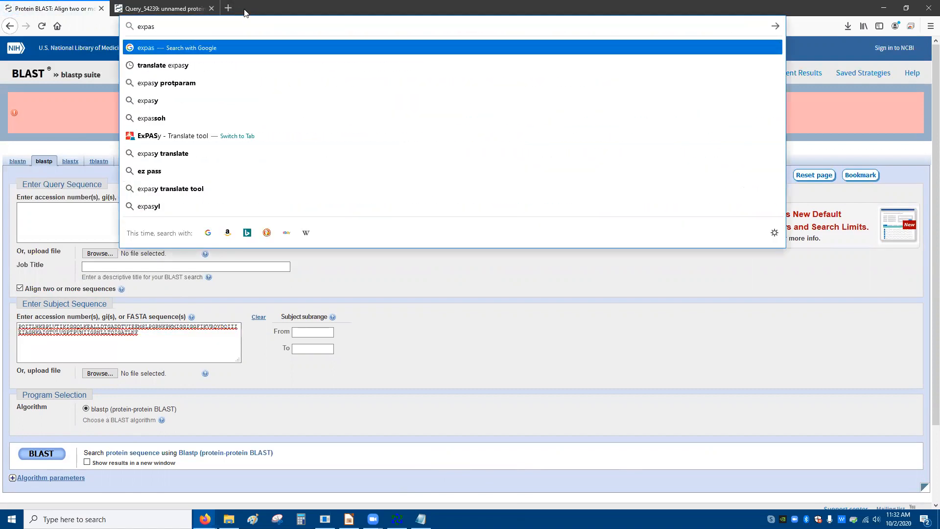
pyautogui.write('y tr')
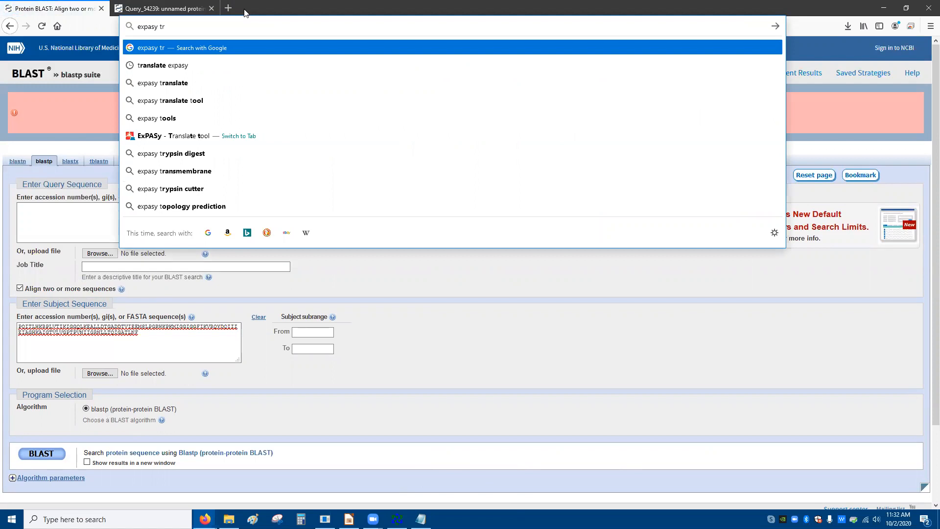
pyautogui.write('anslate')
pyautogui.press('Return')
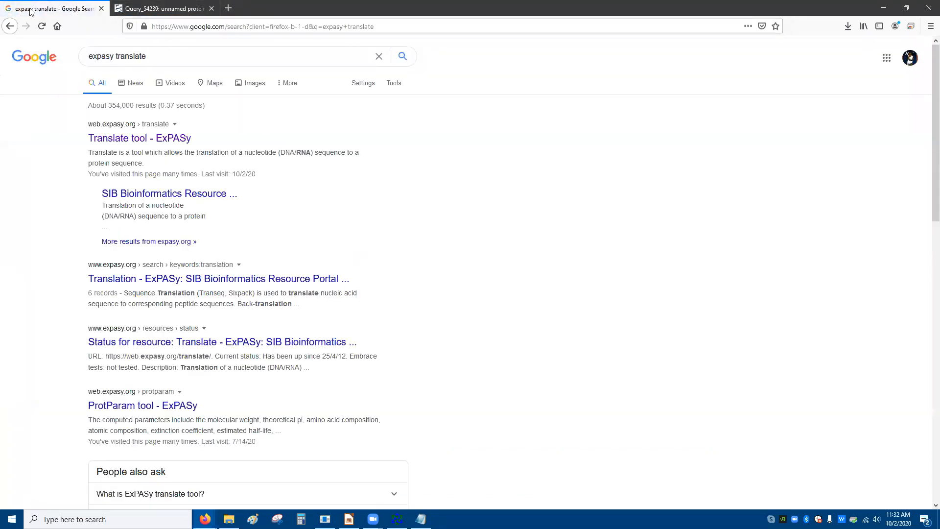
pyautogui.click(10, 26)
# Step: Search for "expasy translate" in a new browser tab, and open the ExPASy Translate tool
pyautogui.hotkey('ctrl', 't')
pyautogui.click(215, 27)
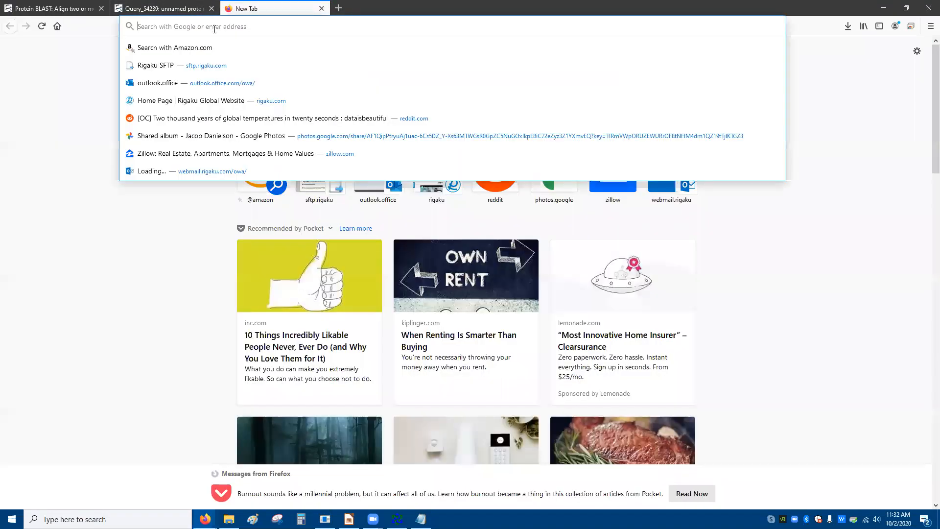
pyautogui.write('expasy')
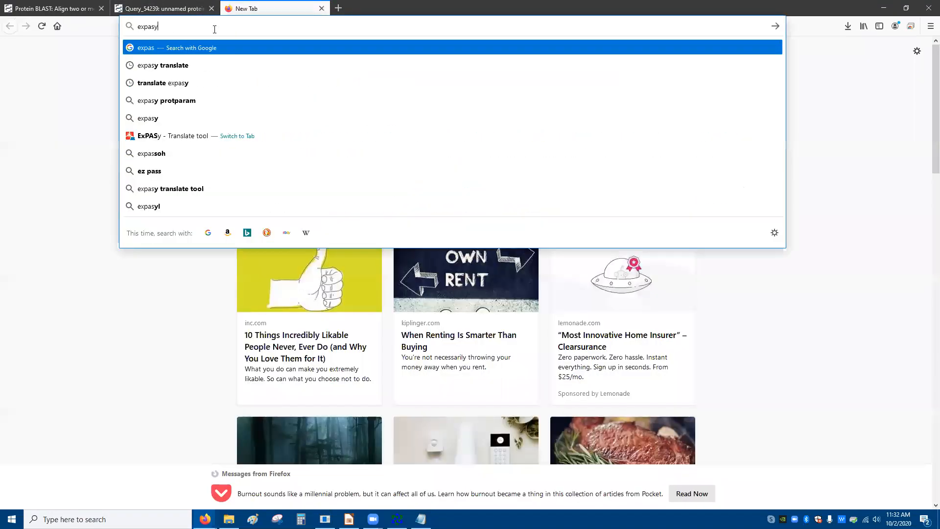
pyautogui.write(' translate')
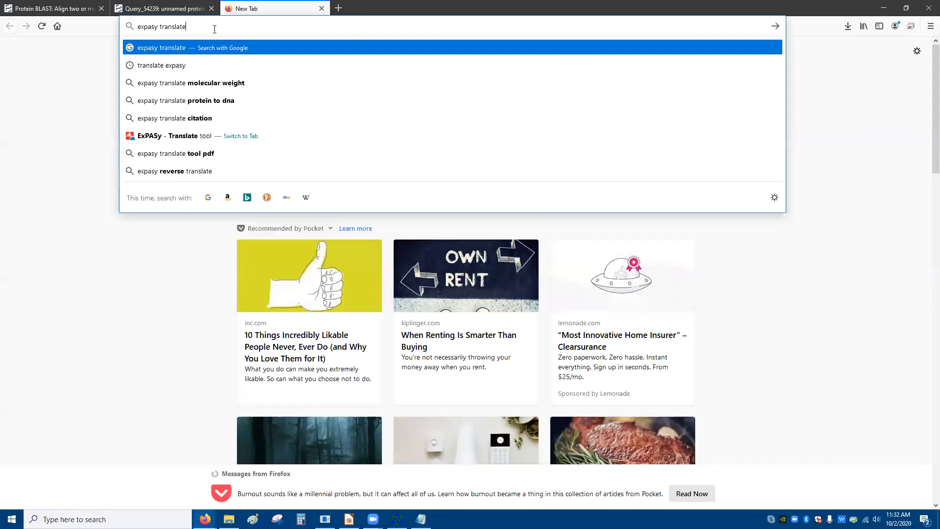
pyautogui.press('Return')
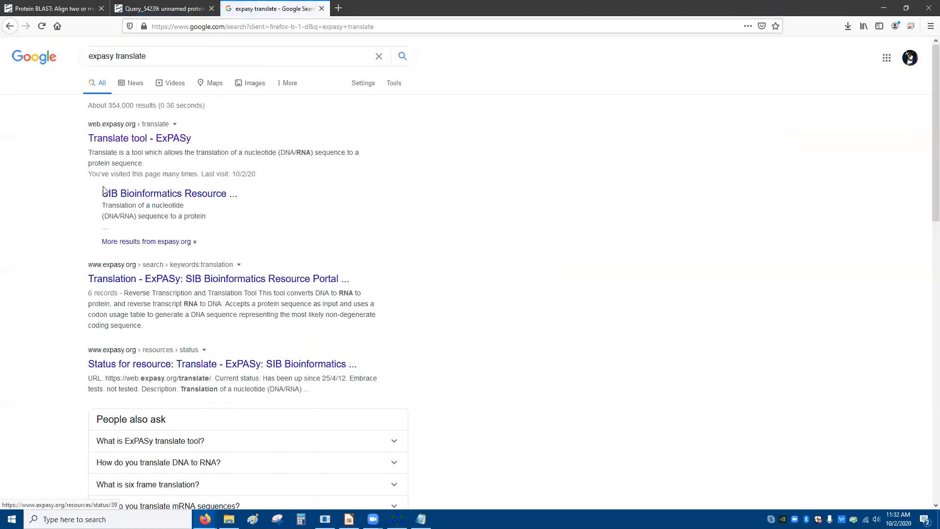
pyautogui.click(140, 142)
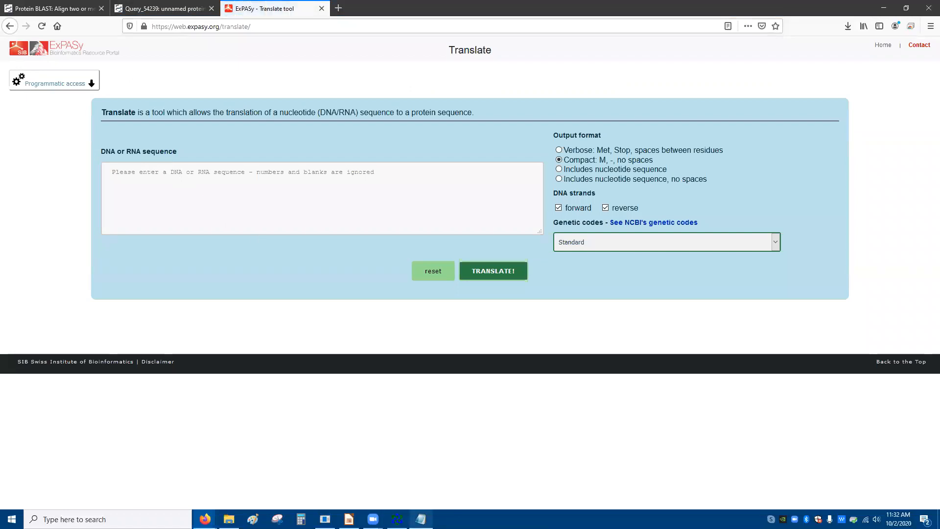
# Step: Copy the entire HIV-1_protease_gene_interest sequence from ApE, and translate it with the ExPASy Translate tool
pyautogui.click(421, 519)
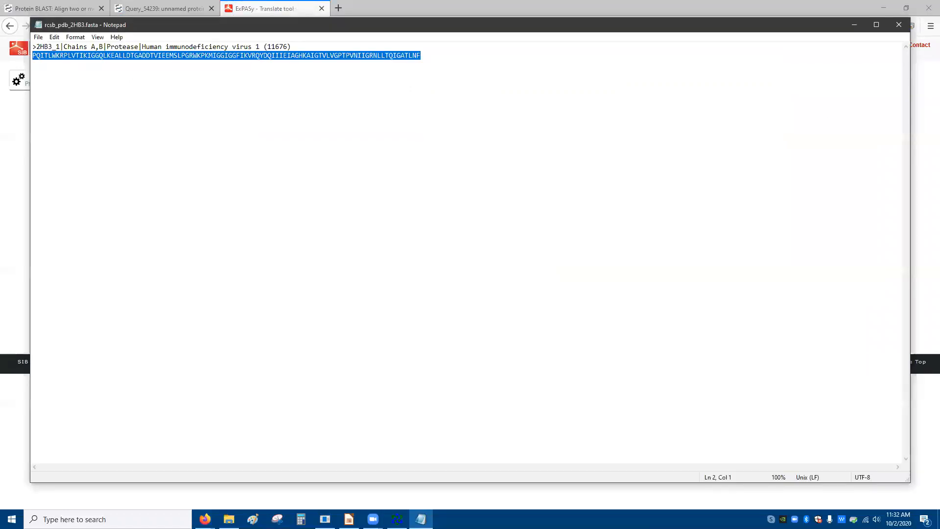
pyautogui.click(854, 24)
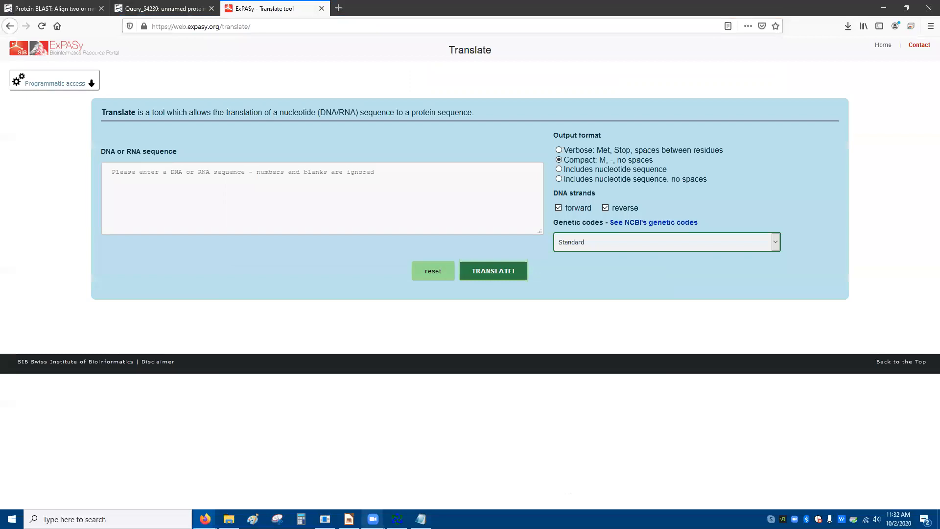
pyautogui.click(397, 519)
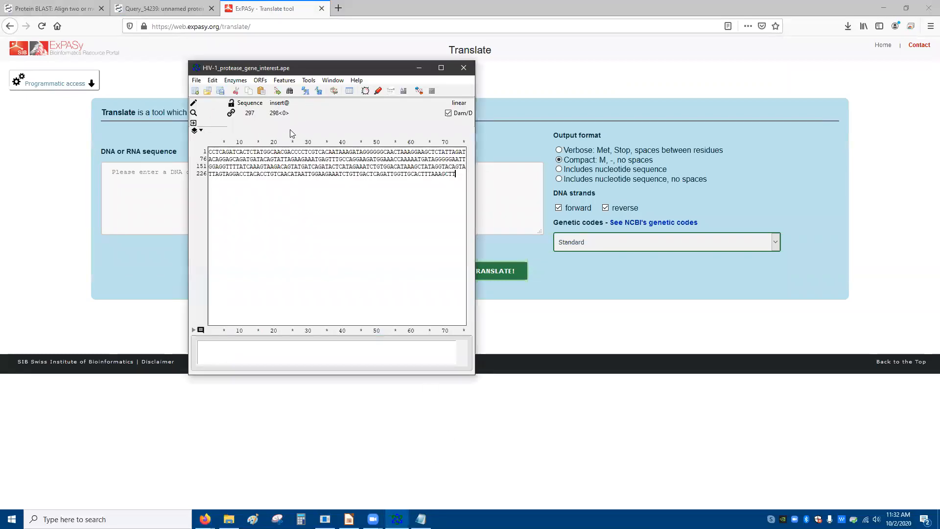
pyautogui.hotkey('ctrl', 'a')
pyautogui.hotkey('ctrl', 'c')
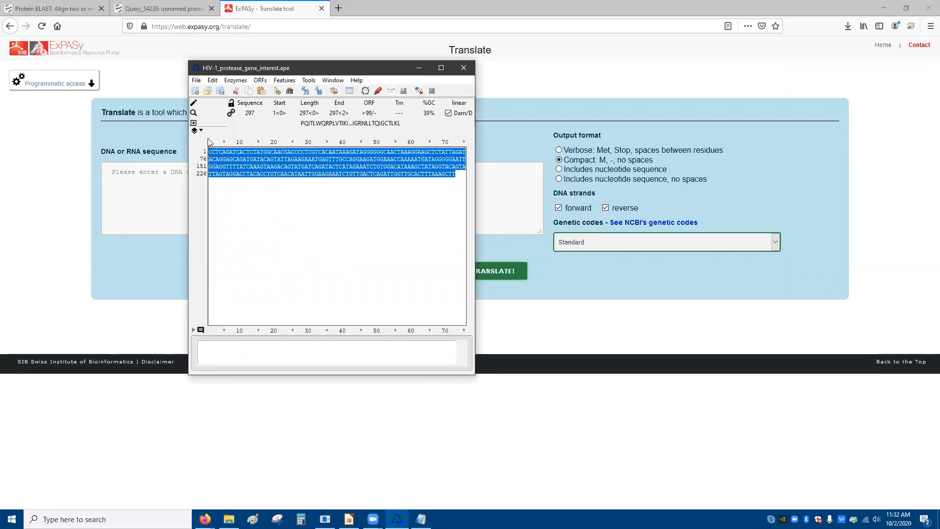
pyautogui.click(140, 204)
pyautogui.hotkey('ctrl', 'v')
pyautogui.click(520, 274)
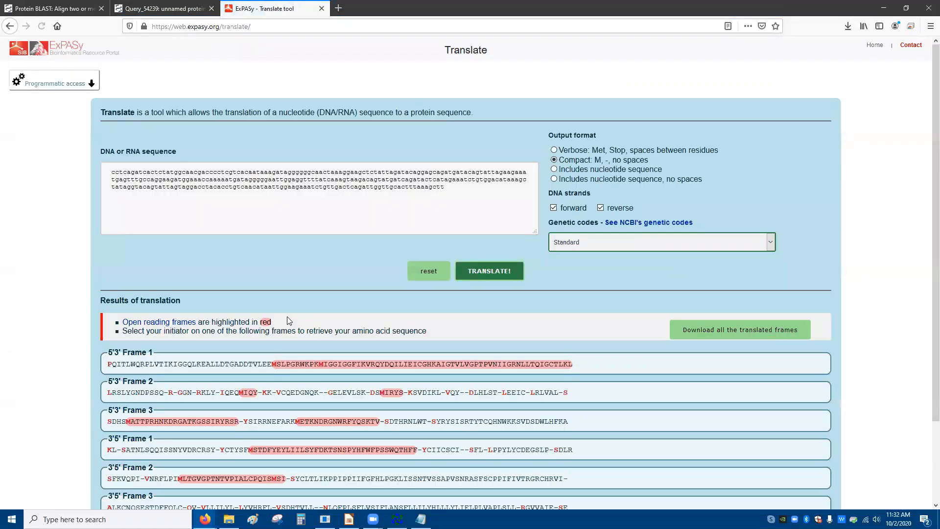
# Step: Copy the 5'3' Frame 1 translation, paste it as the Protein BLAST query sequence, and run the alignment against 2HB3
pyautogui.scroll(-3, 289, 322)
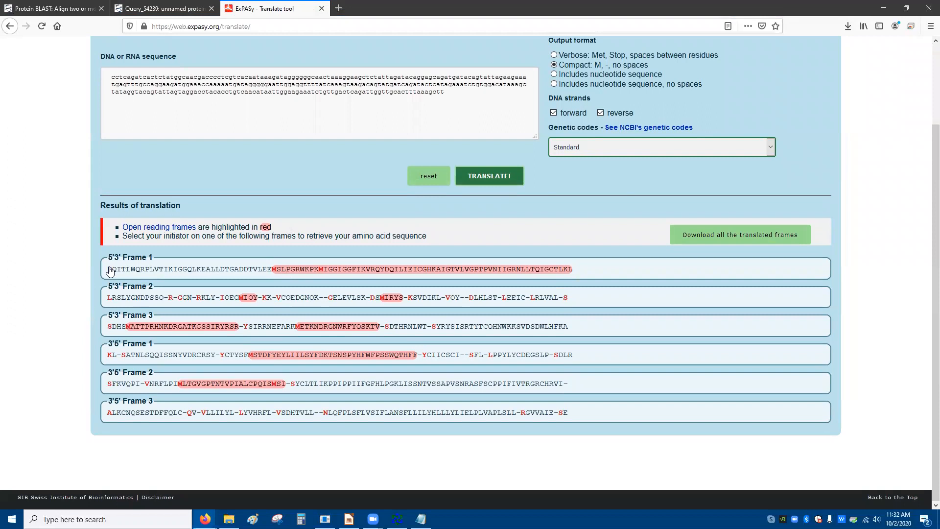
pyautogui.moveTo(107, 269); pyautogui.dragTo(615, 268)
pyautogui.hotkey('ctrl', 'c')
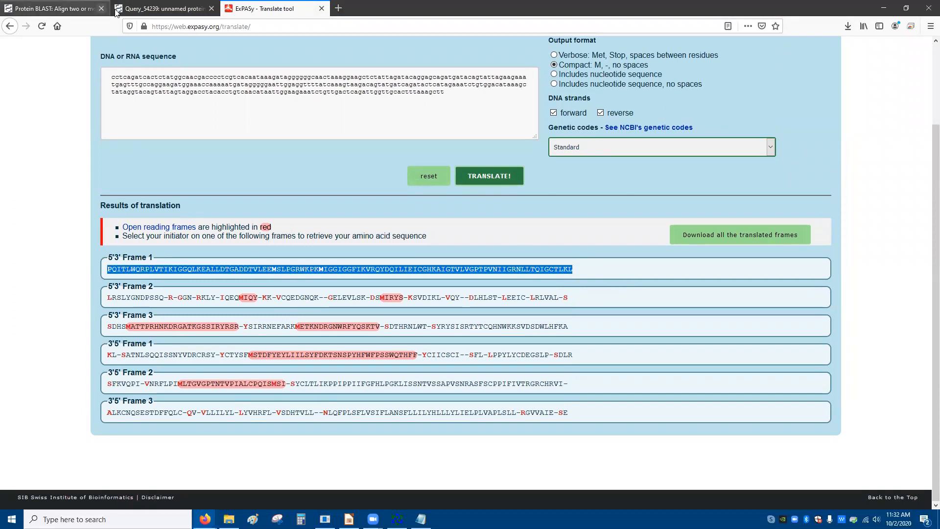
pyautogui.click(54, 8)
pyautogui.click(48, 222)
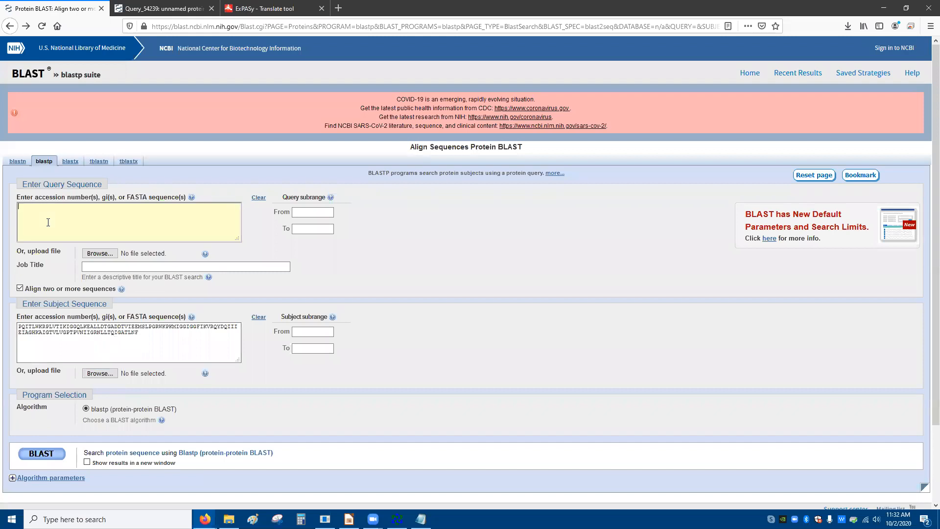
pyautogui.hotkey('ctrl', 'v')
pyautogui.click(42, 453)
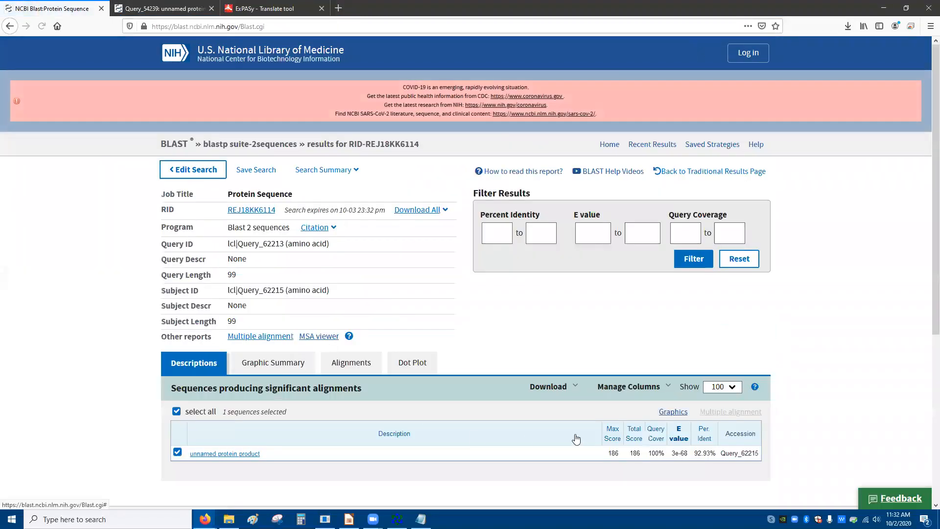
# Step: View the pairwise alignment of the unnamed protein product, and open its graphical view
pyautogui.click(243, 454)
pyautogui.scroll(2, 352, 196)
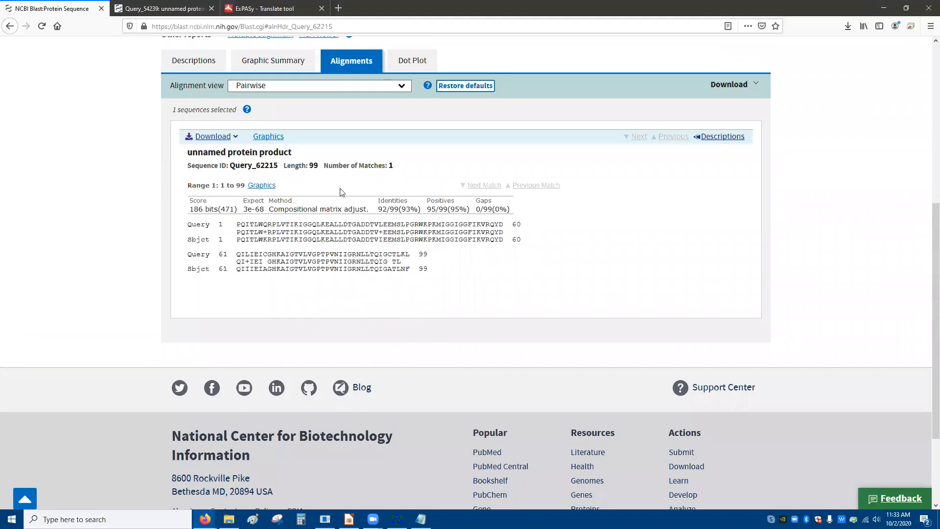
pyautogui.click(269, 196)
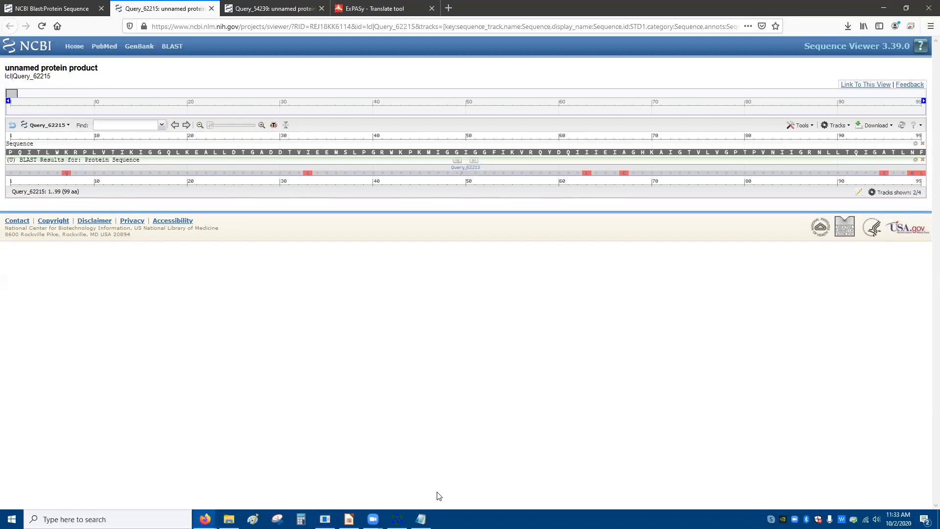
# Step: Check the seventh residue of the 2HB3 protease sequence in the FASTA file in Notepad, and close the file
pyautogui.hotkey('alt', 'Tab')
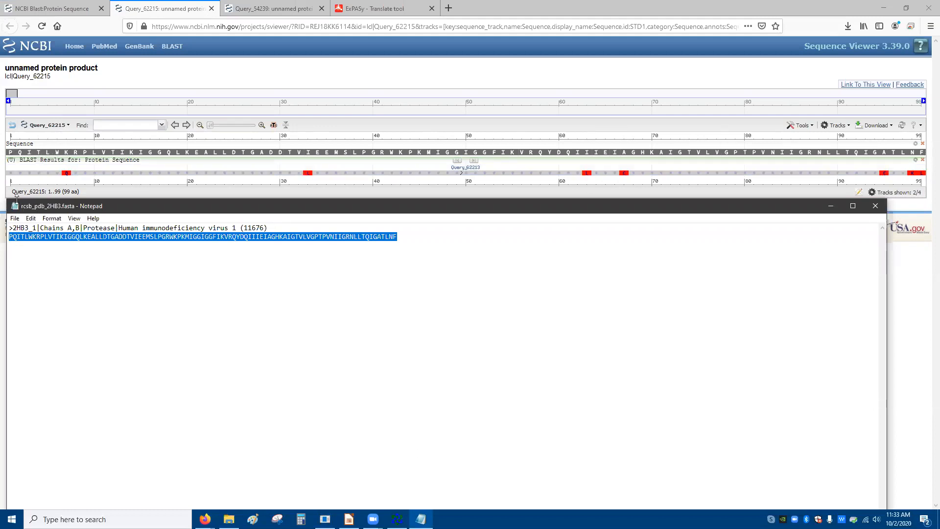
pyautogui.click(34, 237)
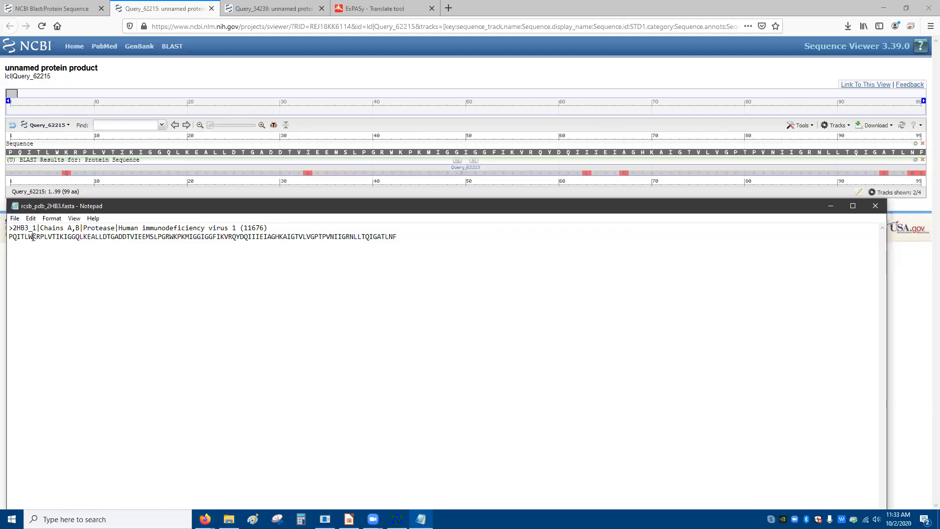
pyautogui.moveTo(33, 237); pyautogui.dragTo(36, 237)
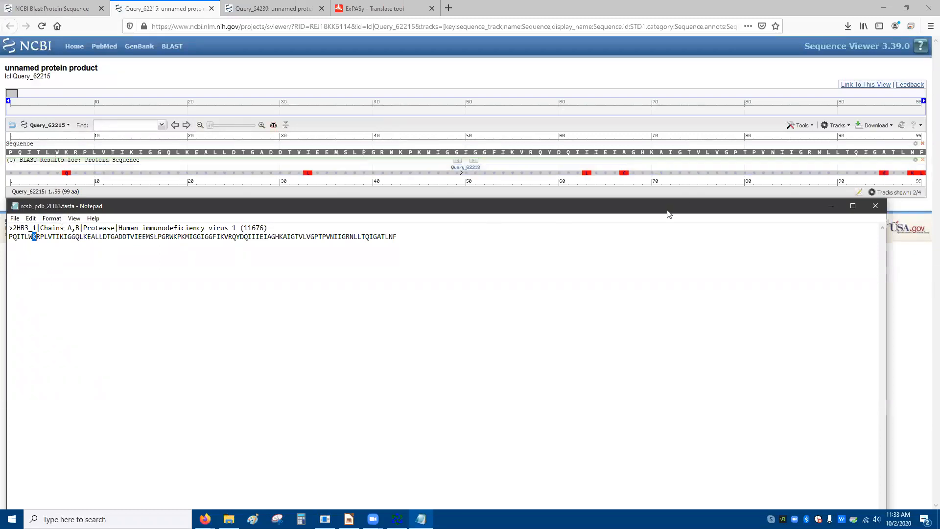
pyautogui.click(876, 206)
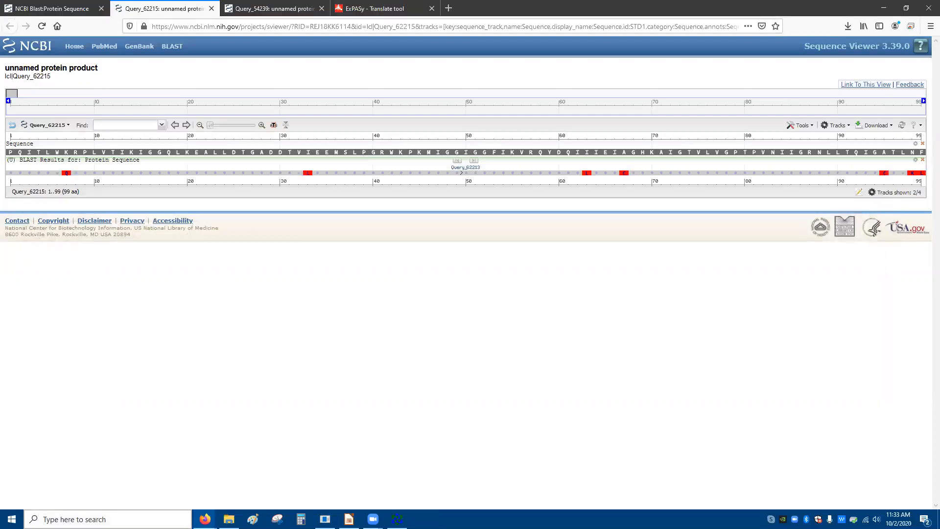
pyautogui.click(106, 519)
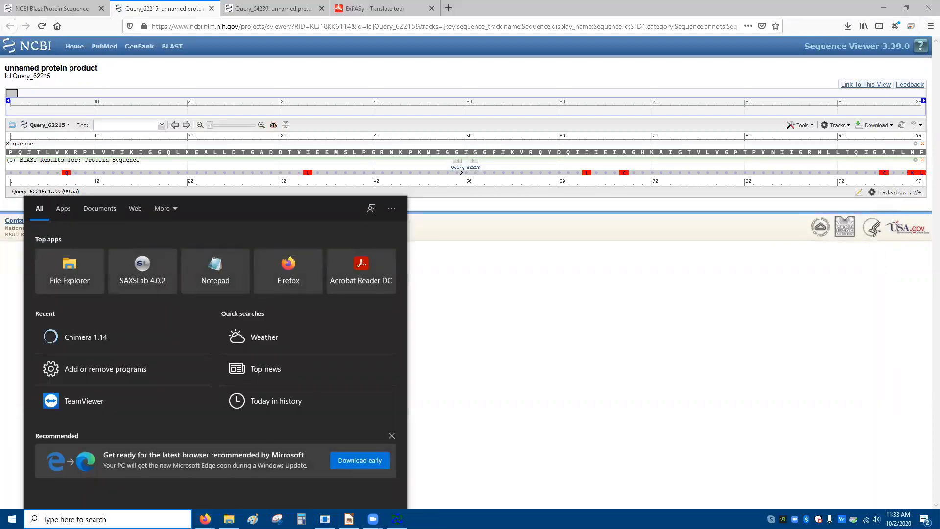
pyautogui.write('excel')
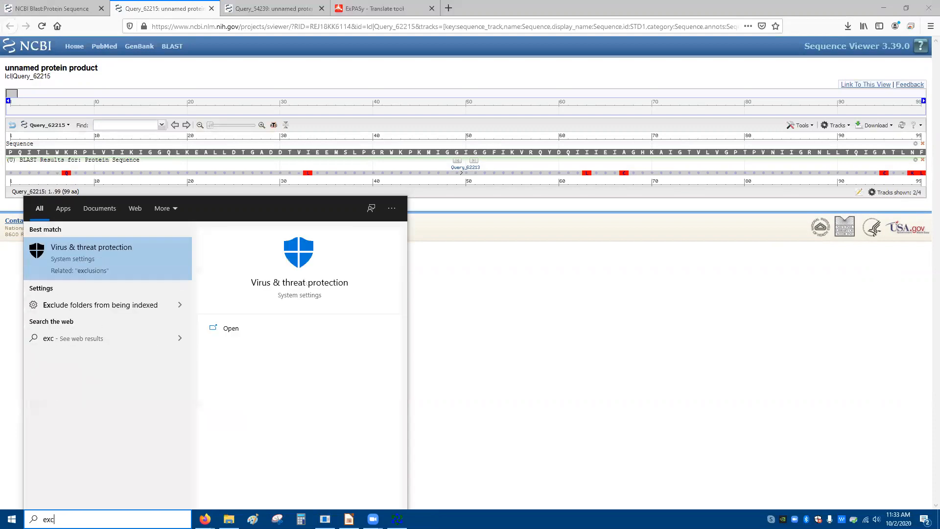
pyautogui.press('BackSpace')
pyautogui.press('BackSpace')
pyautogui.press('BackSpace')
pyautogui.press('BackSpace')
pyautogui.press('BackSpace')
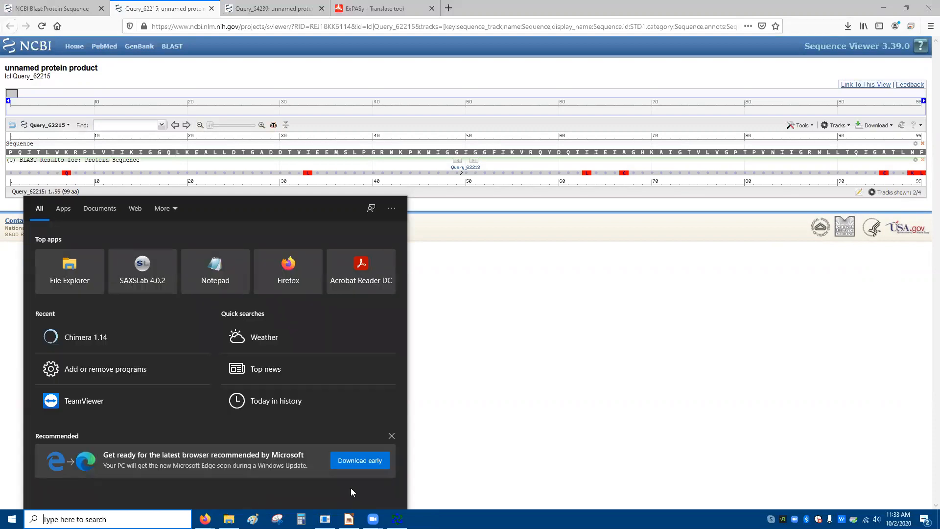
# Step: Switch to LibreOffice Impress, create a new blank Calc spreadsheet from it, and dismiss the Tip of the Day
pyautogui.click(349, 519)
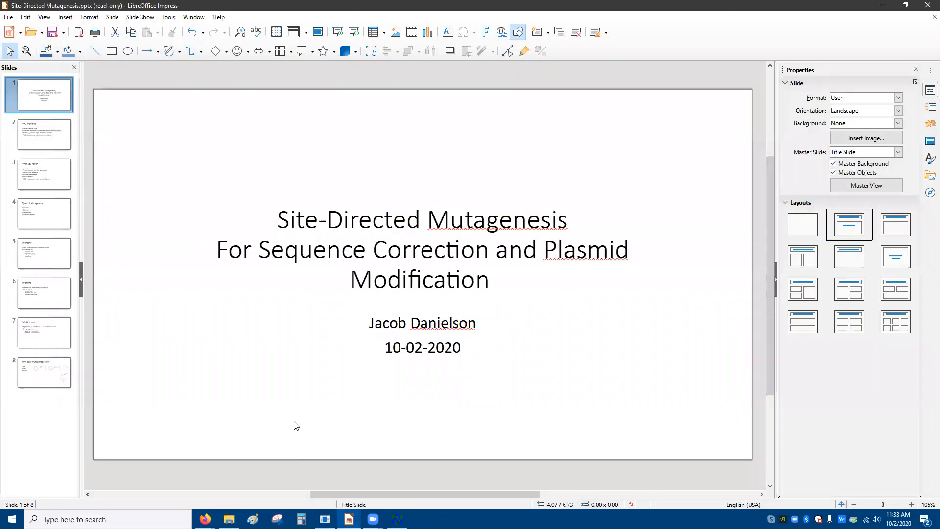
pyautogui.click(9, 18)
pyautogui.moveTo(22, 27)
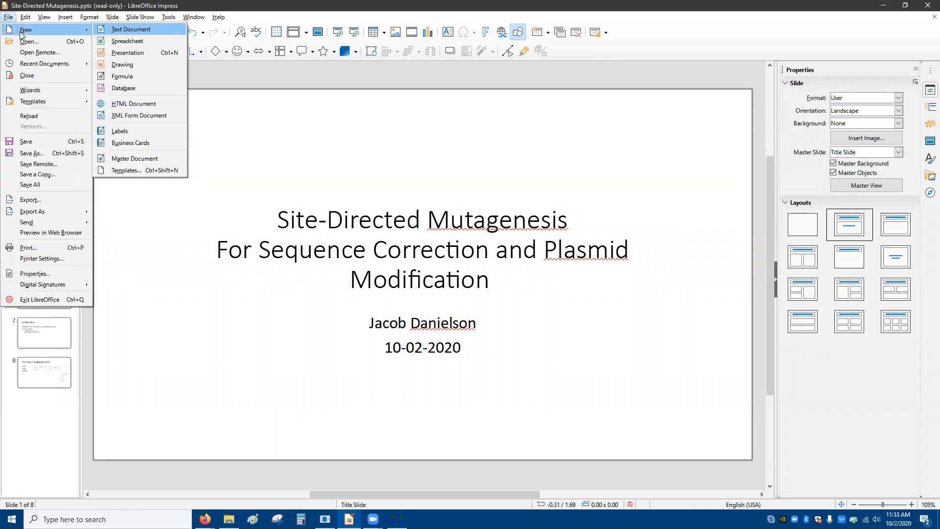
pyautogui.click(112, 46)
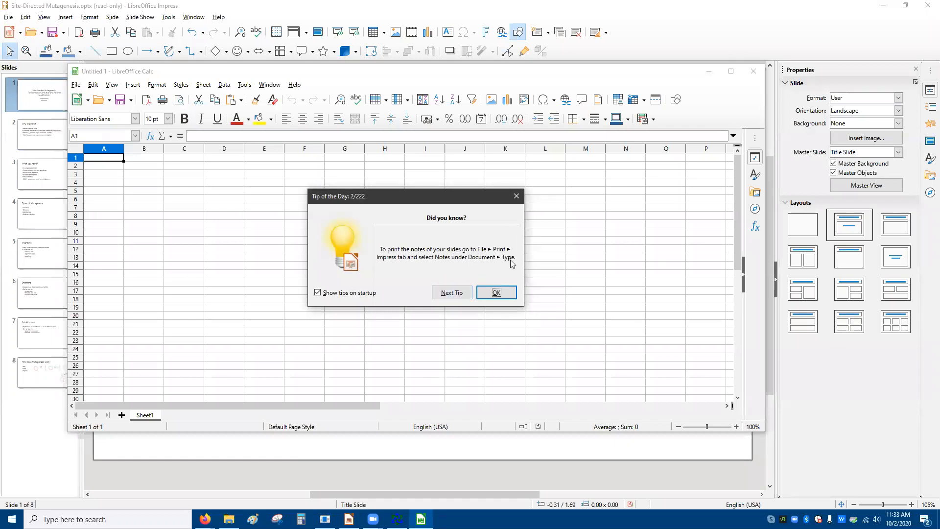
pyautogui.click(517, 196)
# Step: Close the presentation and tile the blank spreadsheet beside the browser window showing the Sequence Viewer
pyautogui.click(927, 5)
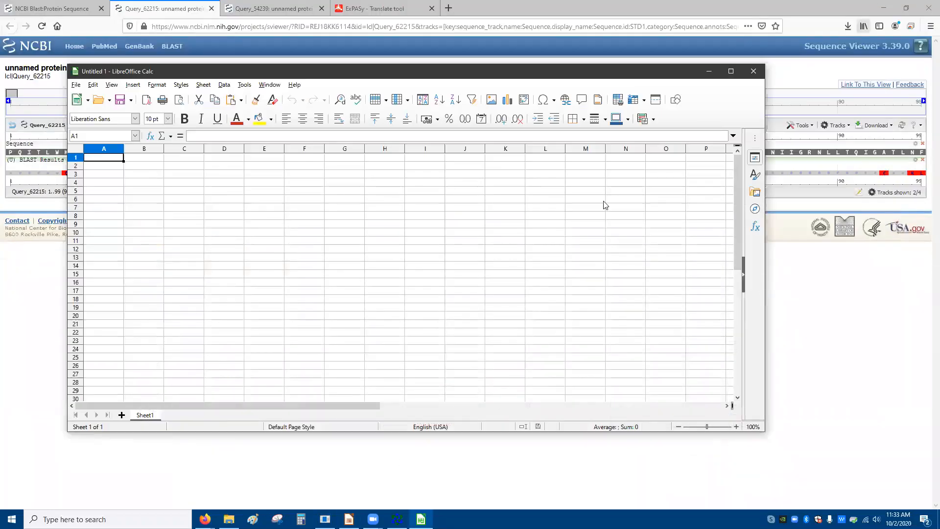
pyautogui.press('super+Right')
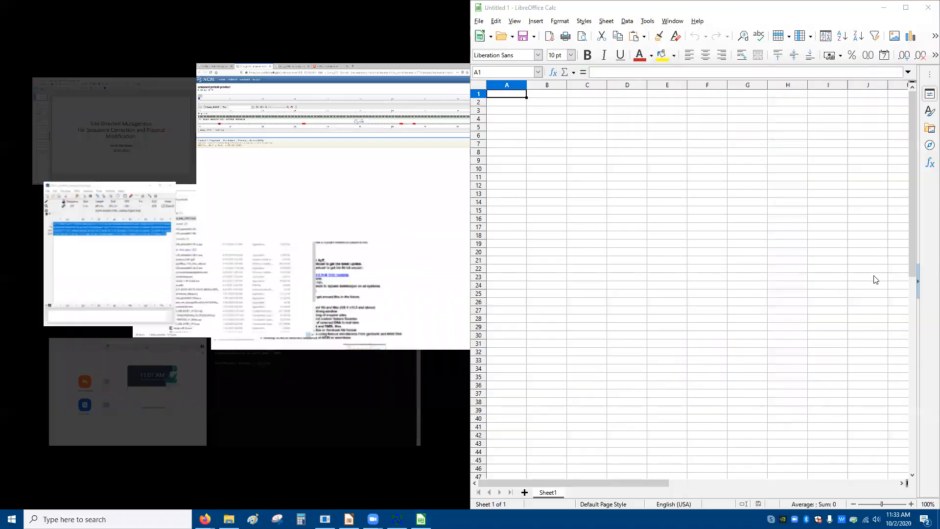
pyautogui.click(325, 168)
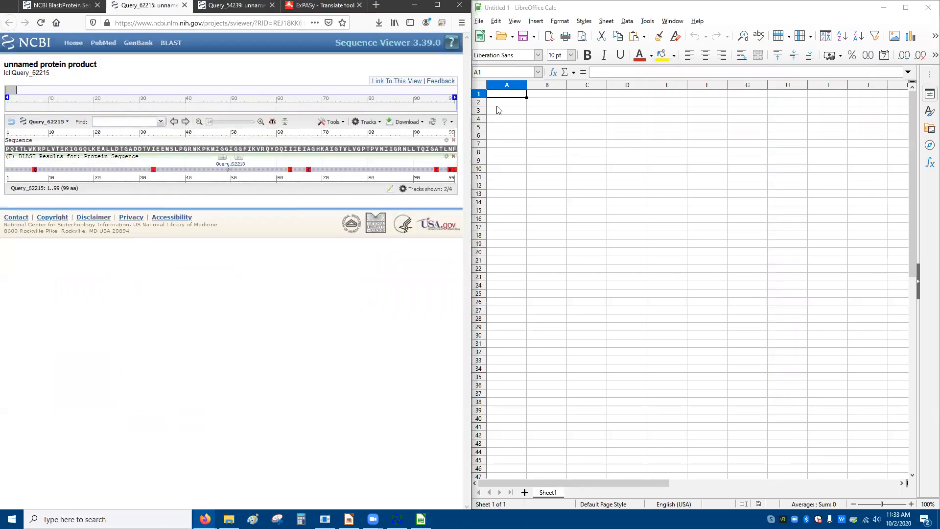
# Step: Enter the row labels Source in A1 and Target in A2
pyautogui.click(516, 98)
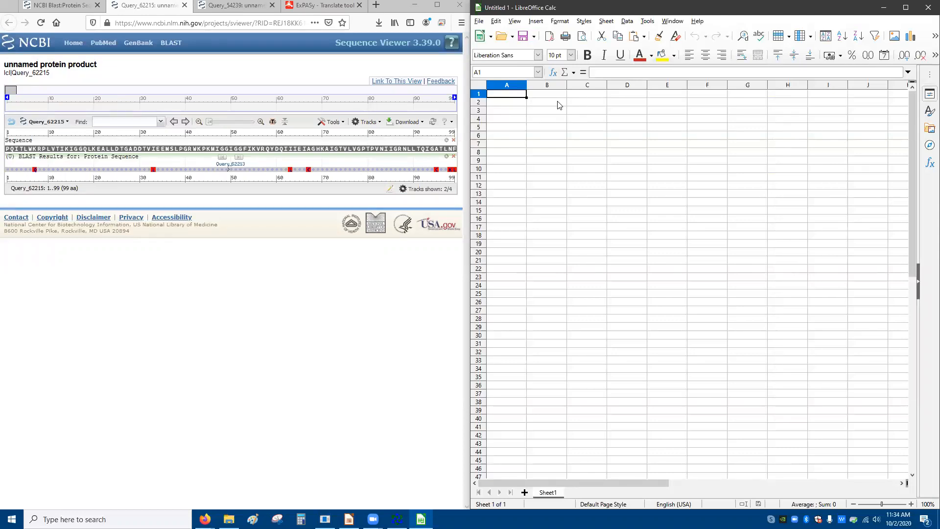
pyautogui.write('Sou')
pyautogui.press('Return')
pyautogui.write('Targert')
pyautogui.press('BackSpace')
pyautogui.press('BackSpace')
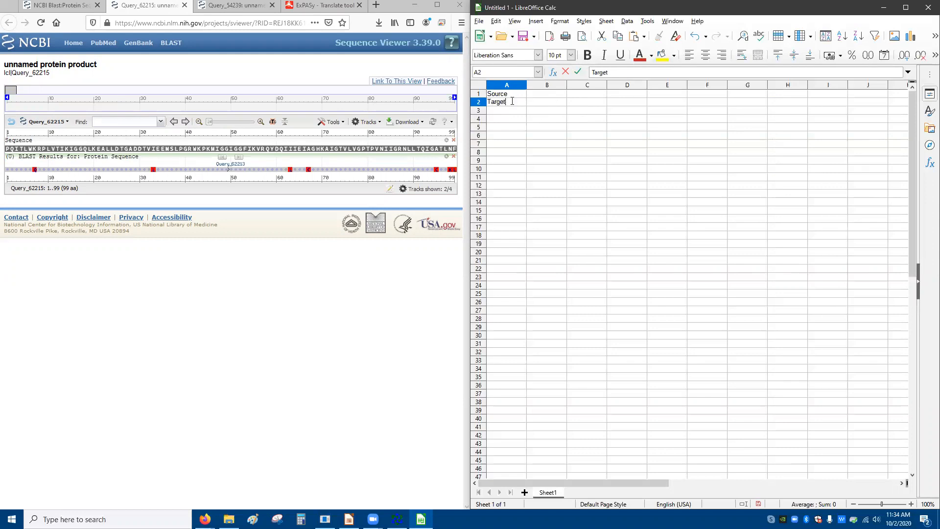
# Step: Insert a row above Source and label it "Poisiton AA" in A1
pyautogui.click(480, 94)
pyautogui.rightClick(482, 94)
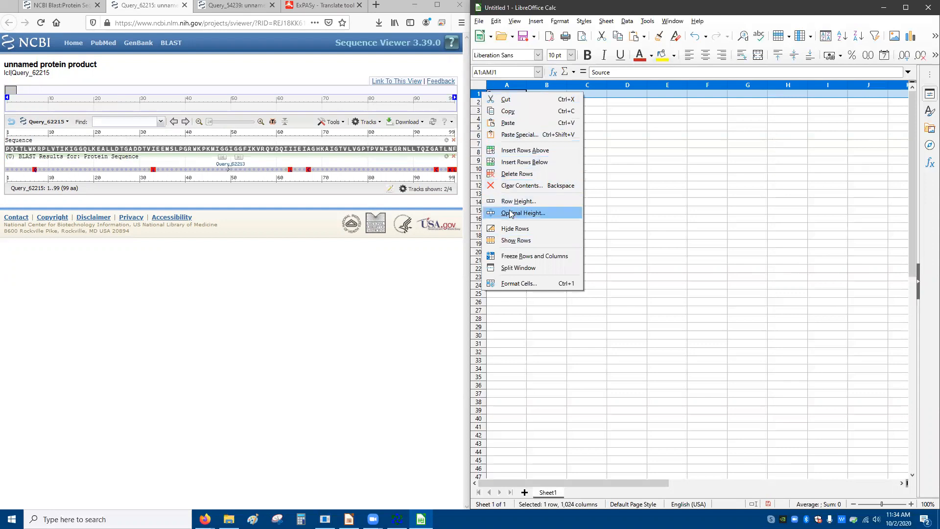
pyautogui.click(524, 151)
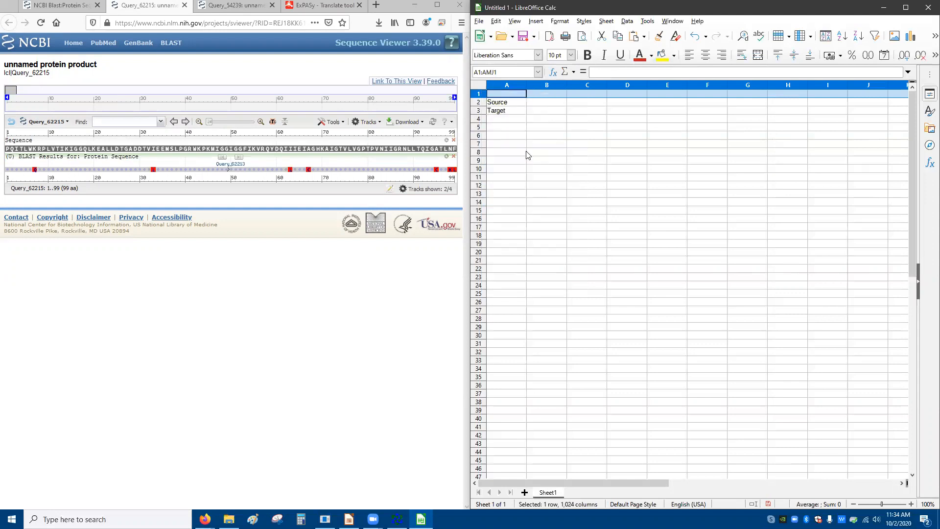
pyautogui.click(544, 95)
pyautogui.click(518, 93)
pyautogui.write('Poisiton AA')
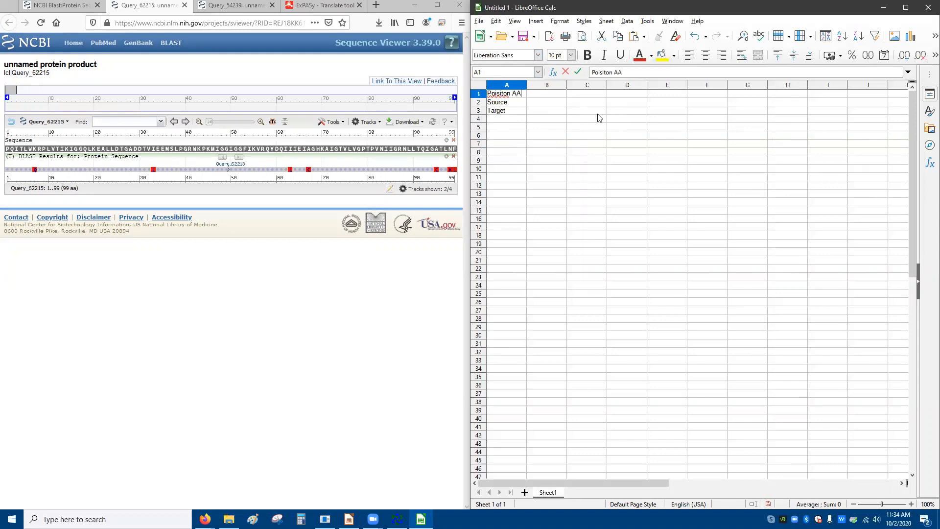
# Step: Insert another row above Source and label it "Position NT" in A2
pyautogui.click(549, 102)
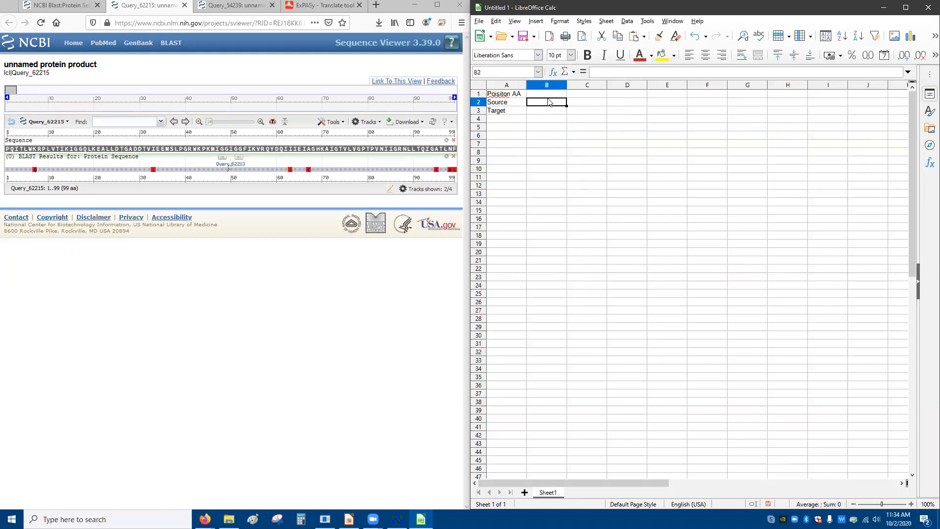
pyautogui.rightClick(479, 102)
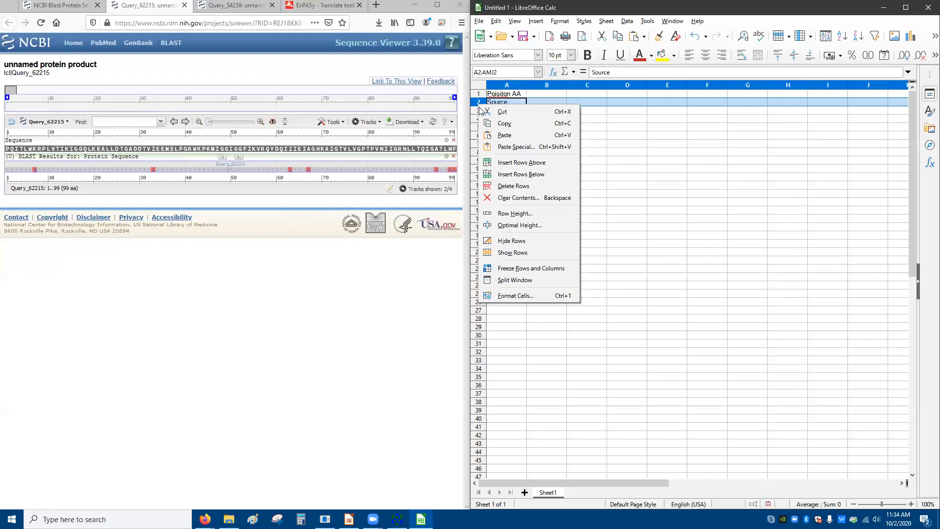
pyautogui.click(516, 163)
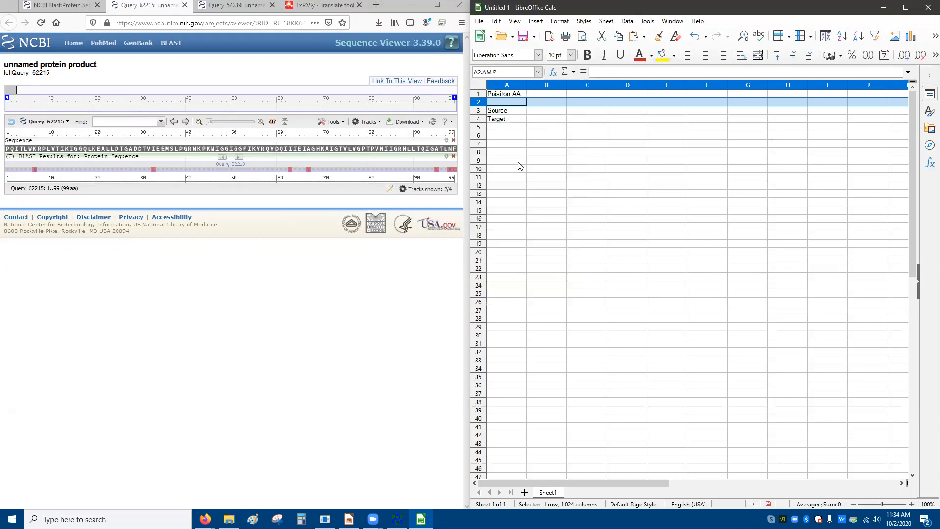
pyautogui.click(510, 106)
pyautogui.write('Po')
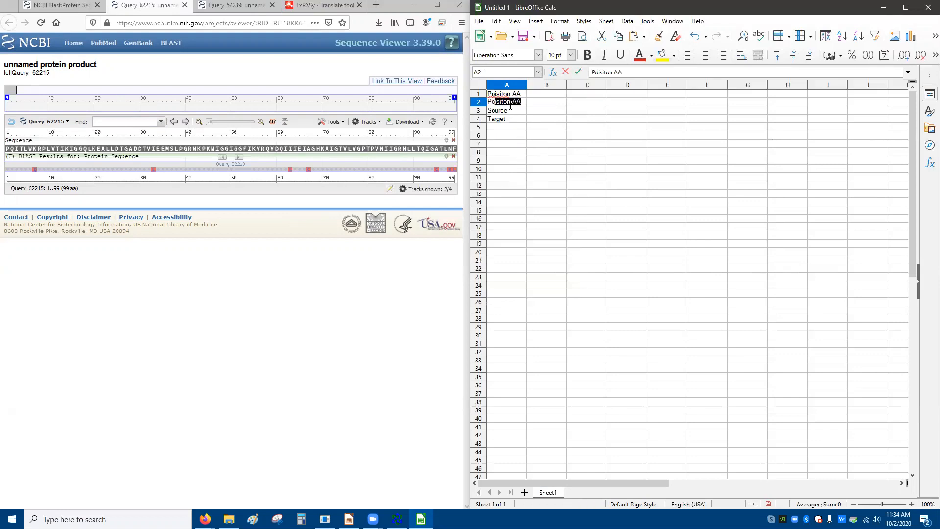
pyautogui.write('sition NT')
# Step: Edit the label in A1 to "Positon AA"
pyautogui.click(508, 94)
pyautogui.click(601, 73)
pyautogui.press('BackSpace')
pyautogui.press('Return')
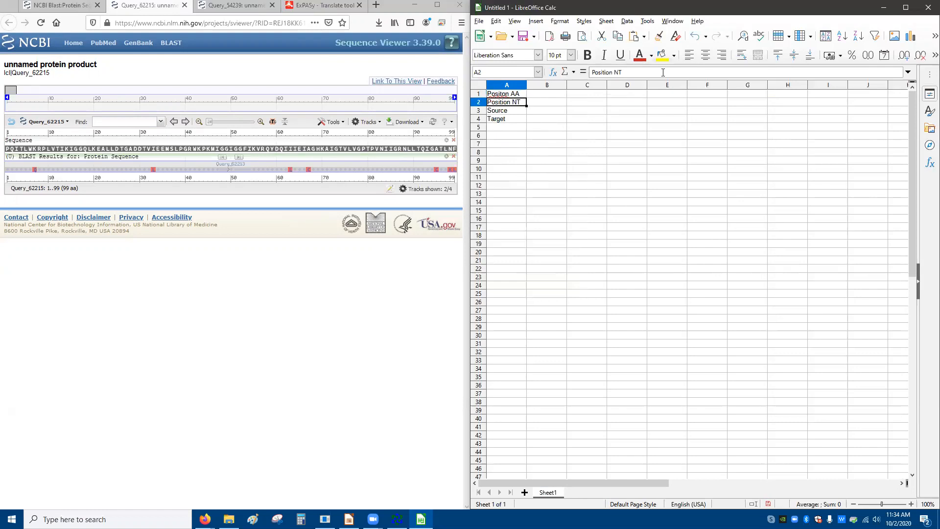
pyautogui.click(514, 91)
pyautogui.click(522, 101)
pyautogui.click(544, 94)
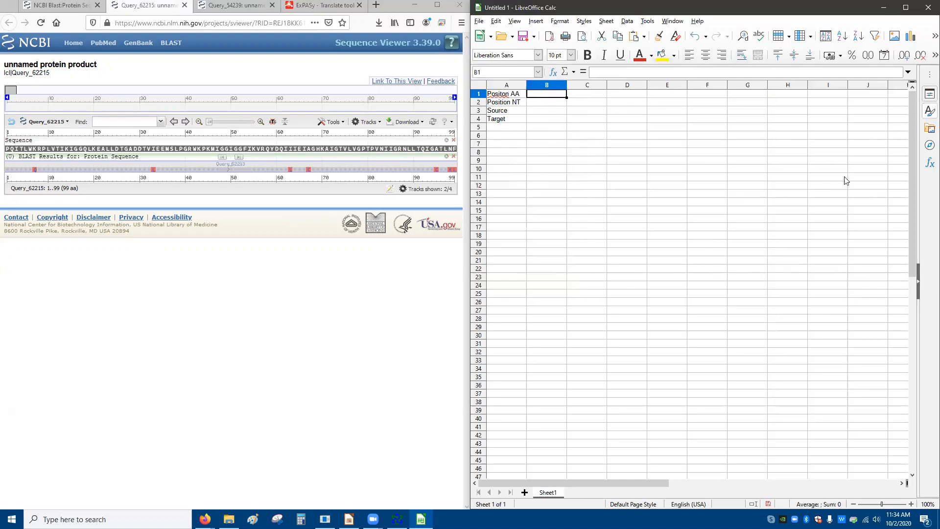
pyautogui.click(539, 106)
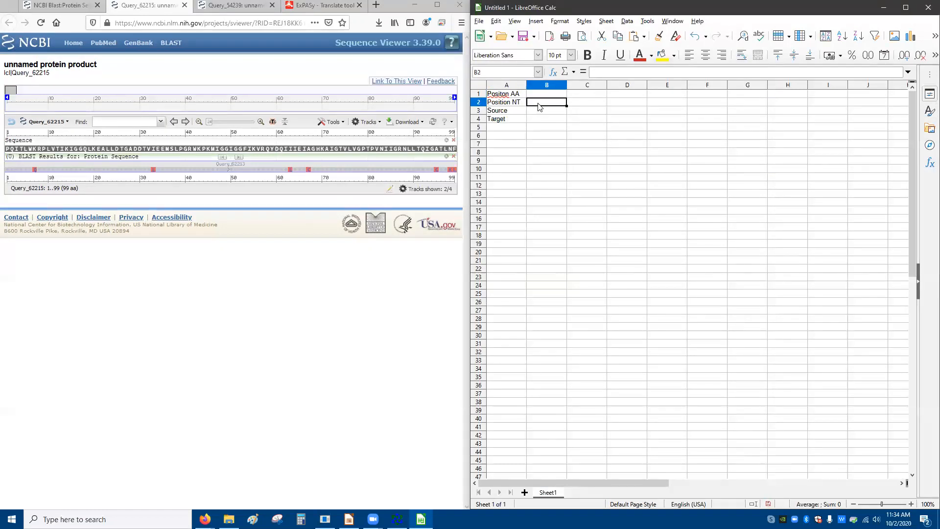
pyautogui.moveTo(537, 108); pyautogui.dragTo(538, 114)
pyautogui.click(538, 114)
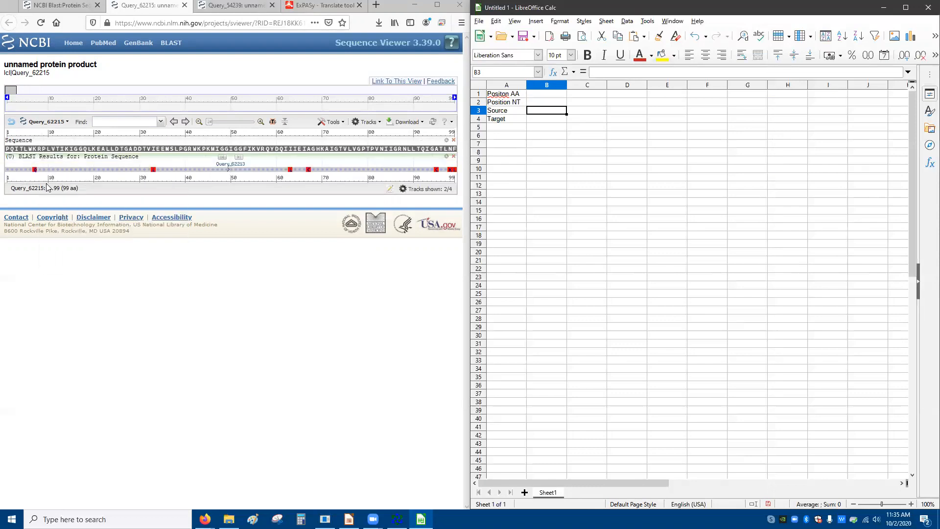
# Step: Zoom the protein in the Sequence Viewer until single residues are readable, and show residues 1 to 38
pyautogui.click(283, 307)
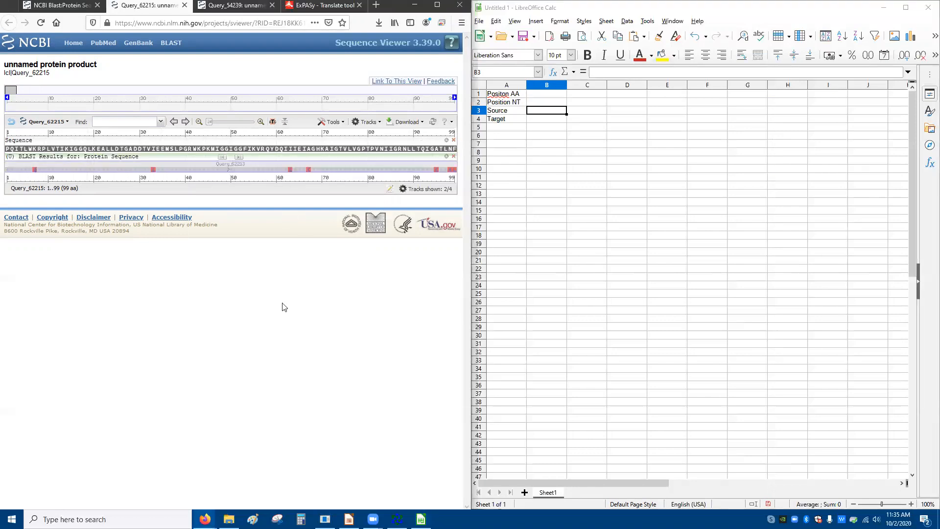
pyautogui.keyDown('ctrl'); pyautogui.scroll(6, 283, 308); pyautogui.keyUp('ctrl')
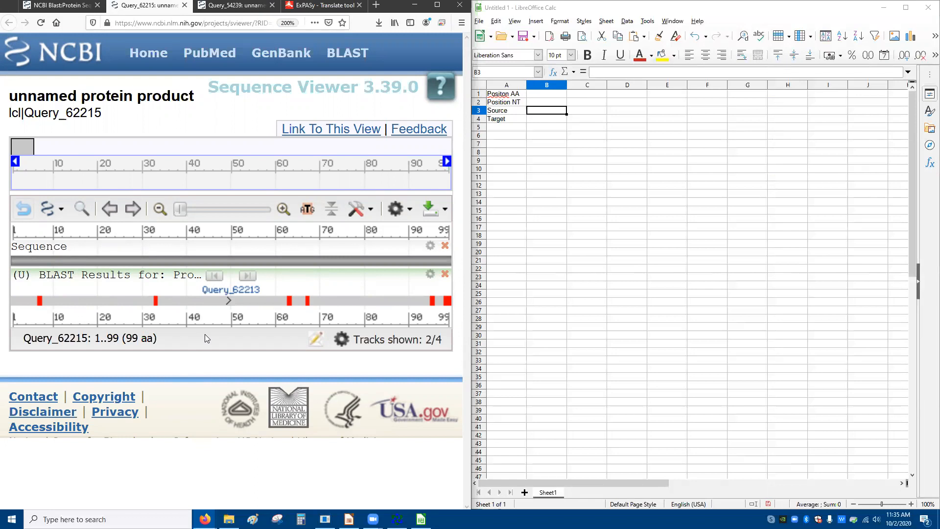
pyautogui.keyDown('ctrl'); pyautogui.scroll(-6, 205, 338); pyautogui.keyUp('ctrl')
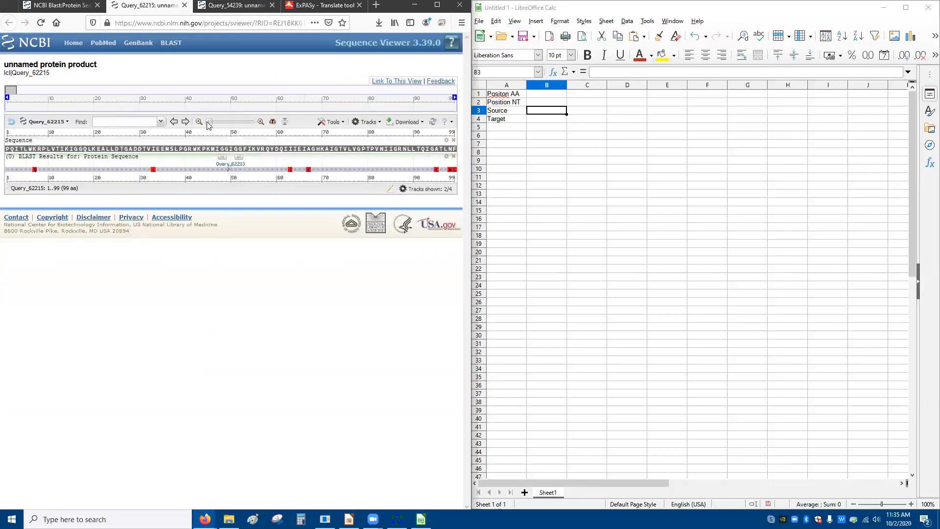
pyautogui.moveTo(231, 120); pyautogui.dragTo(278, 130)
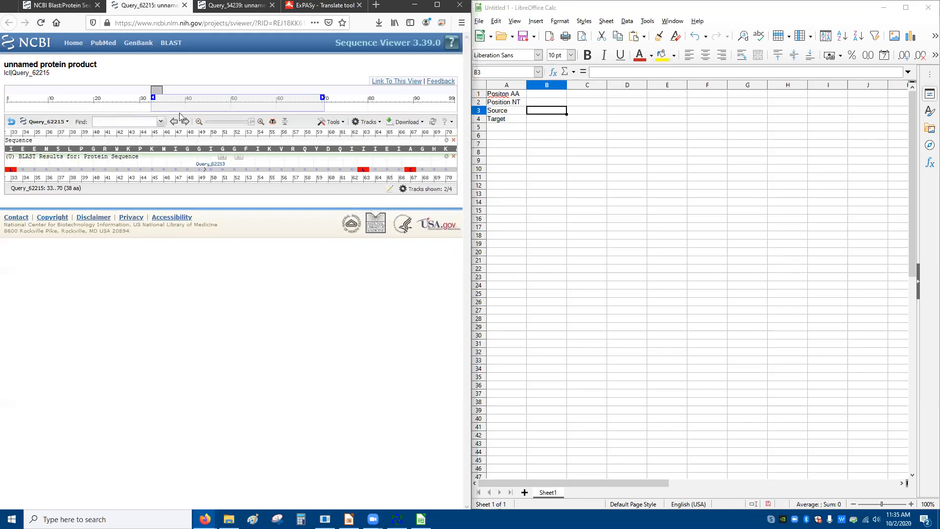
pyautogui.moveTo(153, 89); pyautogui.dragTo(10, 90)
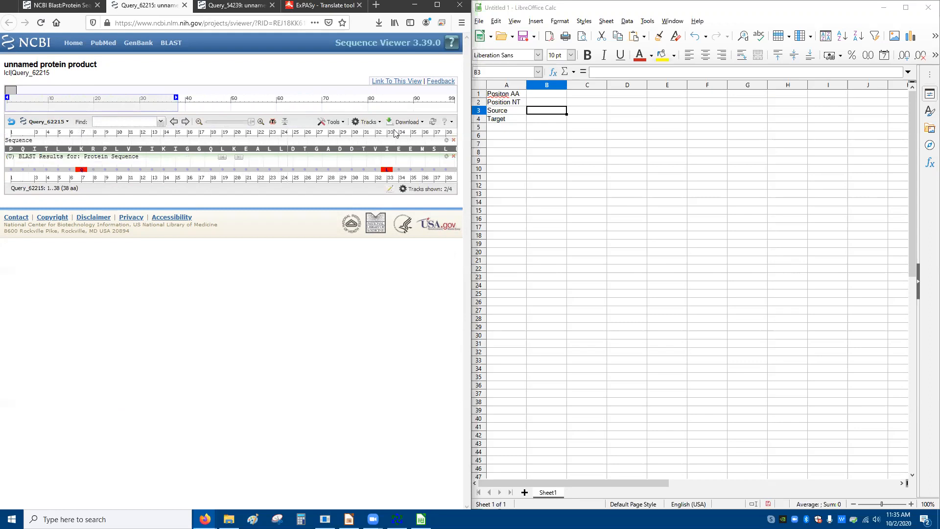
# Step: Record the first mismatch in column B with amino-acid position 7, source Q and target K
pyautogui.click(536, 94)
pyautogui.write('7')
pyautogui.press('Return')
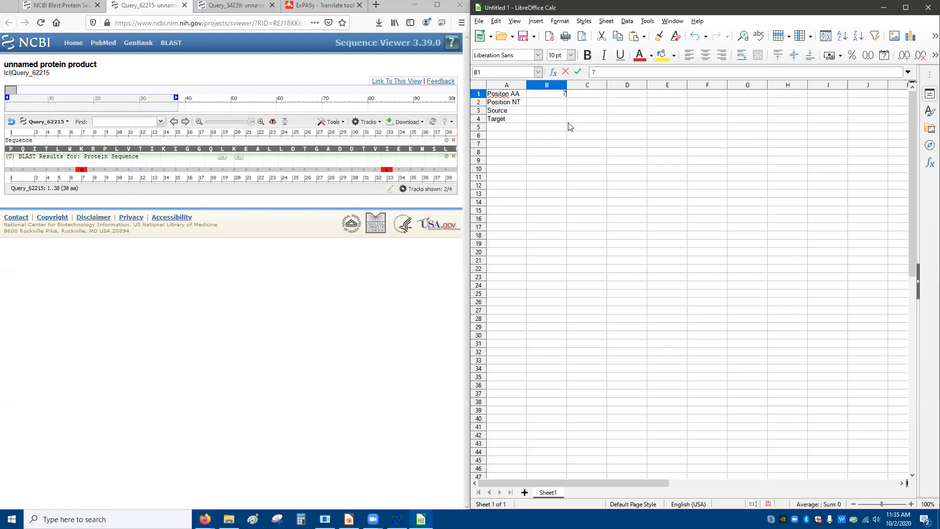
pyautogui.press('Return')
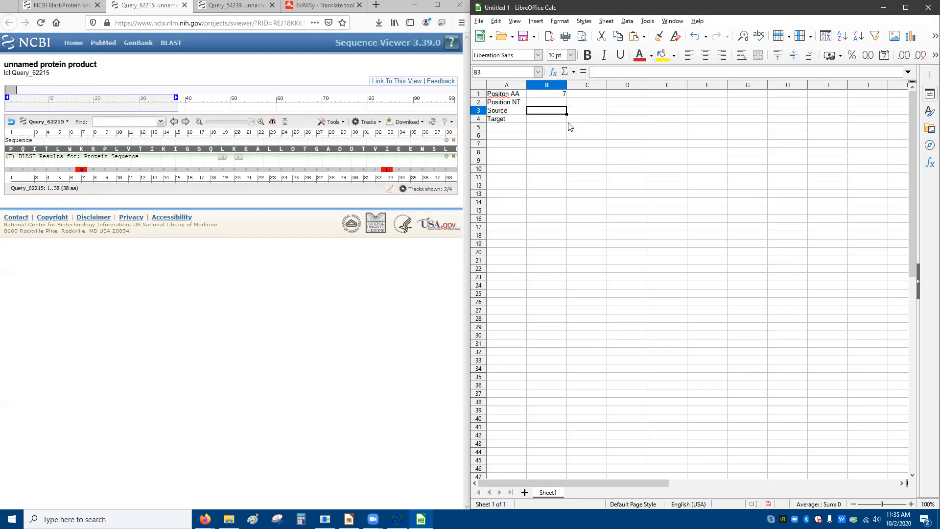
pyautogui.write('Q')
pyautogui.press('Return')
pyautogui.write('k')
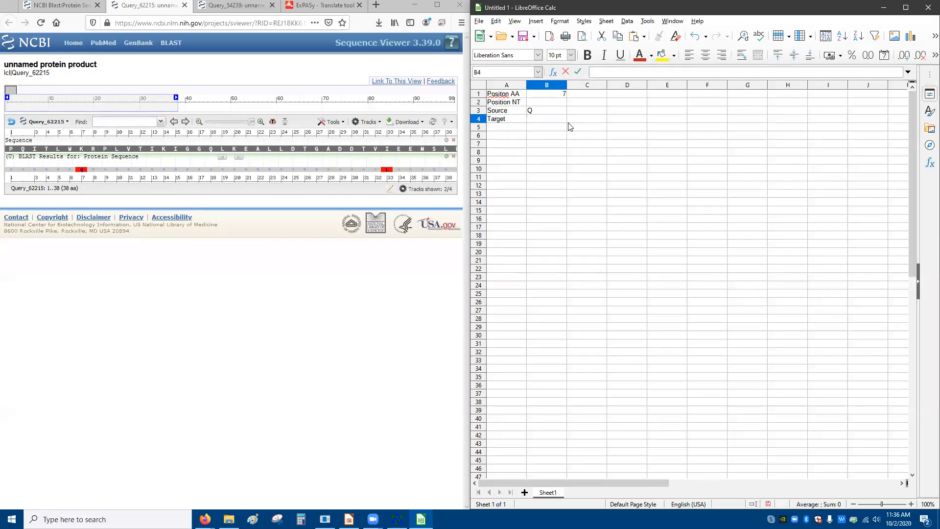
# Step: Calculate the nucleotide position of the first mismatch in B2 with the formula =B1*3-2
pyautogui.press('Up')
pyautogui.press('Up')
pyautogui.press('Up')
pyautogui.press('Down')
pyautogui.write('=')
pyautogui.press('Up')
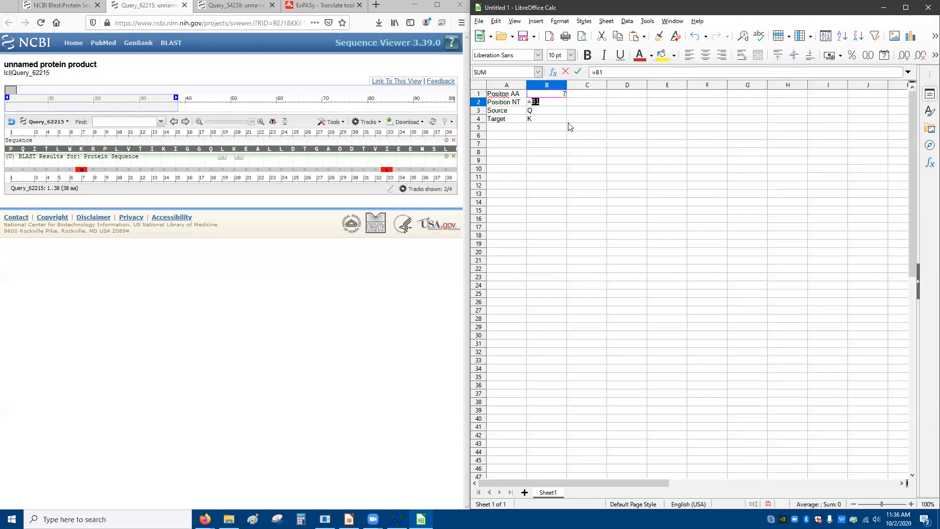
pyautogui.write('*3-2')
pyautogui.press('Return')
# Step: Insert a row above Source and label it "Position NT" in A3
pyautogui.press('Left')
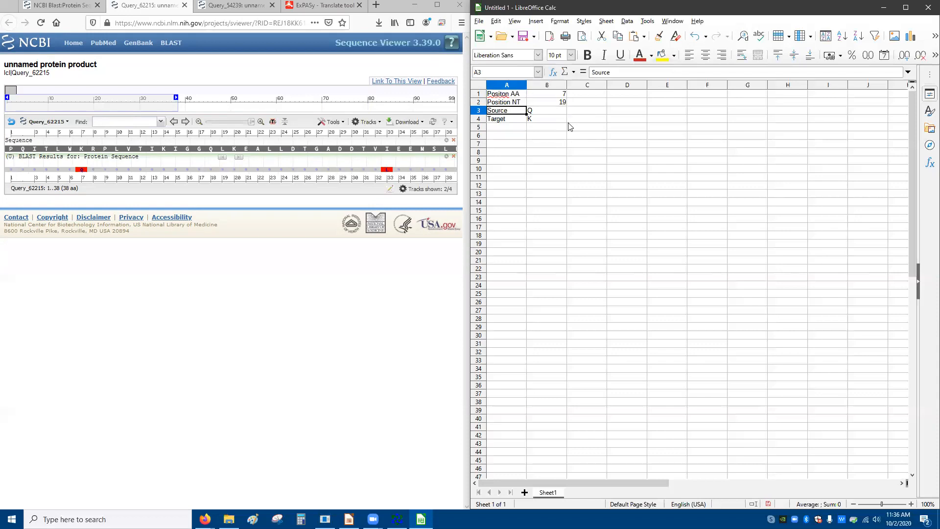
pyautogui.click(484, 111)
pyautogui.rightClick(485, 112)
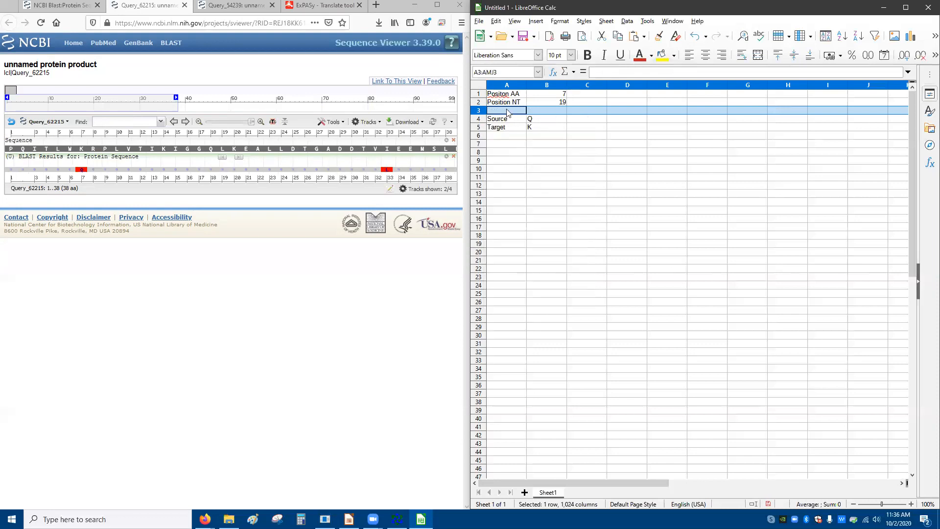
pyautogui.click(507, 113)
pyautogui.write('pOSITION')
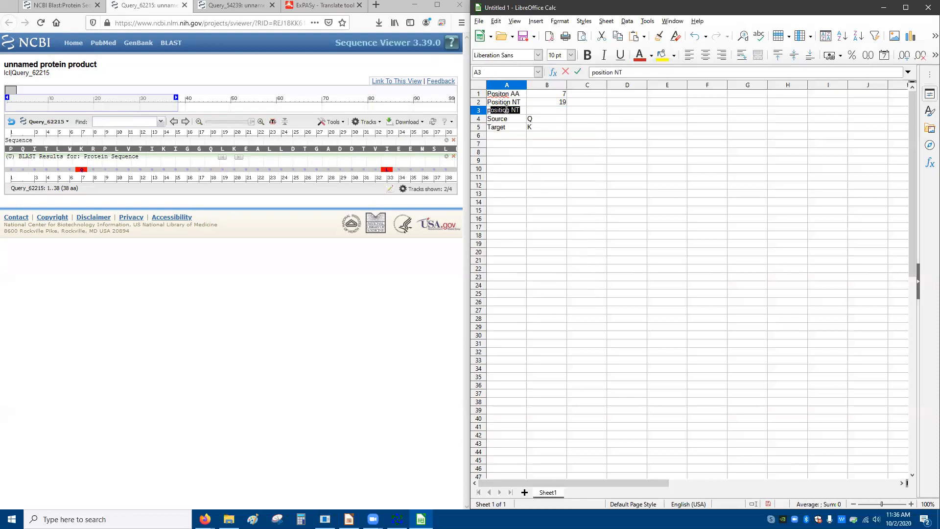
pyautogui.press('BackSpace')
pyautogui.press('BackSpace')
pyautogui.press('BackSpace')
pyautogui.press('BackSpace')
pyautogui.press('BackSpace')
pyautogui.press('BackSpace')
pyautogui.press('BackSpace')
pyautogui.press('BackSpace')
pyautogui.write('Poi')
pyautogui.write('sio')
pyautogui.write('ti')
pyautogui.write('on')
pyautogui.press('Return')
# Step: Extend the two nucleotide labels to "Position NT 3" in A3 and "Position NT 5" in A2
pyautogui.click(654, 69)
pyautogui.write('3')
pyautogui.click(517, 104)
pyautogui.click(642, 76)
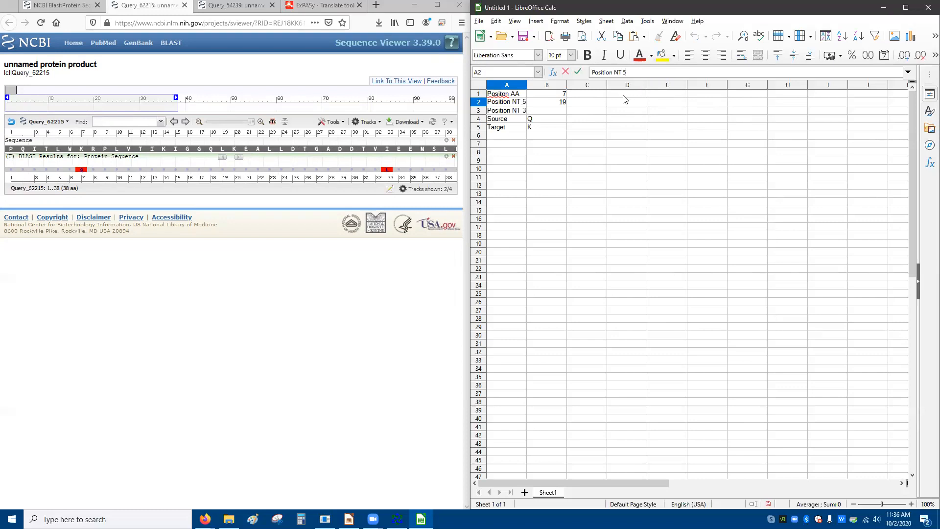
# Step: Calculate the codon's end position in B3 with the formula =B2+2
pyautogui.click(543, 112)
pyautogui.write('=')
pyautogui.press('Up')
pyautogui.write('+')
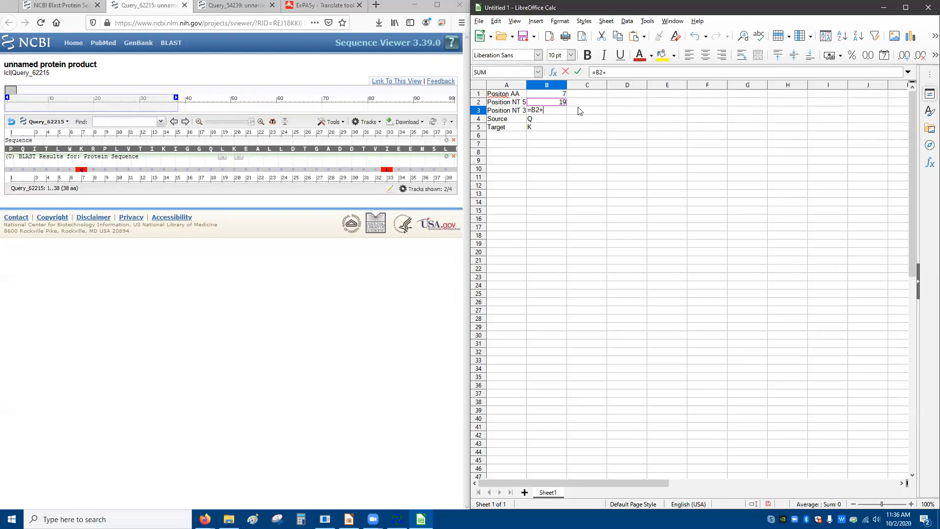
pyautogui.press('Return')
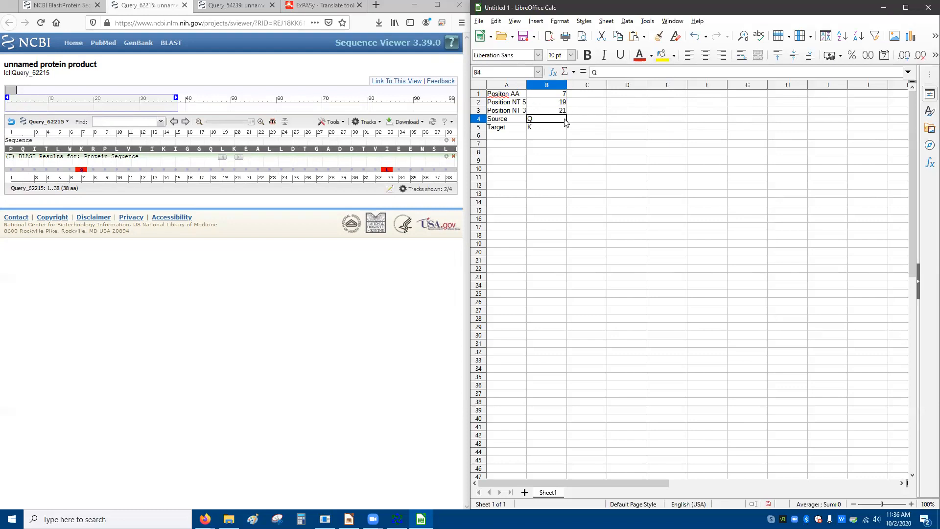
# Step: Record the second mismatch in column C with amino-acid position 33, source L and target I
pyautogui.click(582, 113)
pyautogui.click(581, 94)
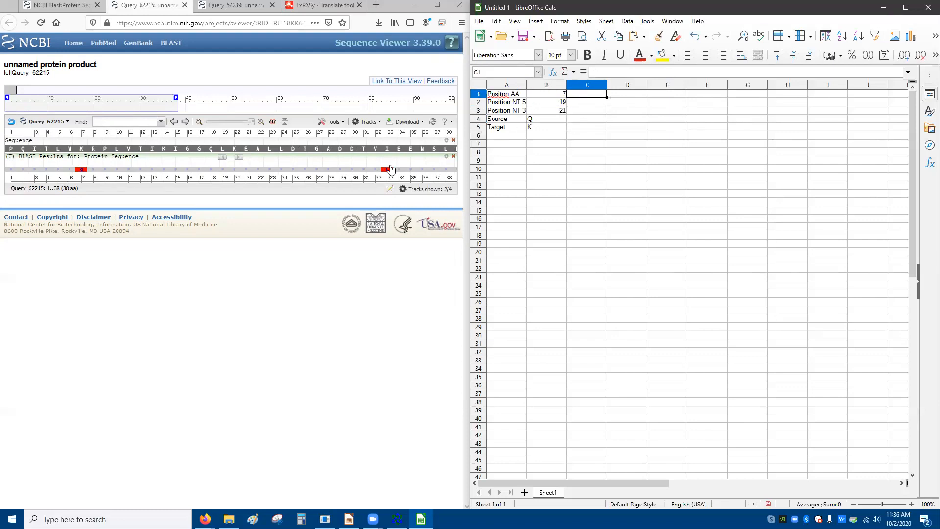
pyautogui.write('33')
pyautogui.click(571, 121)
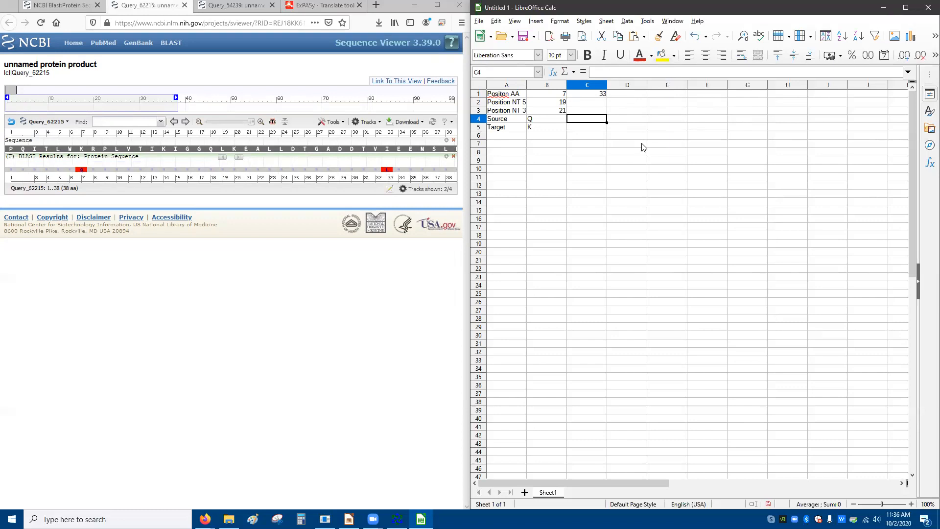
pyautogui.write('L')
pyautogui.press('Return')
pyautogui.write('I')
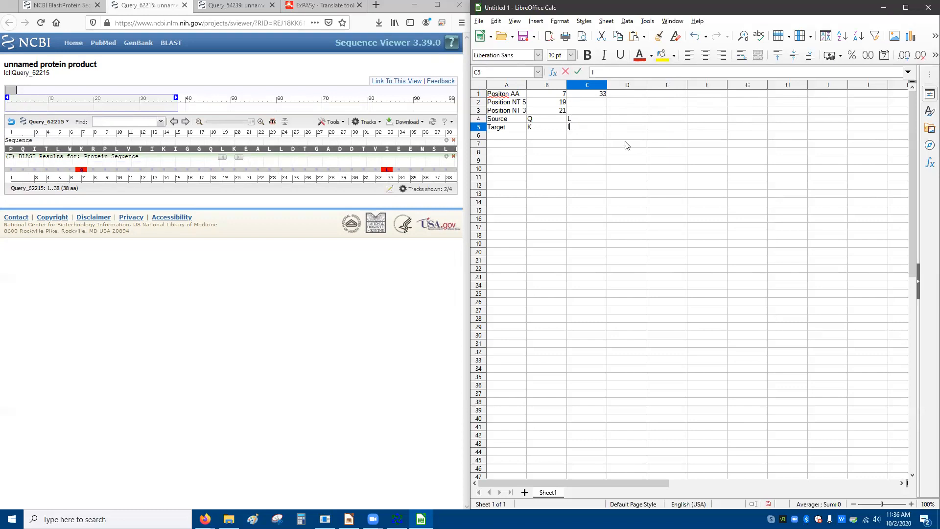
# Step: Enter the amino-acid positions of the next two mismatches, 63 in D1 and 67 in E1
pyautogui.moveTo(154, 100)
pyautogui.mouseDown()
pyautogui.moveTo(180, 105)
pyautogui.moveTo(159, 97)
pyautogui.moveTo(172, 99)
pyautogui.mouseUp()
pyautogui.moveTo(247, 96); pyautogui.dragTo(347, 98)
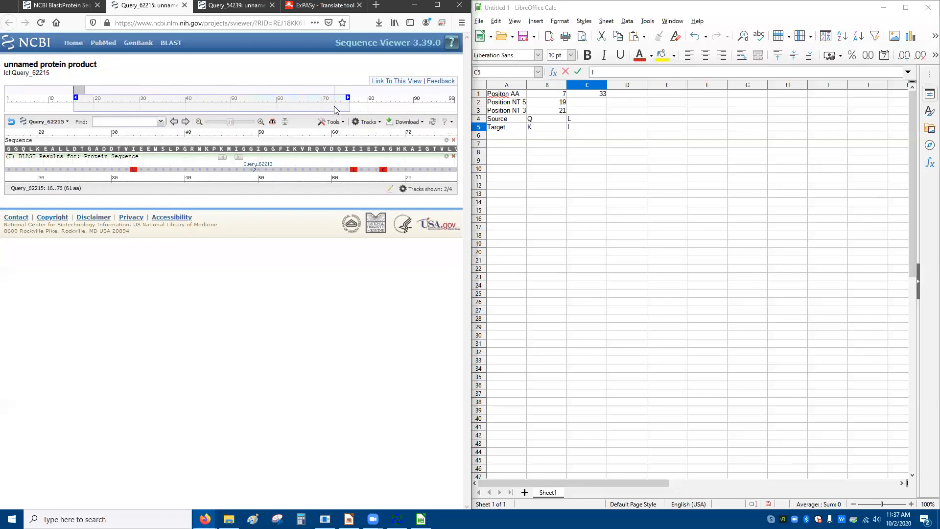
pyautogui.moveTo(348, 98); pyautogui.dragTo(152, 103)
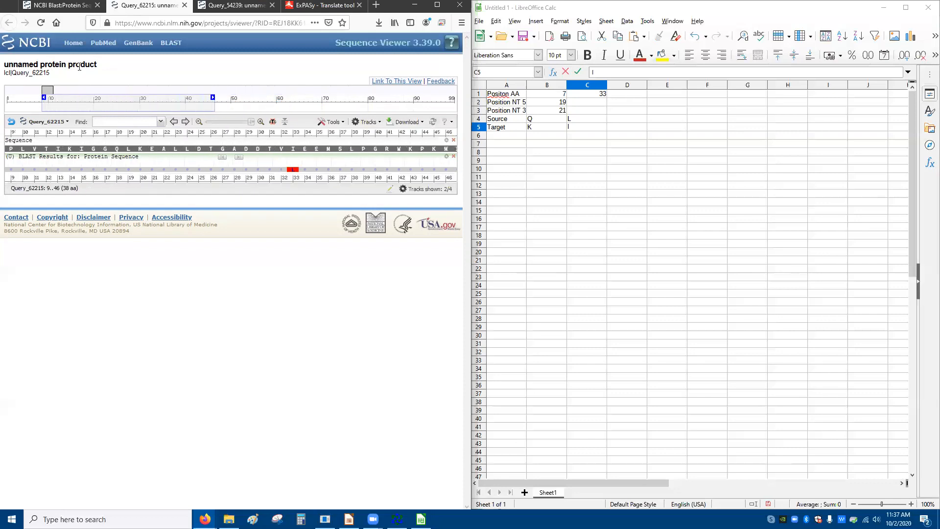
pyautogui.moveTo(48, 90); pyautogui.dragTo(151, 82)
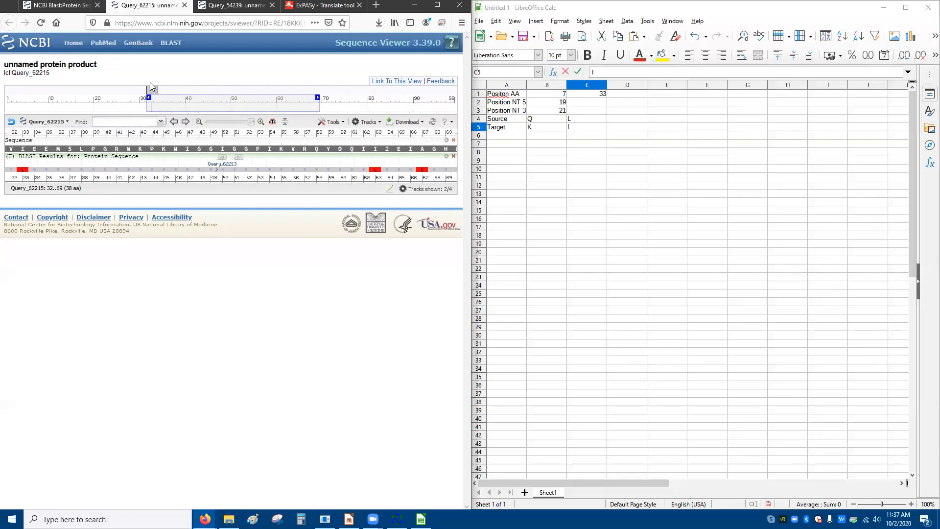
pyautogui.moveTo(151, 89); pyautogui.dragTo(193, 89)
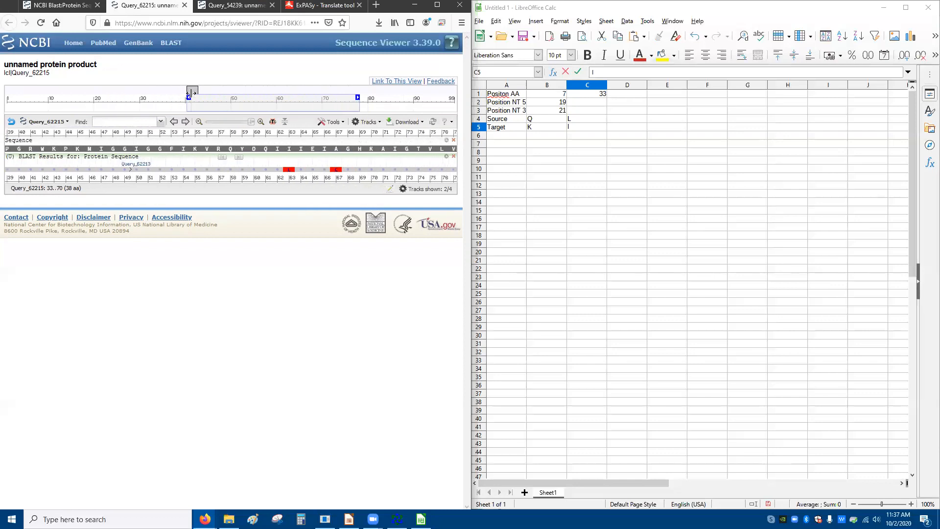
pyautogui.click(618, 95)
pyautogui.write('63')
pyautogui.press('Tab')
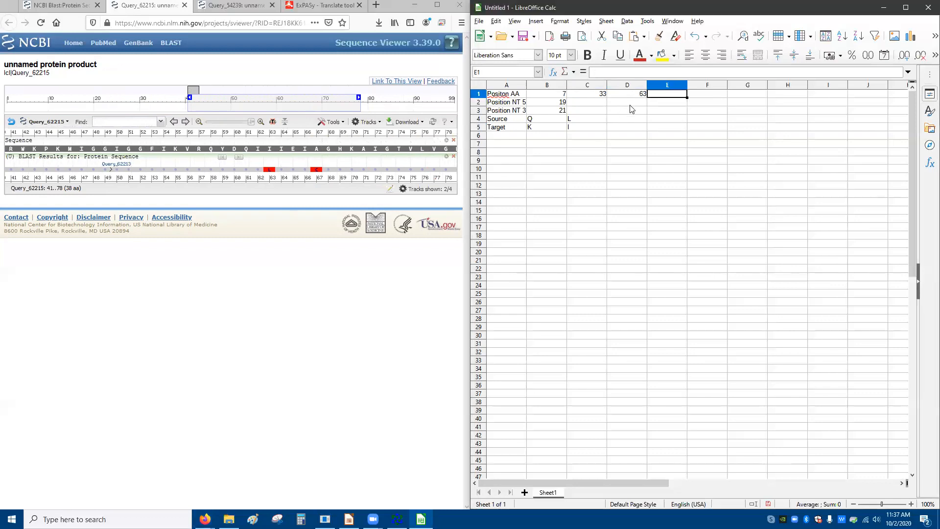
pyautogui.write('67')
# Step: Fill in source L and target I for position 63, and source C and target A for position 67
pyautogui.click(633, 122)
pyautogui.write('L')
pyautogui.press('Return')
pyautogui.write('I')
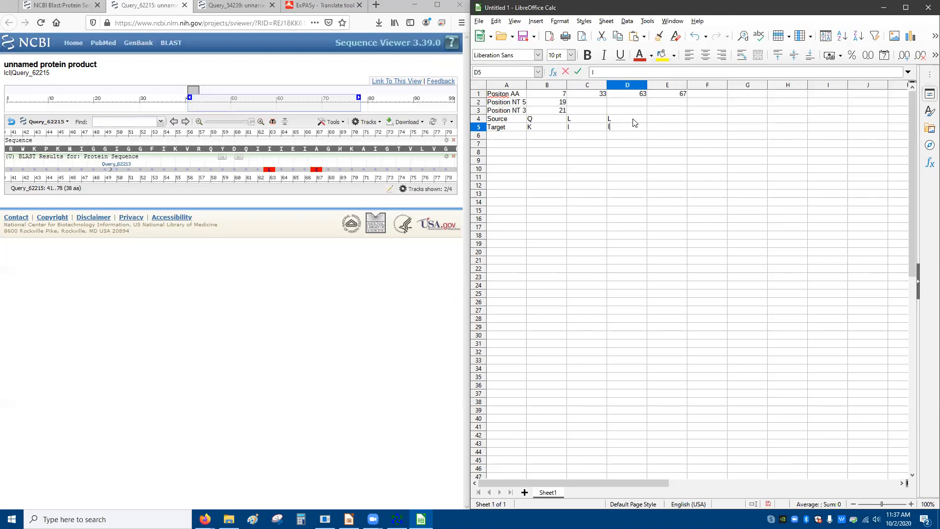
pyautogui.press('Up')
pyautogui.press('Right')
pyautogui.write('C')
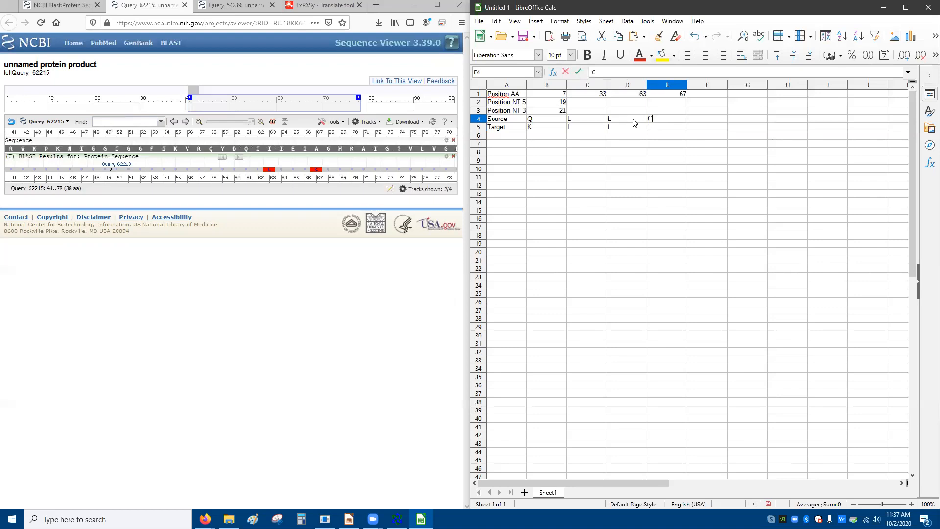
pyautogui.press('Return')
pyautogui.write('A')
# Step: Enter the remaining mismatch positions 95, 98 and 99 in F1, G1 and H1
pyautogui.press('Up')
pyautogui.press('Up')
pyautogui.press('Up')
pyautogui.press('Up')
pyautogui.press('Right')
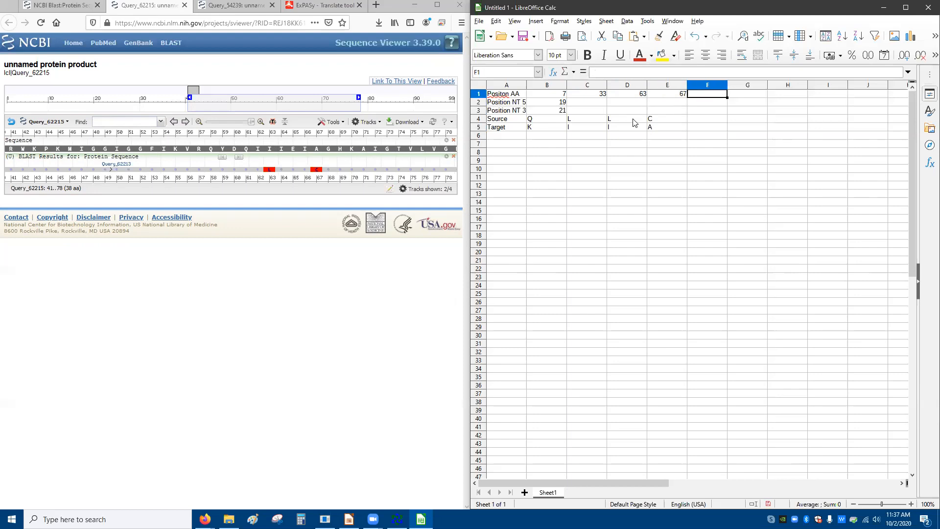
pyautogui.moveTo(194, 90); pyautogui.dragTo(290, 90)
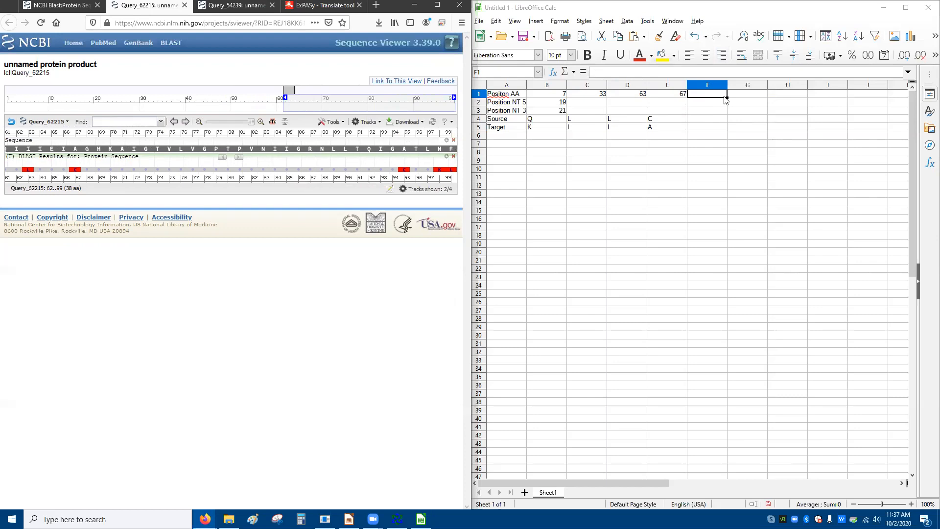
pyautogui.click(726, 95)
pyautogui.write('95')
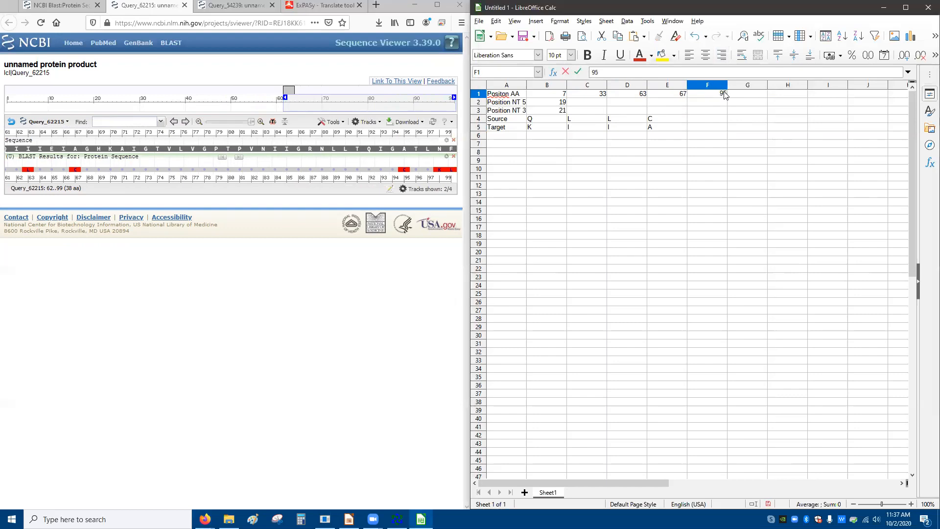
pyautogui.press('Tab')
pyautogui.write('9')
pyautogui.press('Tab')
pyautogui.write('99')
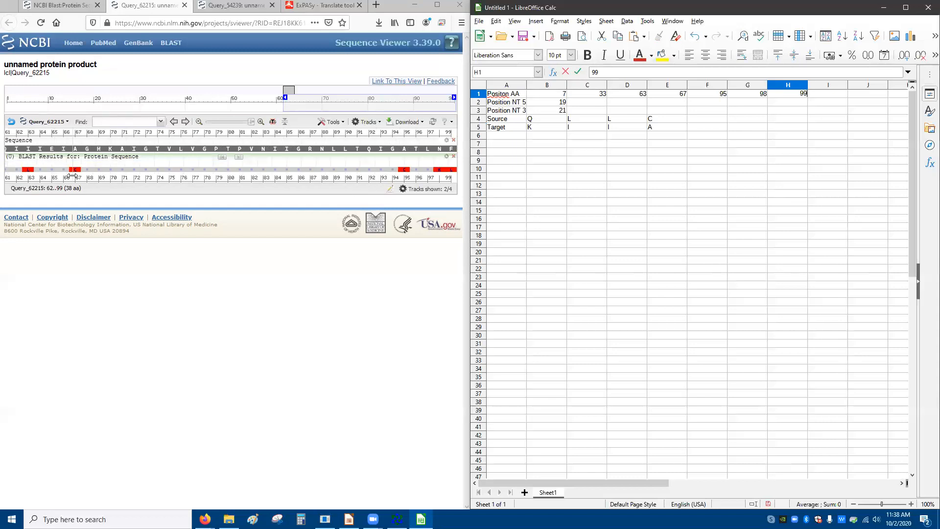
# Step: Fill in source C and target A for position 95 in column F
pyautogui.click(702, 122)
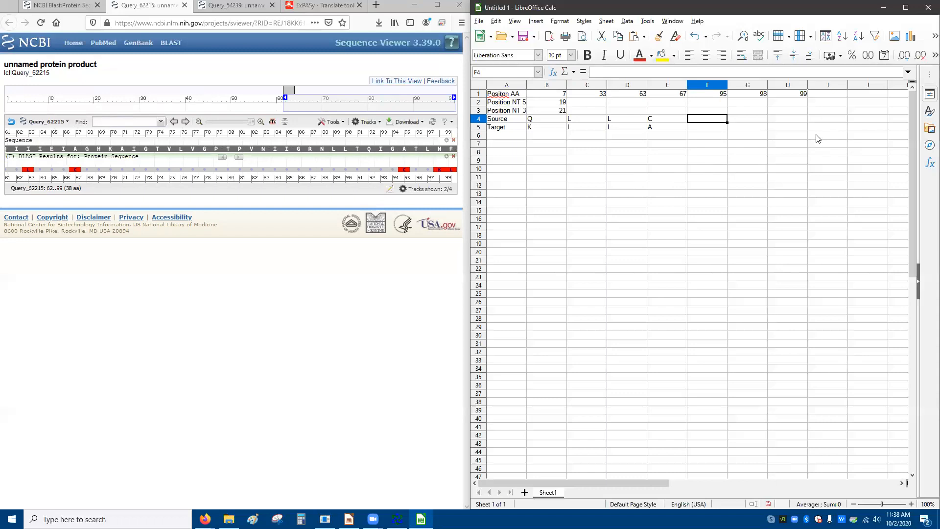
pyautogui.write('C')
pyautogui.press('Return')
pyautogui.write('A')
pyautogui.press('Up')
pyautogui.press('Right')
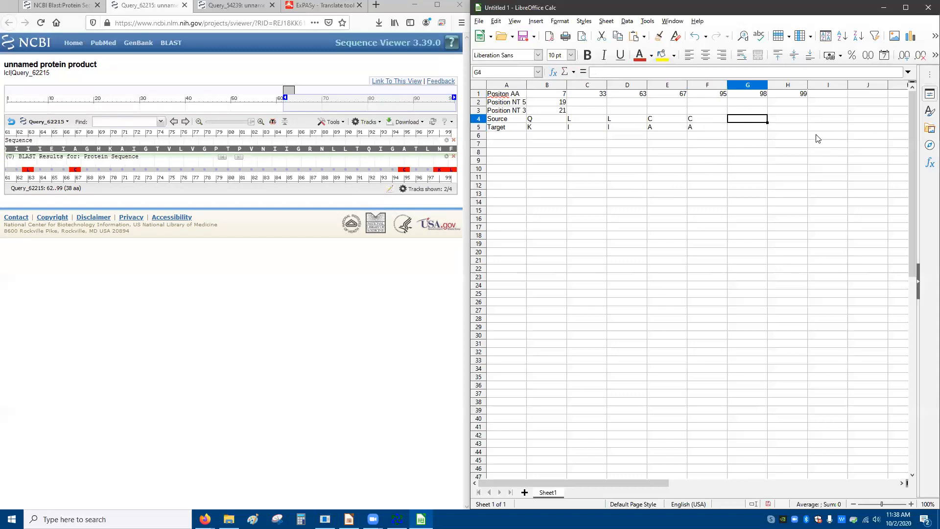
# Step: Fill in source K and target N for position 98, and source L and target F for position 99
pyautogui.write('K')
pyautogui.press('Tab')
pyautogui.write('L')
pyautogui.press('Return')
pyautogui.press('Left')
pyautogui.write('N')
pyautogui.press('Tab')
pyautogui.write('F')
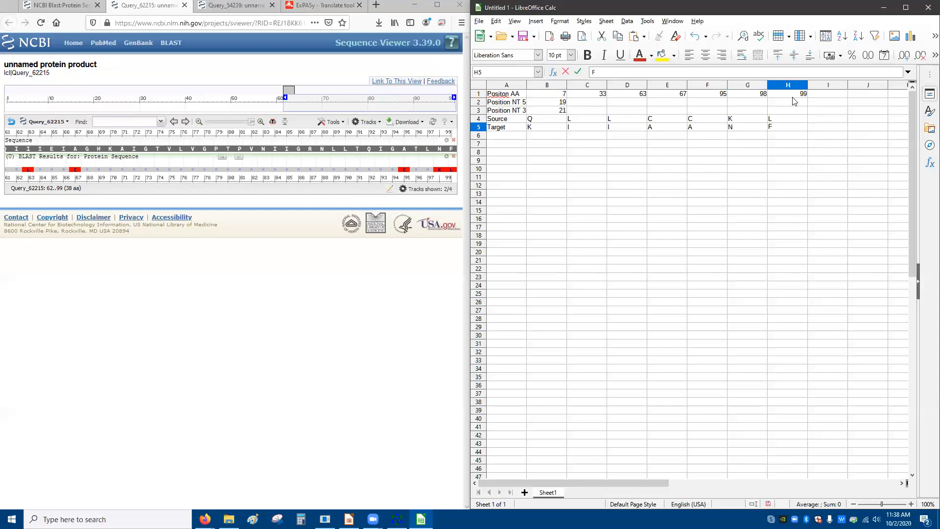
# Step: Copy the nucleotide position formulas from B2:B3 across to C2:H3 for all other mismatches
pyautogui.click(795, 112)
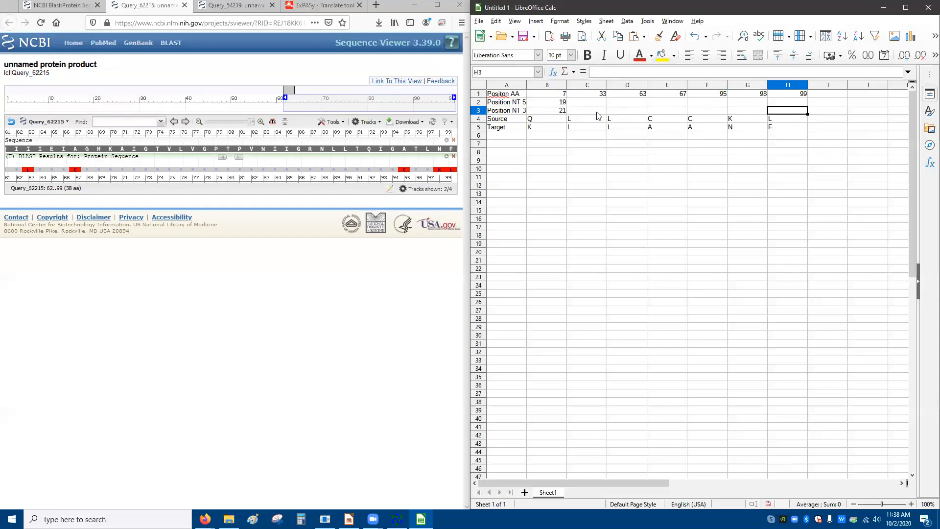
pyautogui.moveTo(559, 102); pyautogui.dragTo(770, 114)
pyautogui.hotkey('ctrl', 'c')
pyautogui.hotkey('ctrl', 'v')
pyautogui.click(743, 178)
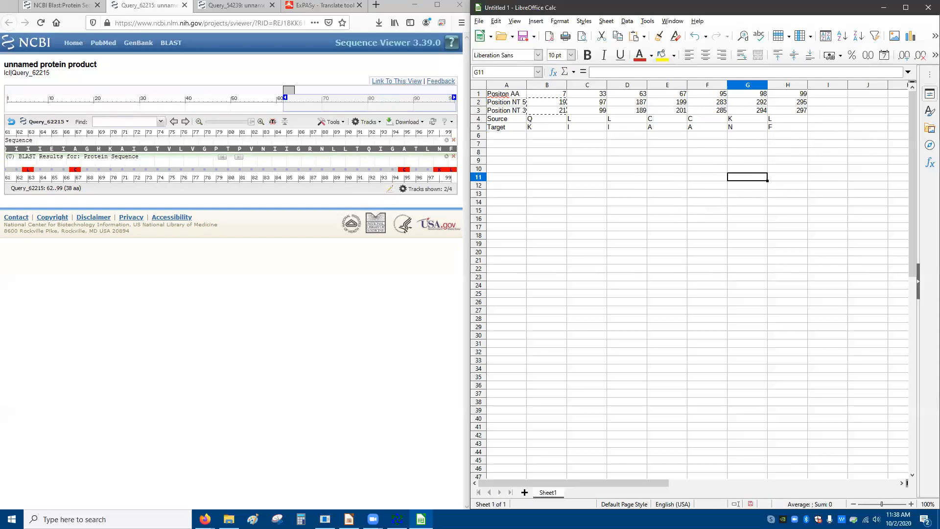
# Step: Switch to HIV-1_protease_gene_interest.ape in ApE, clear the sequence selection, open Find, and place both windows apart over the browser
pyautogui.moveTo(397, 519)
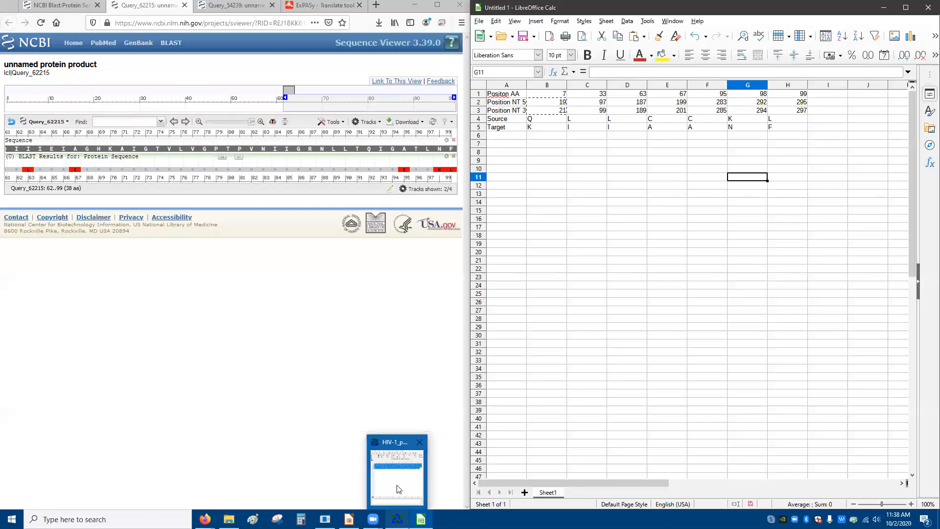
pyautogui.click(397, 471)
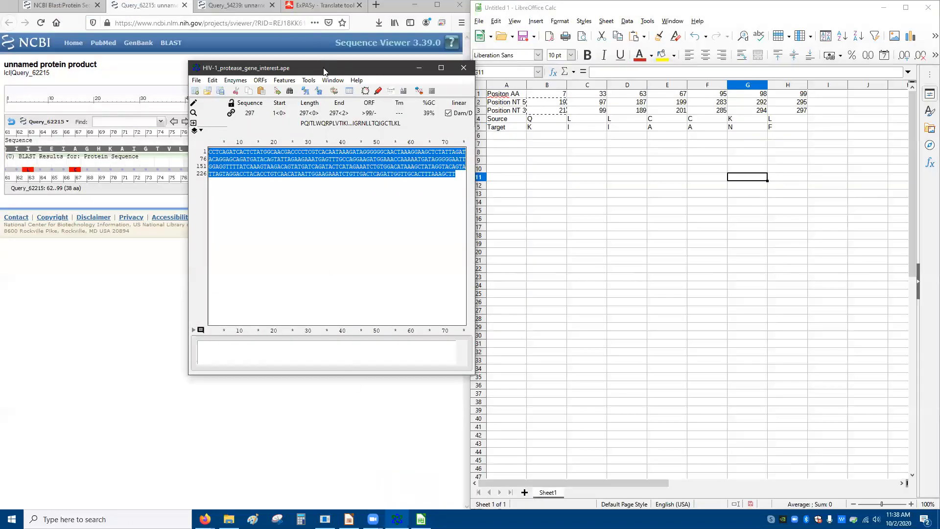
pyautogui.moveTo(326, 63); pyautogui.dragTo(222, 60)
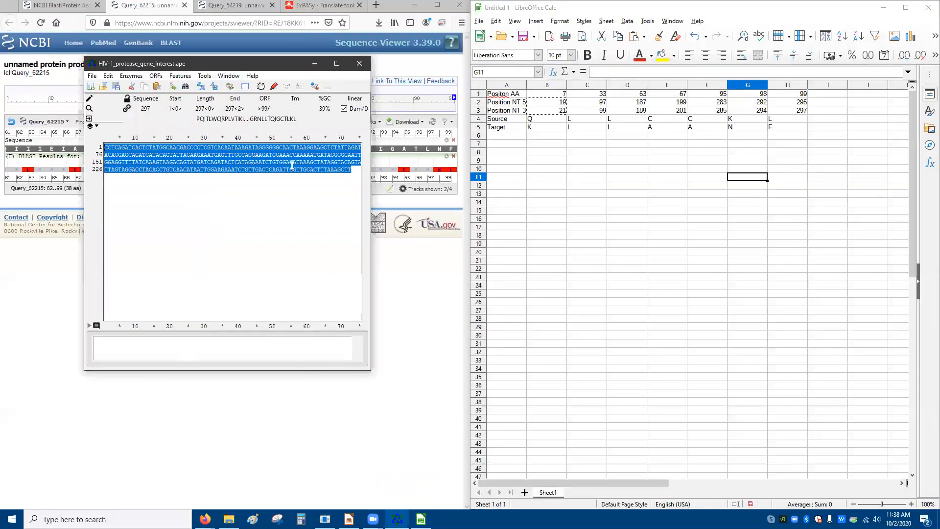
pyautogui.click(106, 148)
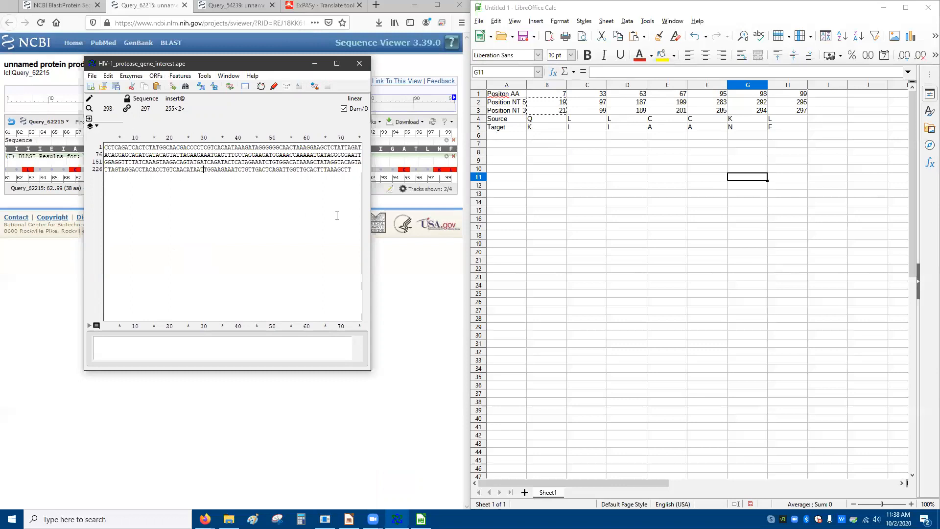
pyautogui.hotkey('ctrl', 'f')
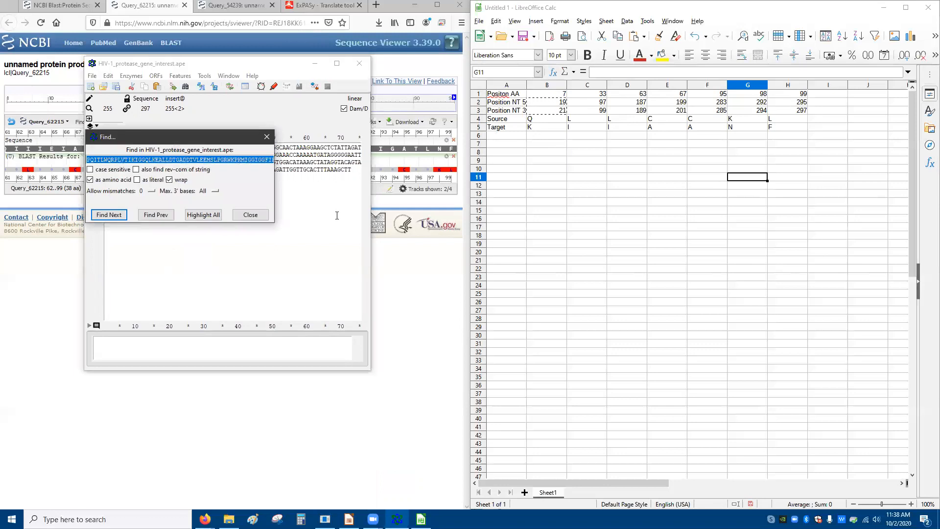
pyautogui.click(268, 69)
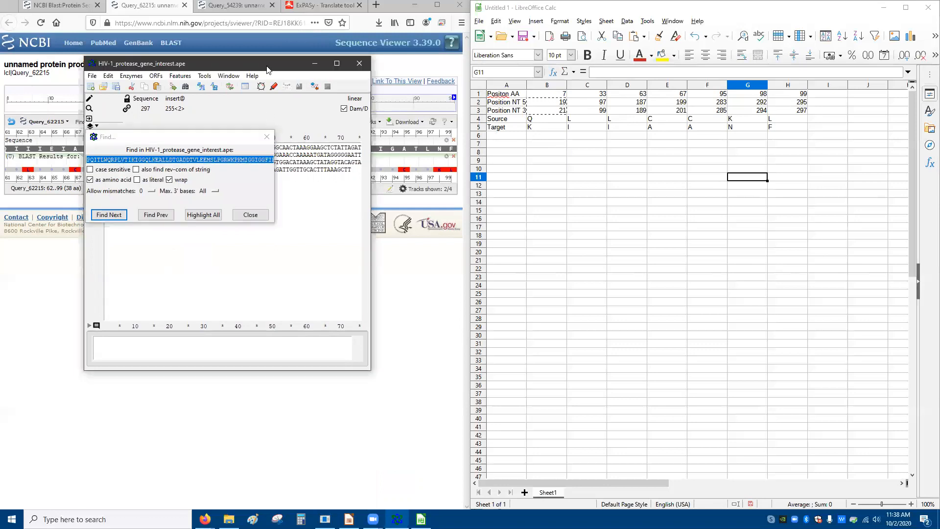
pyautogui.moveTo(267, 66); pyautogui.dragTo(261, 293)
pyautogui.moveTo(210, 138); pyautogui.dragTo(307, 128)
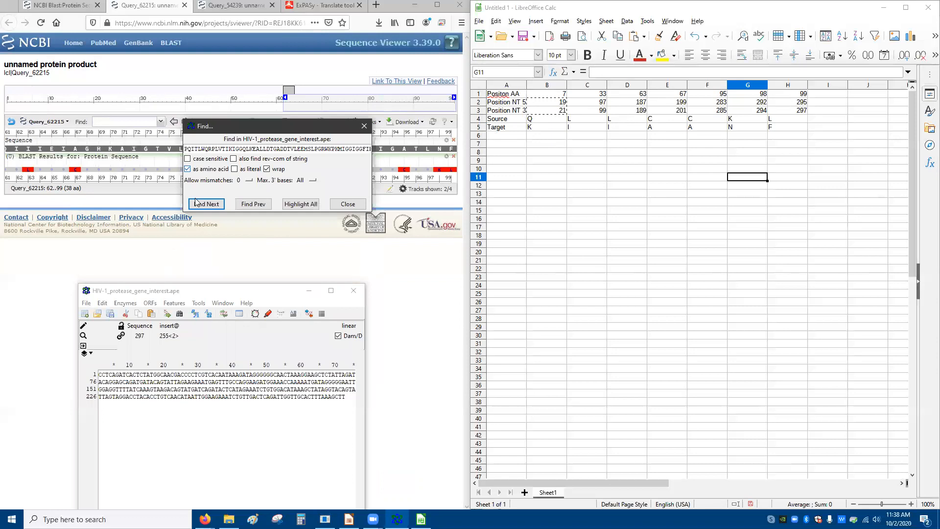
# Step: Return to the Sequence Viewer in the browser and show residues 3 to 40
pyautogui.click(451, 282)
pyautogui.moveTo(289, 92); pyautogui.dragTo(29, 92)
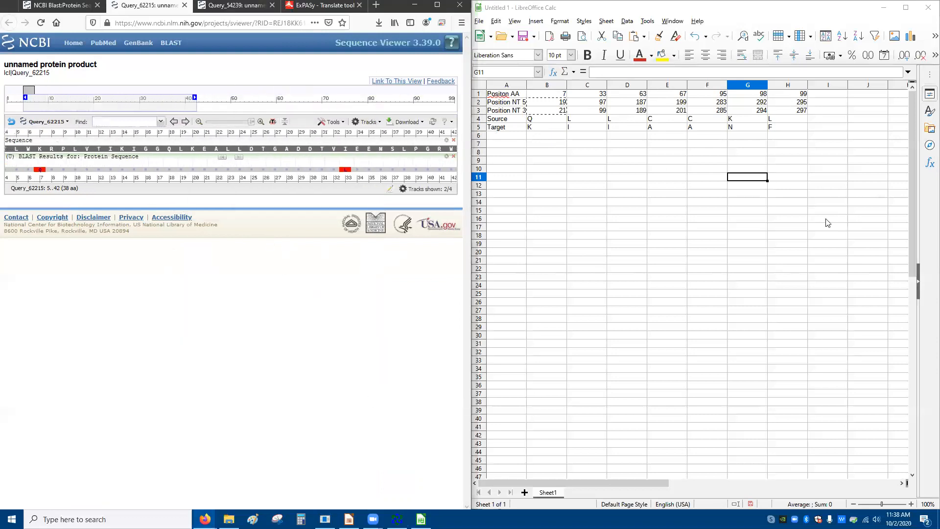
pyautogui.moveTo(28, 88); pyautogui.dragTo(19, 89)
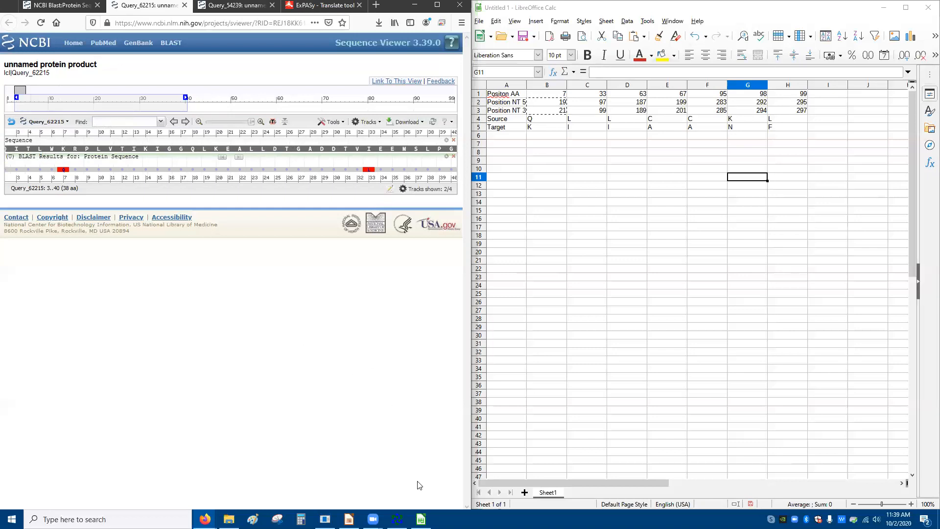
# Step: Switch back to ApE and search the gene for the amino-acid sequence TLWQ
pyautogui.click(397, 519)
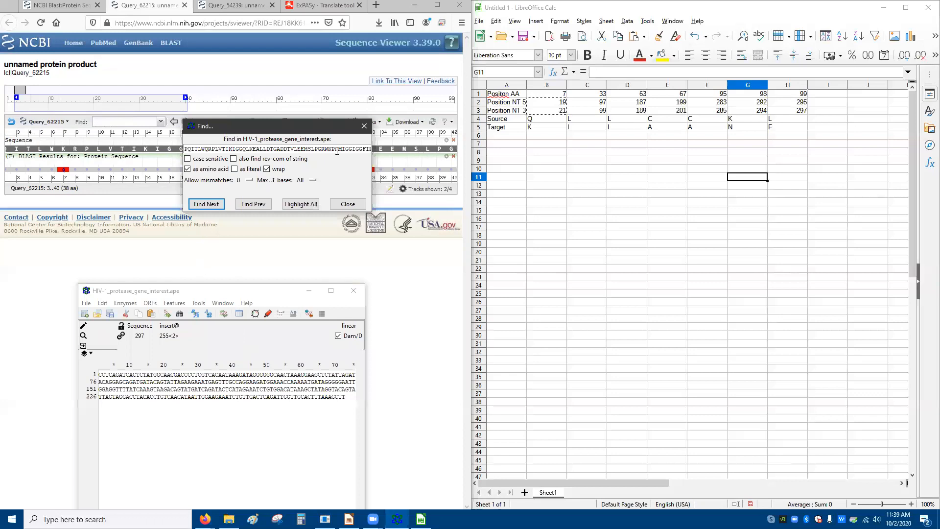
pyautogui.moveTo(350, 148); pyautogui.dragTo(183, 147)
pyautogui.press('BackSpace')
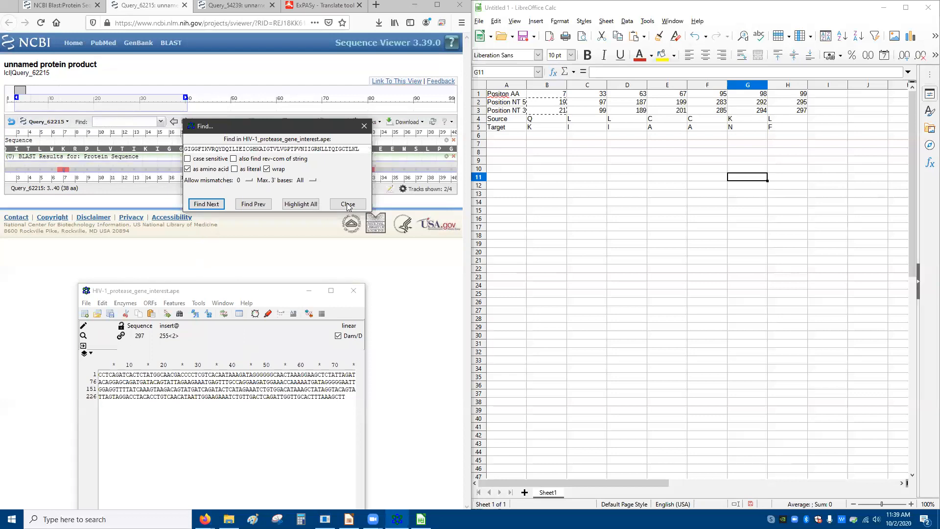
pyautogui.moveTo(360, 147); pyautogui.dragTo(0, 96)
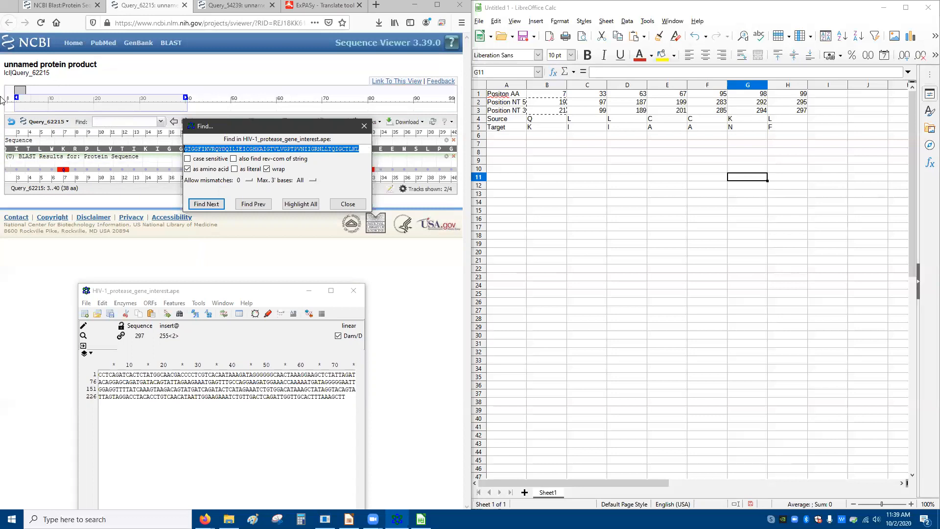
pyautogui.write('TLW')
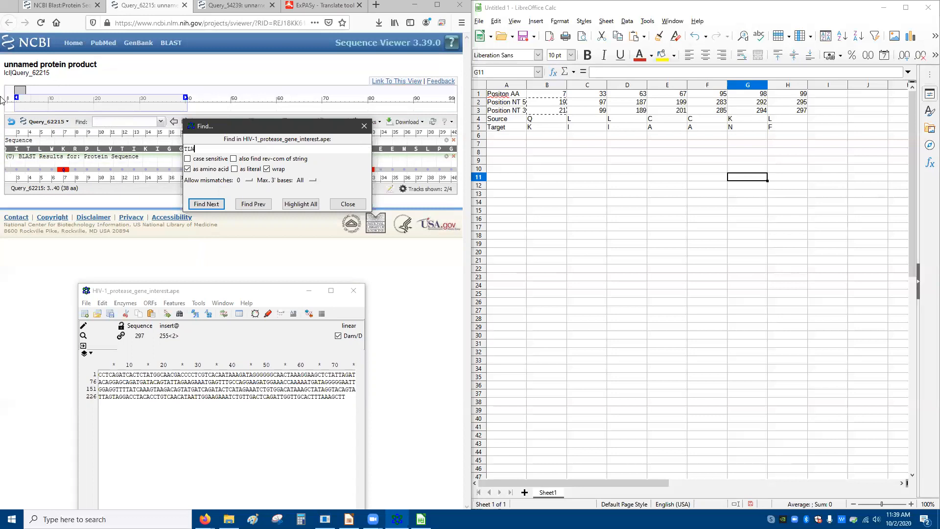
pyautogui.write('Q')
pyautogui.press('Return')
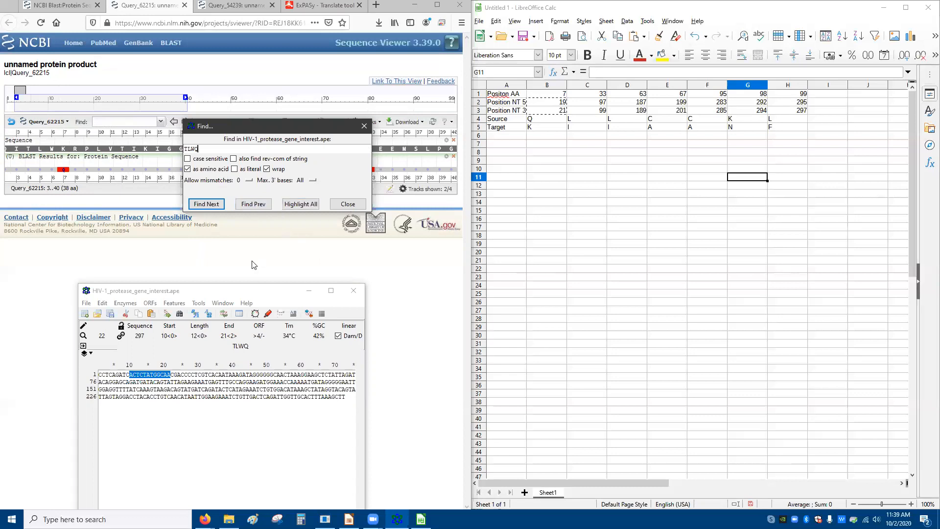
# Step: Select the final codon of the TLWQ match, bases 19 to 21, and create a feature named K on it
pyautogui.click(362, 204)
pyautogui.click(172, 376)
pyautogui.hotkey('shift', 'Left')
pyautogui.hotkey('shift', 'Left')
pyautogui.hotkey('shift', 'Left')
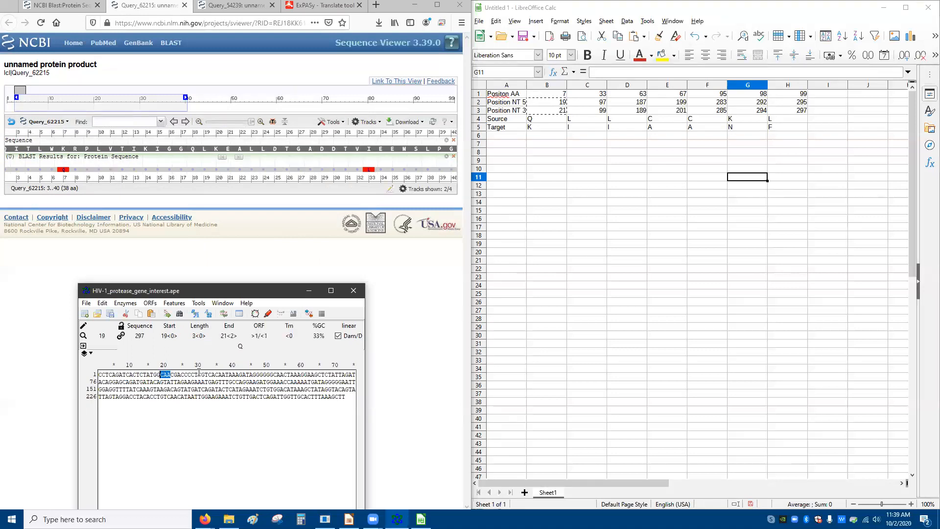
pyautogui.rightClick(166, 376)
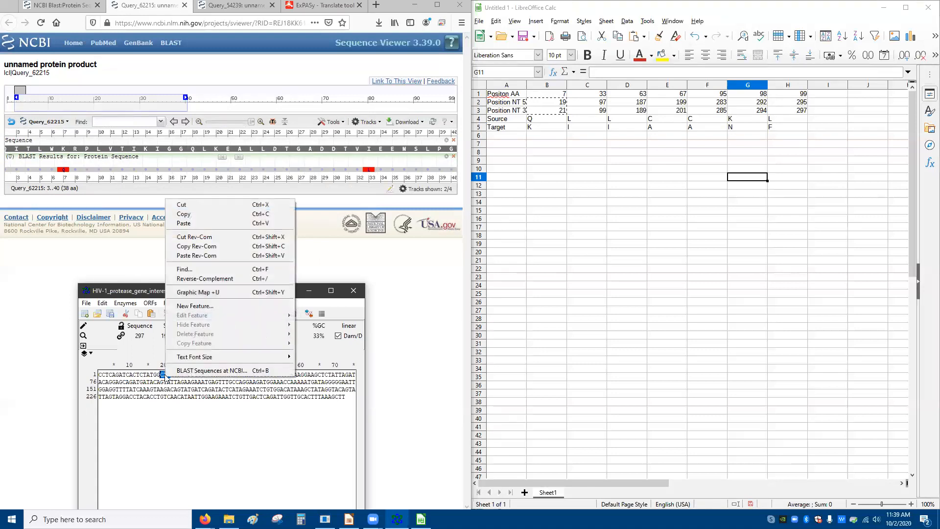
pyautogui.click(194, 306)
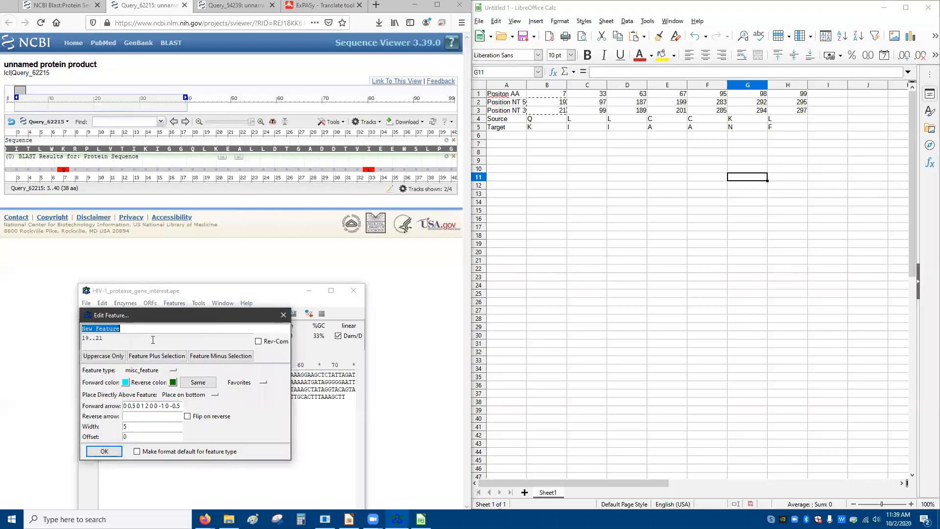
pyautogui.press('BackSpace')
pyautogui.write('K')
pyautogui.click(104, 452)
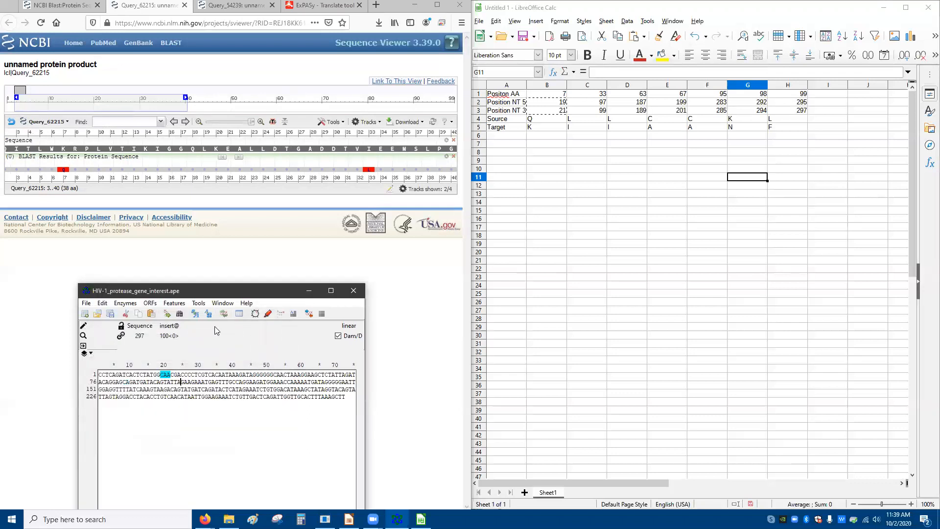
# Step: Search the gene for the amino-acid sequence DDTVL
pyautogui.hotkey('ctrl', 'f')
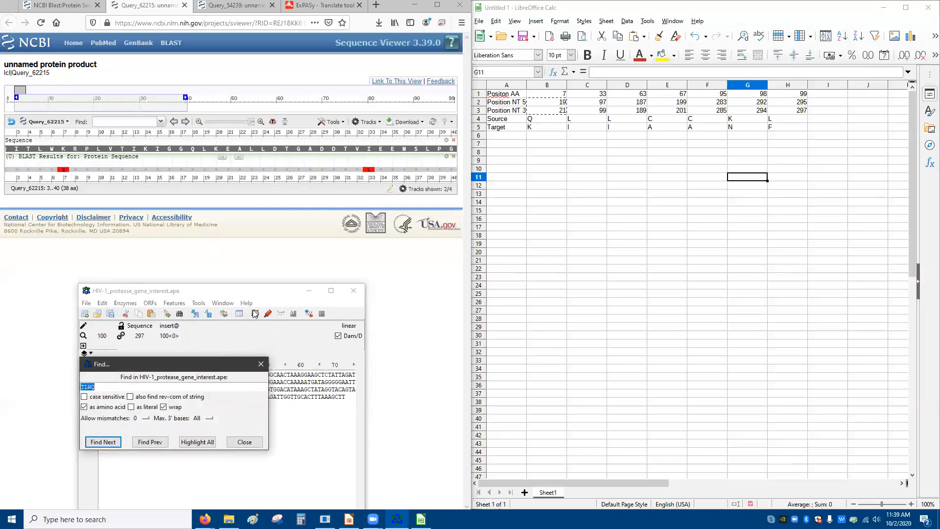
pyautogui.press('BackSpace')
pyautogui.write('DDTVL')
pyautogui.press('Return')
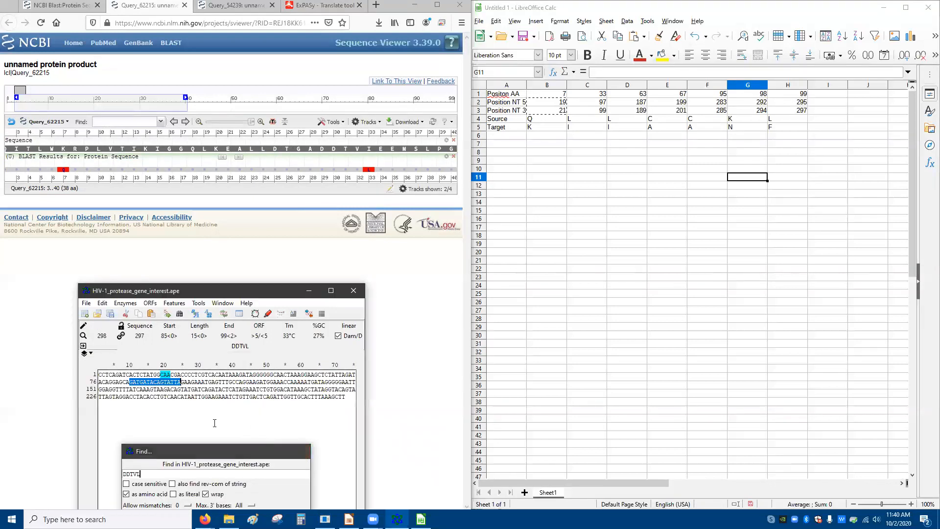
# Step: Select the final codon of the DDTVL match, bases 97 to 99, and create a feature named I on it
pyautogui.click(303, 451)
pyautogui.click(231, 384)
pyautogui.hotkey('shift', 'Left')
pyautogui.hotkey('shift', 'Left')
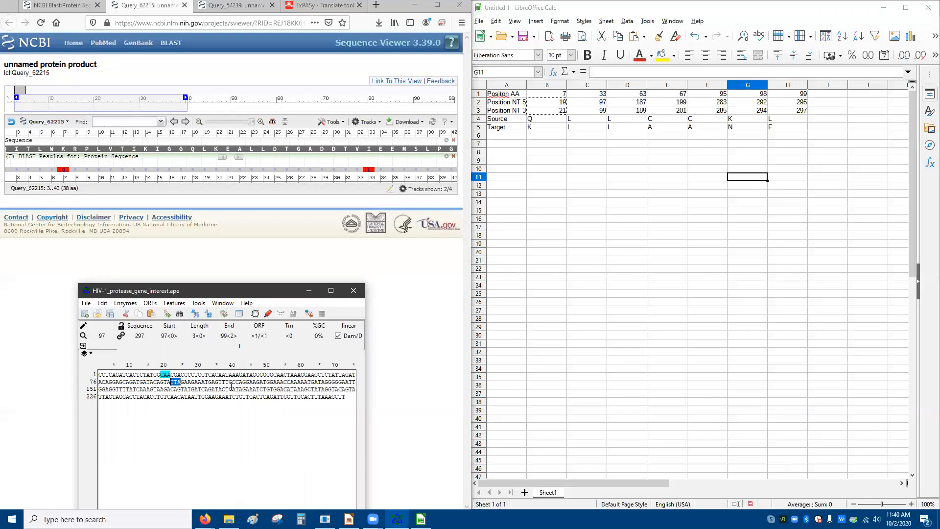
pyautogui.rightClick(176, 382)
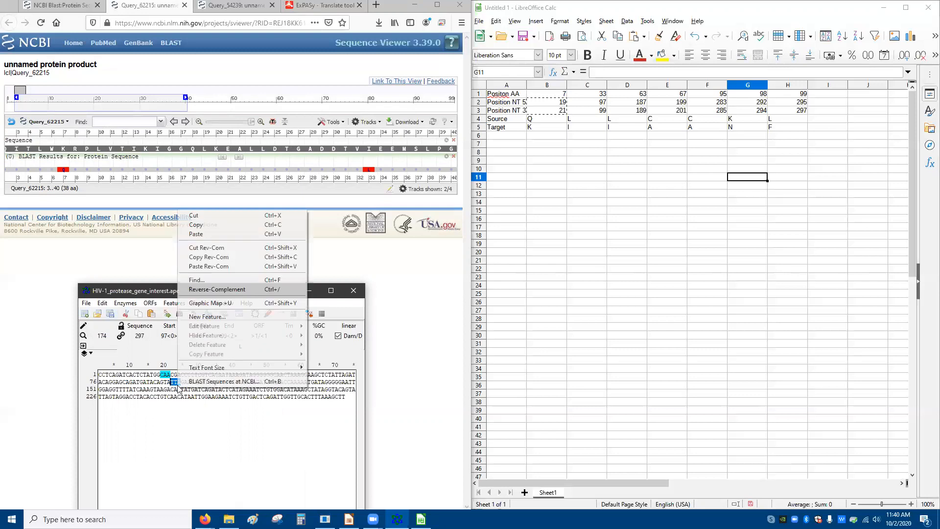
pyautogui.click(207, 316)
pyautogui.press('BackSpace')
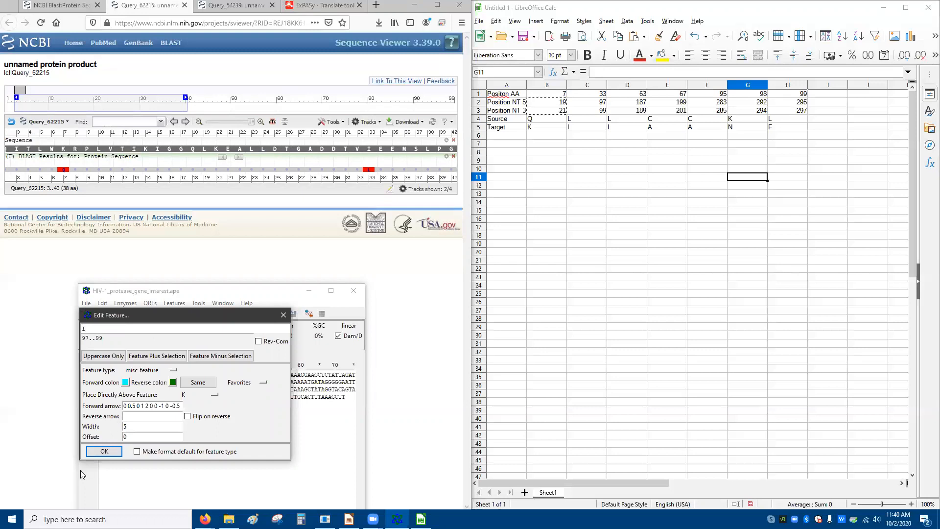
pyautogui.click(104, 451)
# Step: Move the gene sequence window higher, reopen Find, and show residues 57 to 94 in the browser's Sequence Viewer before returning to ApE
pyautogui.moveTo(252, 287); pyautogui.dragTo(267, 237)
pyautogui.click(215, 312)
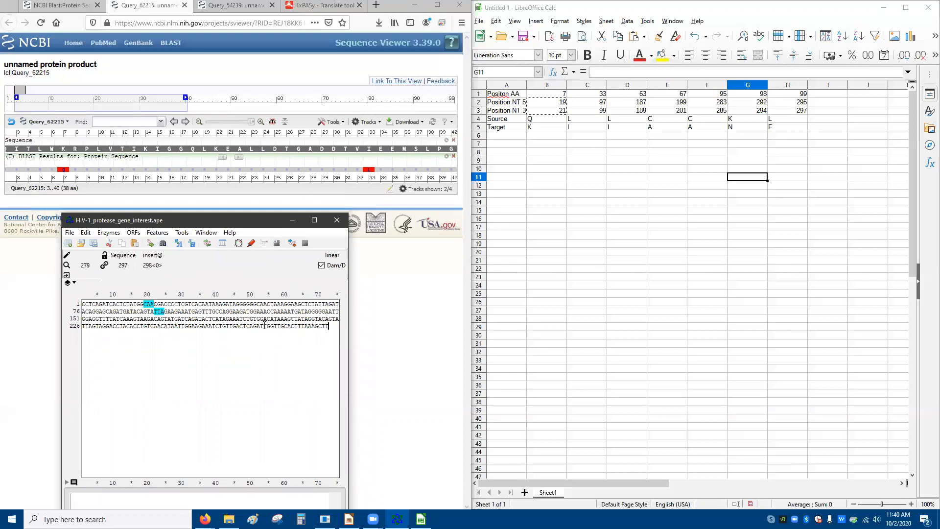
pyautogui.hotkey('ctrl', 'f')
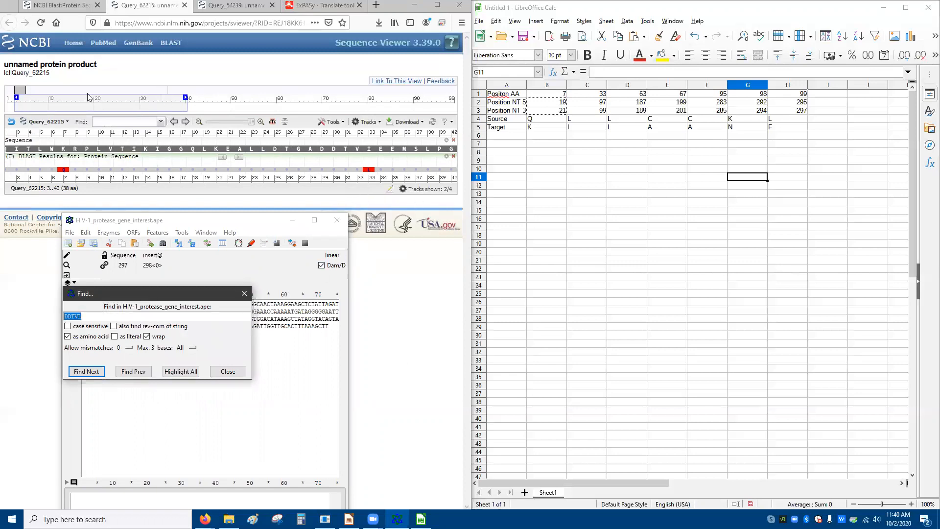
pyautogui.moveTo(19, 90); pyautogui.dragTo(269, 89)
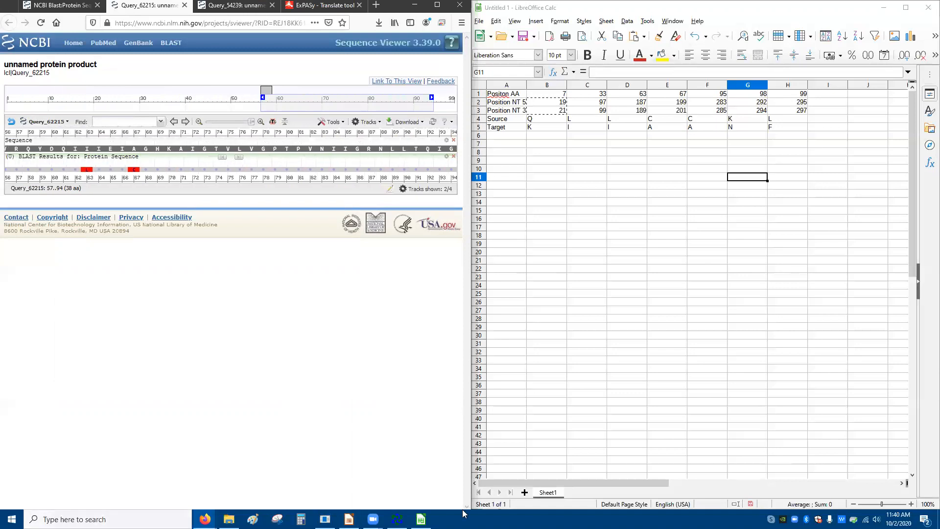
pyautogui.click(397, 519)
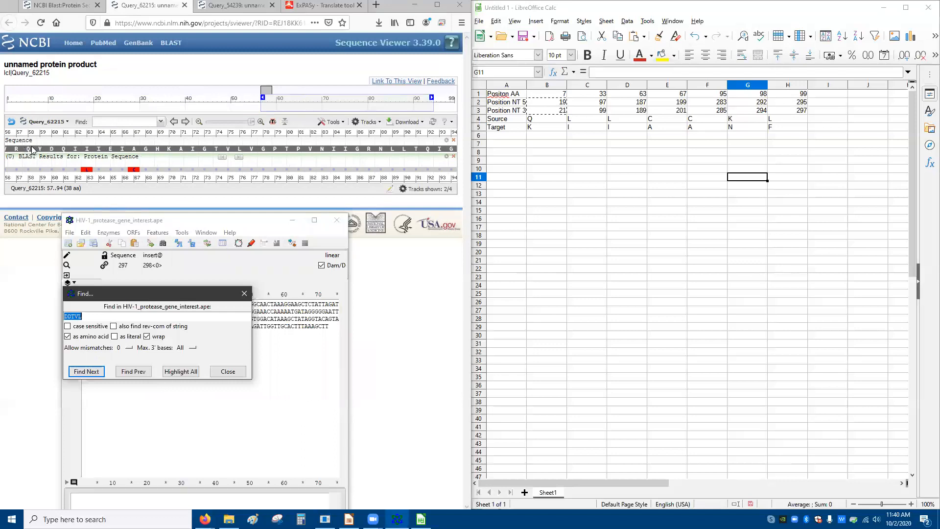
# Step: Search the gene for the amino-acid sequence QYDQIL and highlight all matches
pyautogui.write('Q')
pyautogui.press('BackSpace')
pyautogui.write('I')
pyautogui.write('QIL')
pyautogui.click(88, 373)
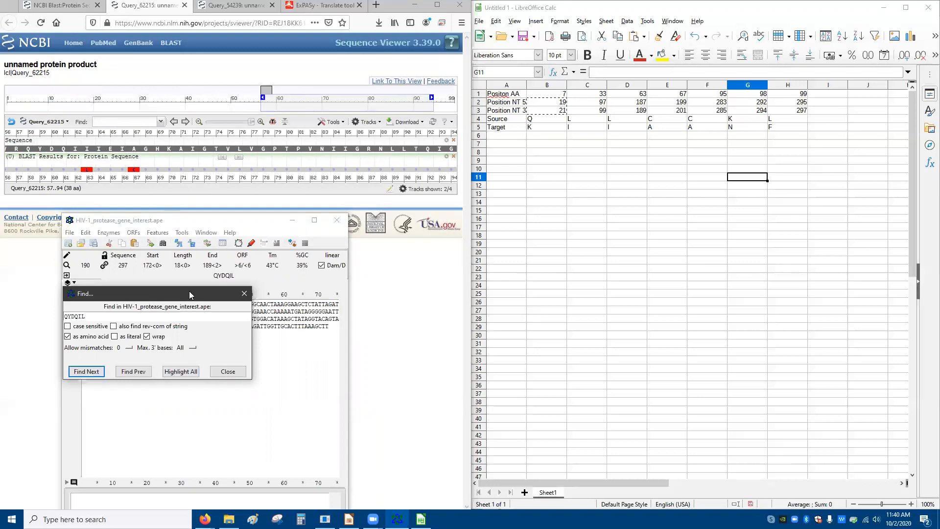
pyautogui.moveTo(189, 294); pyautogui.dragTo(462, 156)
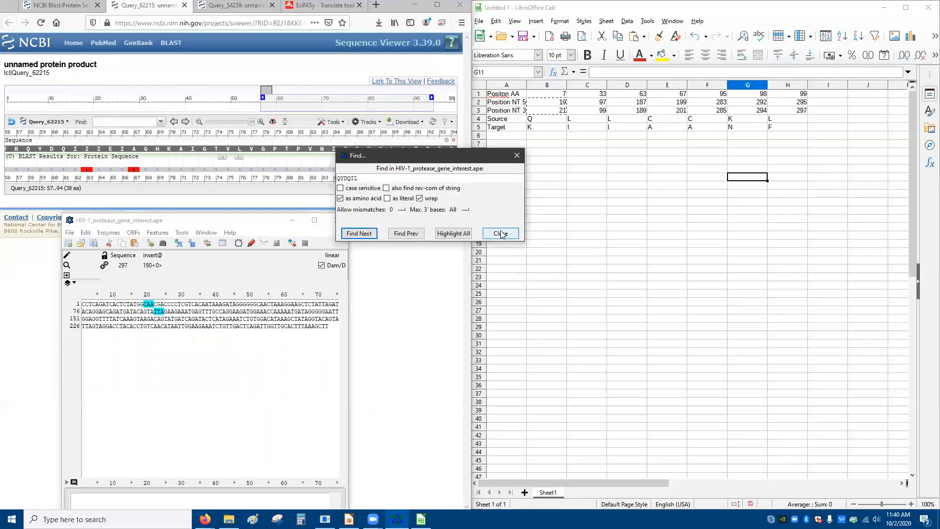
pyautogui.click(467, 234)
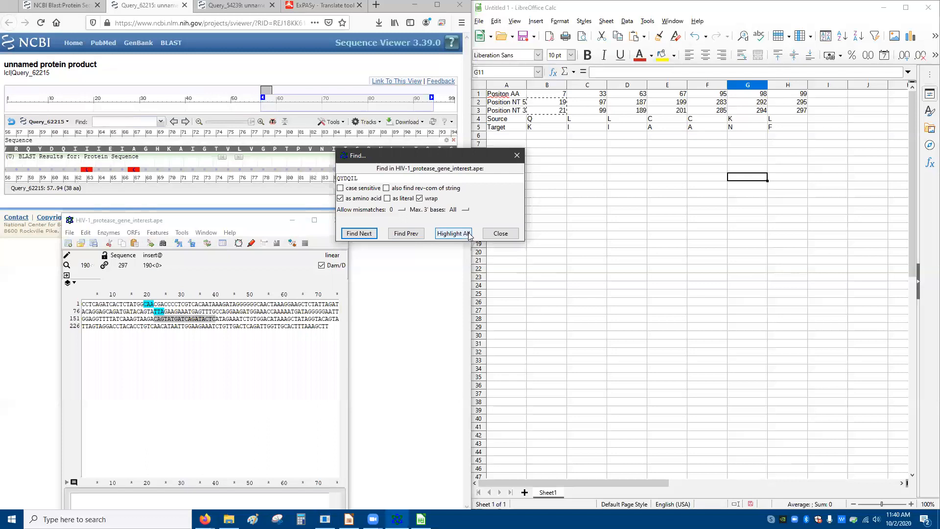
# Step: Select the final codon of the QYDQIL match, bases 187 to 189, and create a feature named I on it
pyautogui.click(497, 234)
pyautogui.hotkey('shift', 'Left')
pyautogui.hotkey('shift', 'Left')
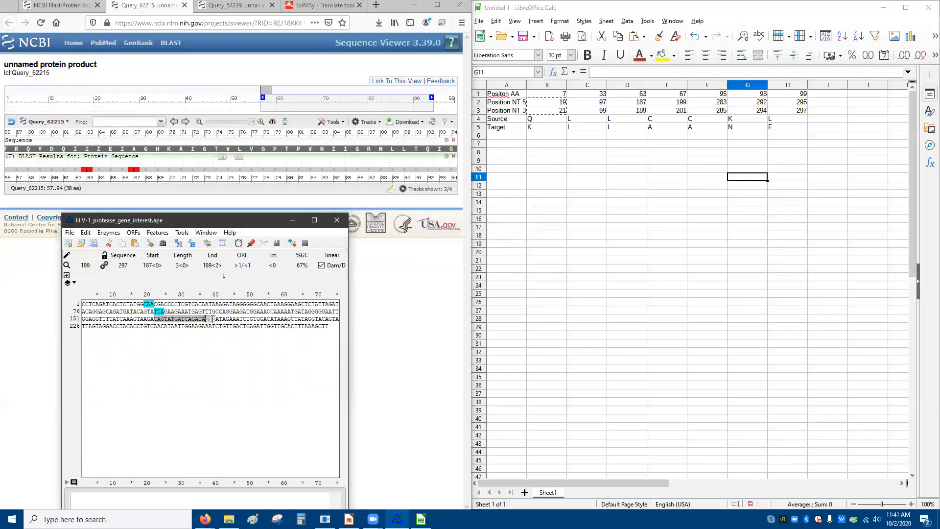
pyautogui.rightClick(212, 318)
pyautogui.click(267, 422)
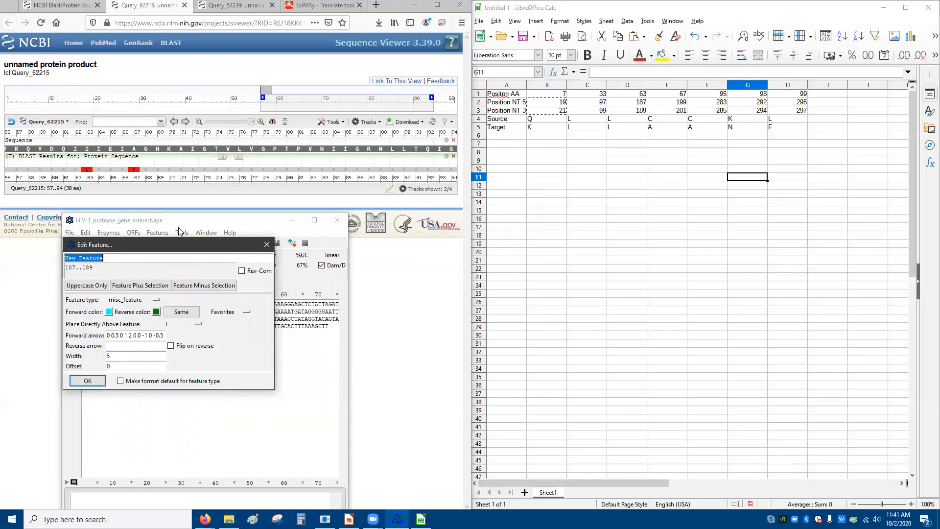
pyautogui.press('BackSpace')
pyautogui.click(87, 381)
pyautogui.click(185, 385)
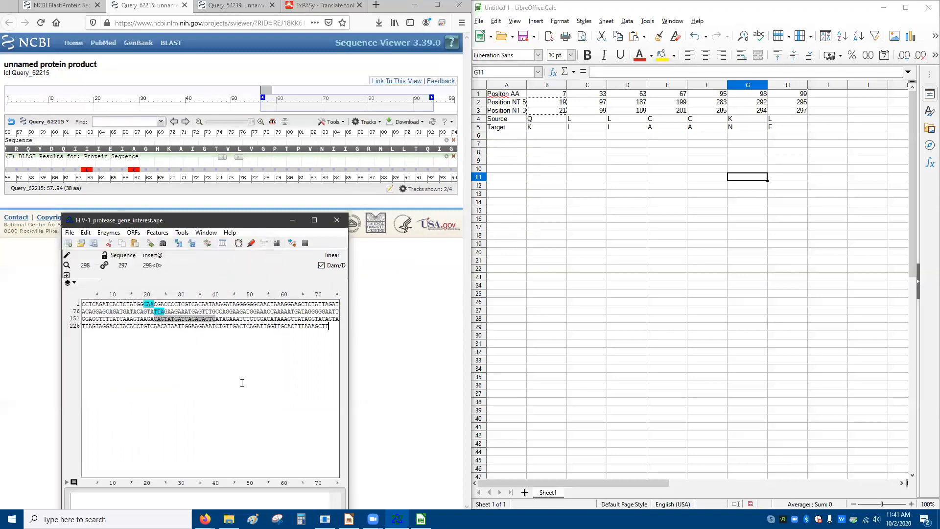
# Step: Review the settings of the feature on bases 187 to 189 without changing them
pyautogui.rightClick(211, 318)
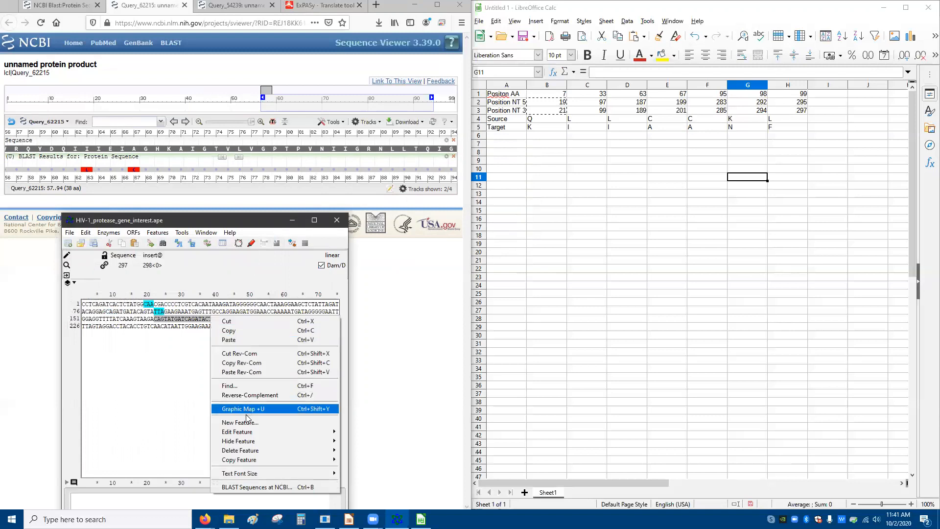
pyautogui.moveTo(248, 433)
pyautogui.click(354, 431)
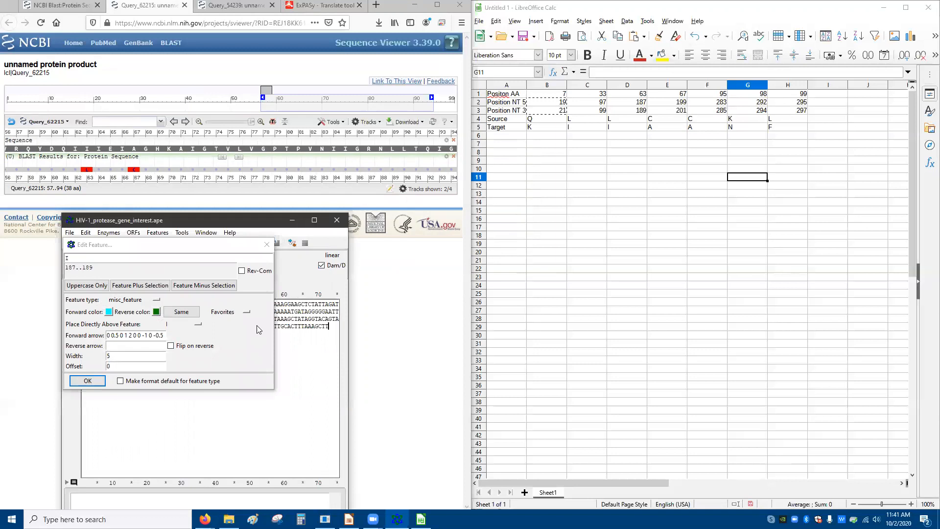
pyautogui.click(267, 244)
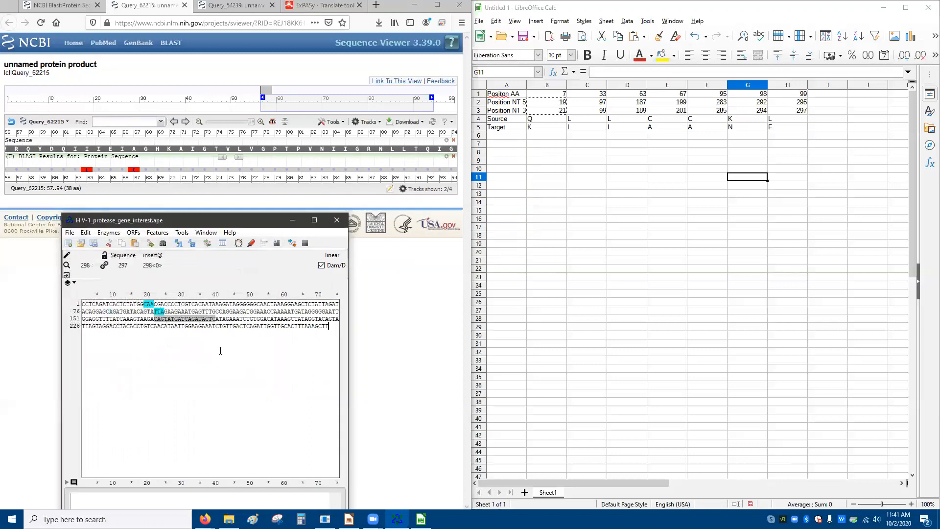
pyautogui.hotkey('ctrl', 'f')
pyautogui.click(181, 373)
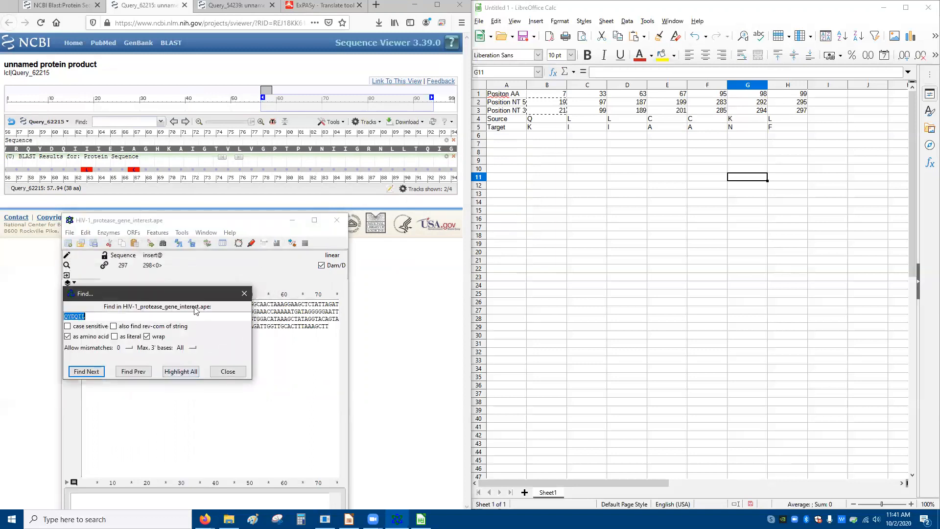
pyautogui.moveTo(197, 294); pyautogui.dragTo(315, 367)
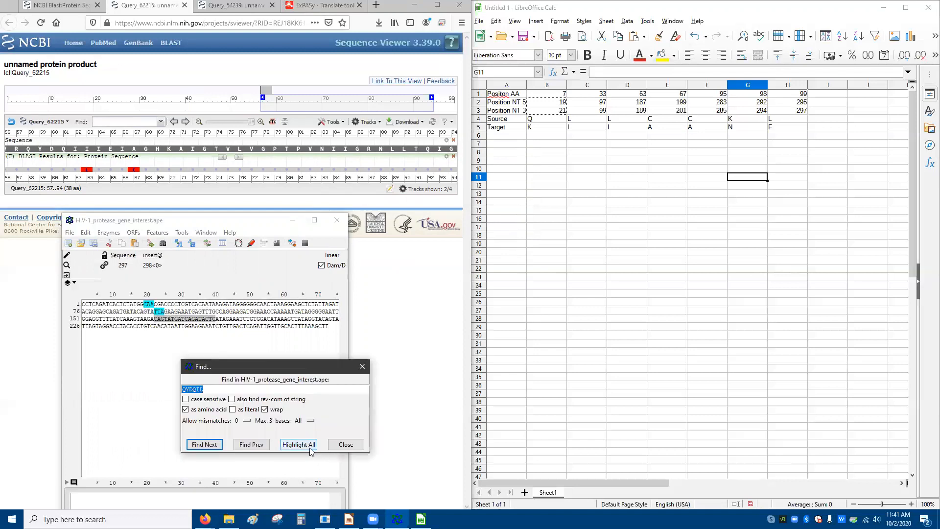
pyautogui.click(345, 444)
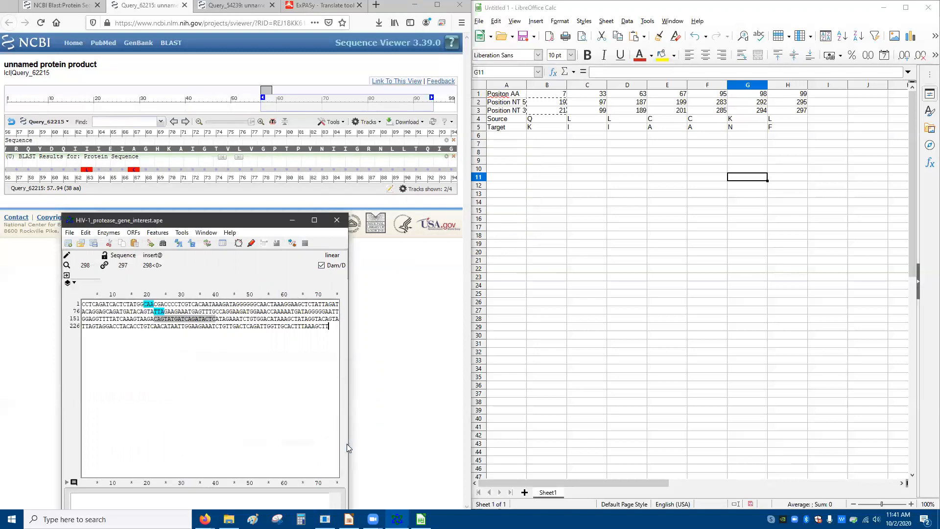
pyautogui.click(203, 319)
pyautogui.press('Right')
pyautogui.press('Right')
pyautogui.press('Right')
pyautogui.rightClick(223, 314)
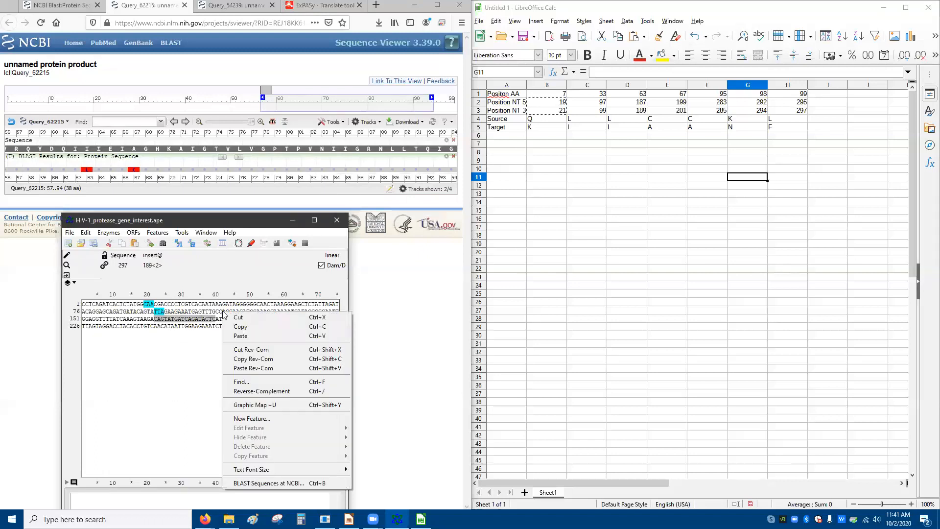
# Step: Clear the QYDQIL find highlighting from the gene sequence
pyautogui.click(132, 232)
pyautogui.click(134, 233)
pyautogui.moveTo(157, 234)
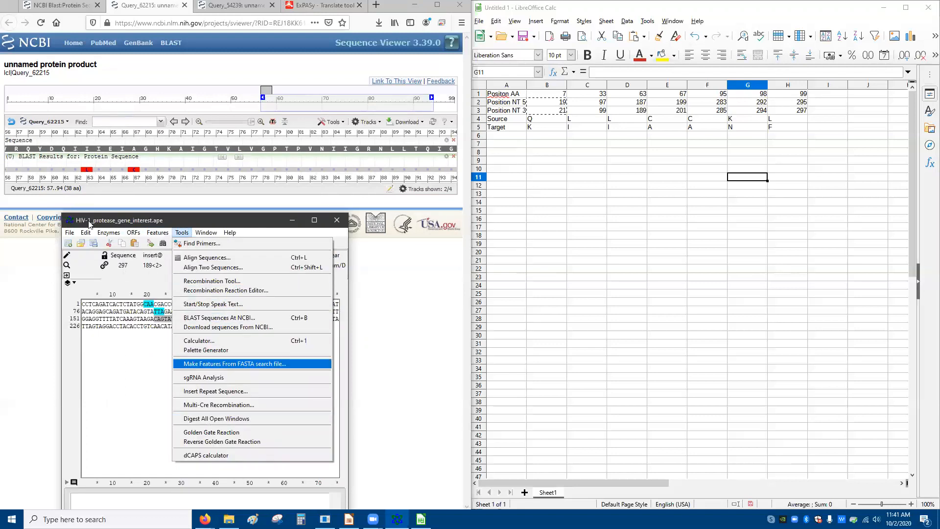
pyautogui.moveTo(86, 233)
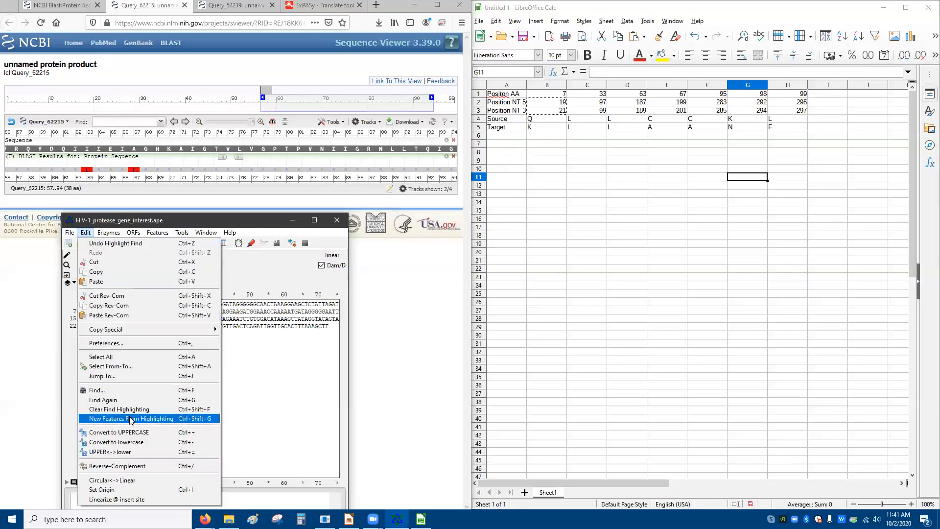
pyautogui.click(129, 400)
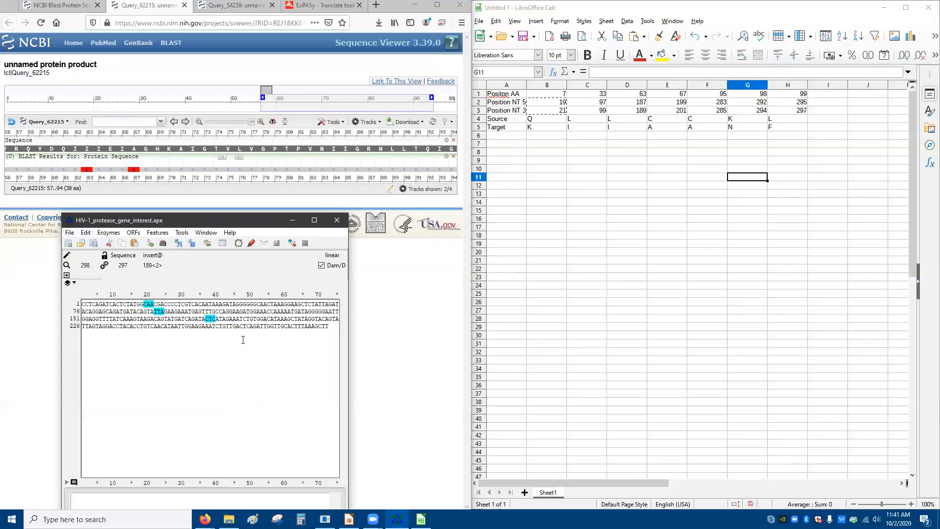
pyautogui.click(234, 324)
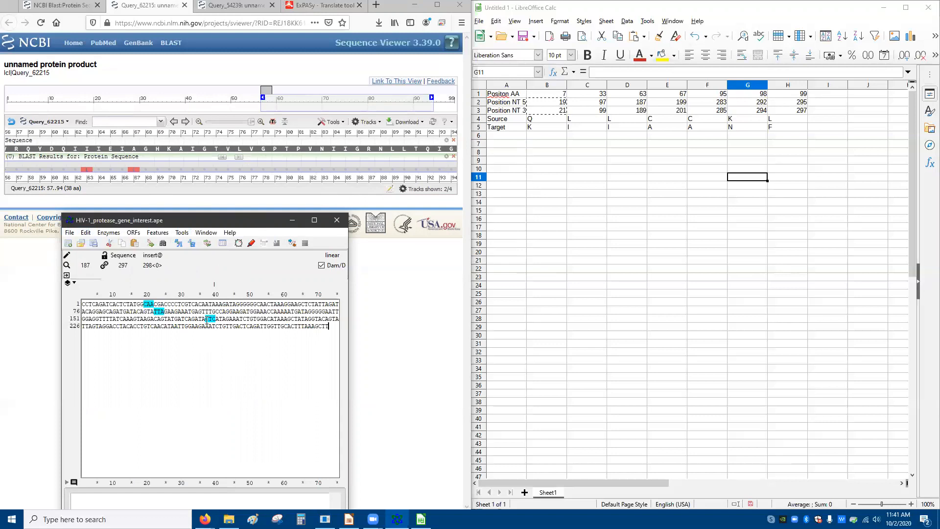
# Step: Select the codon at bases 199 to 201 of the protease gene and create a feature named A on it
pyautogui.moveTo(208, 319); pyautogui.dragTo(248, 319)
pyautogui.press('Right')
pyautogui.hotkey('shift', 'Right')
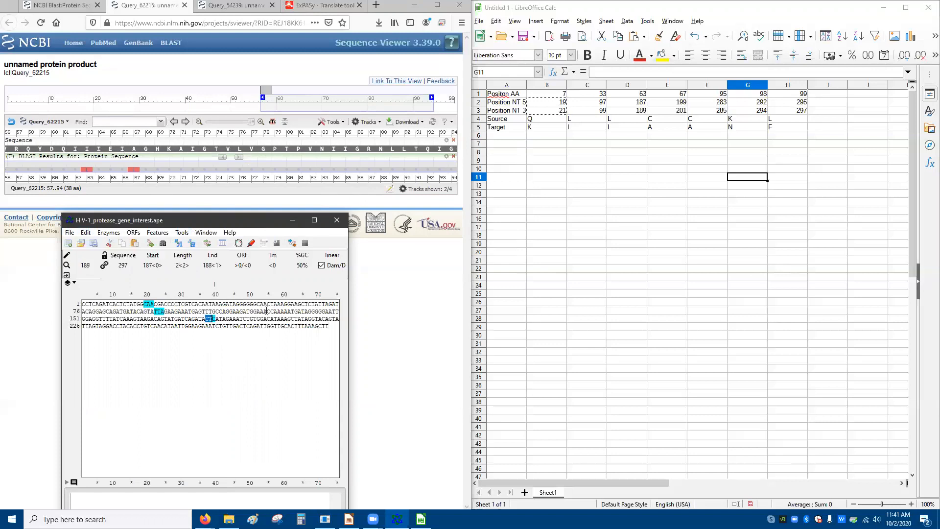
pyautogui.hotkey('shift', 'Right')
pyautogui.hotkey('shift', 'Right')
pyautogui.hotkey('shift', 'Right')
pyautogui.hotkey('shift', 'Right')
pyautogui.hotkey('shift', 'Right')
pyautogui.hotkey('shift', 'Right')
pyautogui.hotkey('shift', 'Right')
pyautogui.hotkey('shift', 'Right')
pyautogui.hotkey('shift', 'Right')
pyautogui.hotkey('shift', 'Right')
pyautogui.hotkey('shift', 'Right')
pyautogui.hotkey('shift', 'Right')
pyautogui.hotkey('shift', 'Right')
pyautogui.hotkey('shift', 'Left')
pyautogui.press('Right')
pyautogui.hotkey('shift', 'Left')
pyautogui.hotkey('shift', 'Left')
pyautogui.hotkey('shift', 'Left')
pyautogui.rightClick(255, 319)
pyautogui.click(294, 424)
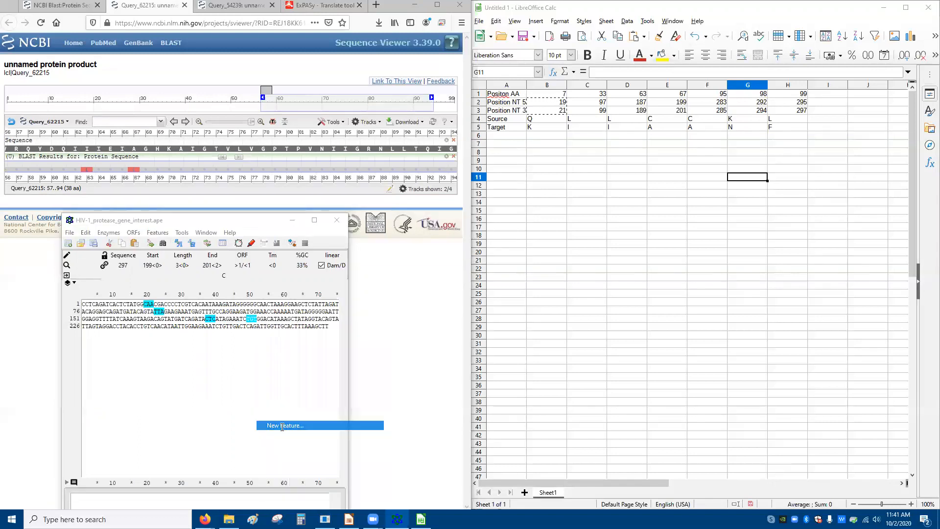
pyautogui.write('a')
pyautogui.press('BackSpace')
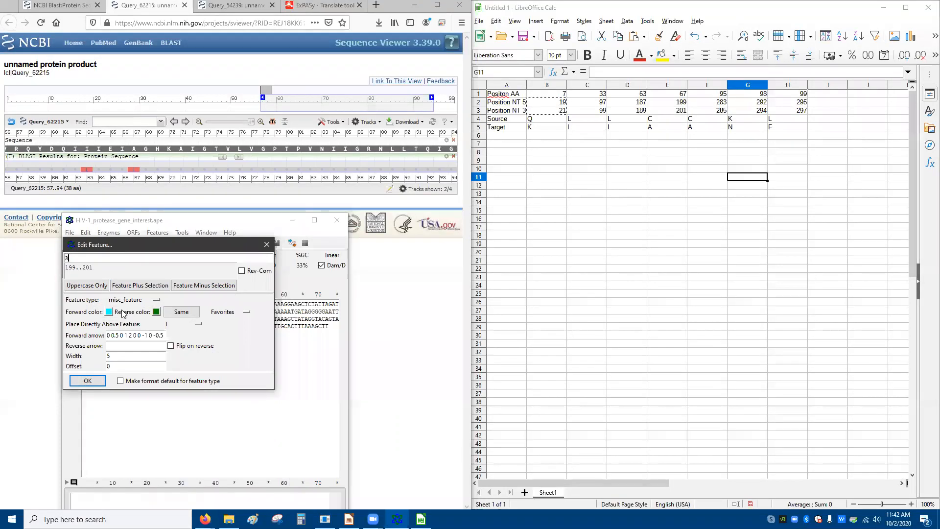
pyautogui.click(87, 380)
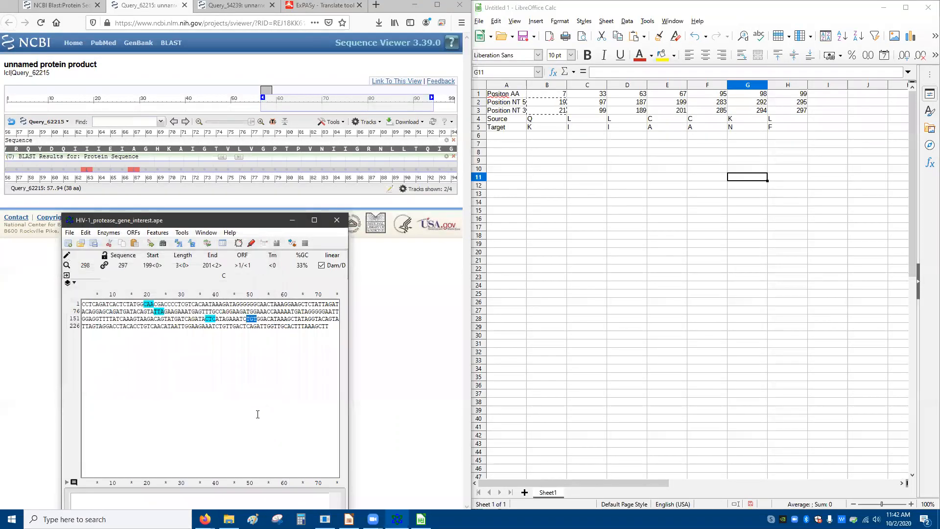
# Step: Select the gene's last codon, bases 295 to 297, and create a feature named F on it
pyautogui.moveTo(268, 91); pyautogui.dragTo(370, 90)
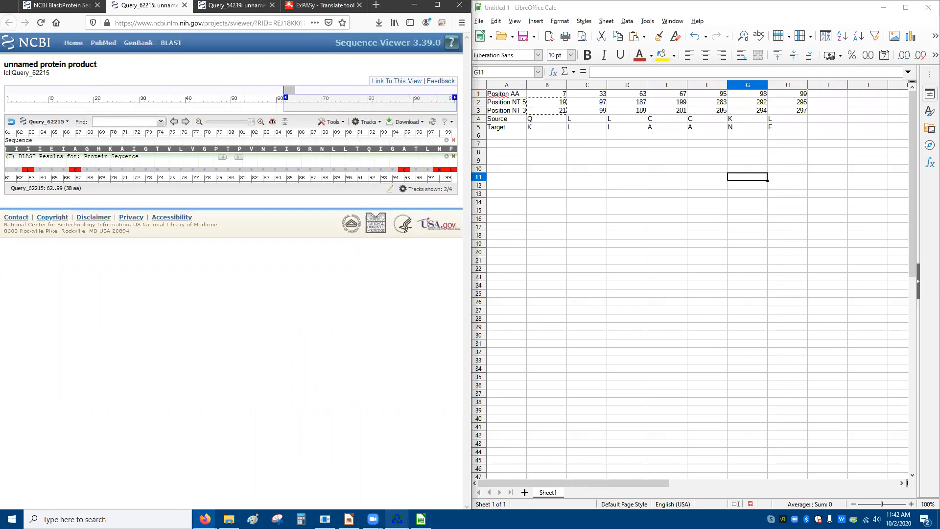
pyautogui.click(398, 519)
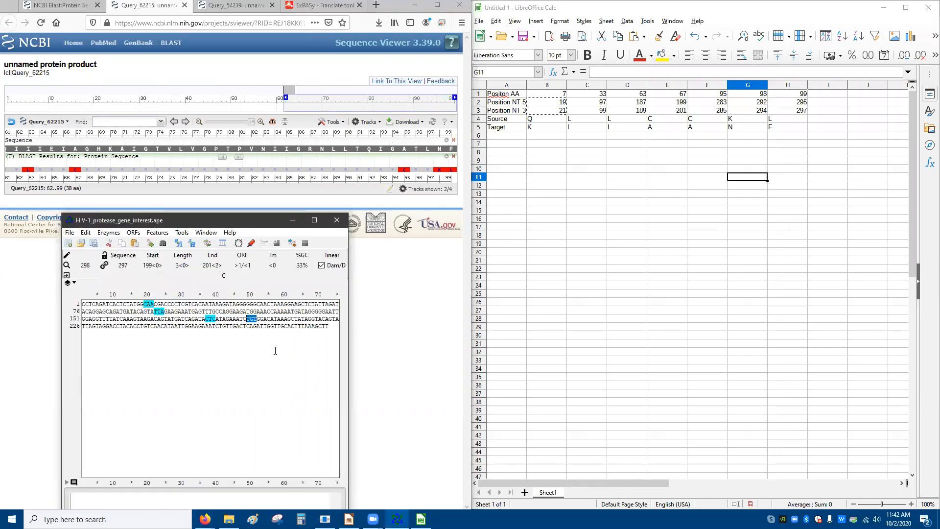
pyautogui.click(274, 374)
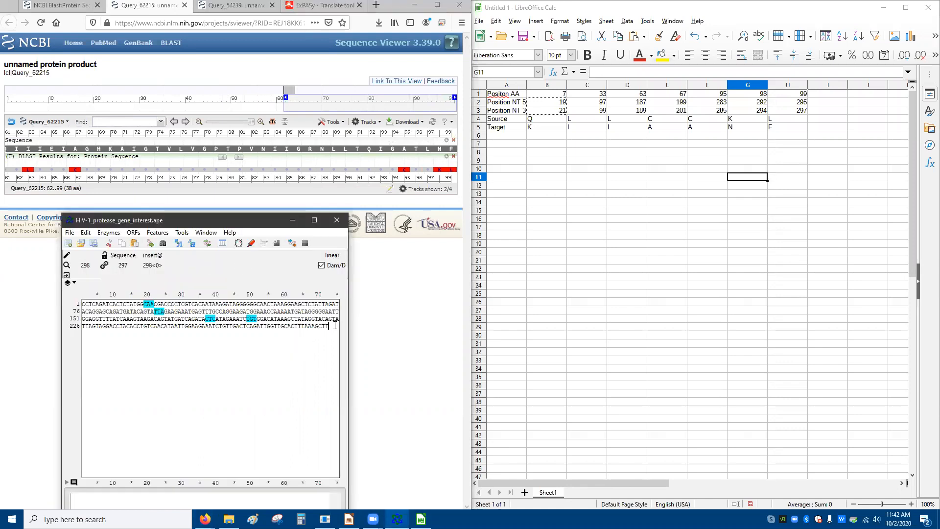
pyautogui.hotkey('shift', 'Left')
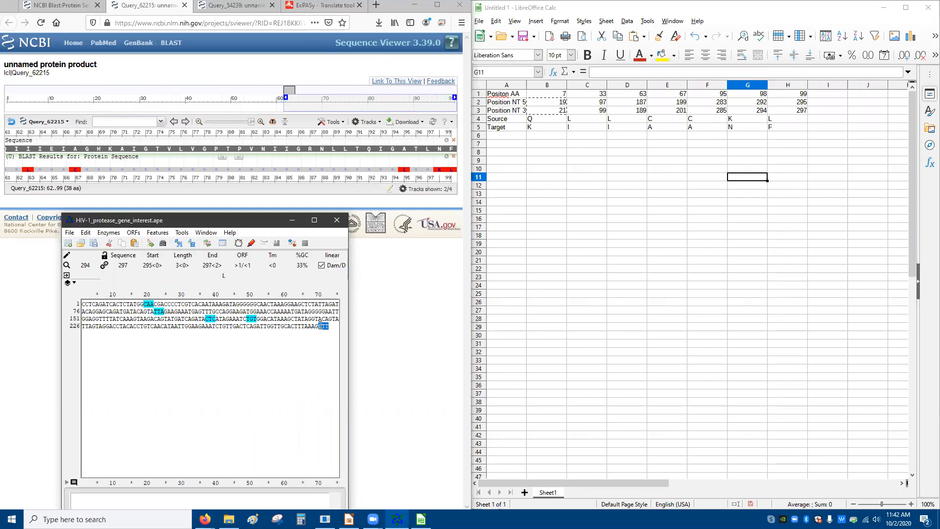
pyautogui.rightClick(321, 325)
pyautogui.click(372, 433)
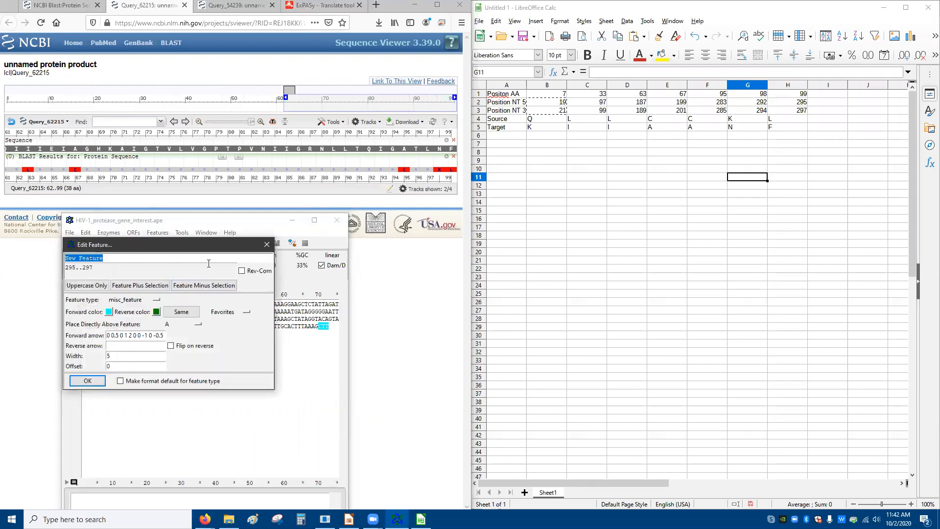
pyautogui.write('F')
pyautogui.click(86, 379)
# Step: Select the codon at bases 292 to 294, just before the last one, and create a feature named N on it
pyautogui.press('Left')
pyautogui.press('Left')
pyautogui.press('Left')
pyautogui.hotkey('shift', 'Left')
pyautogui.hotkey('shift', 'Left')
pyautogui.hotkey('shift', 'Left')
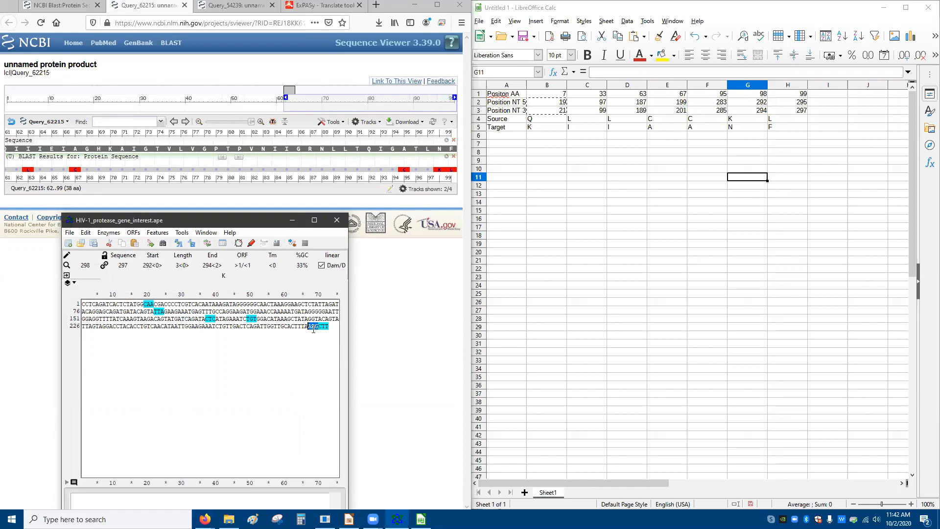
pyautogui.rightClick(314, 327)
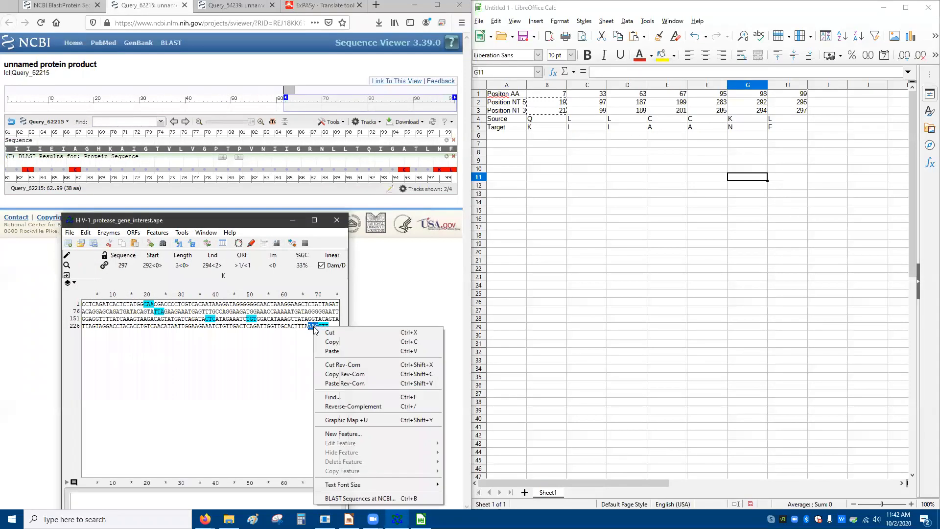
pyautogui.click(341, 434)
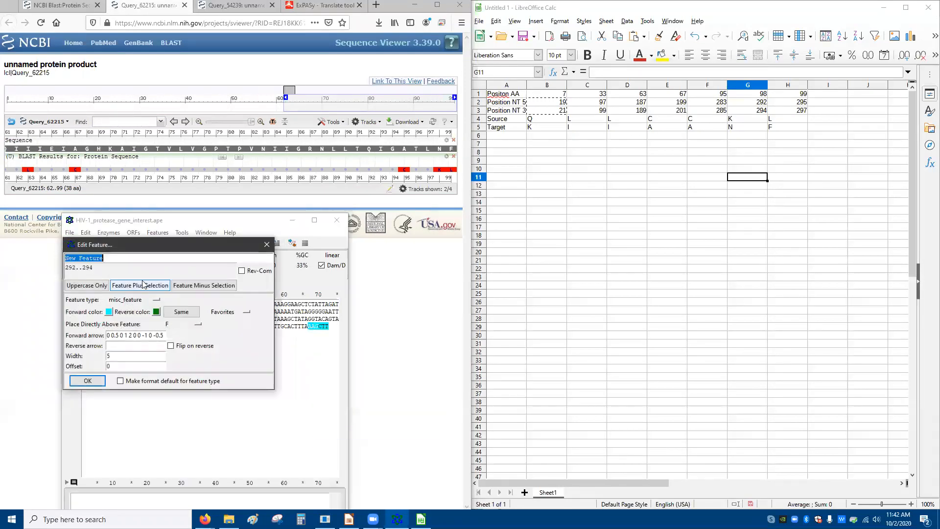
pyautogui.write('n')
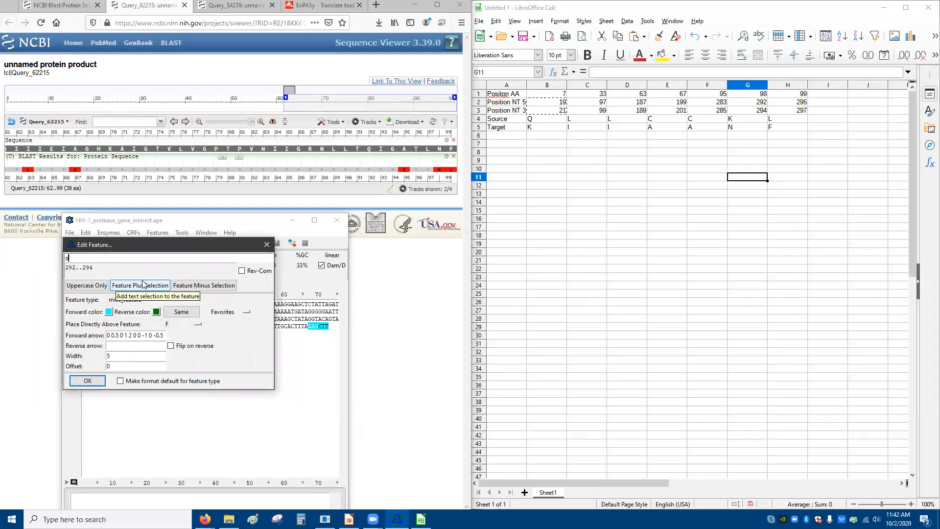
pyautogui.click(88, 381)
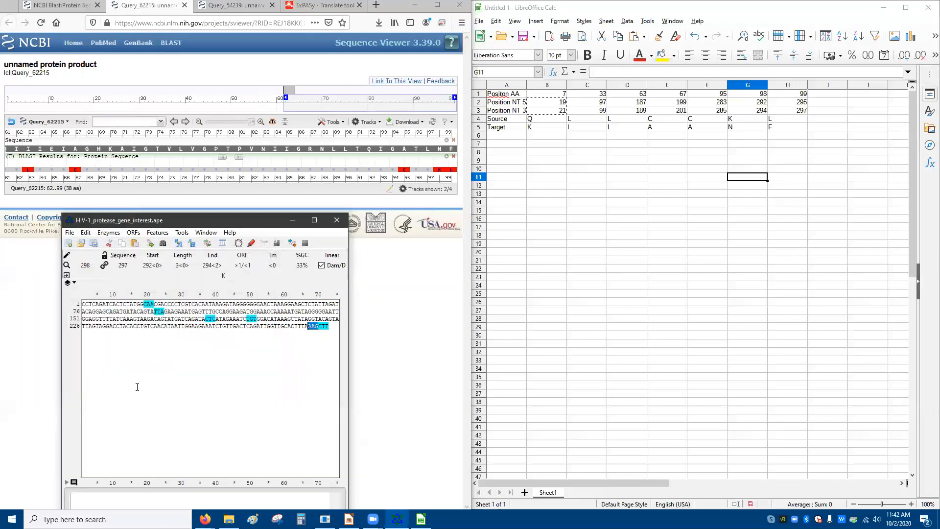
# Step: Select the codon at bases 283 to 285 and create a feature named A on it
pyautogui.press('Left')
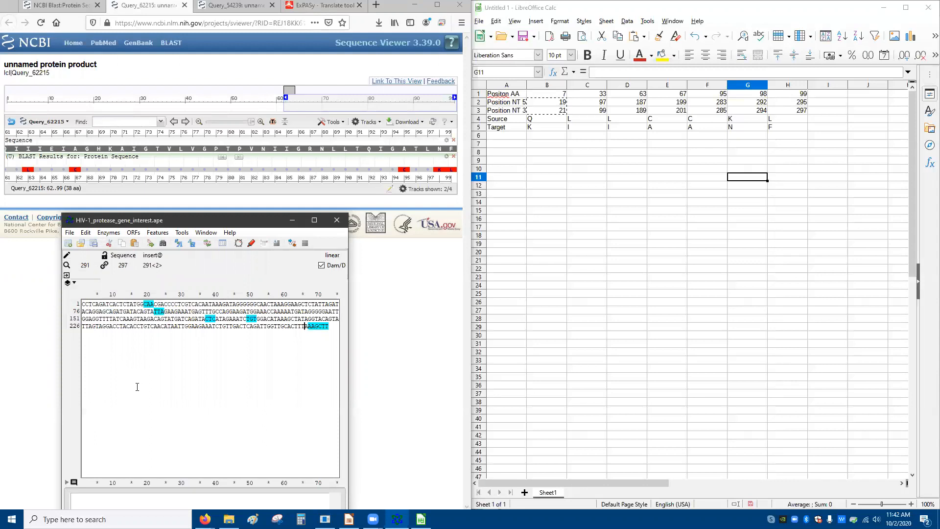
pyautogui.hotkey('shift', 'Left')
pyautogui.hotkey('shift', 'Left')
pyautogui.hotkey('shift', 'Left')
pyautogui.hotkey('shift', 'Left')
pyautogui.hotkey('shift', 'Left')
pyautogui.press('Left')
pyautogui.hotkey('shift', 'Left')
pyautogui.hotkey('shift', 'Left')
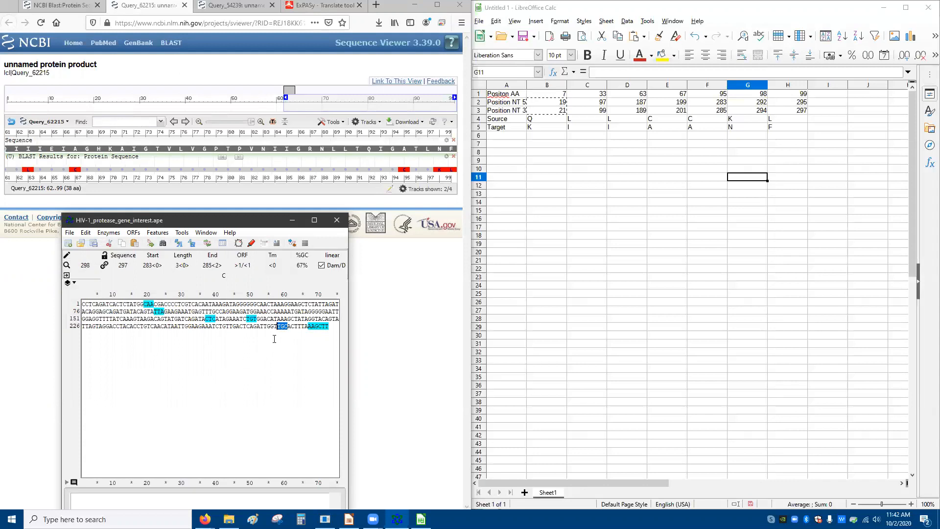
pyautogui.rightClick(276, 339)
pyautogui.click(306, 433)
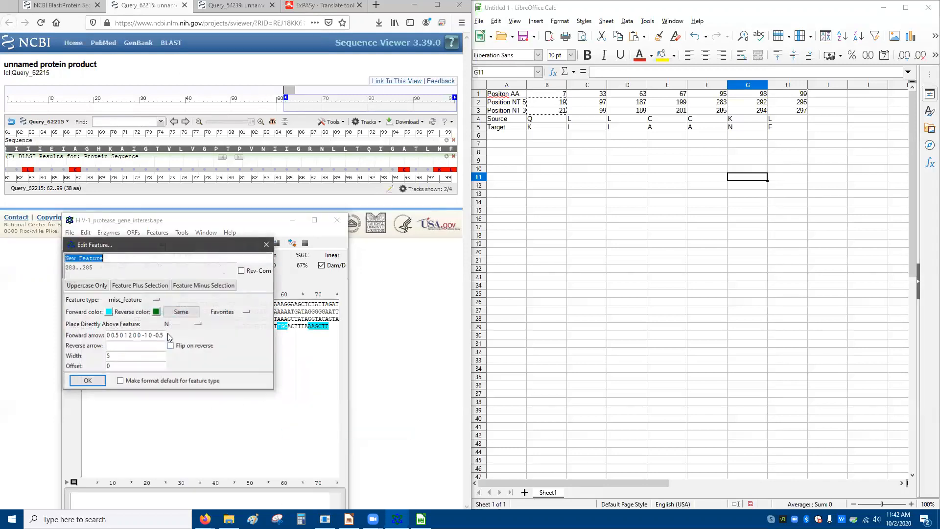
pyautogui.click(87, 380)
# Step: Append two stop codons, TAGTAG, to the end of the gene sequence
pyautogui.click(285, 390)
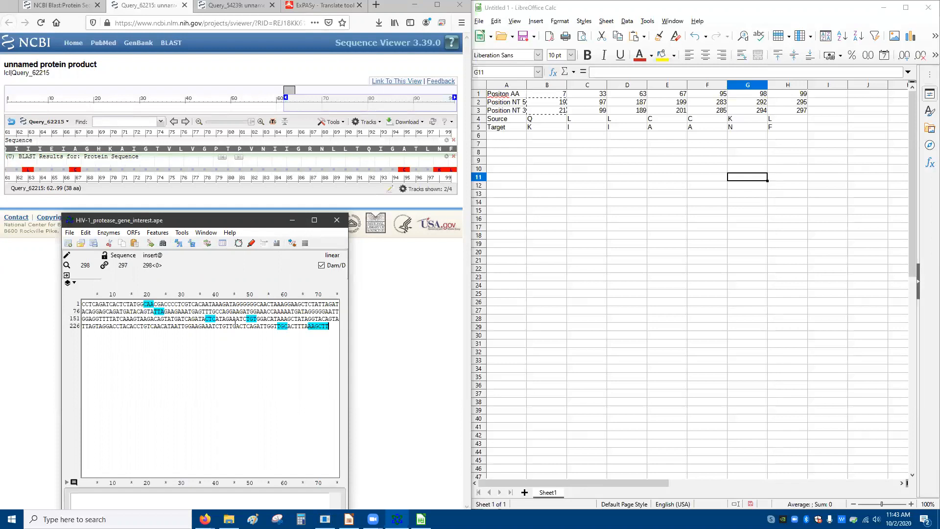
pyautogui.write('t')
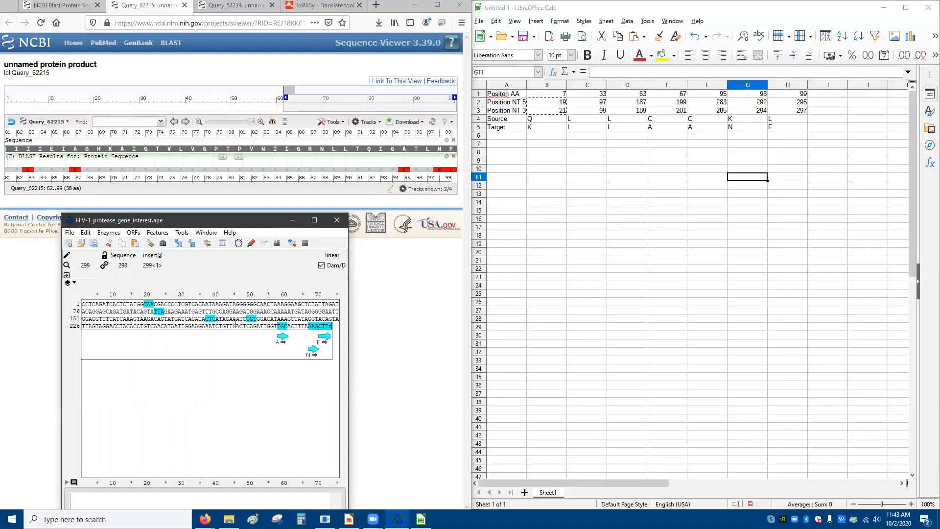
pyautogui.write('tat')
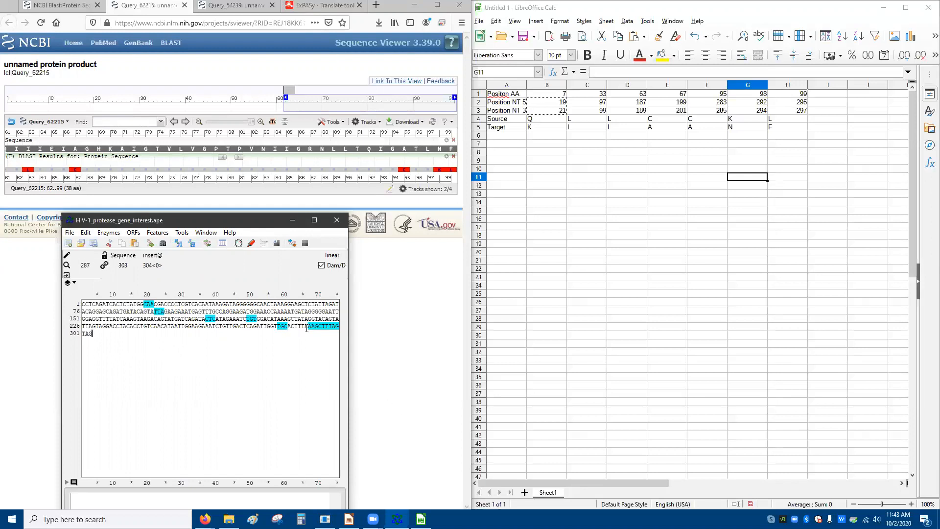
# Step: Hide the F feature at the end of the gene sequence
pyautogui.click(337, 324)
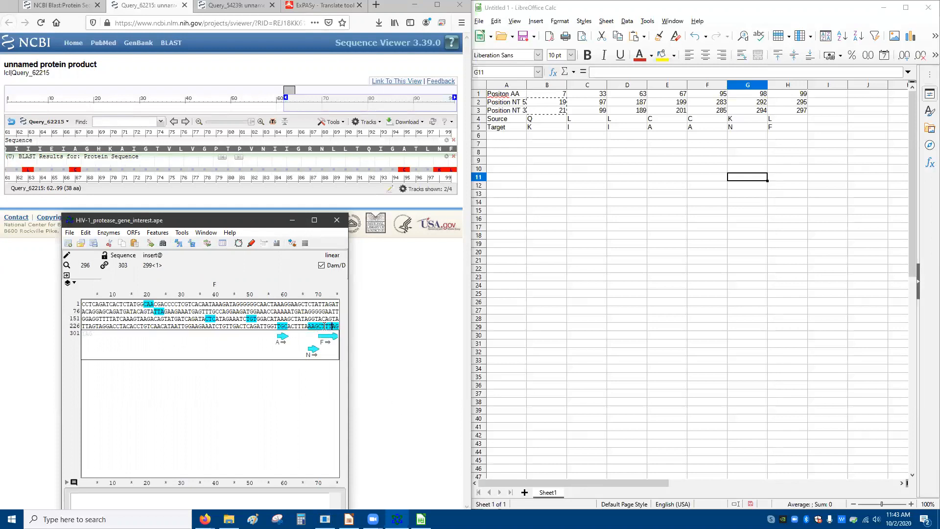
pyautogui.rightClick(331, 328)
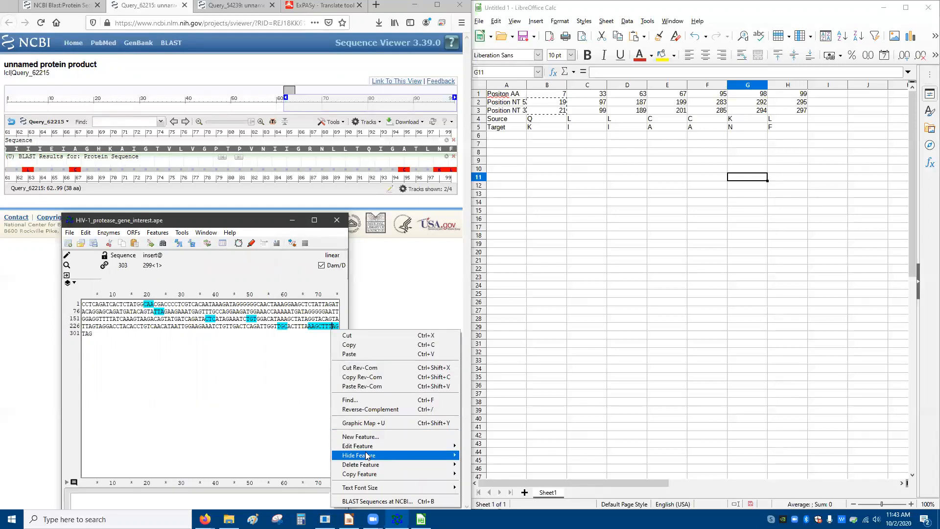
pyautogui.moveTo(366, 456)
pyautogui.click(470, 456)
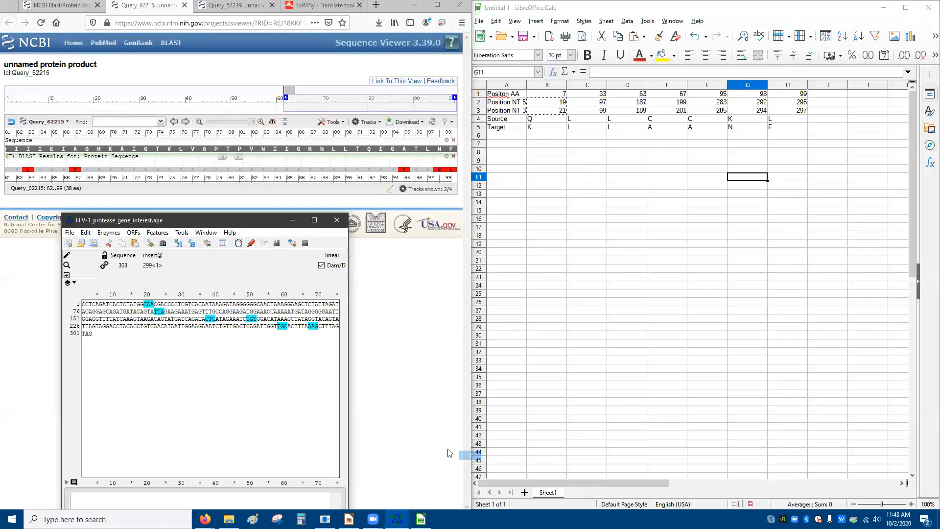
# Step: Display the gene's feature list above the sequence and look through its entries
pyautogui.rightClick(324, 331)
pyautogui.moveTo(356, 462)
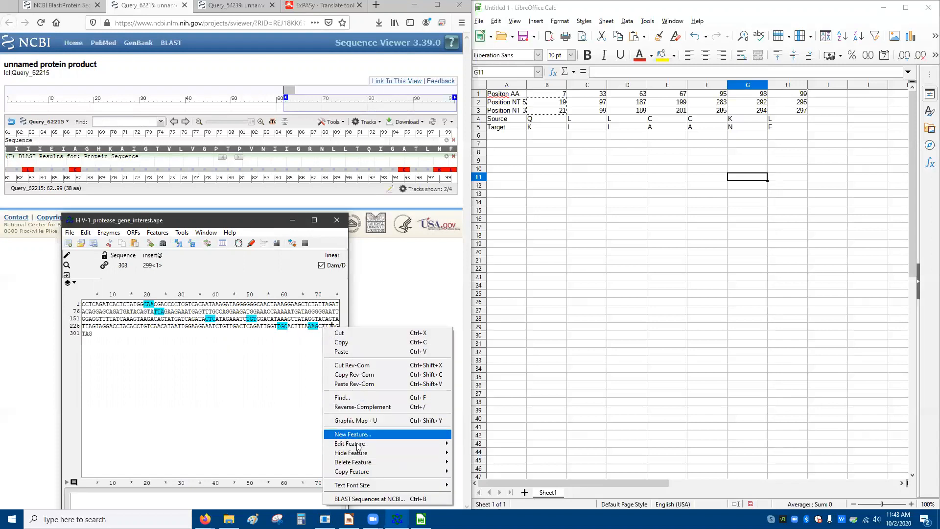
pyautogui.click(268, 428)
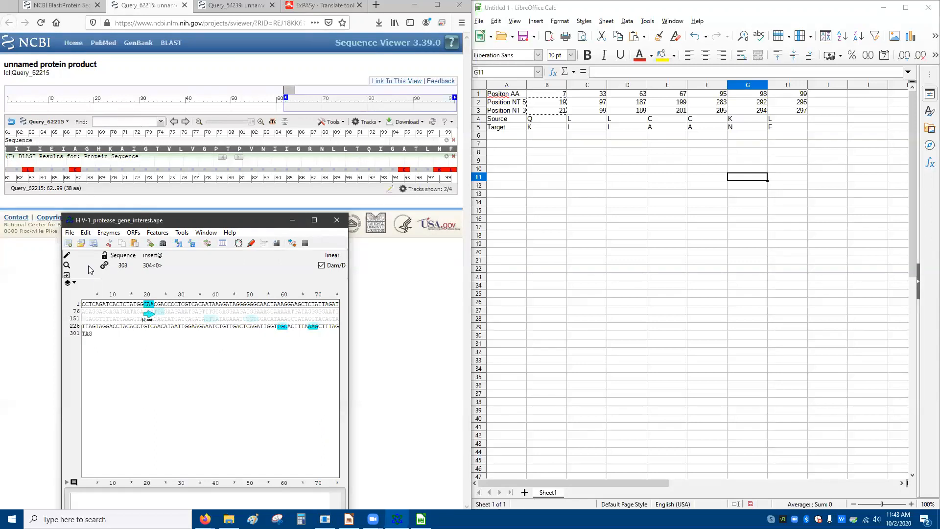
pyautogui.click(69, 284)
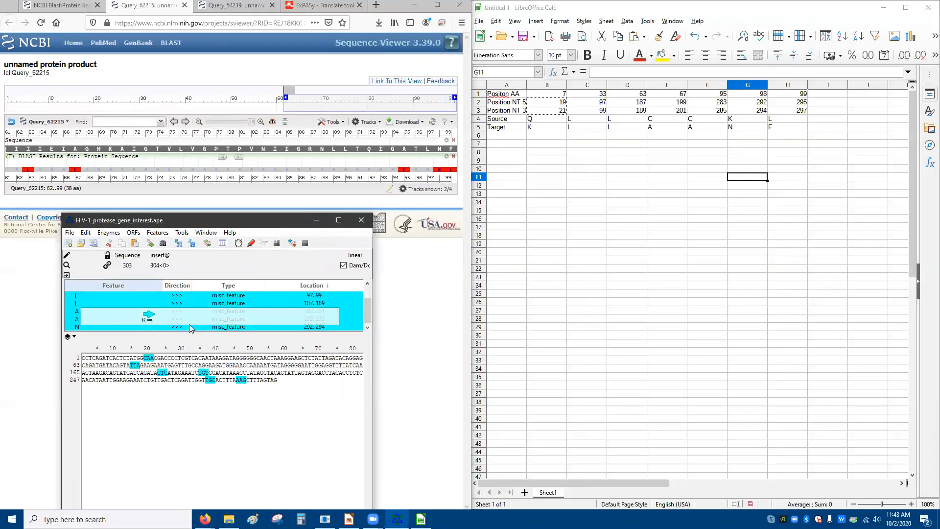
pyautogui.moveTo(189, 324); pyautogui.dragTo(184, 321)
pyautogui.scroll(2, 131, 316)
pyautogui.scroll(-2, 131, 316)
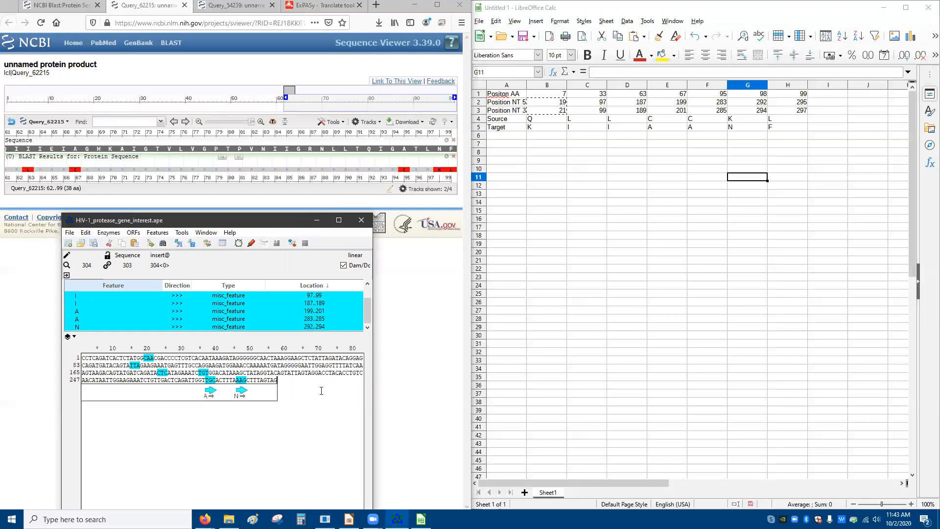
# Step: Maximize the HIV-1_protease_gene_interest.ape sequence window
pyautogui.click(339, 367)
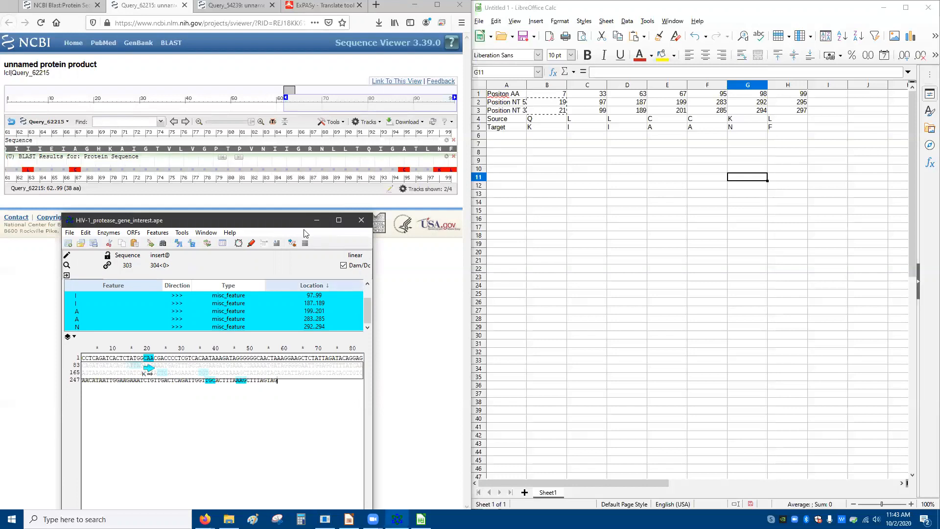
pyautogui.click(338, 220)
pyautogui.rightClick(231, 265)
pyautogui.click(231, 265)
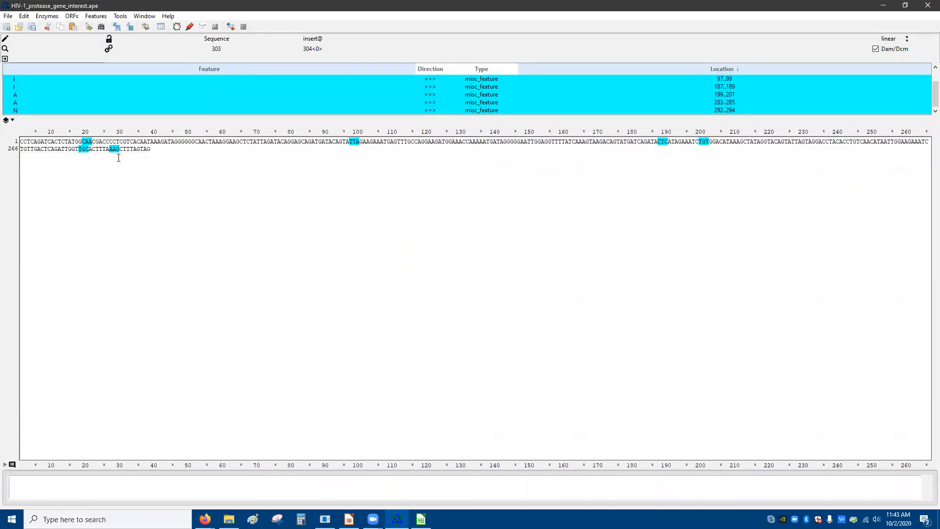
pyautogui.click(5, 39)
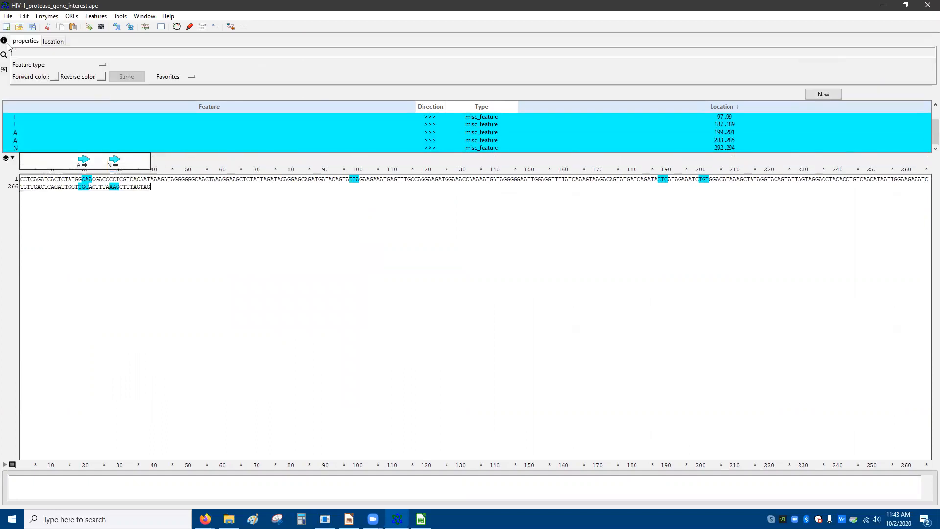
pyautogui.click(5, 55)
pyautogui.click(4, 42)
pyautogui.click(4, 41)
pyautogui.rightClick(165, 153)
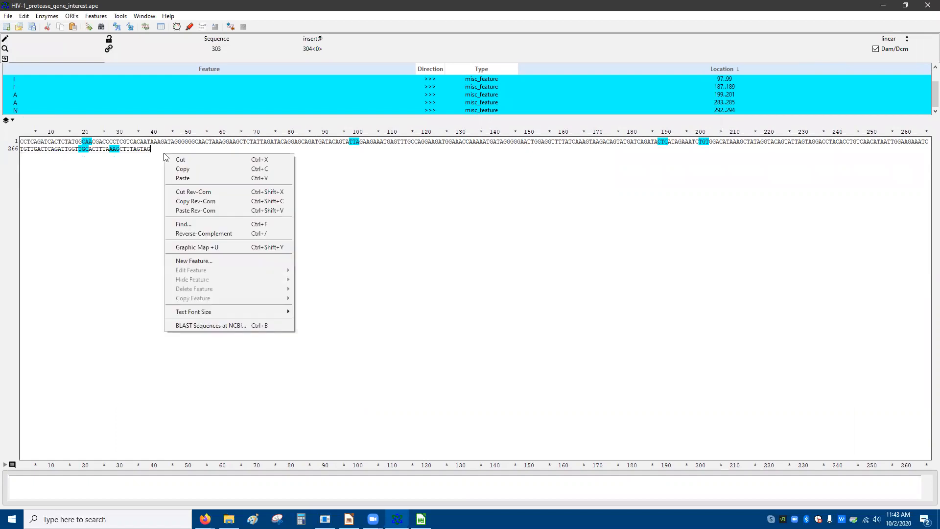
pyautogui.click(149, 246)
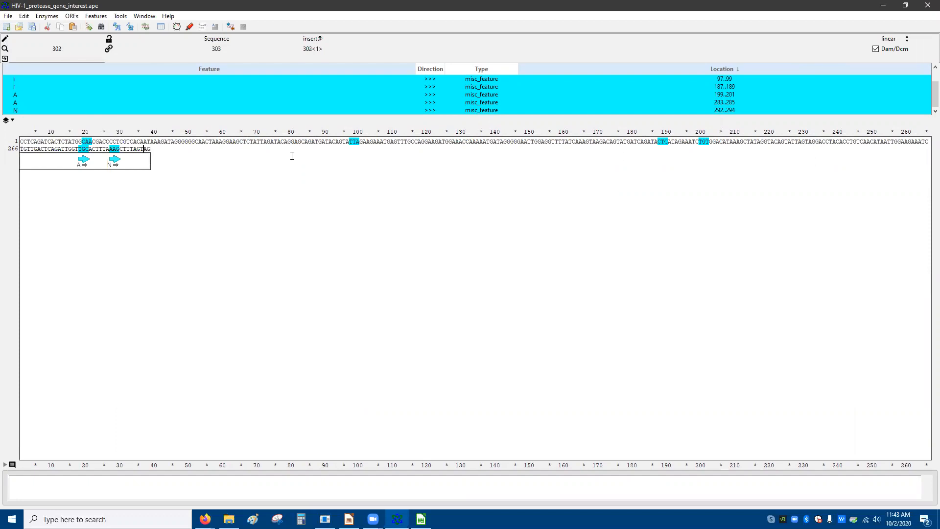
# Step: Open the F feature on bases 295..300 for editing, check its type, favorites and placement options, and confirm the settings
pyautogui.rightClick(122, 151)
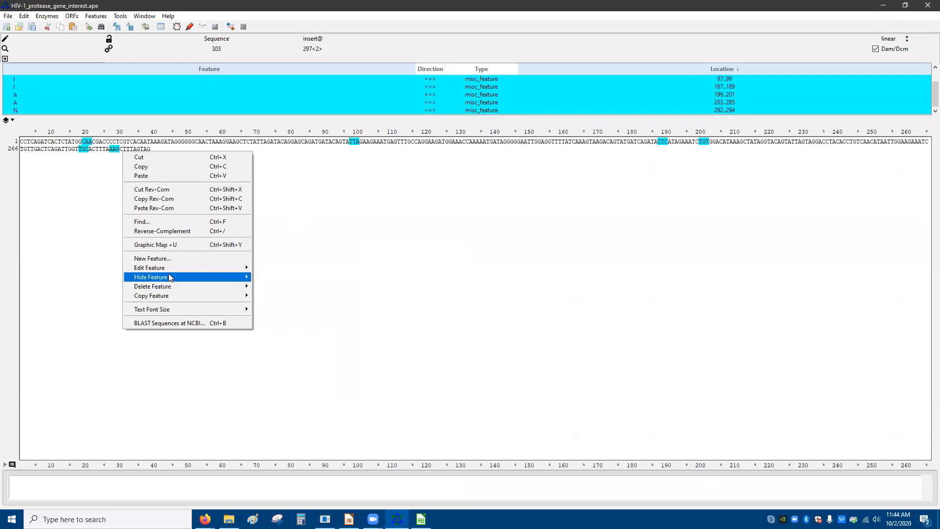
pyautogui.moveTo(166, 267)
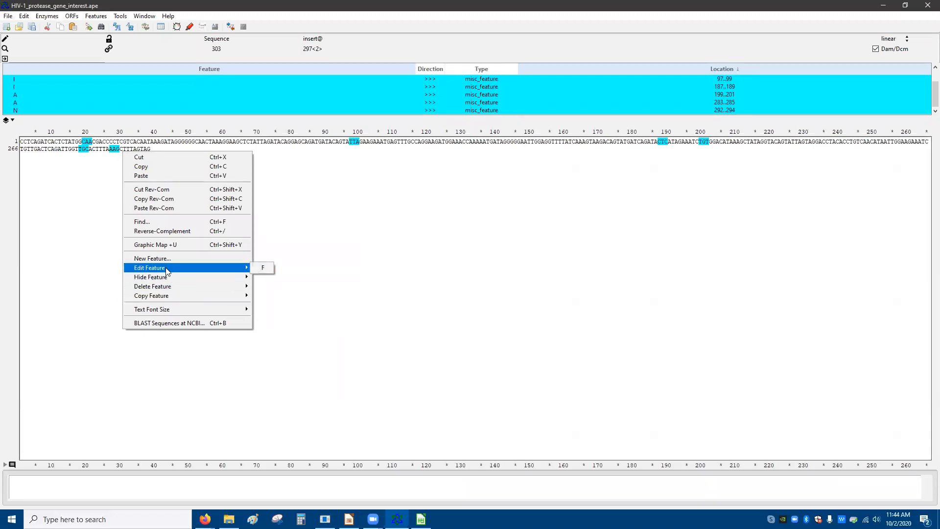
pyautogui.click(265, 268)
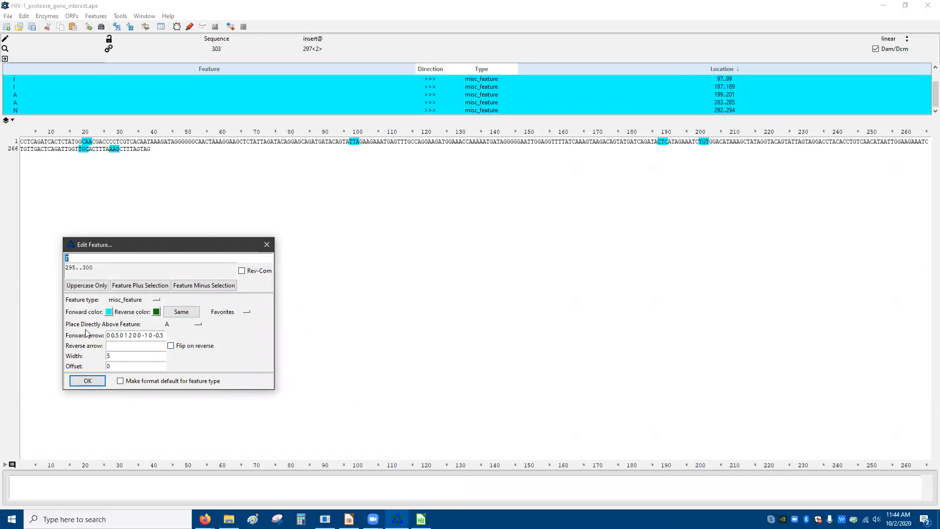
pyautogui.click(157, 300)
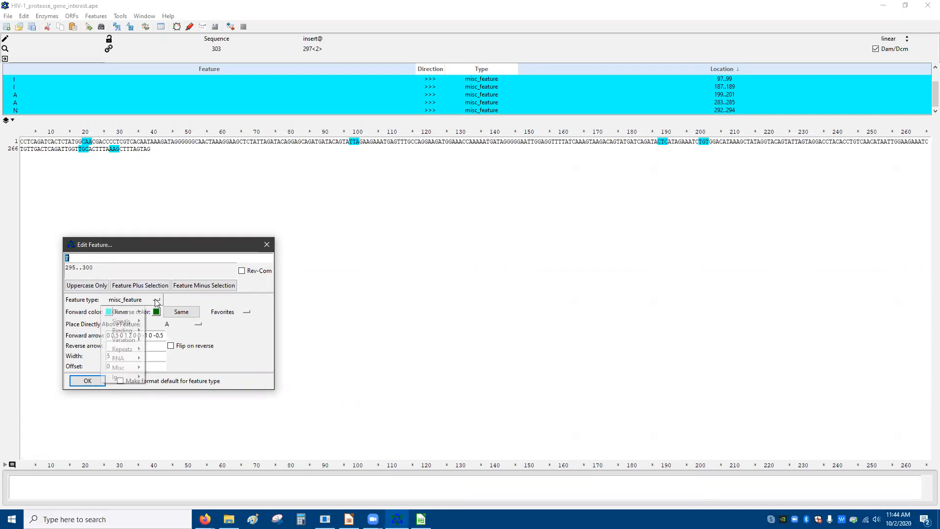
pyautogui.click(247, 312)
pyautogui.click(243, 369)
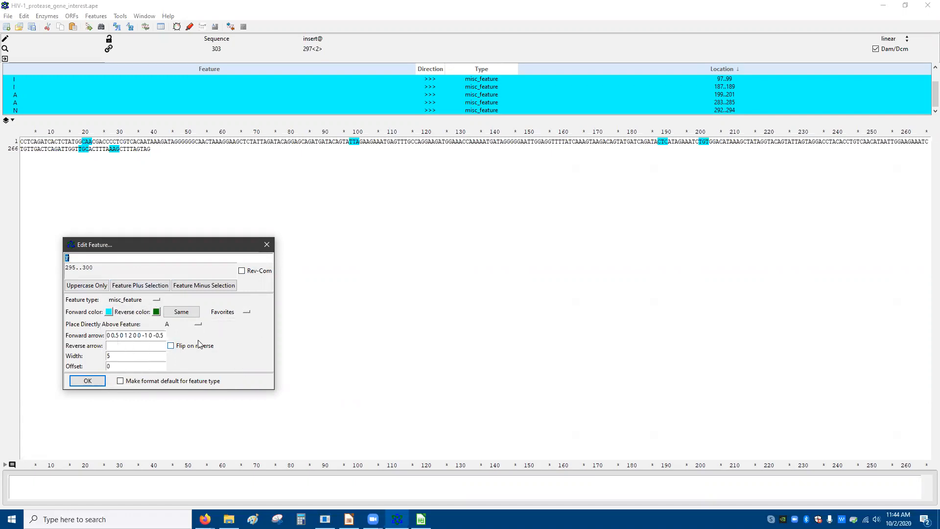
pyautogui.click(198, 324)
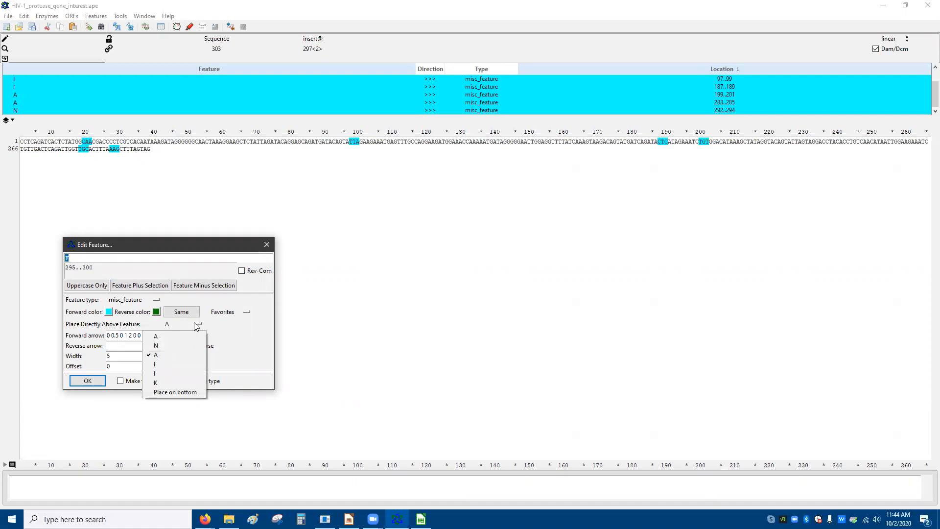
pyautogui.click(230, 342)
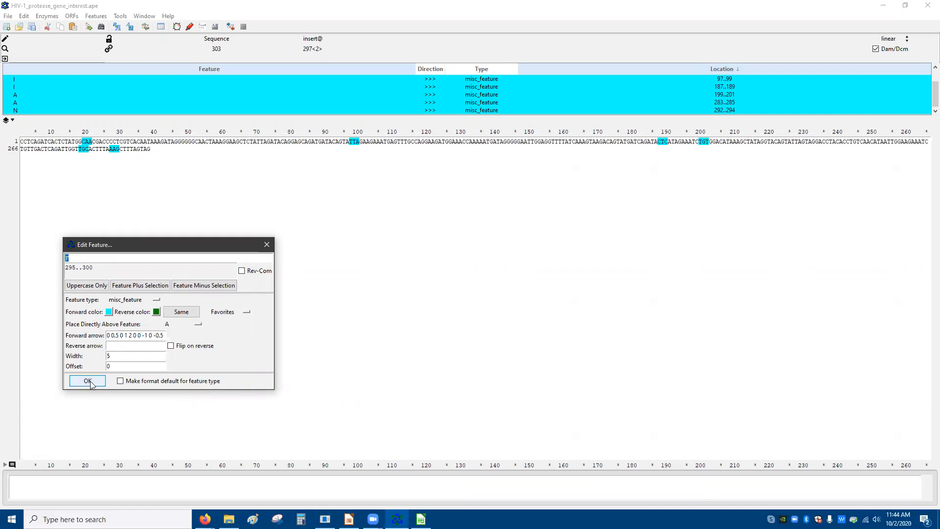
pyautogui.click(87, 381)
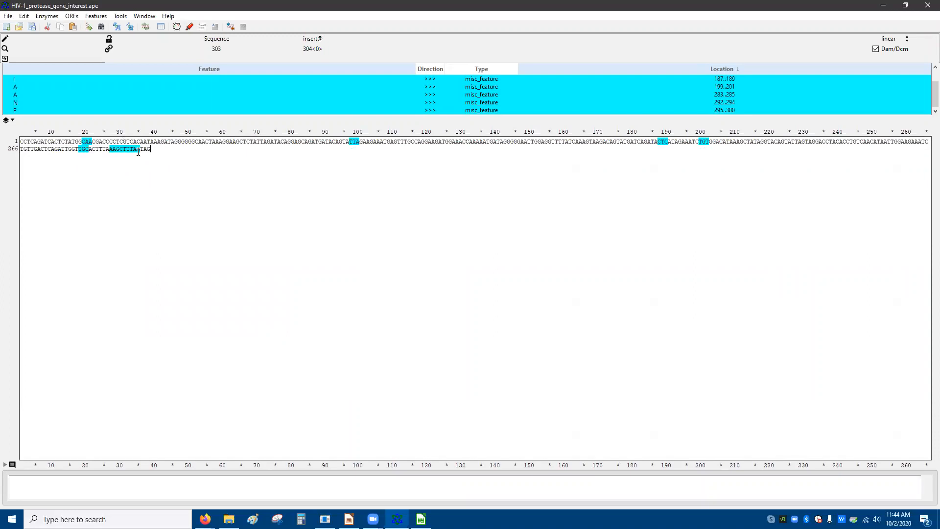
# Step: Delete the F feature spanning bases 295..300 near the end of the sequence
pyautogui.click(138, 151)
pyautogui.hotkey('shift', 'Left')
pyautogui.hotkey('shift', 'Left')
pyautogui.hotkey('shift', 'Left')
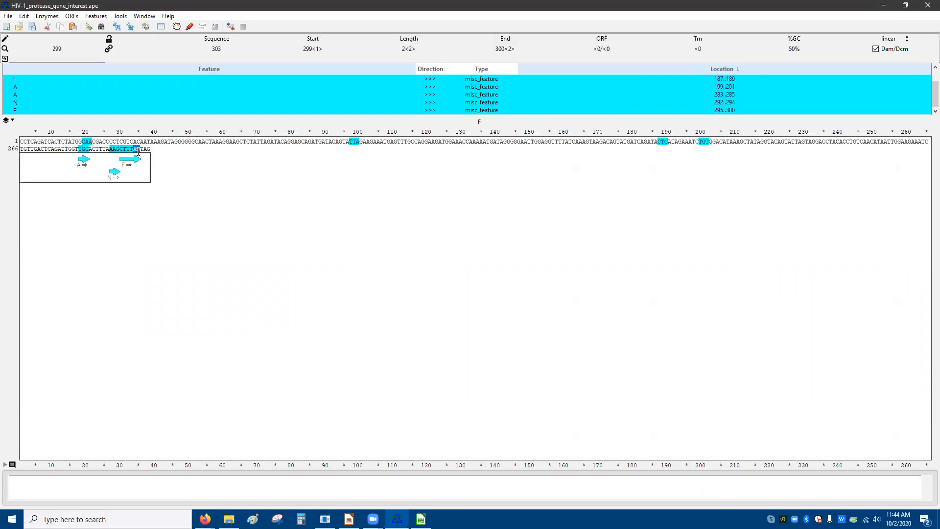
pyautogui.rightClick(139, 151)
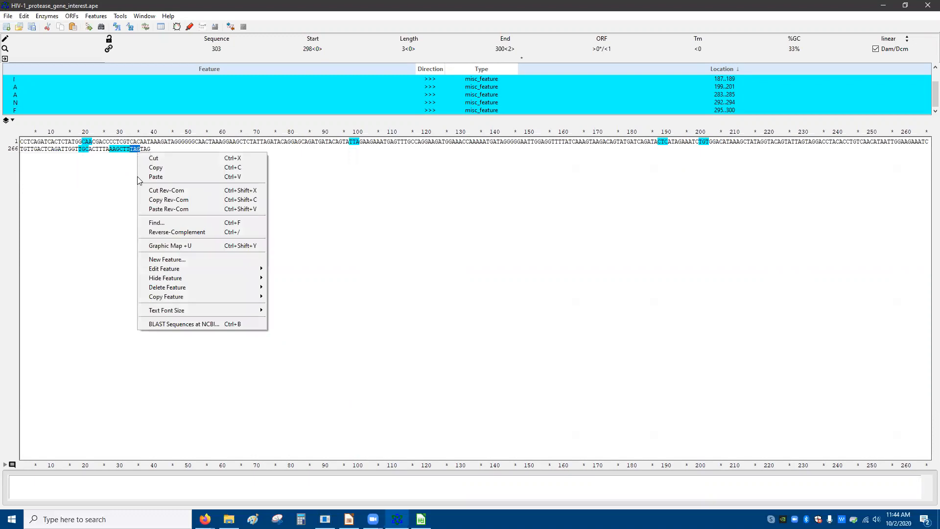
pyautogui.moveTo(204, 286)
pyautogui.click(277, 288)
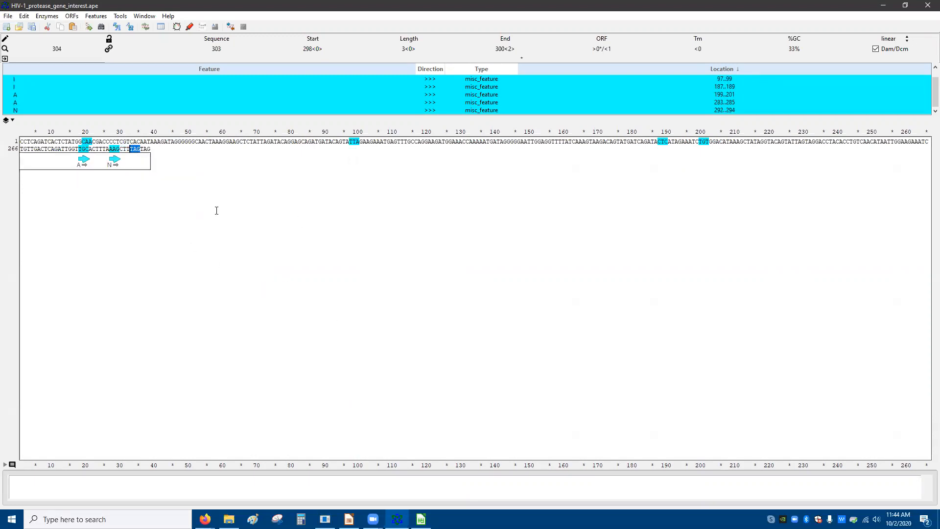
# Step: Create a misc_feature named F on bases 295..297, directly after the N feature
pyautogui.press('Left')
pyautogui.hotkey('shift', 'Left')
pyautogui.hotkey('shift', 'Left')
pyautogui.hotkey('shift', 'Left')
pyautogui.rightClick(128, 149)
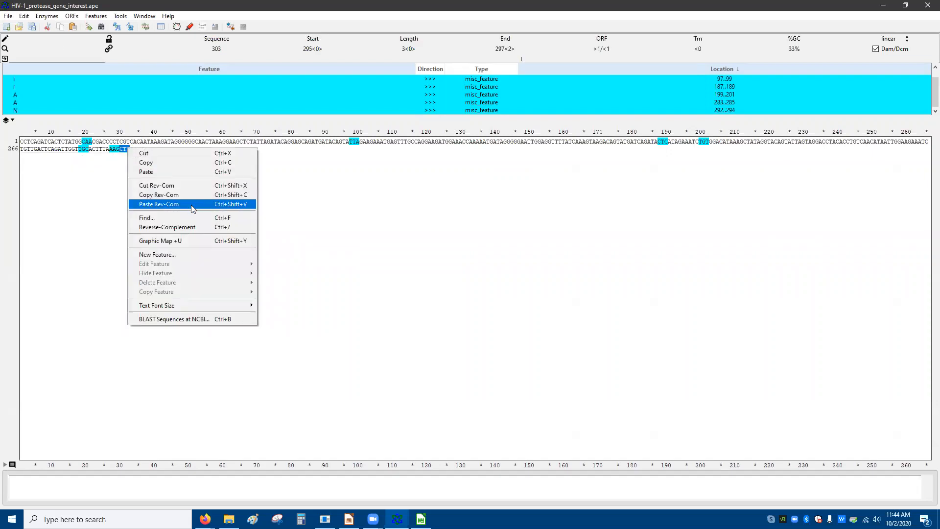
pyautogui.click(157, 254)
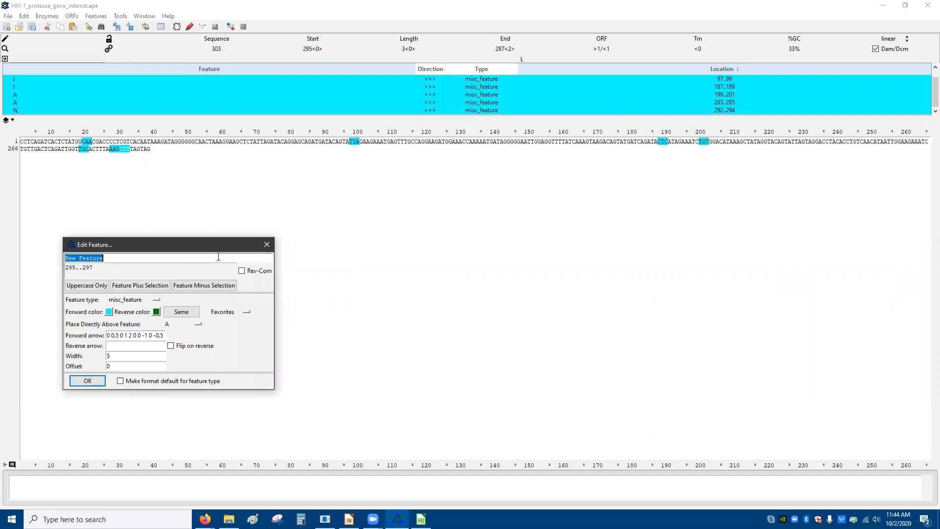
pyautogui.write('E')
pyautogui.click(87, 381)
pyautogui.click(247, 170)
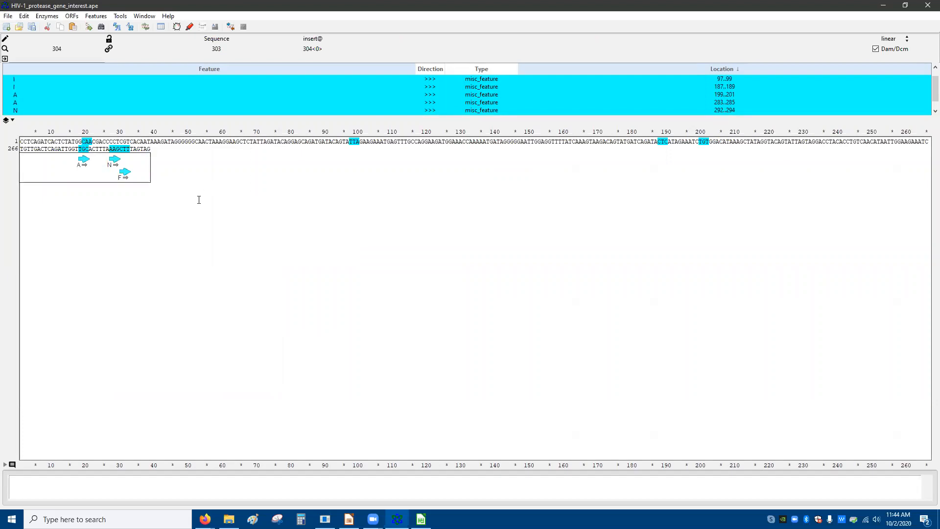
# Step: Place the cursor before the first base of the sequence and switch to the NCBI Sequence Viewer window in Firefox
pyautogui.click(21, 141)
pyautogui.click(21, 139)
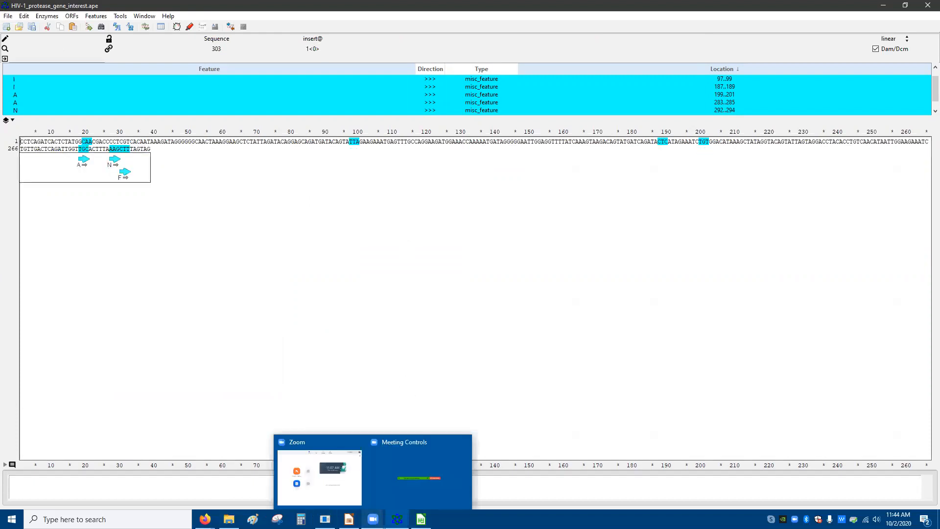
pyautogui.moveTo(421, 519)
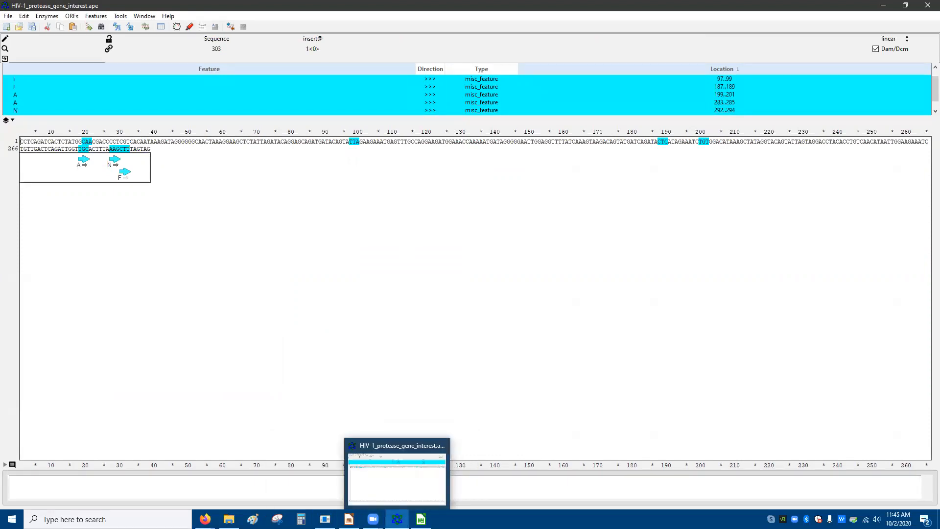
pyautogui.moveTo(205, 519)
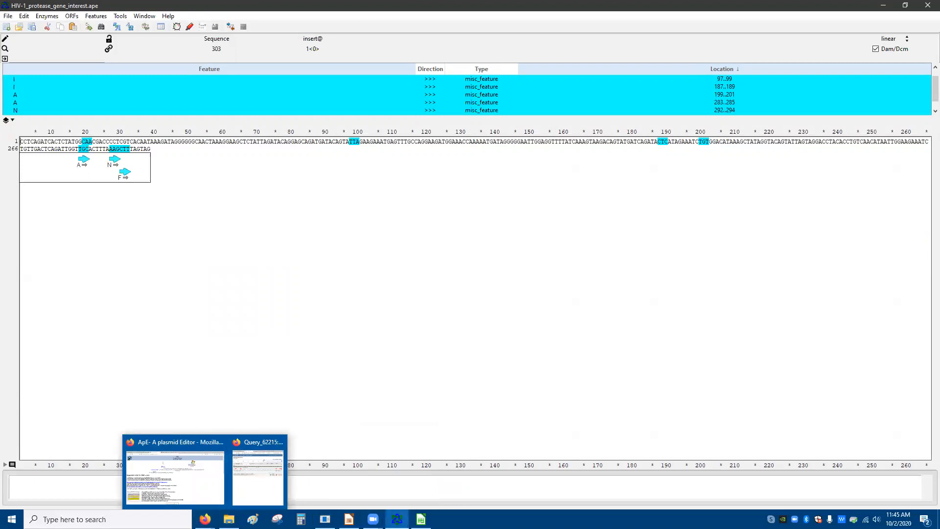
pyautogui.click(258, 470)
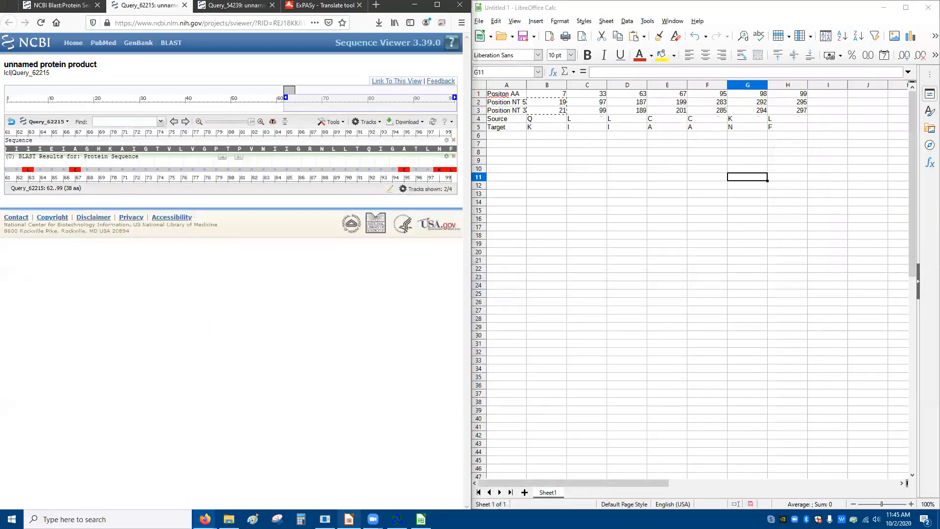
pyautogui.click(397, 519)
pyautogui.click(397, 519)
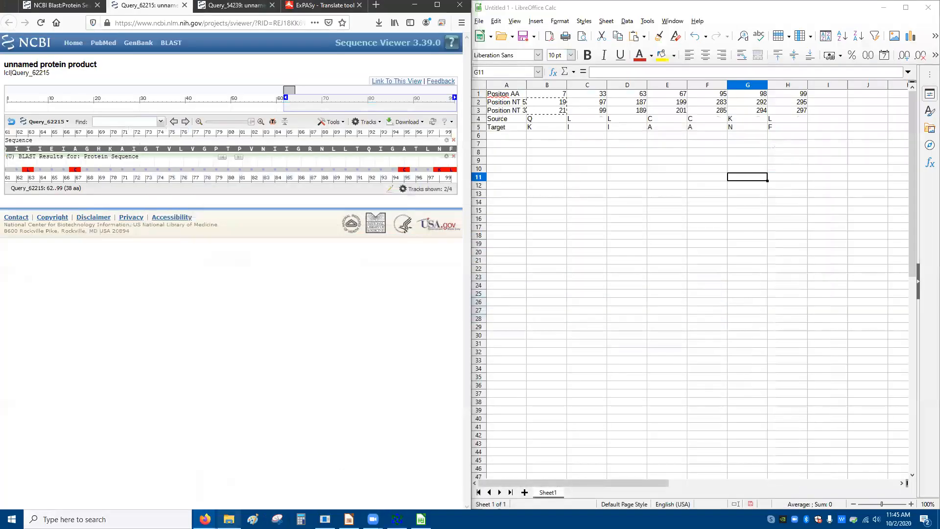
# Step: Switch to File Explorer and open the HIV-1_protease folder on the Desktop
pyautogui.click(229, 519)
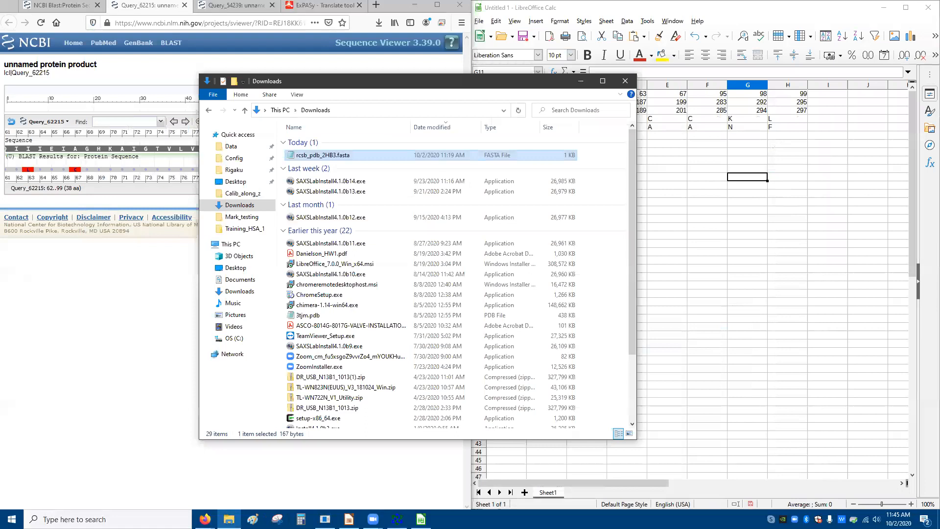
pyautogui.click(229, 147)
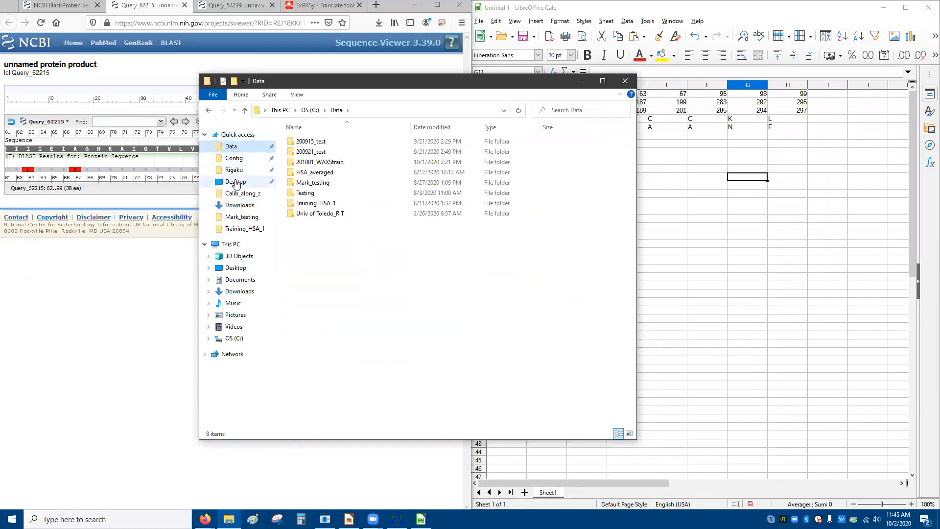
pyautogui.click(235, 182)
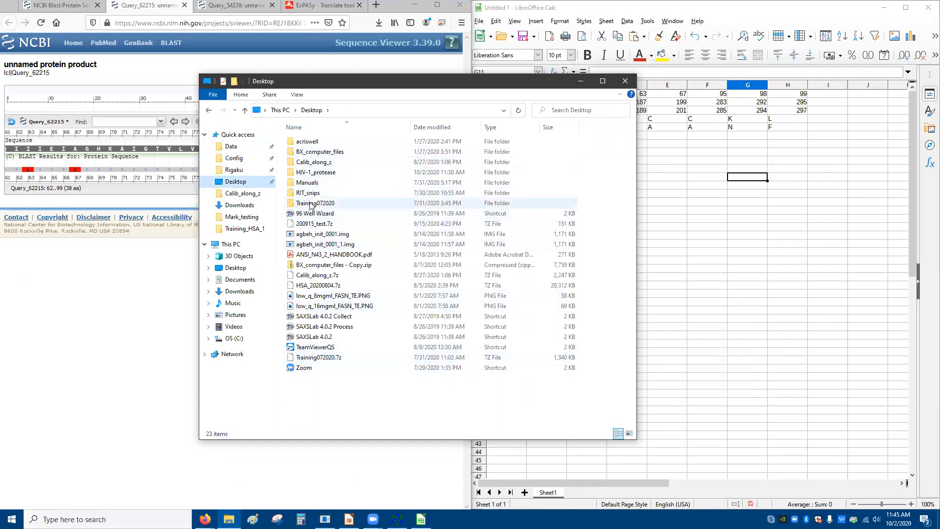
pyautogui.doubleClick(316, 172)
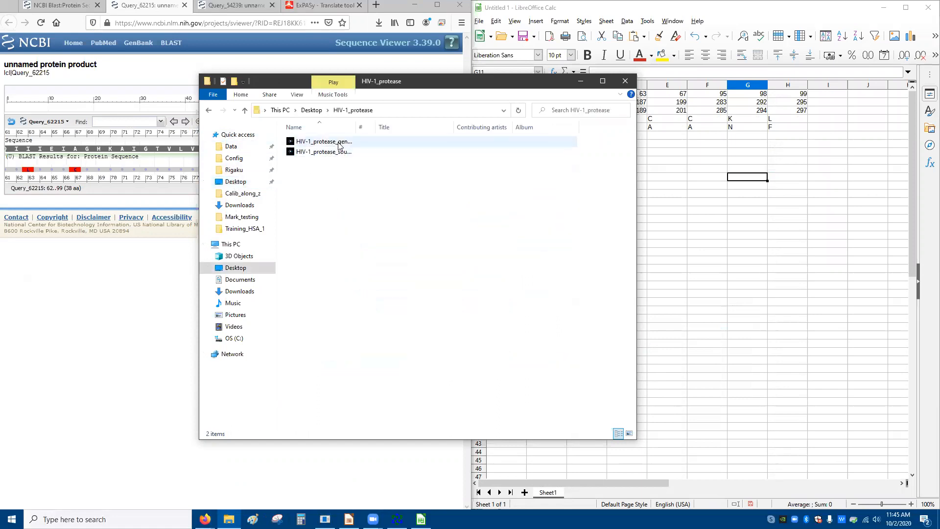
pyautogui.click(339, 143)
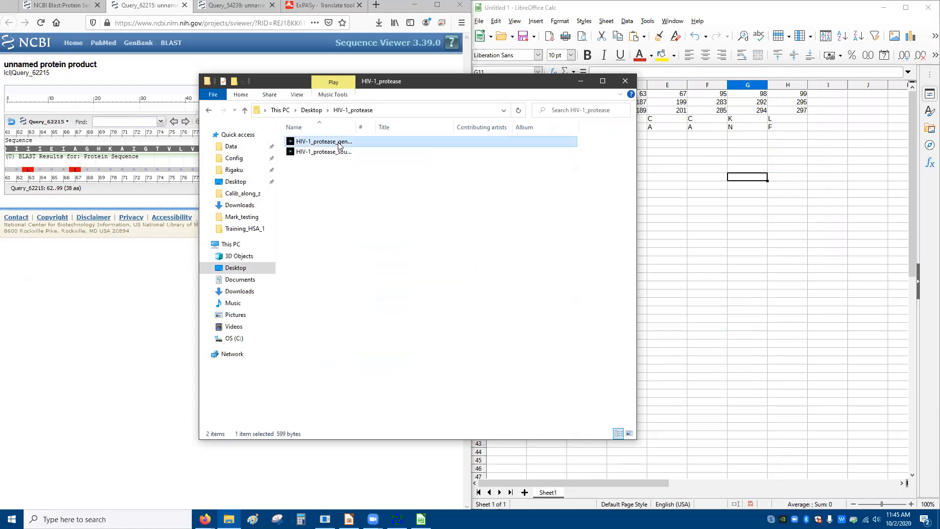
pyautogui.click(405, 277)
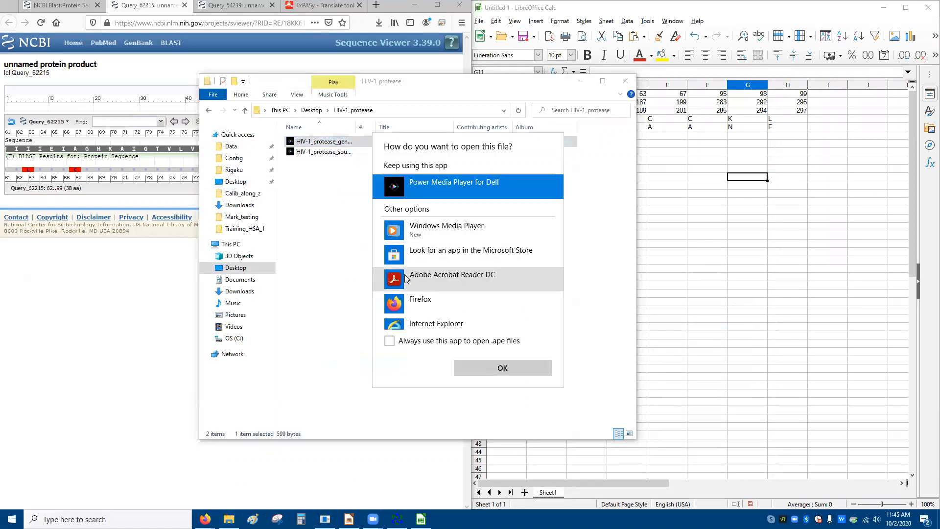
pyautogui.scroll(-3, 423, 296)
pyautogui.scroll(3, 423, 296)
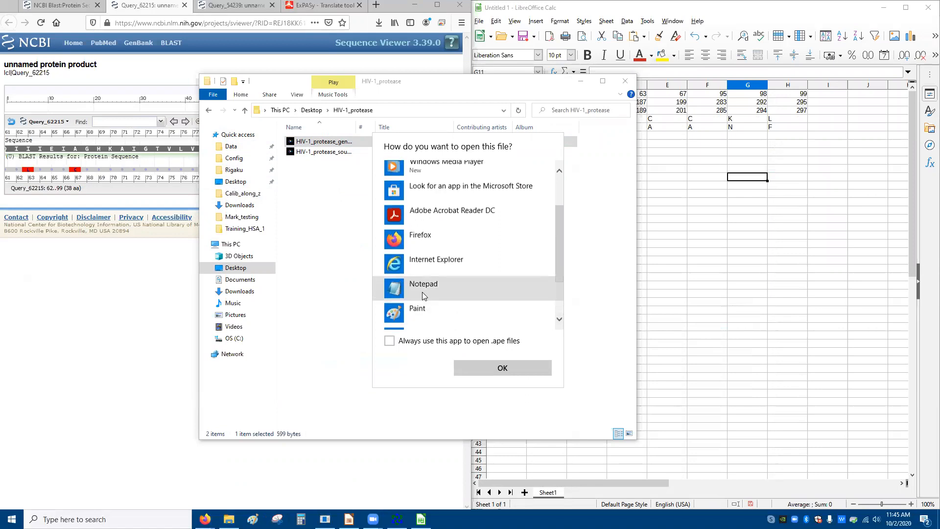
pyautogui.scroll(-3, 420, 284)
pyautogui.click(350, 216)
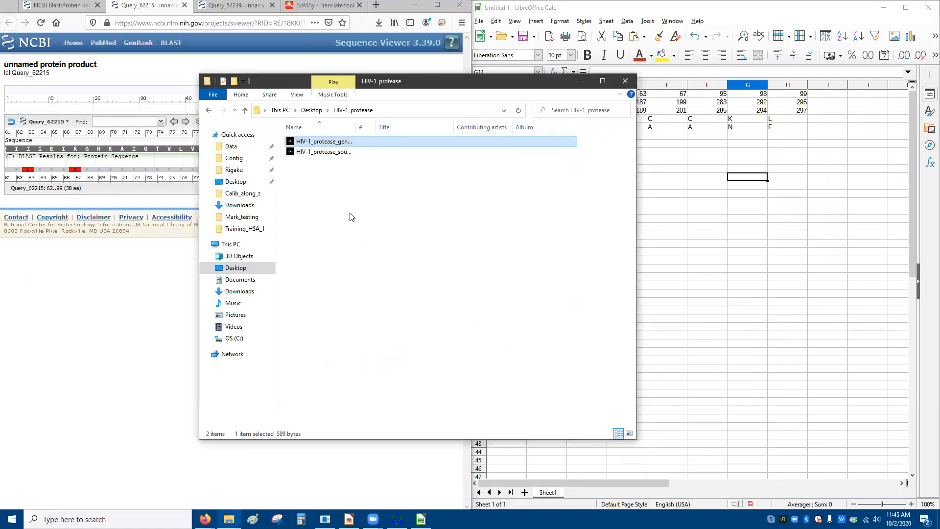
pyautogui.rightClick(344, 146)
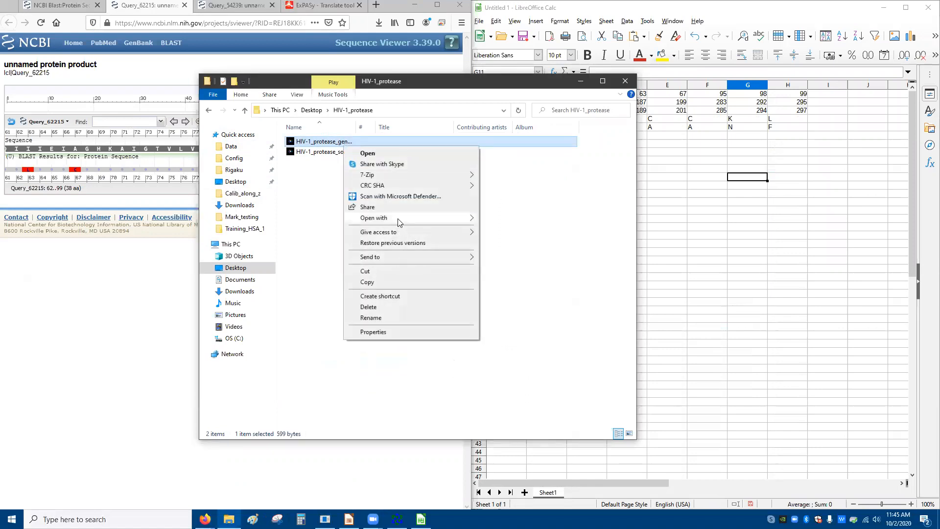
pyautogui.moveTo(399, 223)
pyautogui.click(504, 254)
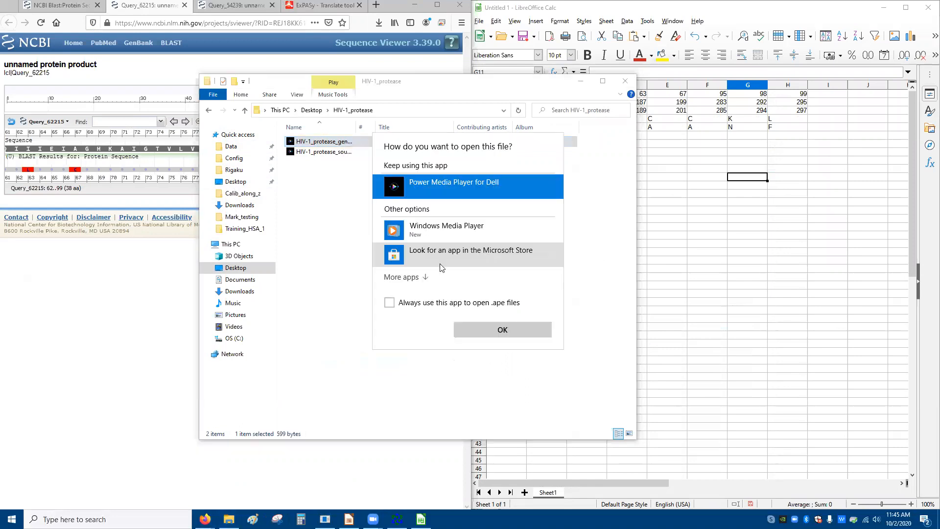
pyautogui.click(426, 277)
pyautogui.scroll(-3, 468, 251)
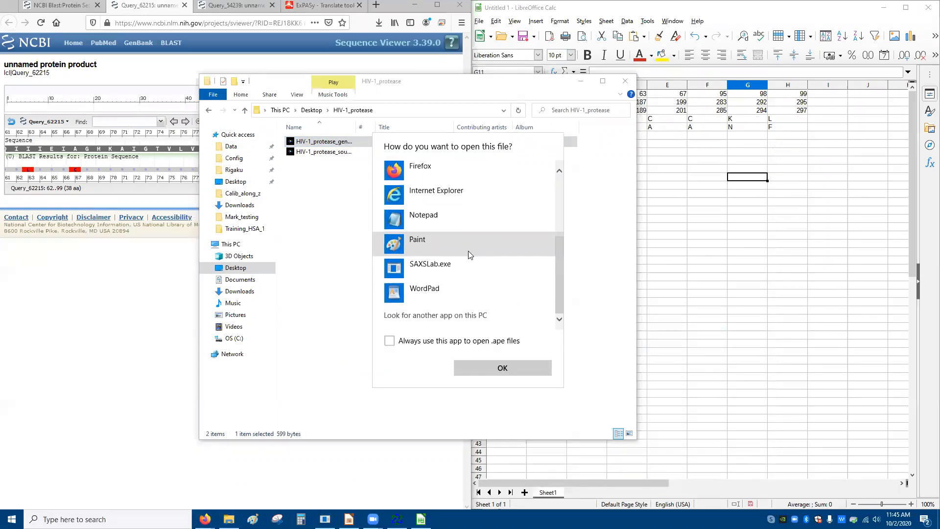
pyautogui.click(450, 316)
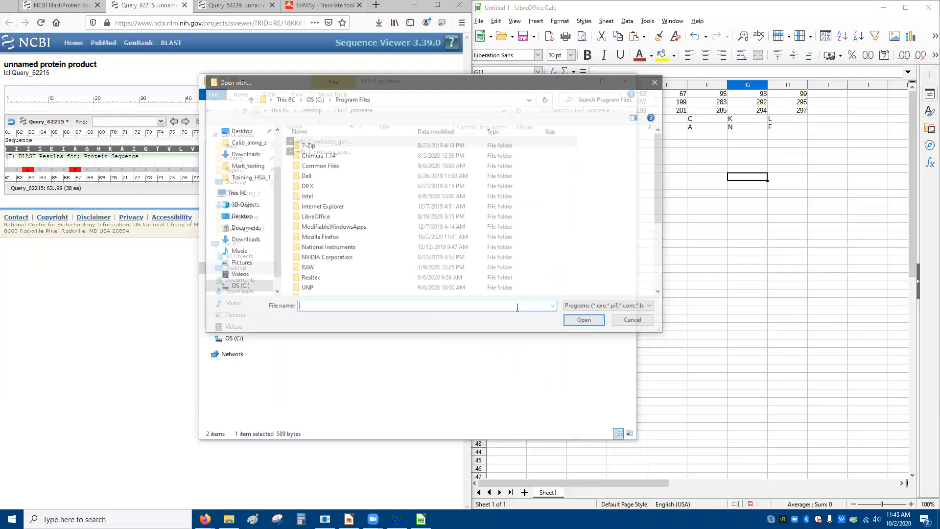
pyautogui.click(240, 154)
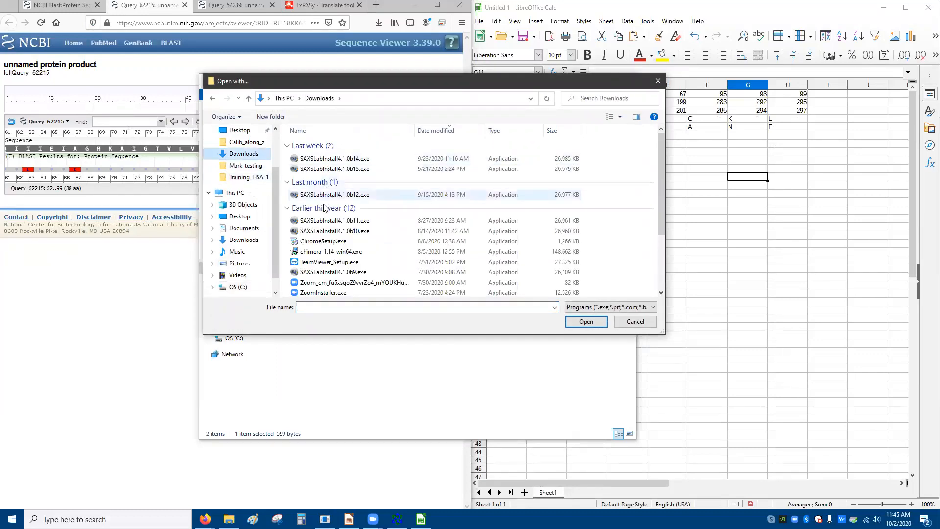
pyautogui.scroll(-2, 327, 224)
pyautogui.scroll(2, 327, 225)
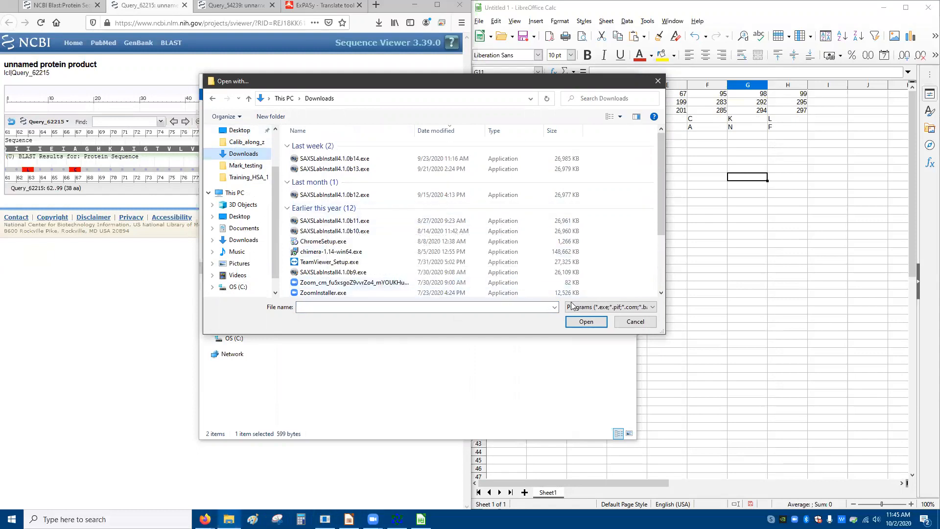
pyautogui.click(232, 240)
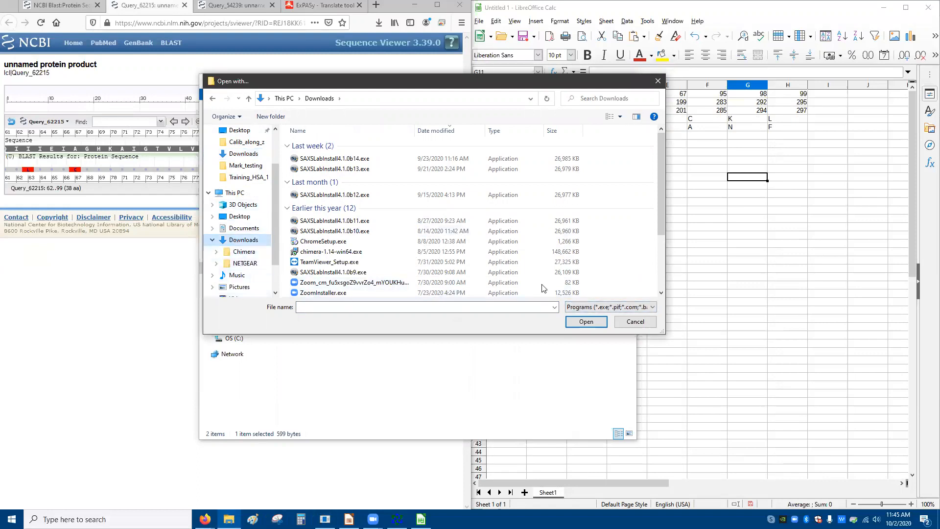
pyautogui.click(645, 318)
pyautogui.click(626, 81)
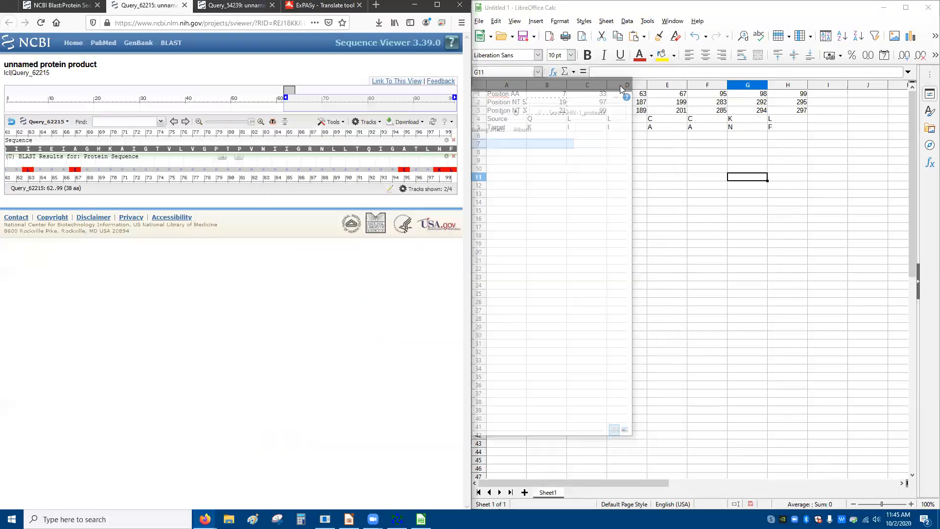
# Step: Minimize the spreadsheet, show the downloaded ApE_win_current.zip in its folder from Firefox and open the archive
pyautogui.click(884, 8)
pyautogui.click(379, 22)
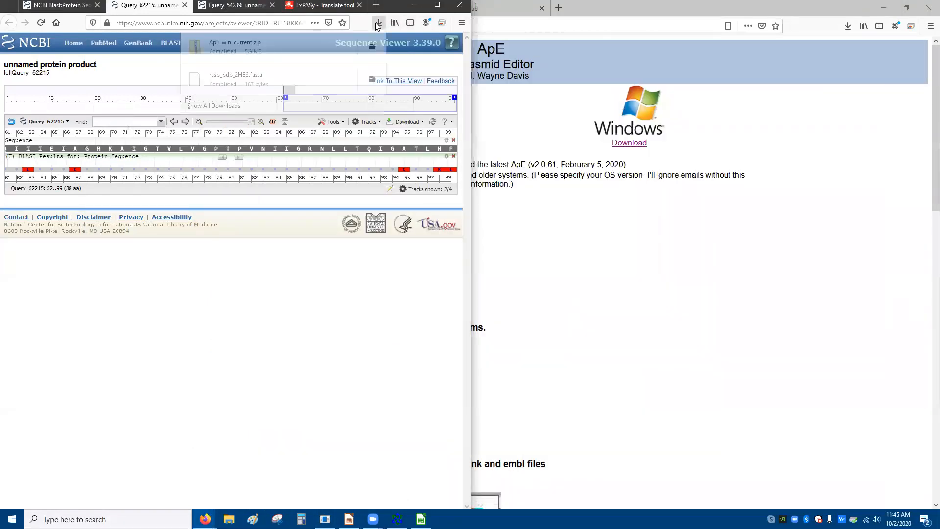
pyautogui.click(371, 47)
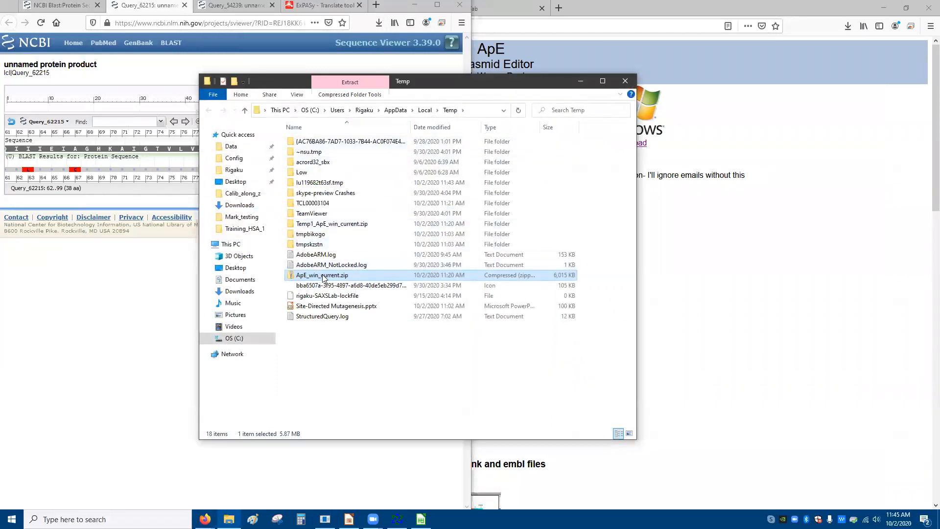
pyautogui.rightClick(323, 277)
pyautogui.click(359, 282)
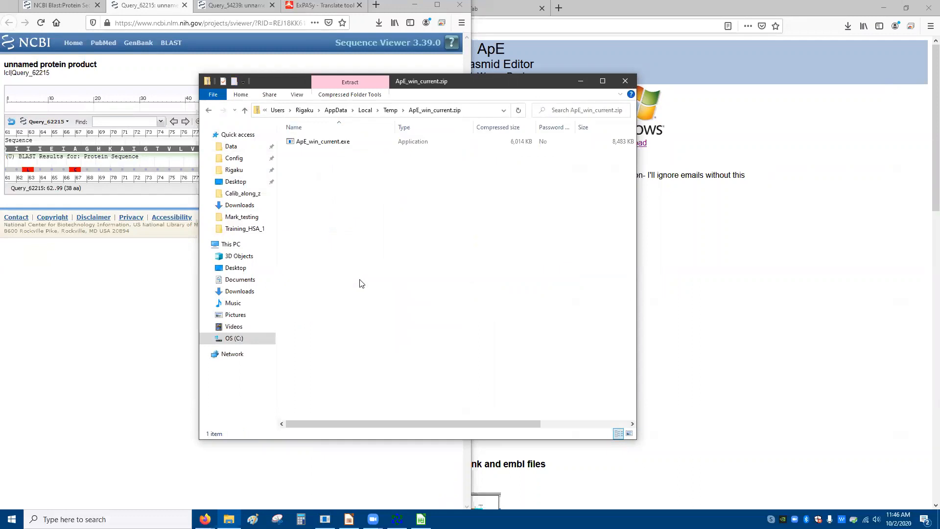
# Step: Extract the ApE_win_current.zip archive to Documents\ApE_win_current and move ApE_win_current.exe to the Desktop
pyautogui.rightClick(331, 143)
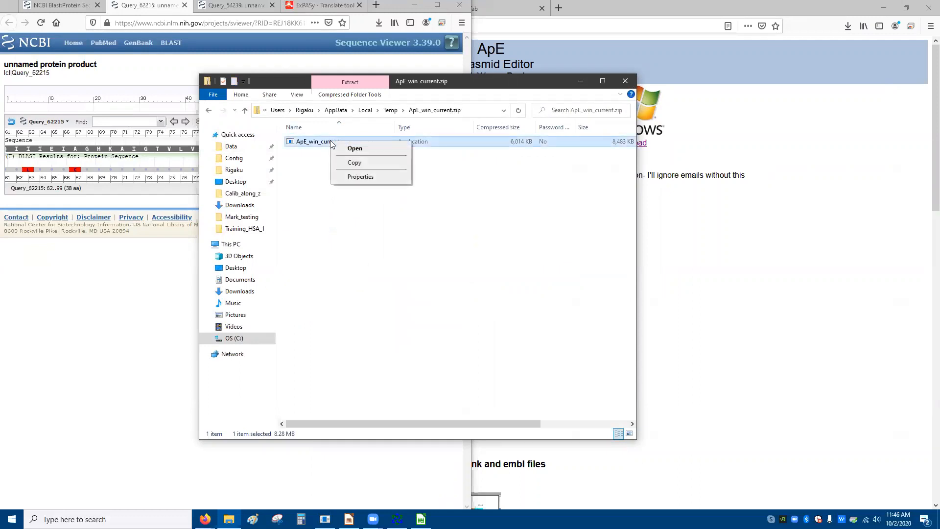
pyautogui.click(356, 79)
pyautogui.click(381, 118)
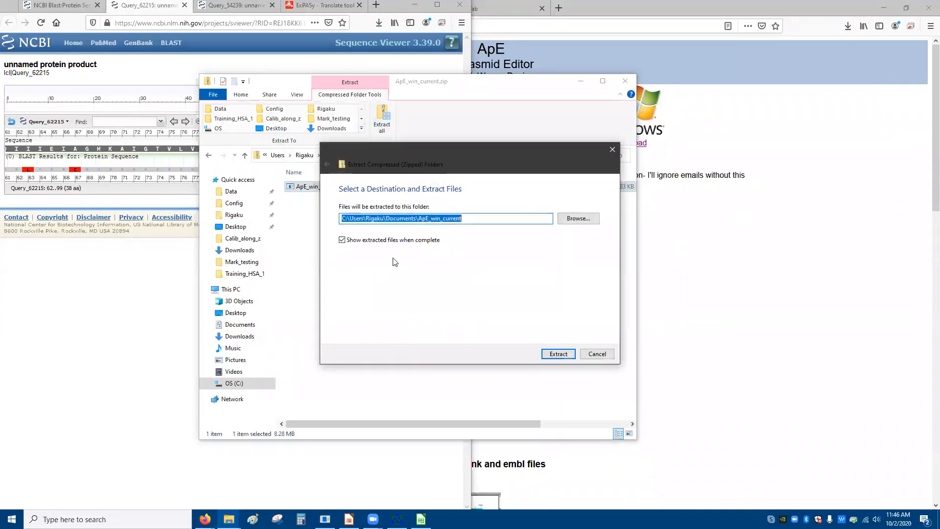
pyautogui.click(556, 354)
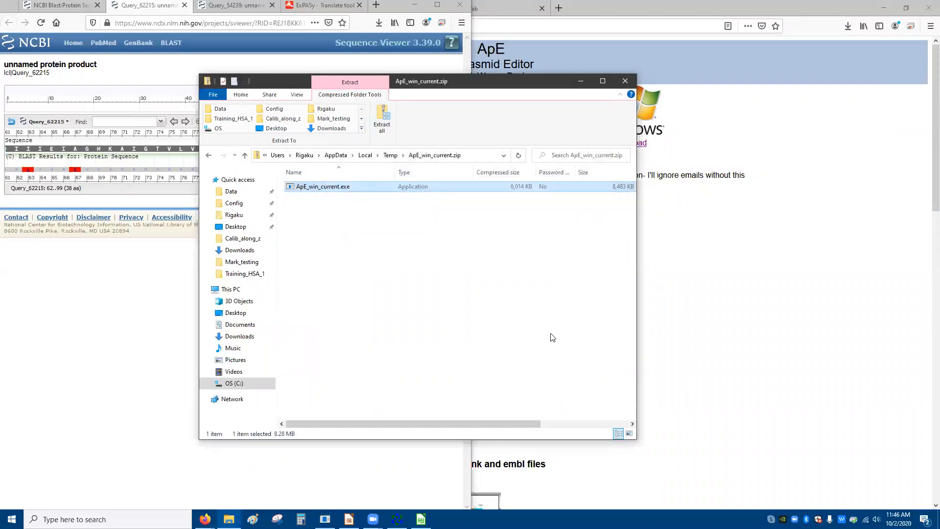
pyautogui.moveTo(328, 205); pyautogui.dragTo(252, 240)
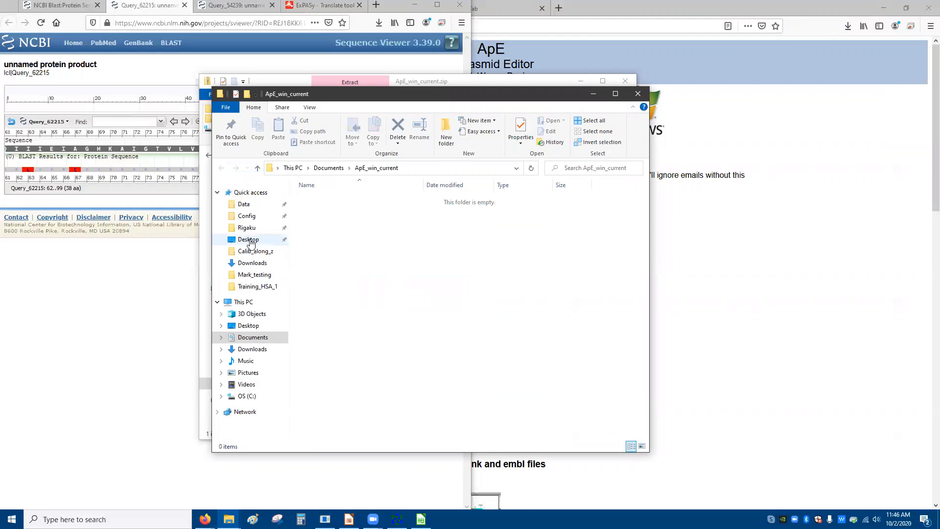
# Step: In the Desktop's HIV-1_protease folder, choose ApE_win_current.exe from the Desktop as the program for opening the gene sequence file
pyautogui.click(248, 239)
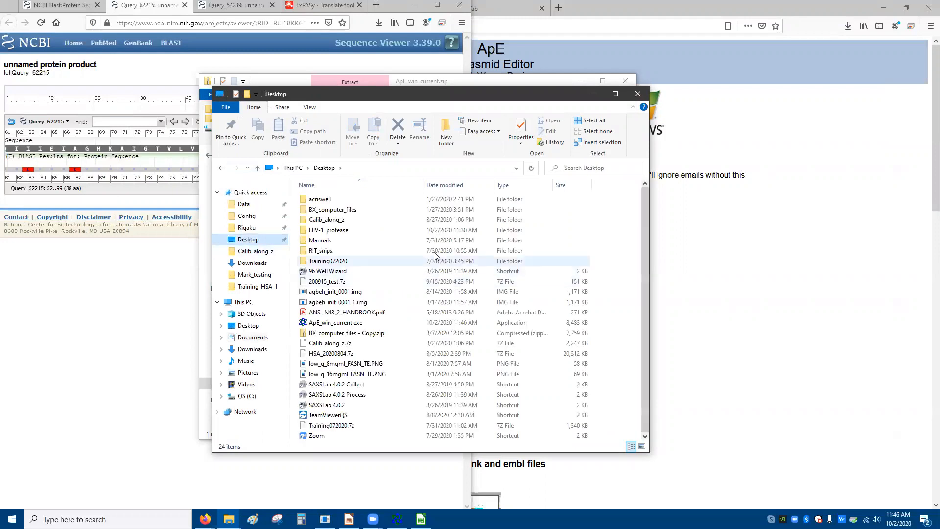
pyautogui.doubleClick(343, 233)
pyautogui.rightClick(333, 202)
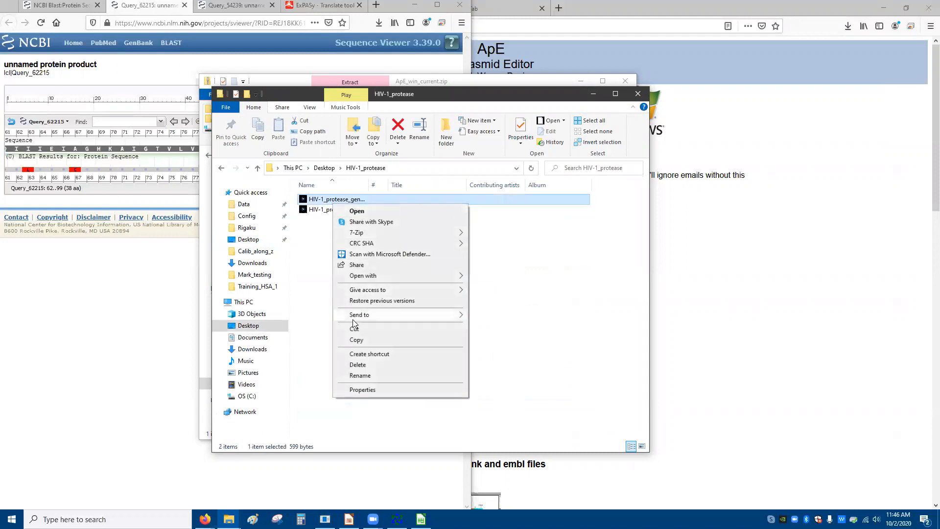
pyautogui.moveTo(381, 280)
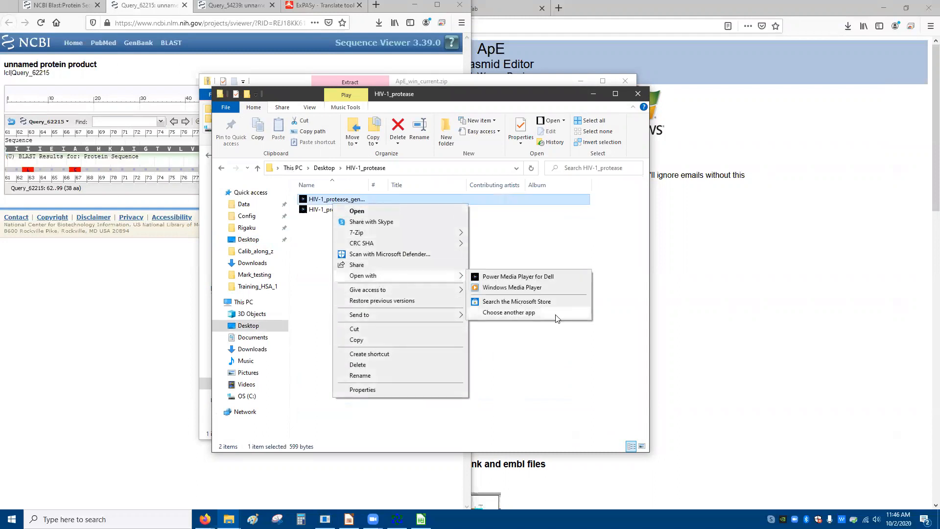
pyautogui.click(533, 313)
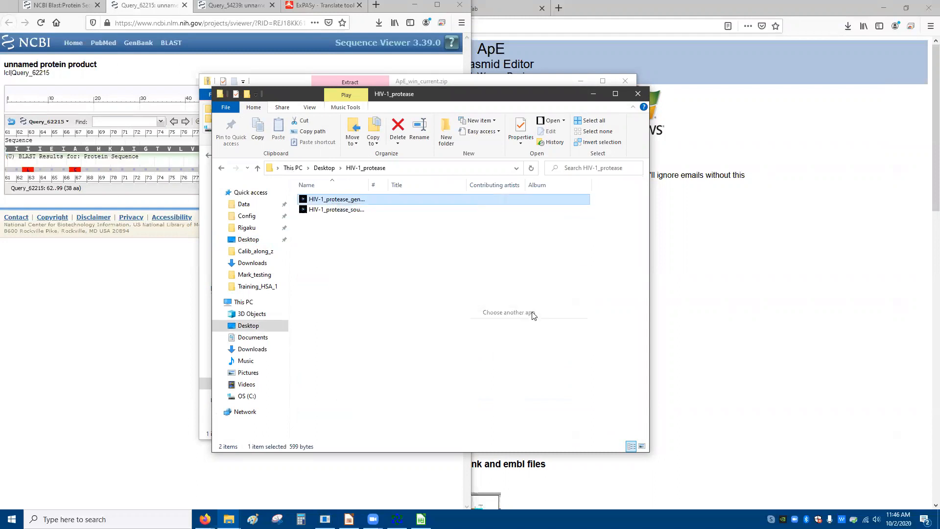
pyautogui.click(419, 277)
pyautogui.scroll(-5, 444, 293)
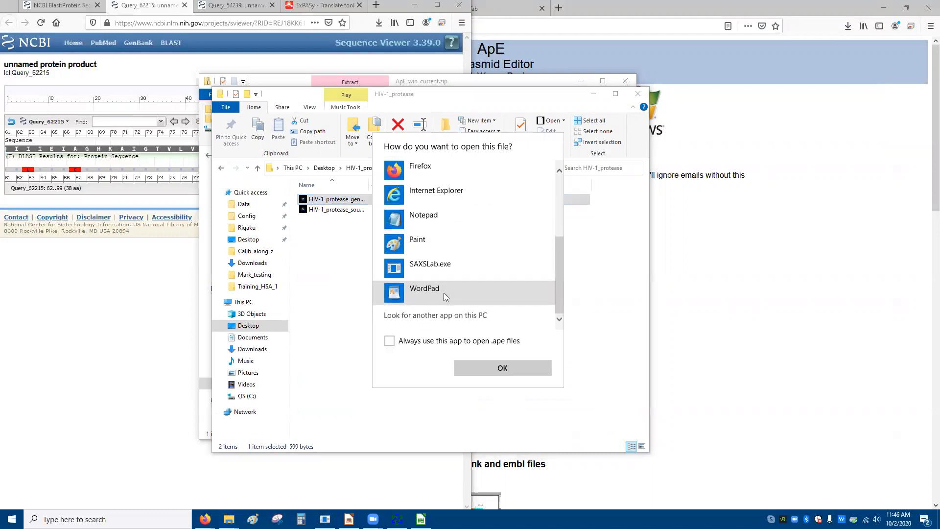
pyautogui.click(431, 307)
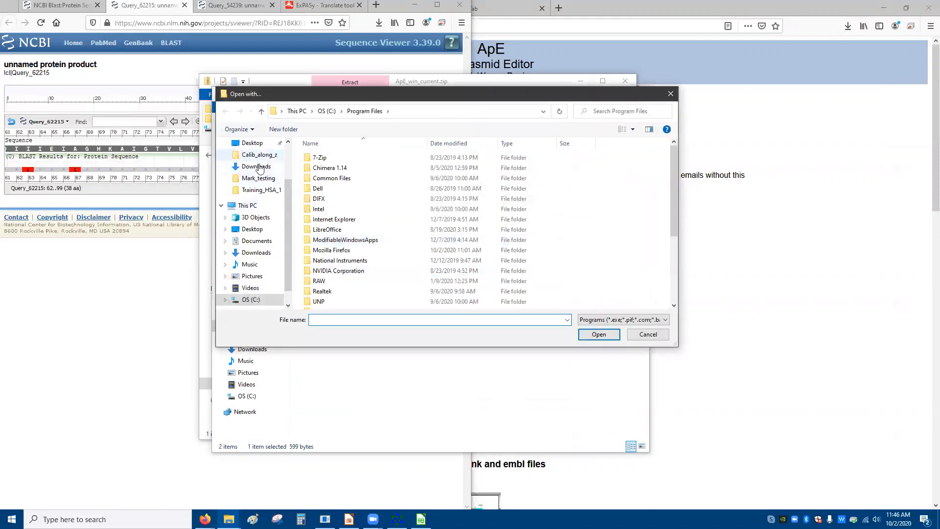
pyautogui.click(253, 143)
pyautogui.click(339, 239)
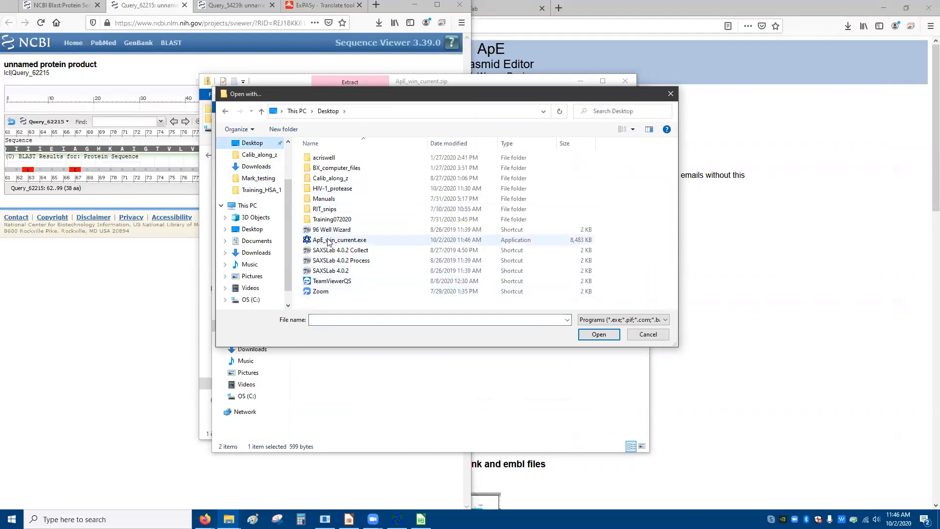
pyautogui.click(599, 334)
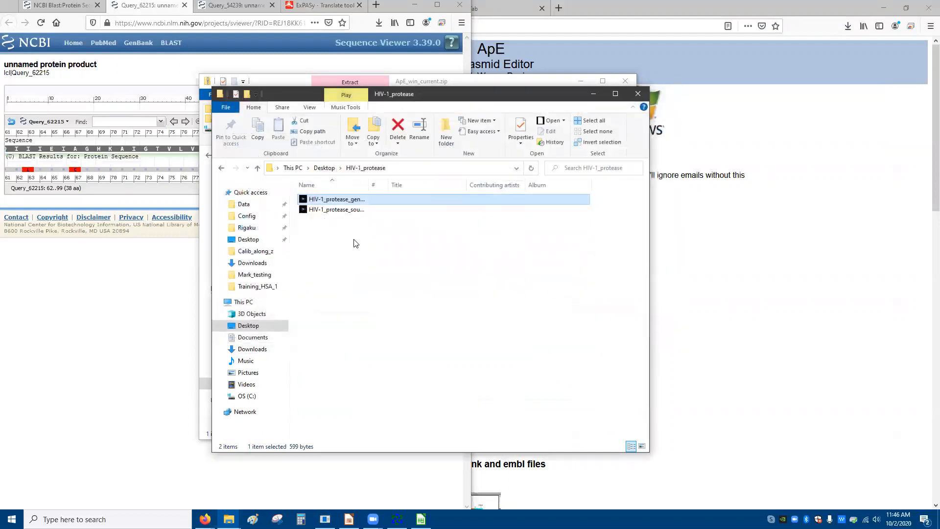
# Step: Open the HIV-1_protease gene sequence file with ApE, A plasmid editor, instead of the default media player
pyautogui.doubleClick(350, 201)
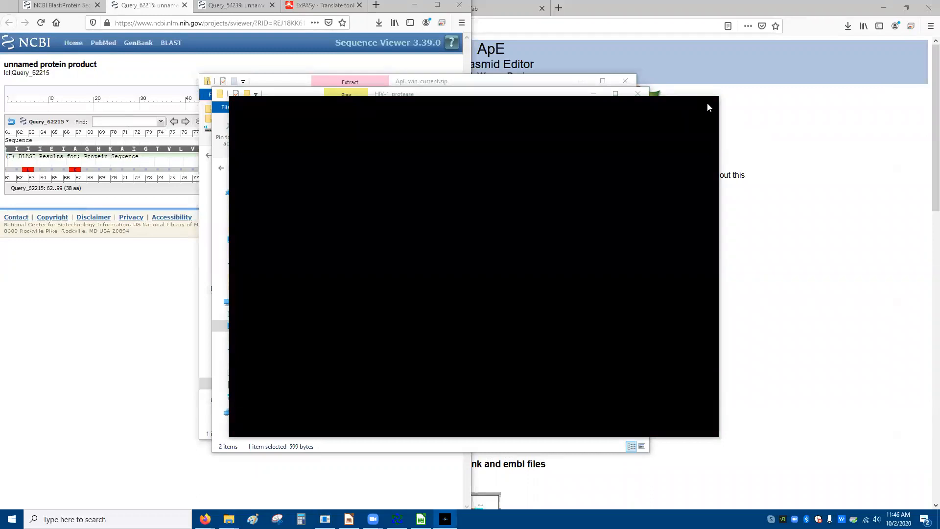
pyautogui.click(507, 94)
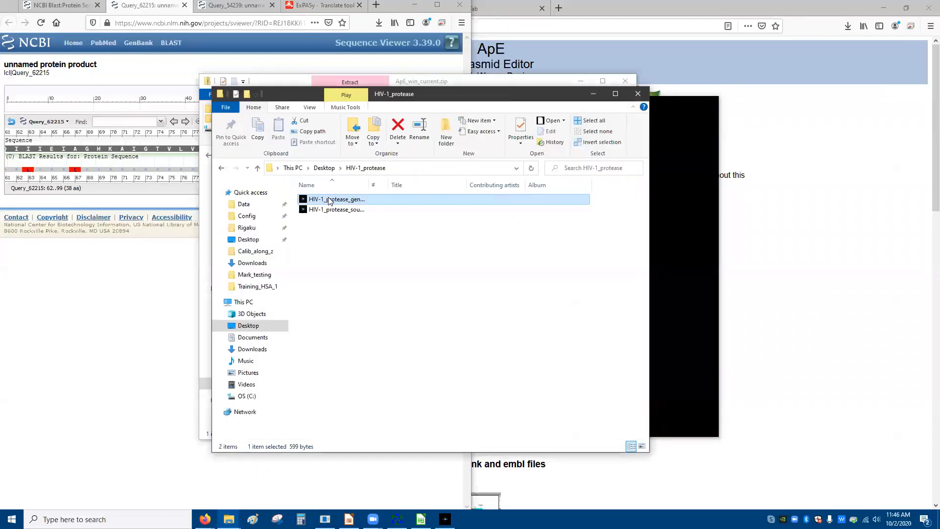
pyautogui.rightClick(327, 200)
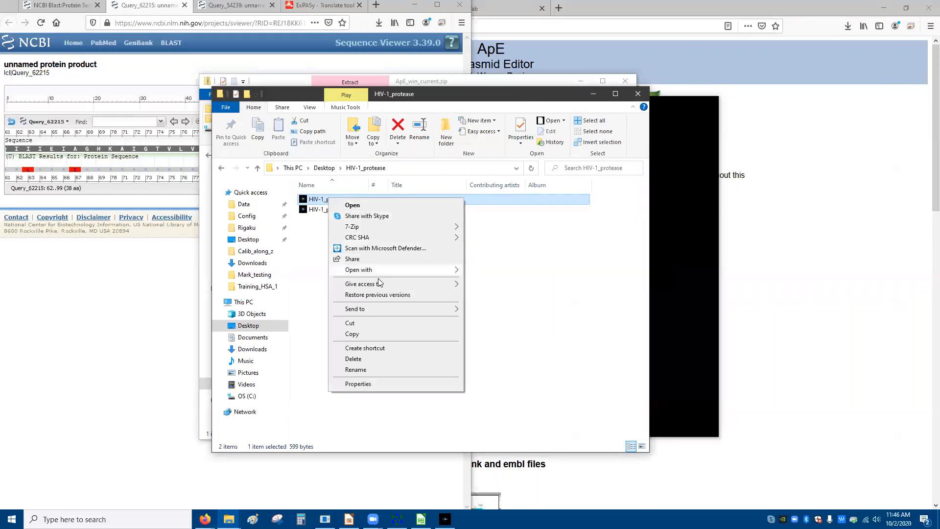
pyautogui.moveTo(441, 270)
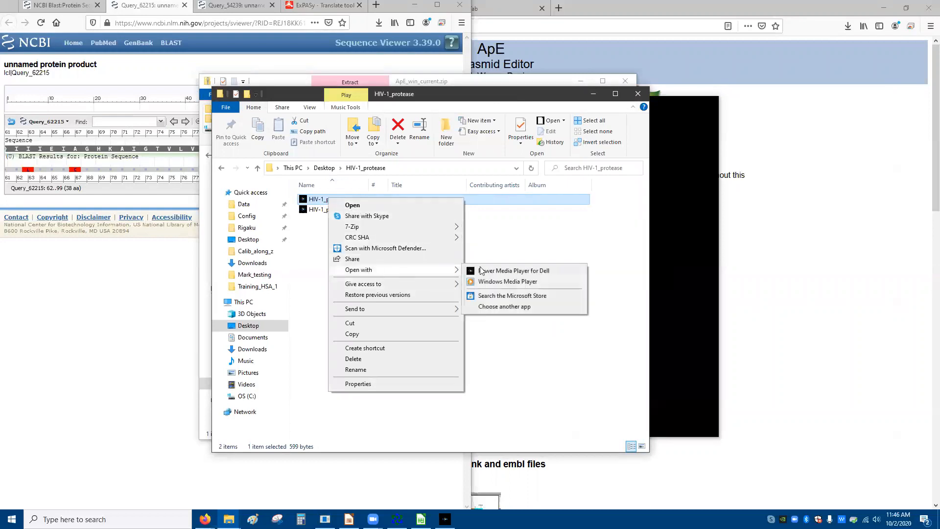
pyautogui.click(509, 307)
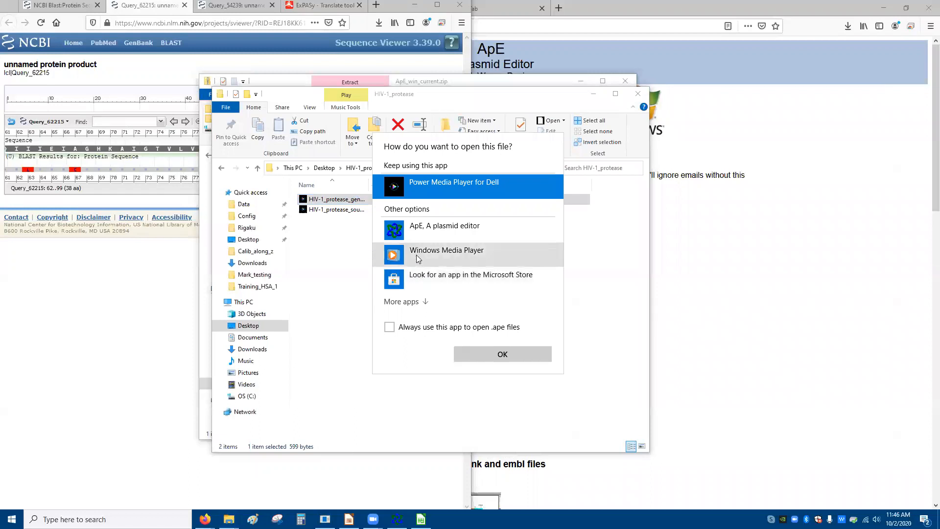
pyautogui.click(423, 234)
pyautogui.click(504, 355)
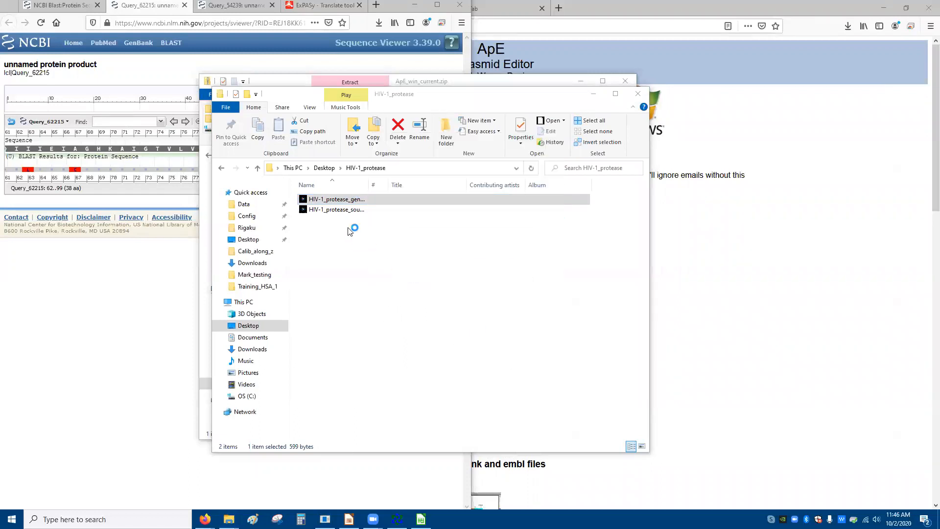
# Step: Dismiss the file notice and minimize the ApE sequence window to return to the HIV-1_protease folder
pyautogui.click(518, 301)
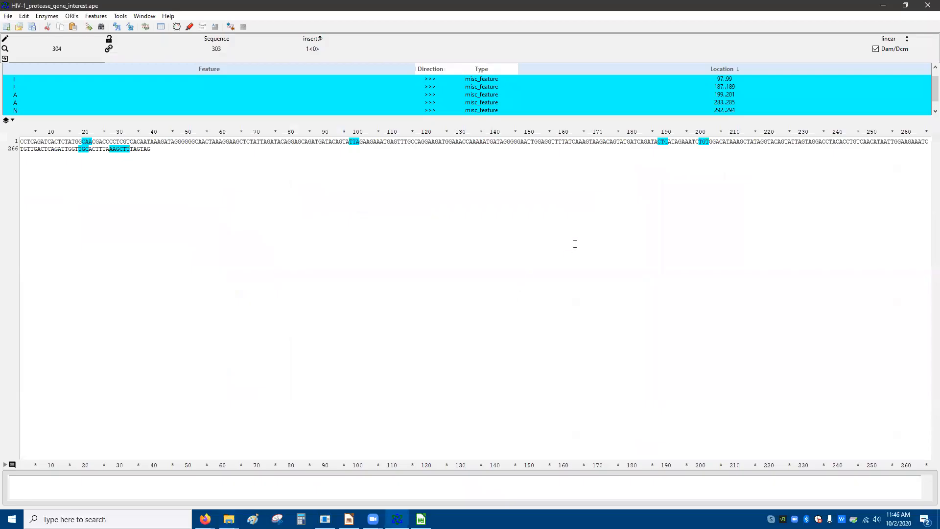
pyautogui.click(883, 5)
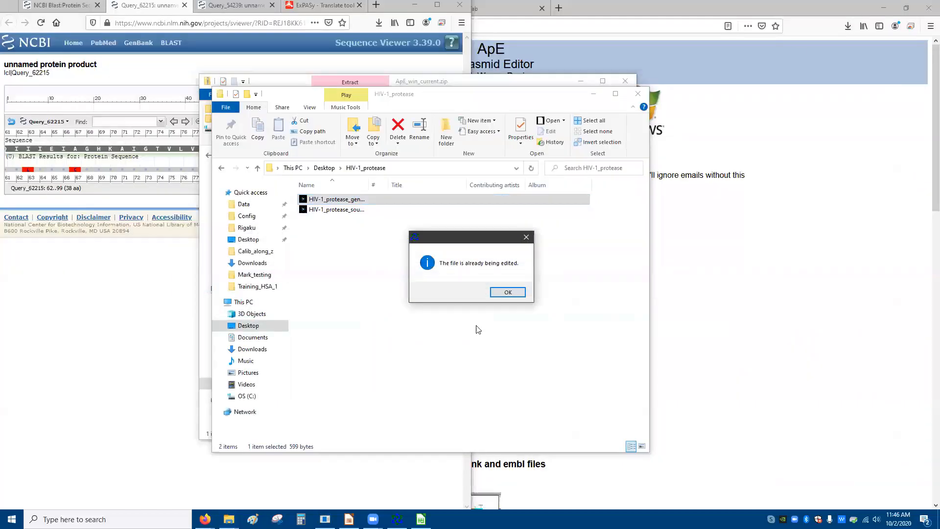
pyautogui.click(508, 293)
pyautogui.click(884, 6)
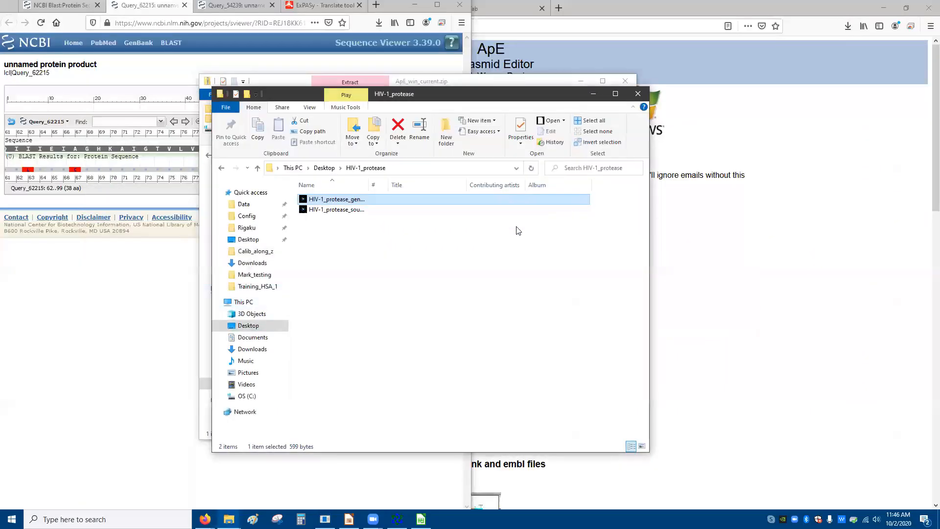
pyautogui.click(345, 209)
pyautogui.rightClick(342, 214)
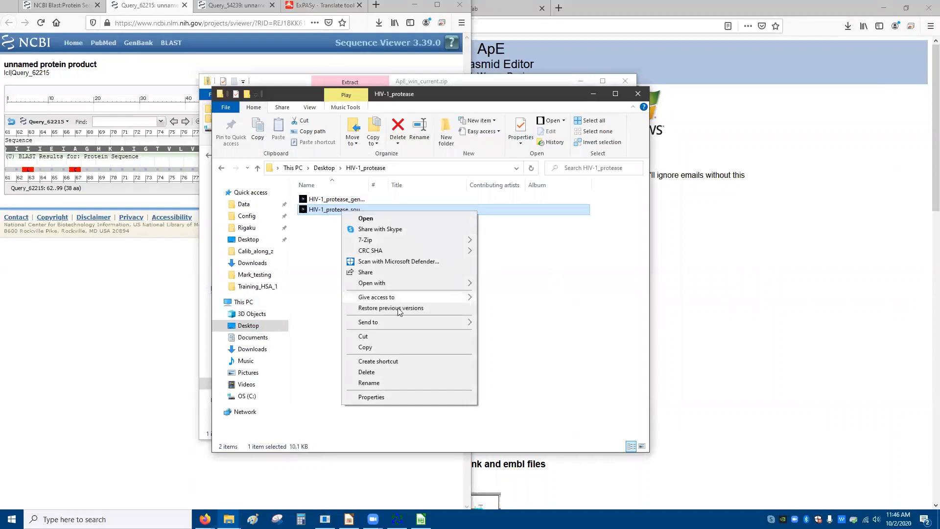
pyautogui.moveTo(387, 283)
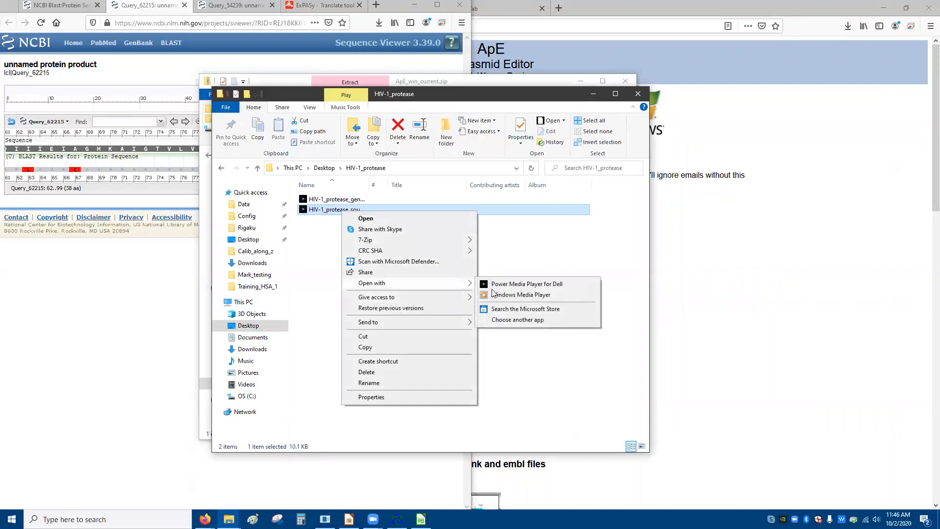
pyautogui.click(519, 310)
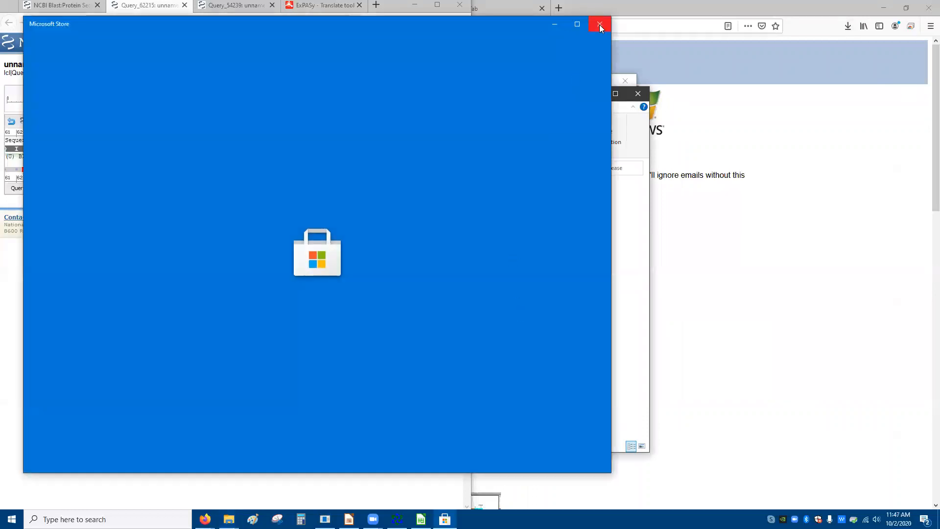
pyautogui.click(600, 24)
# Step: Open the HIV-1_protease source file with ApE as the chosen program and dismiss the file notice
pyautogui.rightClick(342, 210)
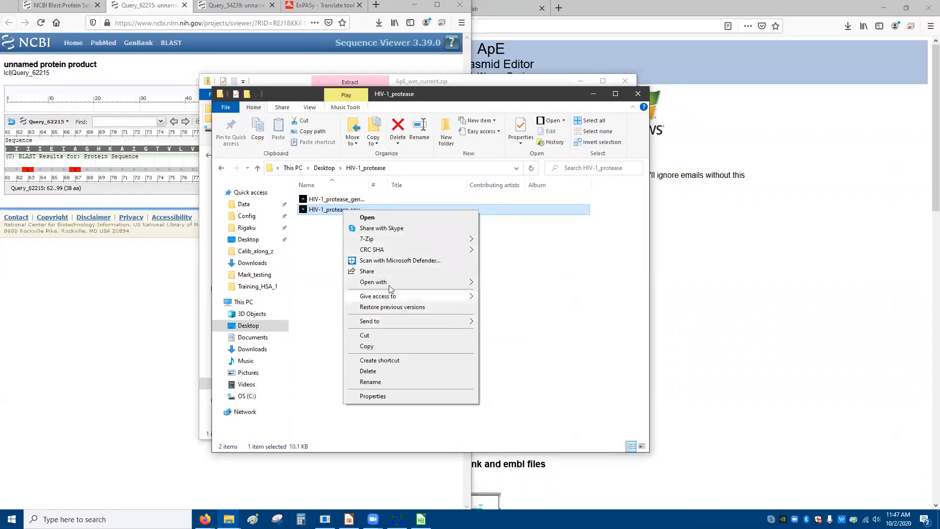
pyautogui.moveTo(389, 283)
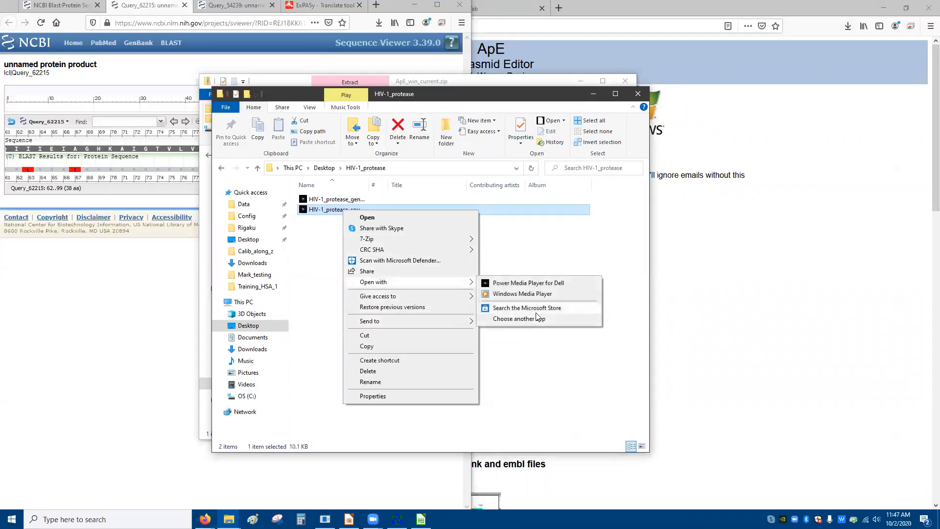
pyautogui.click(519, 319)
pyautogui.click(399, 230)
pyautogui.click(410, 329)
pyautogui.click(528, 354)
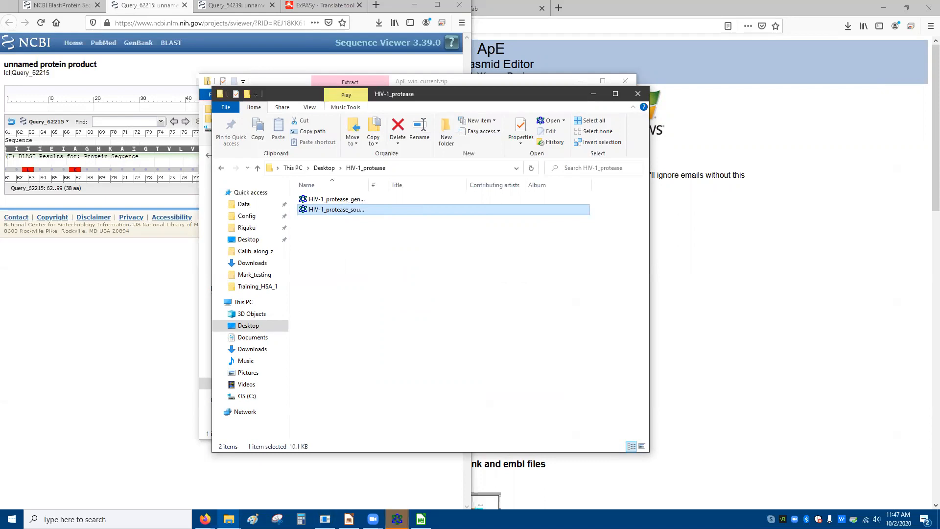
pyautogui.click(453, 467)
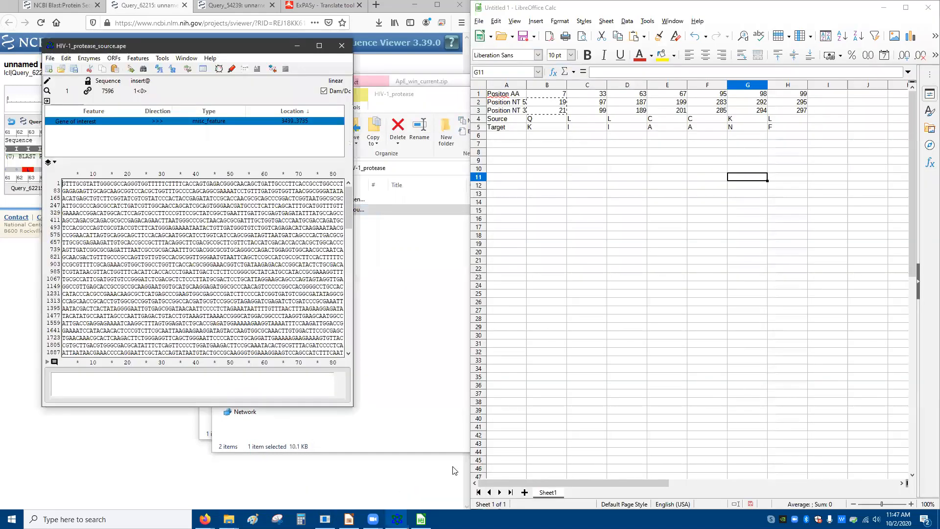
# Step: Search the HIV-1_protease_source.ape sequence for the amino acid string HHHHHH
pyautogui.click(123, 248)
pyautogui.hotkey('ctrl', 'f')
pyautogui.write('HHHH')
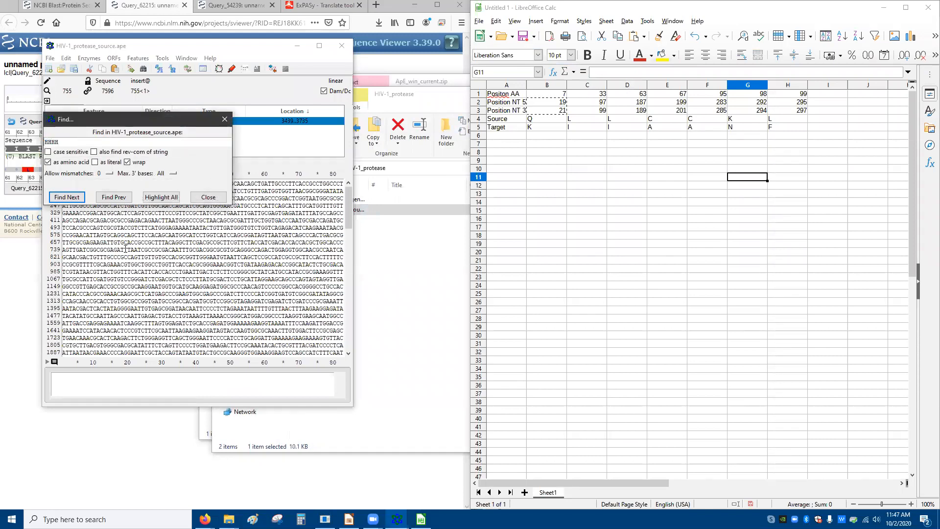
pyautogui.write('HHH')
pyautogui.moveTo(133, 120); pyautogui.dragTo(435, 99)
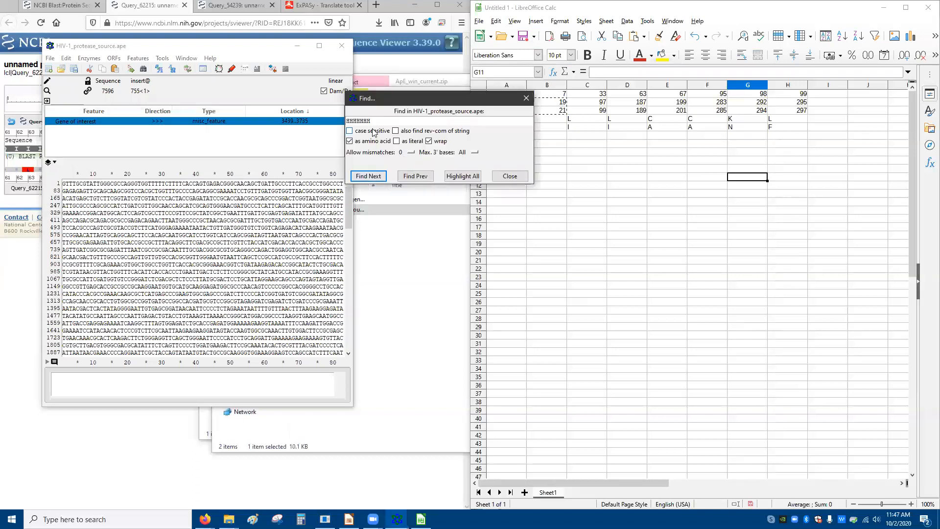
pyautogui.hotkey('shift', 'Left')
pyautogui.hotkey('shift', 'Left')
pyautogui.hotkey('shift', 'Left')
pyautogui.press('Home')
pyautogui.click(368, 176)
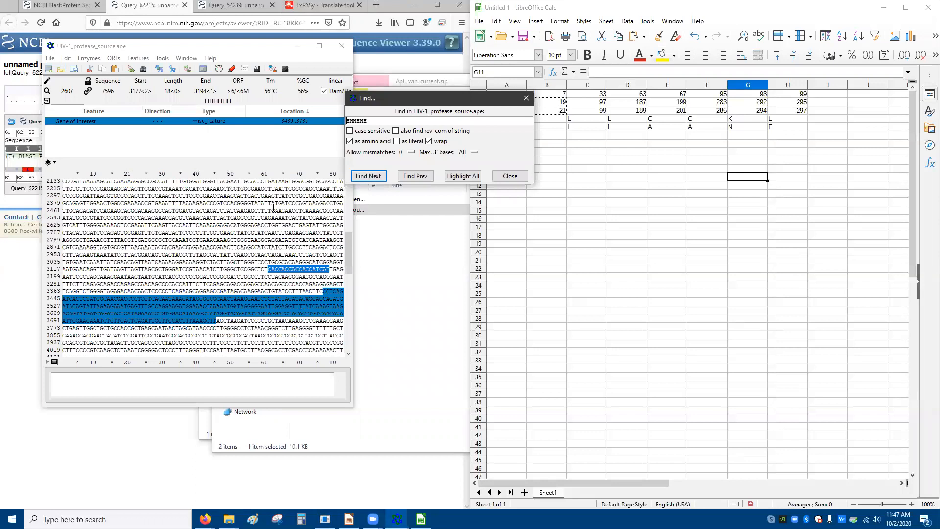
# Step: Measure the stretch from the start of the gene of interest back to the end of the HHHHHH match
pyautogui.click(323, 290)
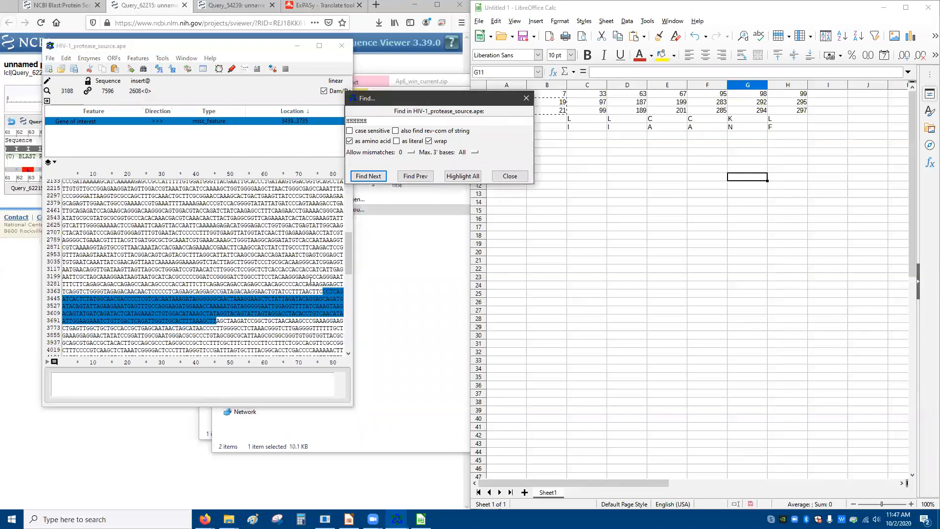
pyautogui.moveTo(322, 293); pyautogui.dragTo(321, 263)
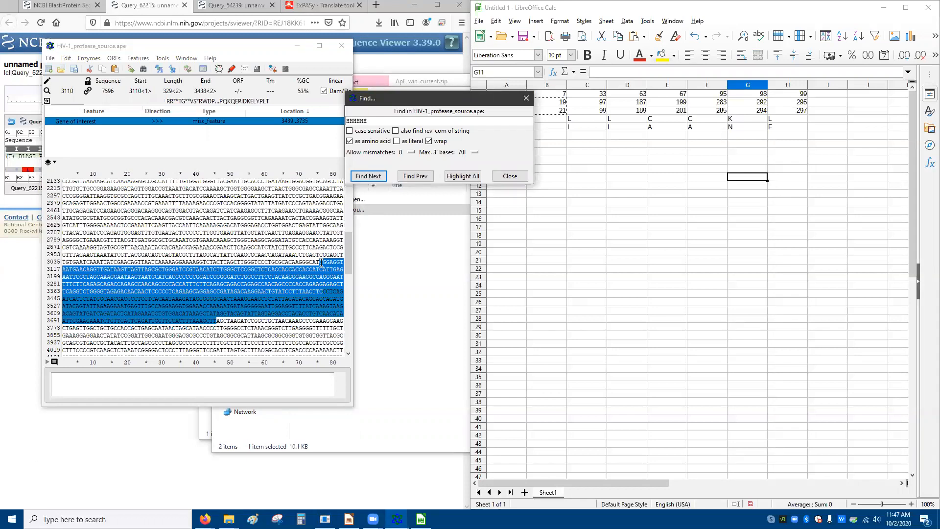
pyautogui.click(369, 176)
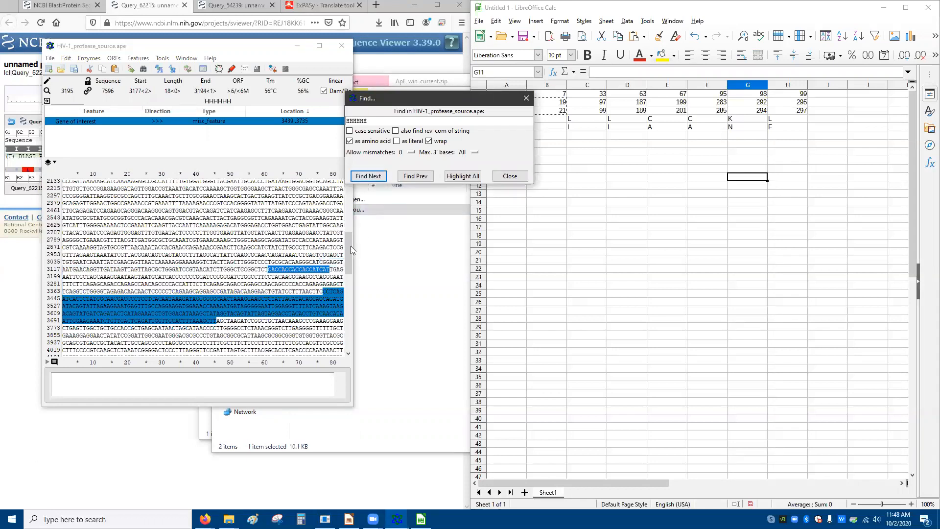
pyautogui.moveTo(323, 292); pyautogui.dragTo(334, 275)
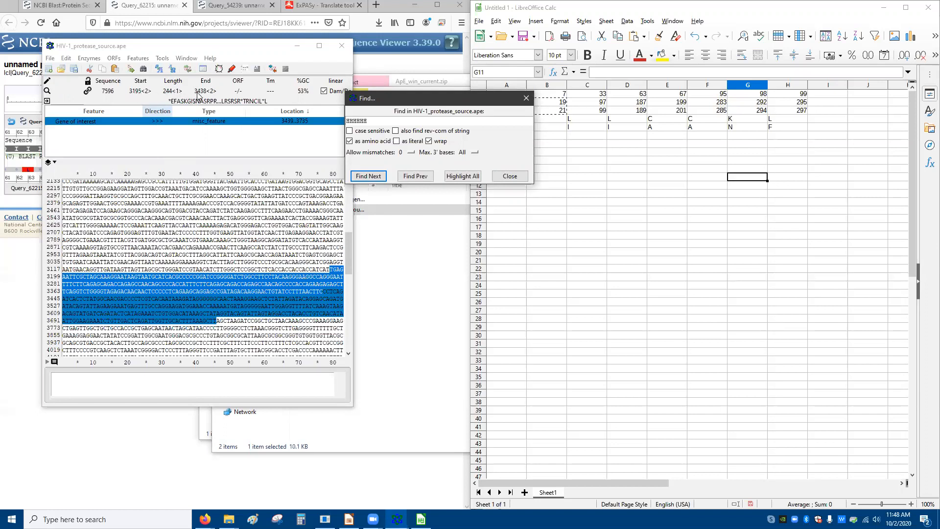
pyautogui.click(222, 204)
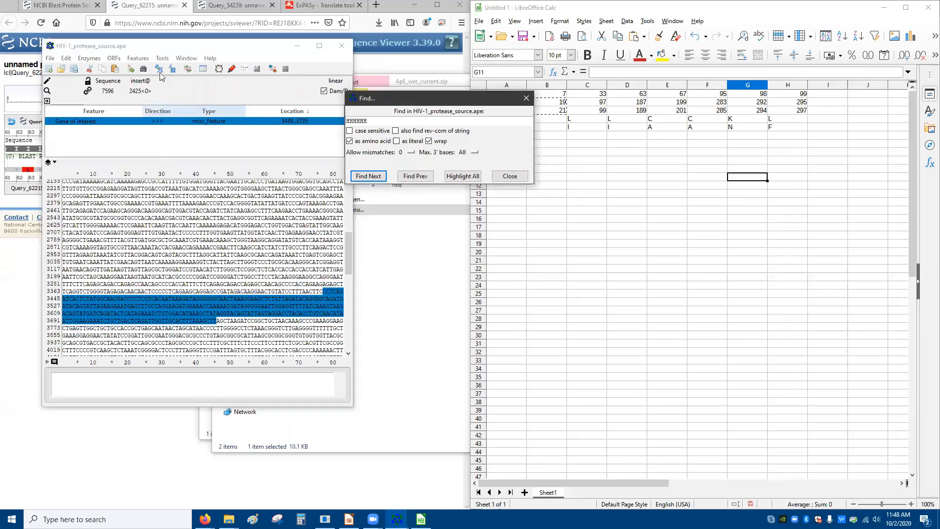
# Step: Close the search and create a graphic map of the source sequence's unique enzyme sites, placed over the spreadsheet
pyautogui.click(88, 59)
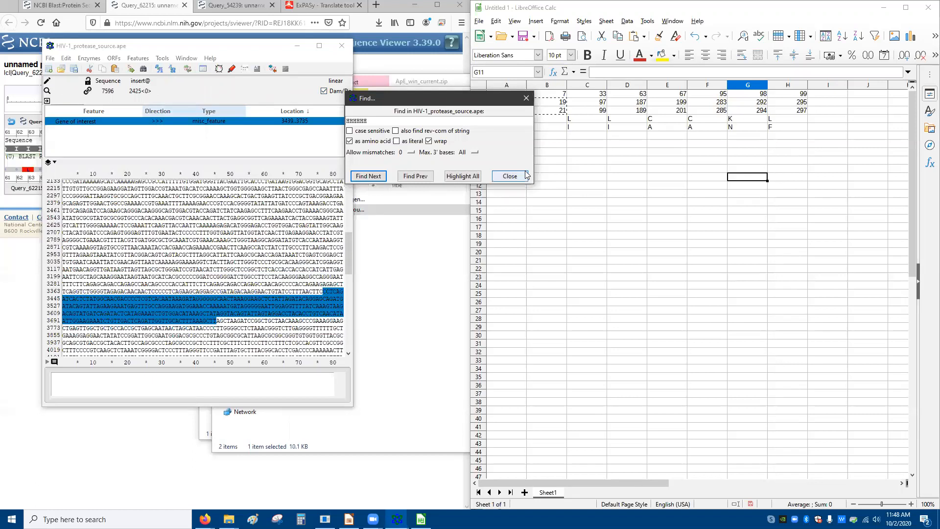
pyautogui.click(509, 176)
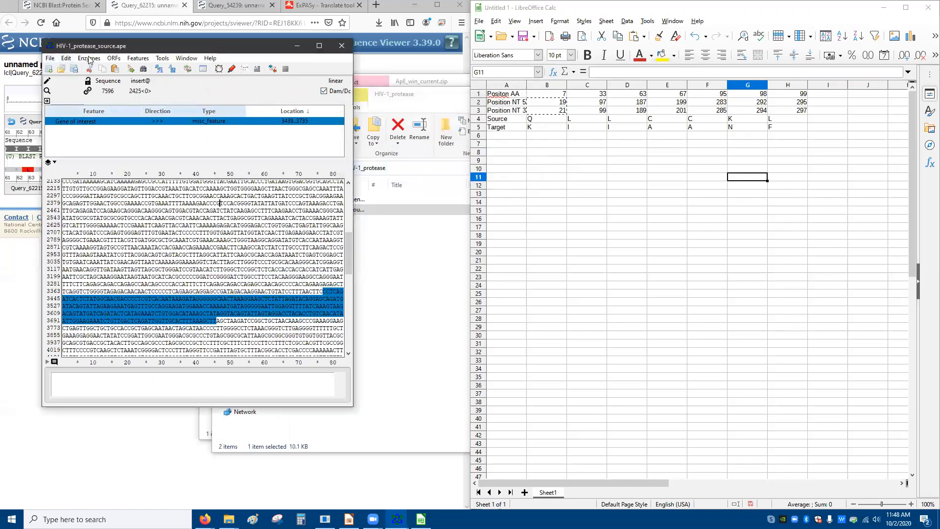
pyautogui.click(89, 58)
pyautogui.click(104, 74)
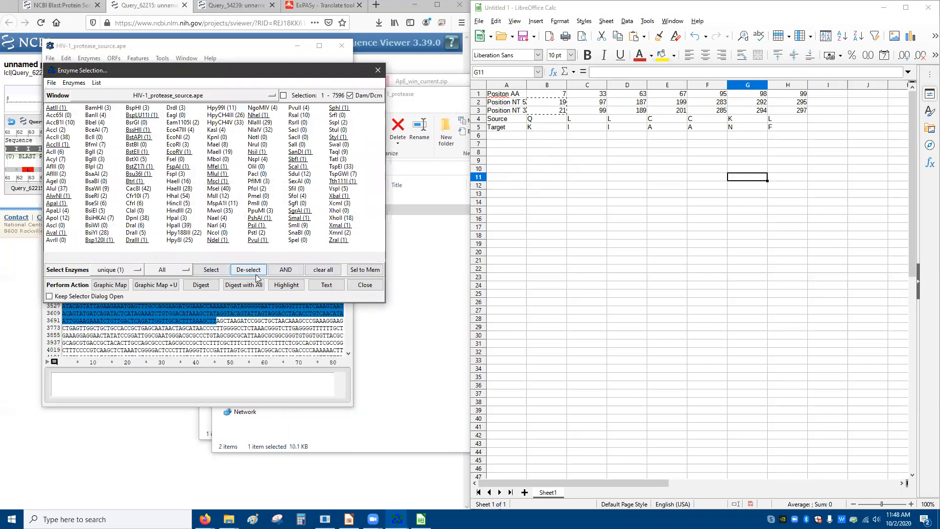
pyautogui.click(156, 285)
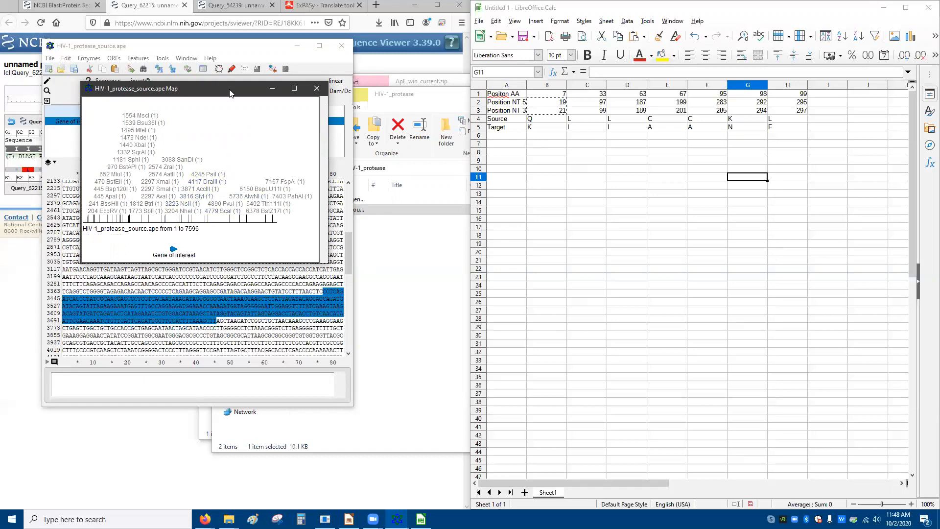
pyautogui.moveTo(239, 93); pyautogui.dragTo(741, 117)
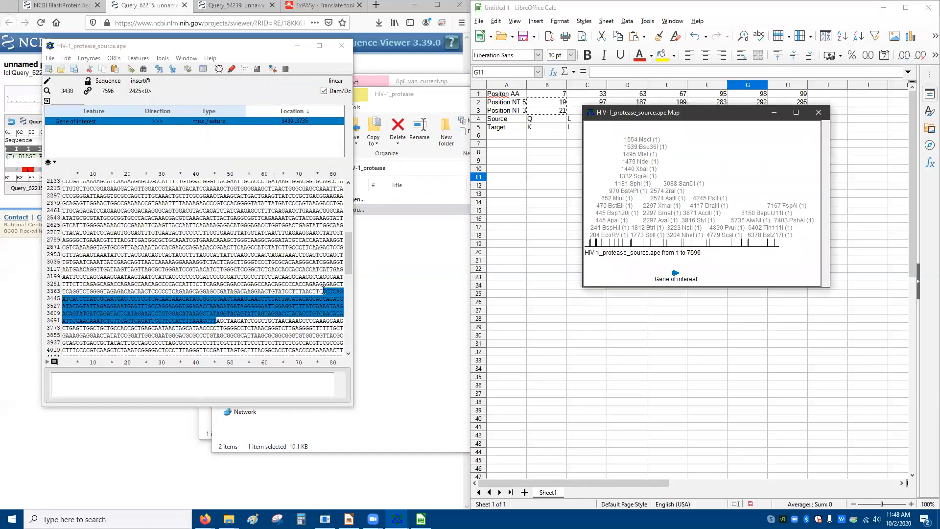
# Step: Select the stretch between the His tag and the gene of interest, and check the NsiI recognition site on the map
pyautogui.moveTo(322, 290); pyautogui.dragTo(326, 277)
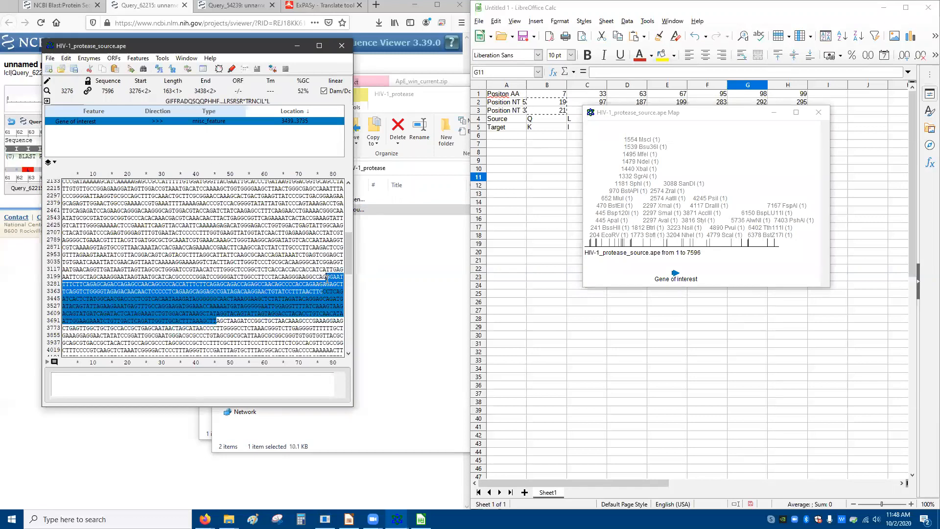
pyautogui.click(326, 277)
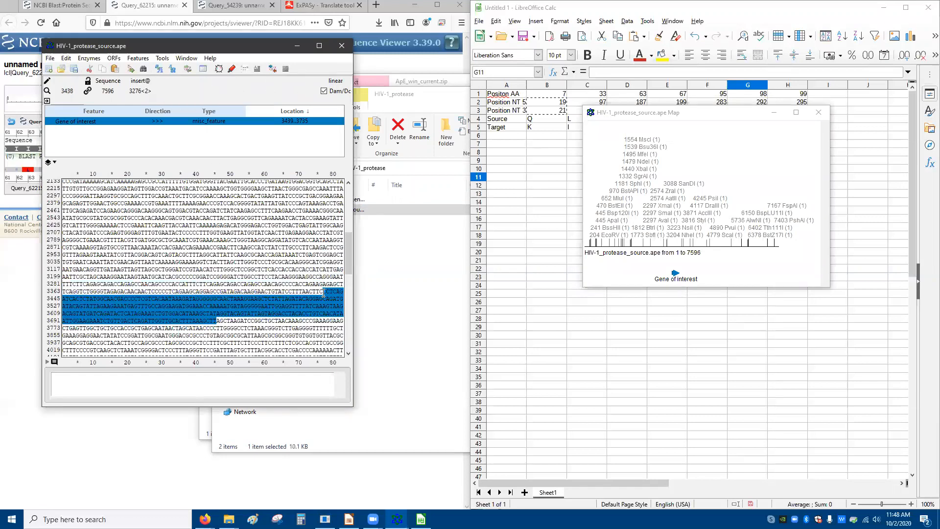
pyautogui.rightClick(322, 268)
pyautogui.click(330, 267)
pyautogui.moveTo(323, 291); pyautogui.dragTo(330, 270)
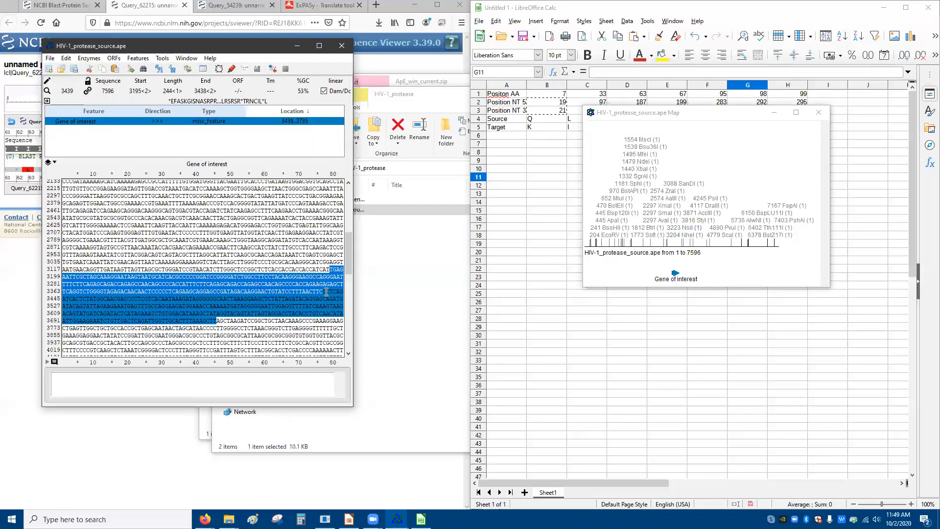
pyautogui.moveTo(692, 231)
pyautogui.click(687, 232)
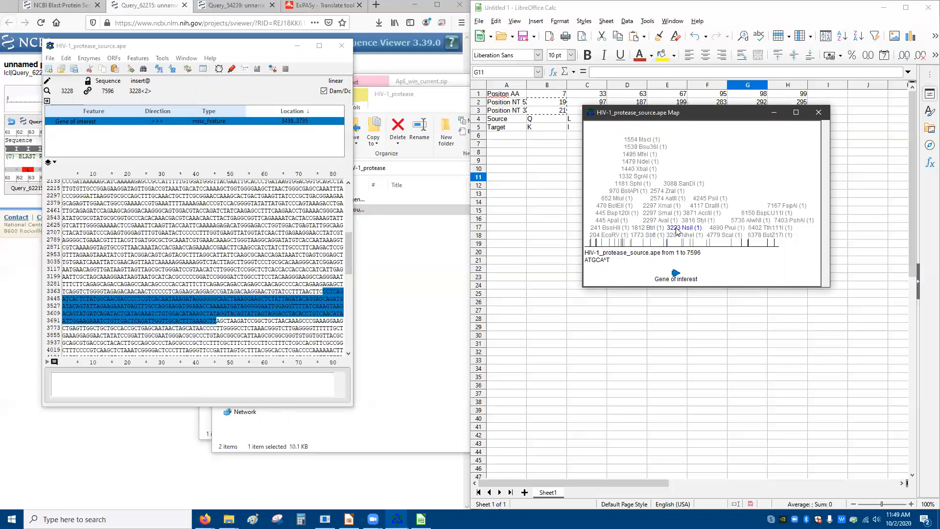
# Step: Switch to HIV-1_protease_gene_interest.ape and insert atgCAT at the very start of its sequence
pyautogui.click(420, 342)
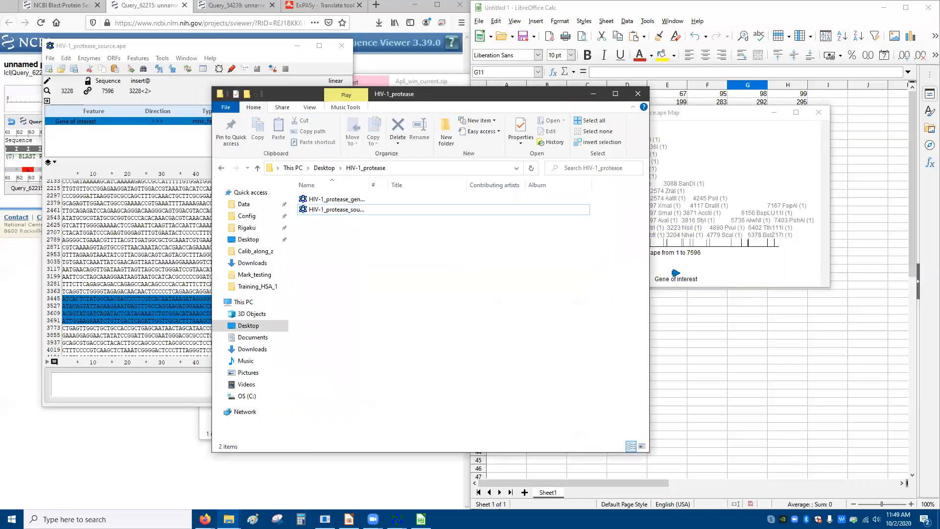
pyautogui.click(397, 519)
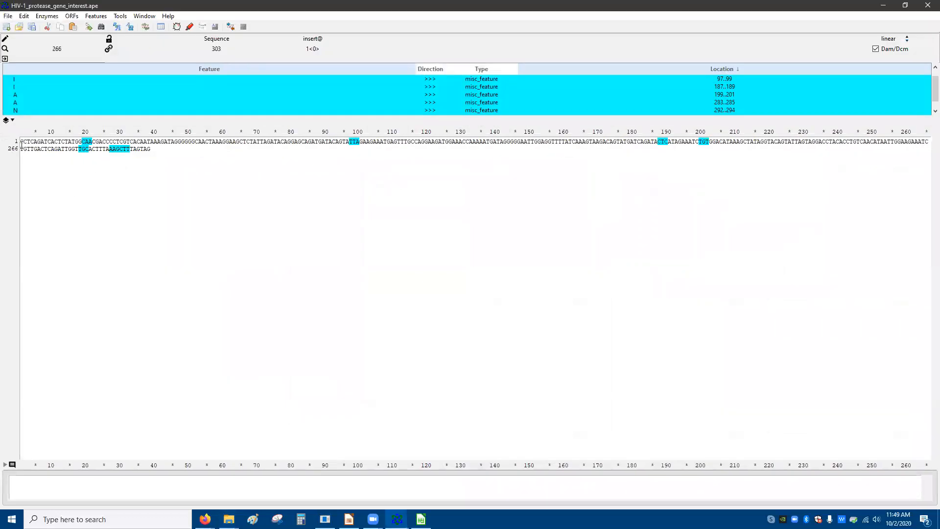
pyautogui.click(147, 193)
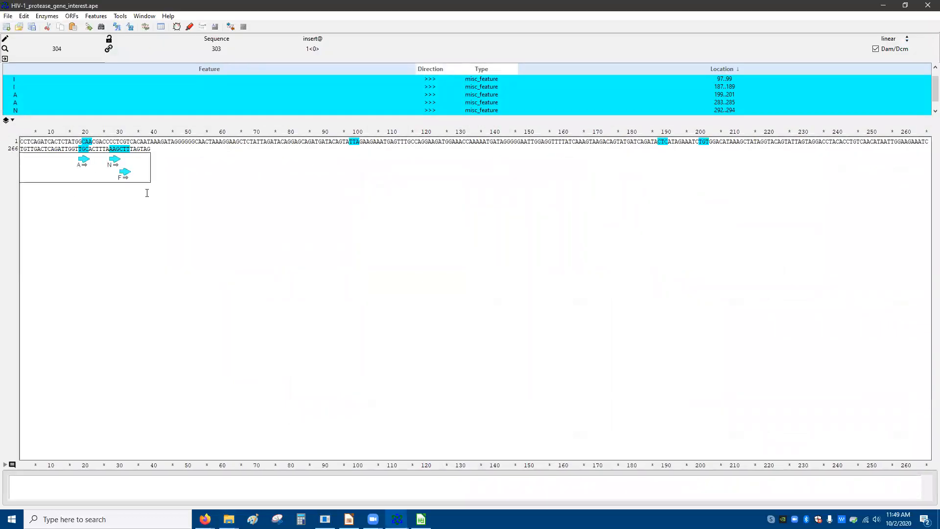
pyautogui.write('atg')
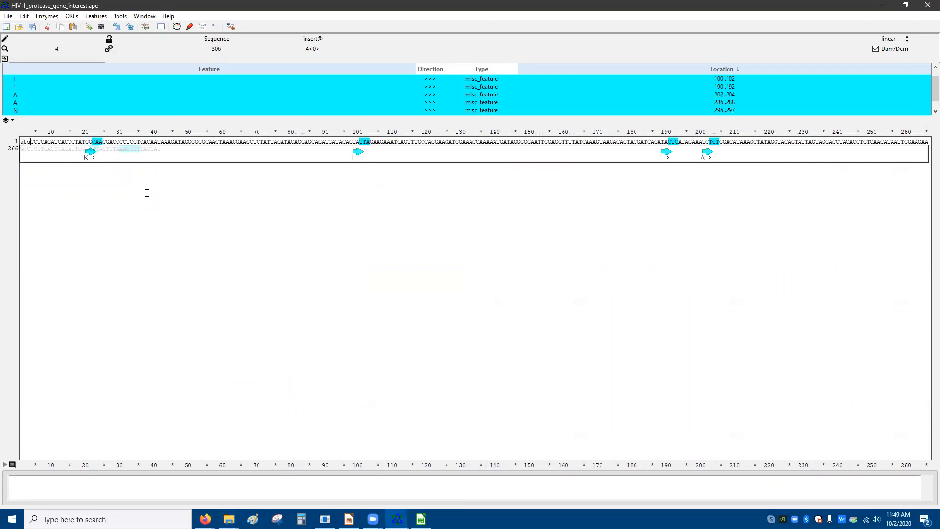
pyautogui.write('CAT')
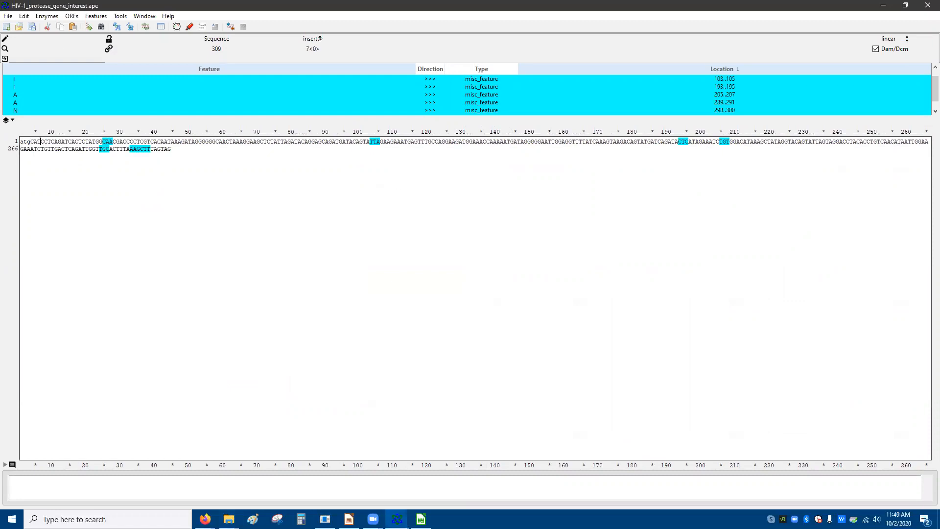
# Step: Recheck the enzyme sites on the HIV-1_protease_source.ape map and return to the gene of interest sequence
pyautogui.moveTo(422, 519)
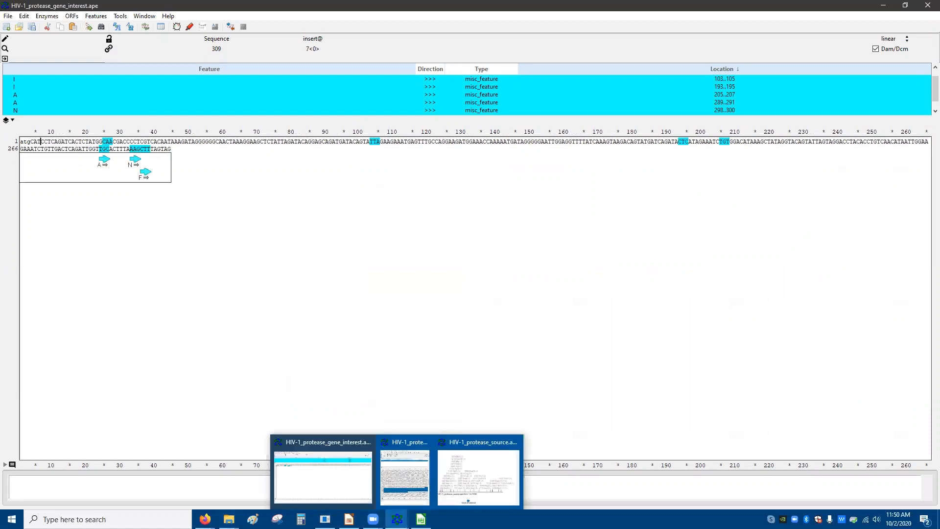
pyautogui.click(456, 474)
pyautogui.moveTo(647, 225)
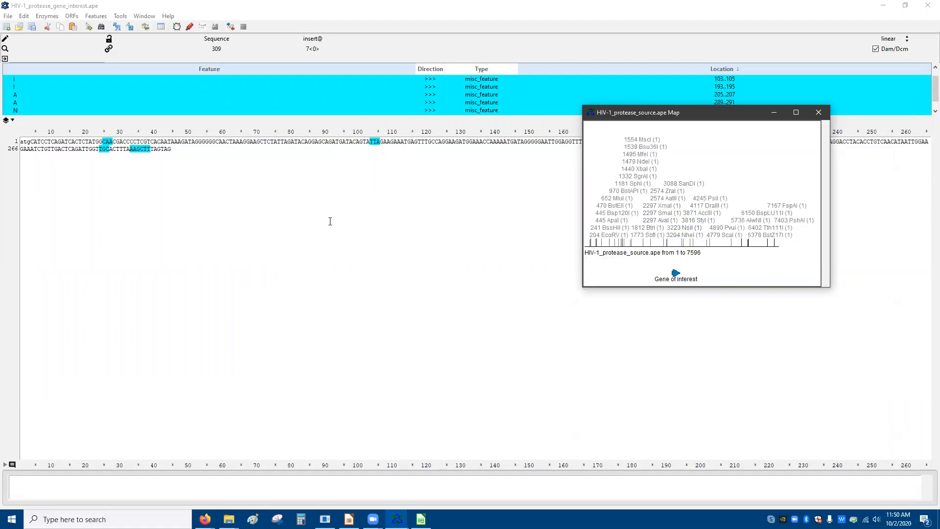
pyautogui.click(28, 158)
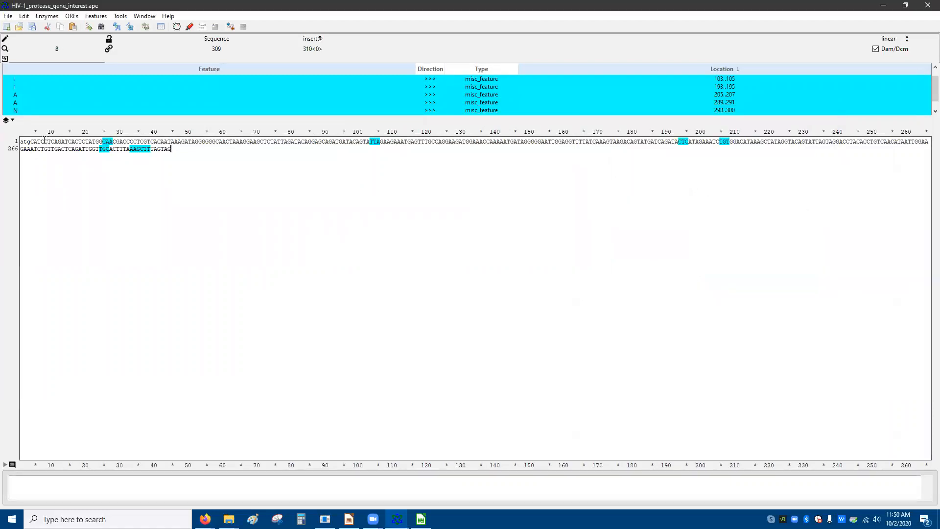
# Step: Replace the inserted uppercase CAT after atg with lowercase cat at the start of the gene of interest sequence
pyautogui.click(42, 141)
pyautogui.press('BackSpace')
pyautogui.press('BackSpace')
pyautogui.press('BackSpace')
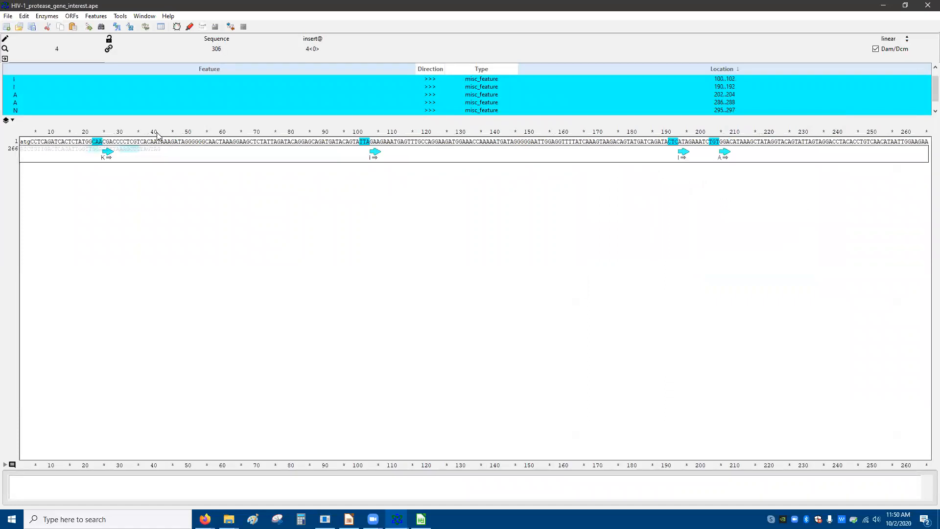
pyautogui.write('cat')
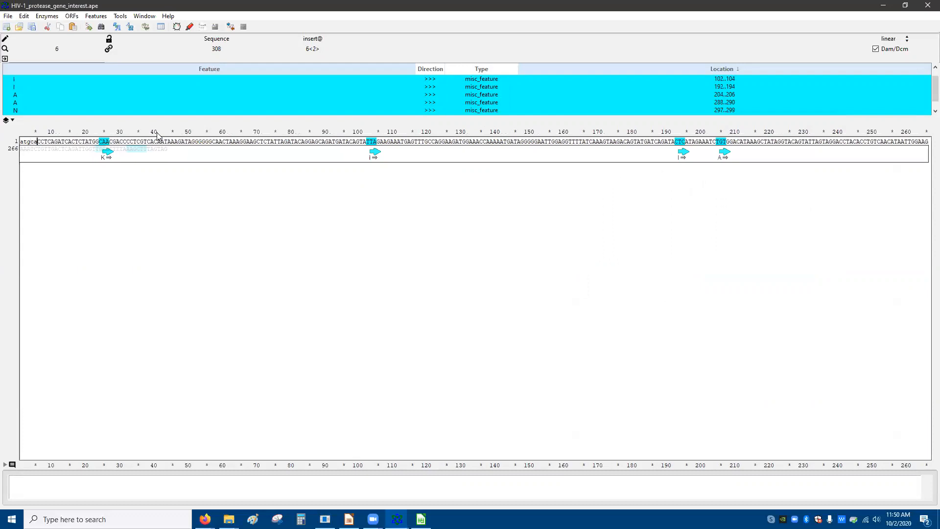
pyautogui.click(137, 208)
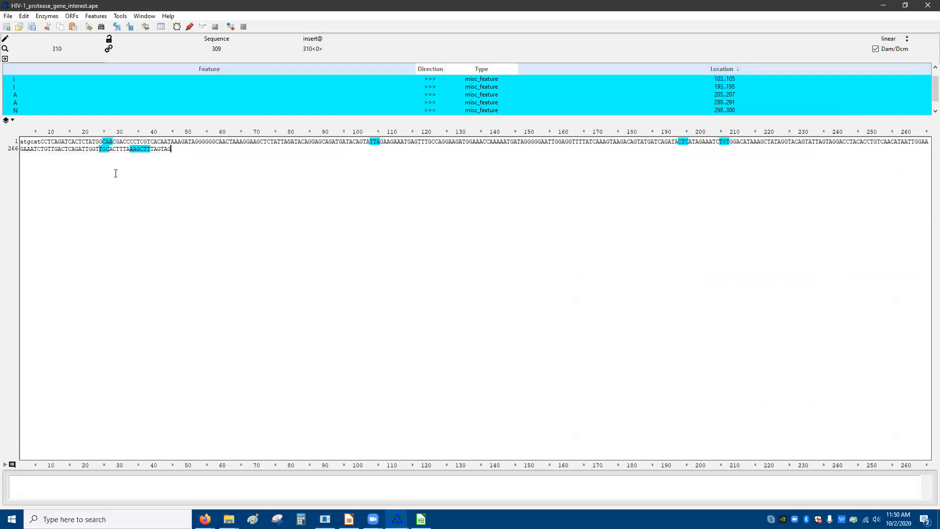
pyautogui.click(125, 150)
pyautogui.click(200, 141)
pyautogui.rightClick(204, 141)
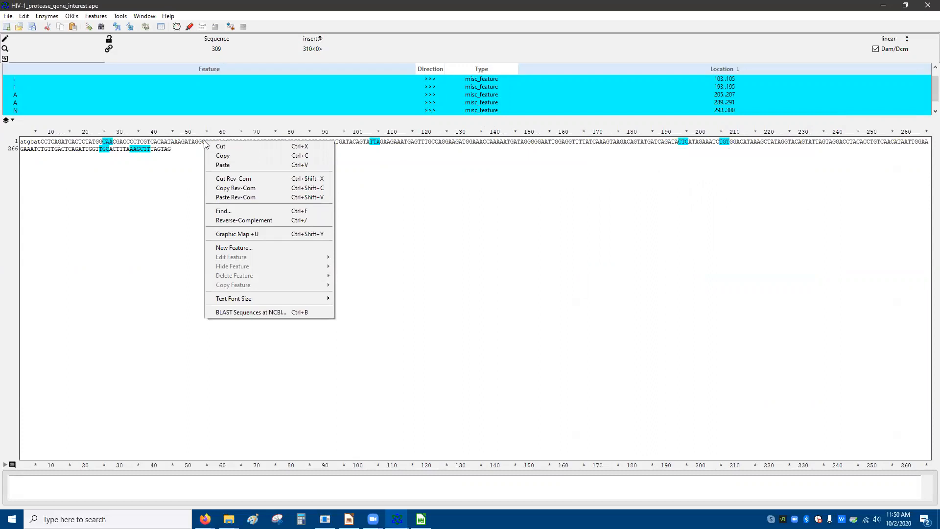
pyautogui.click(182, 182)
pyautogui.click(109, 39)
pyautogui.click(109, 39)
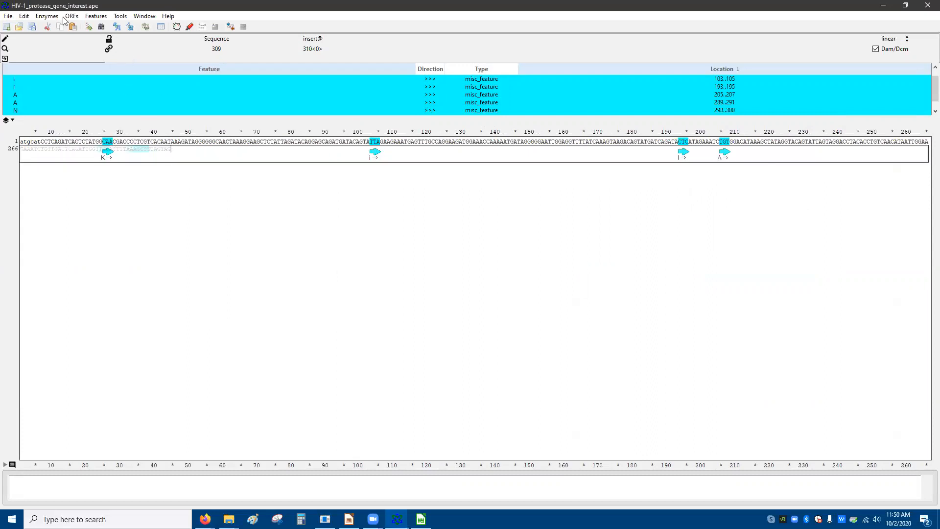
pyautogui.click(6, 49)
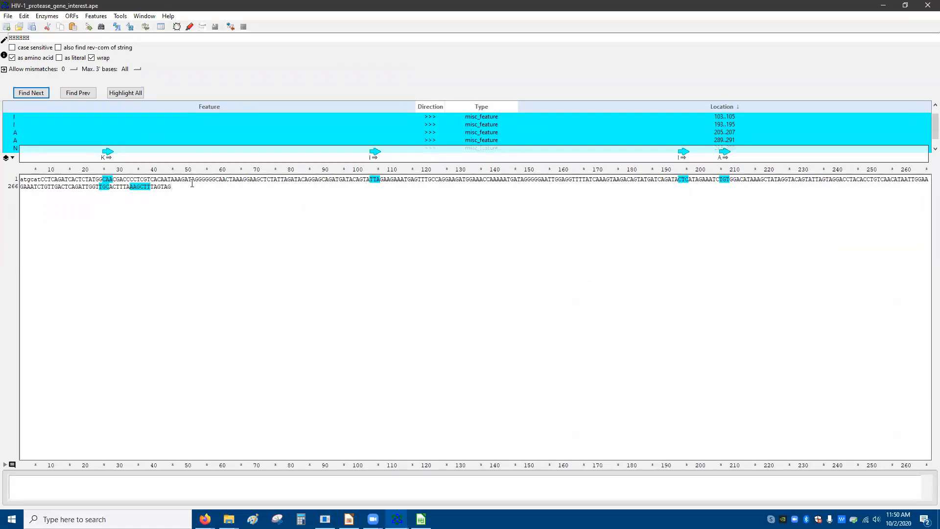
pyautogui.rightClick(203, 231)
pyautogui.click(180, 232)
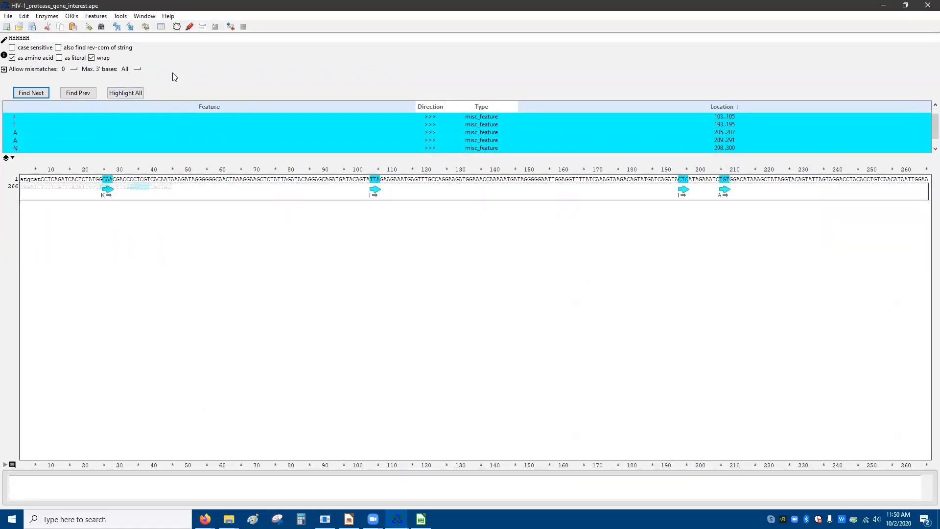
# Step: Turn off the X-Ray Window for the gene of interest sequence and collapse the find options
pyautogui.click(43, 16)
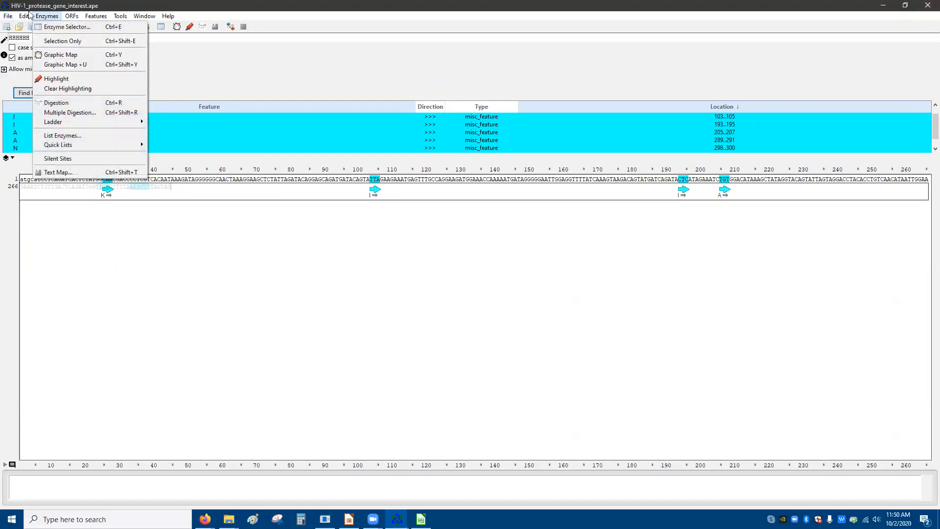
pyautogui.moveTo(23, 17)
pyautogui.moveTo(82, 17)
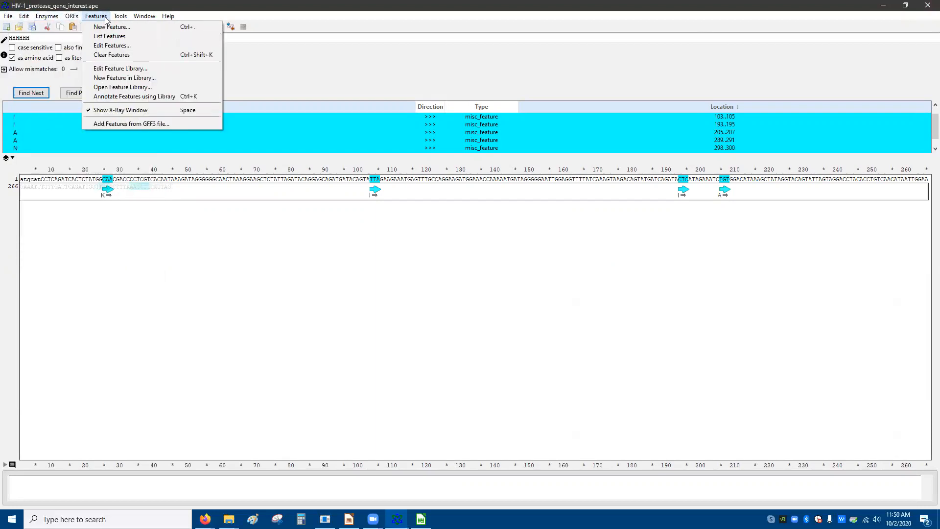
pyautogui.click(109, 111)
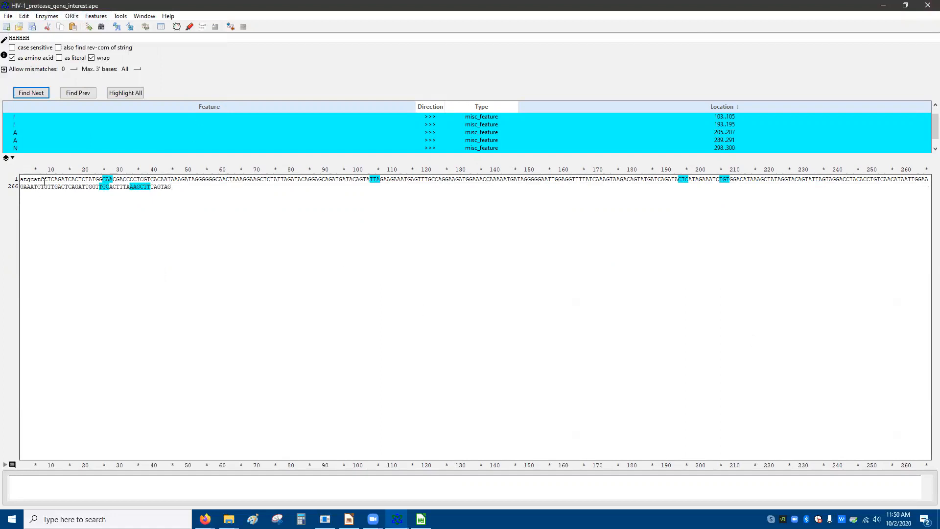
pyautogui.moveTo(41, 180); pyautogui.dragTo(18, 181)
pyautogui.click(125, 202)
pyautogui.click(4, 52)
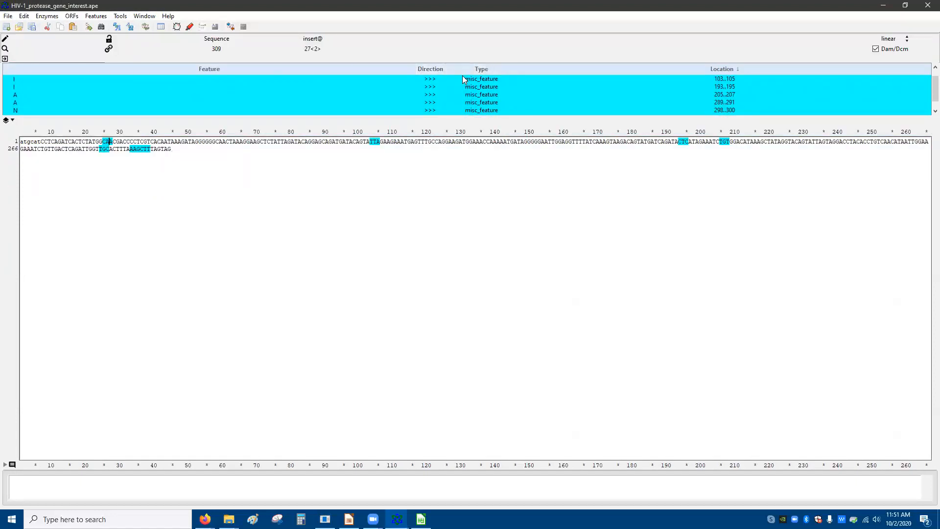
# Step: Reverse the feature list's location sorting, restore ascending order, and go to its first entry
pyautogui.click(718, 69)
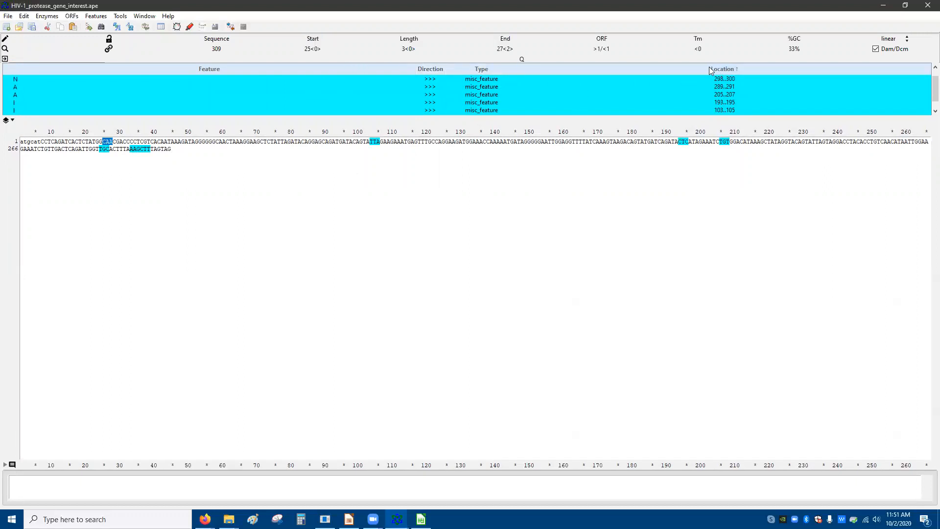
pyautogui.click(727, 68)
pyautogui.scroll(1, 127, 106)
# Step: Switch to Firefox and search the web for "CODON chart" in a new tab
pyautogui.click(205, 519)
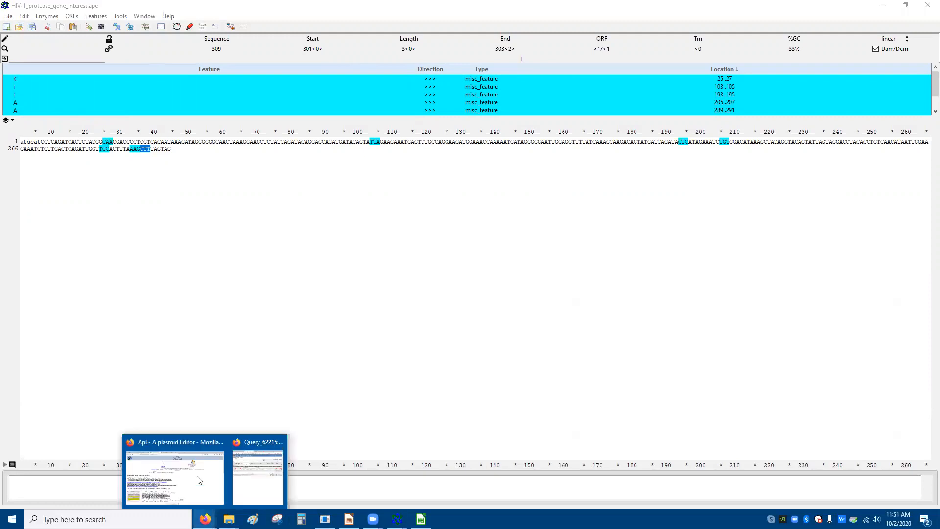
pyautogui.click(199, 480)
pyautogui.click(376, 5)
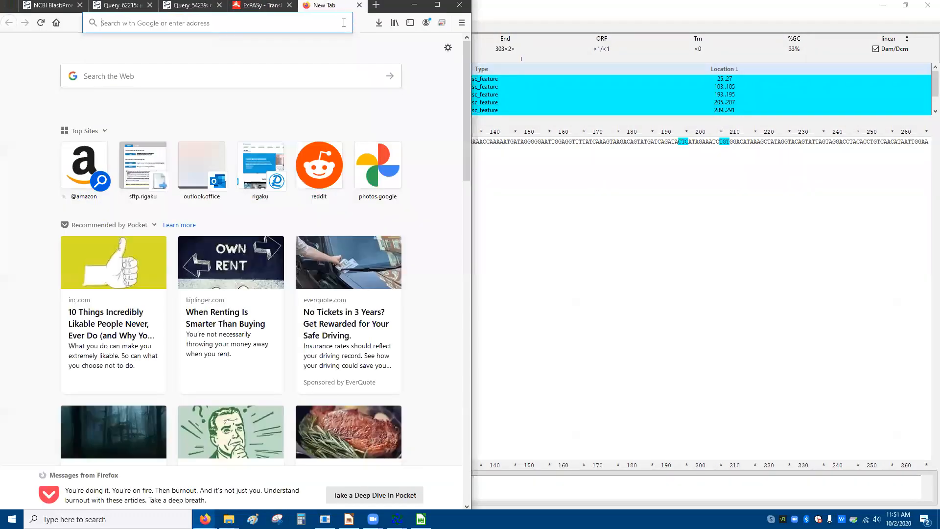
pyautogui.click(326, 23)
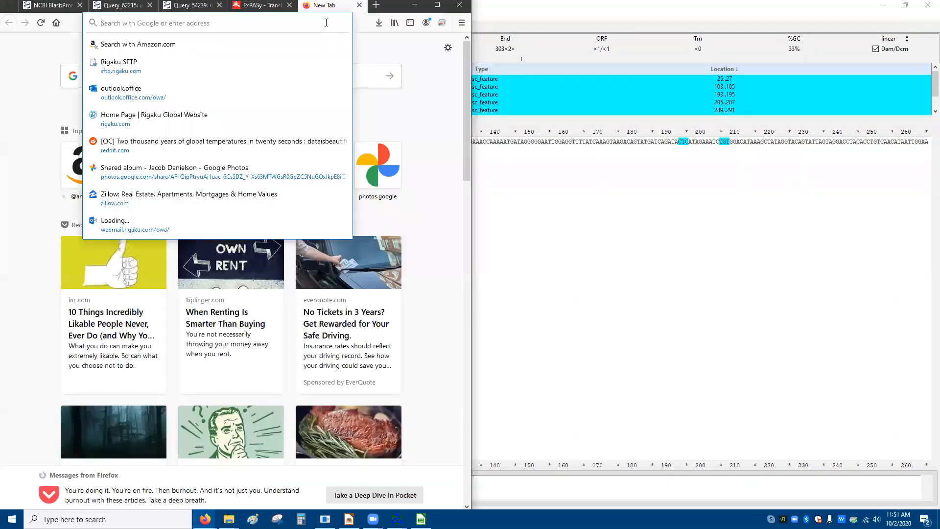
pyautogui.write('CODON ')
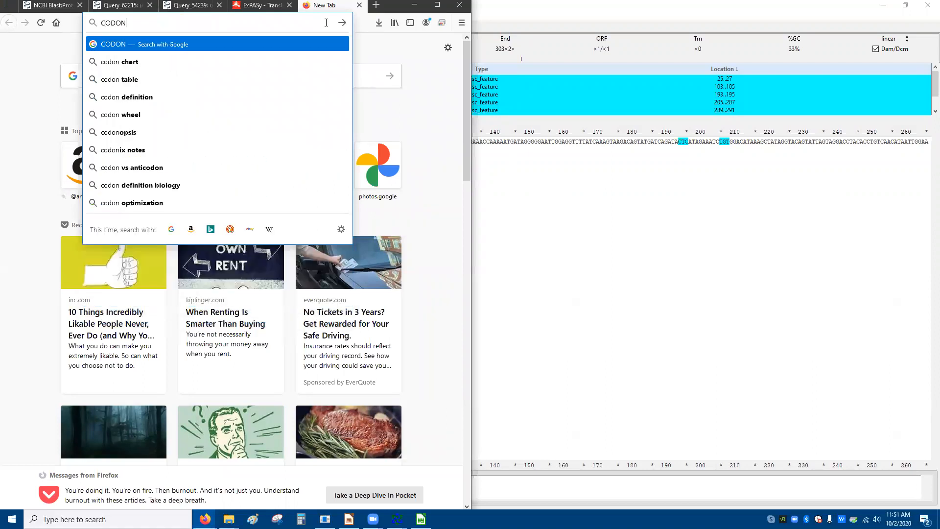
pyautogui.write('chart')
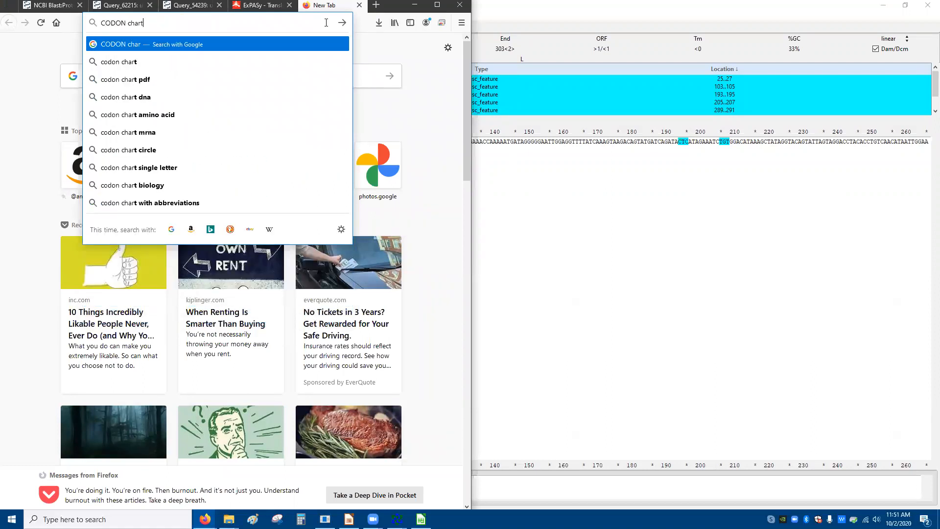
pyautogui.press('Return')
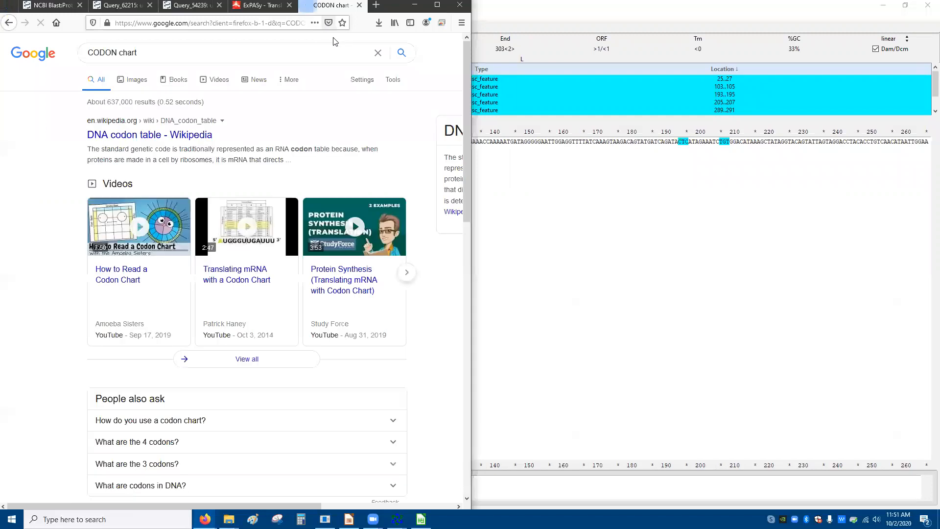
# Step: Show the image results and open the 3D Molecular Designs page of the Genetic Codon Poster
pyautogui.click(138, 80)
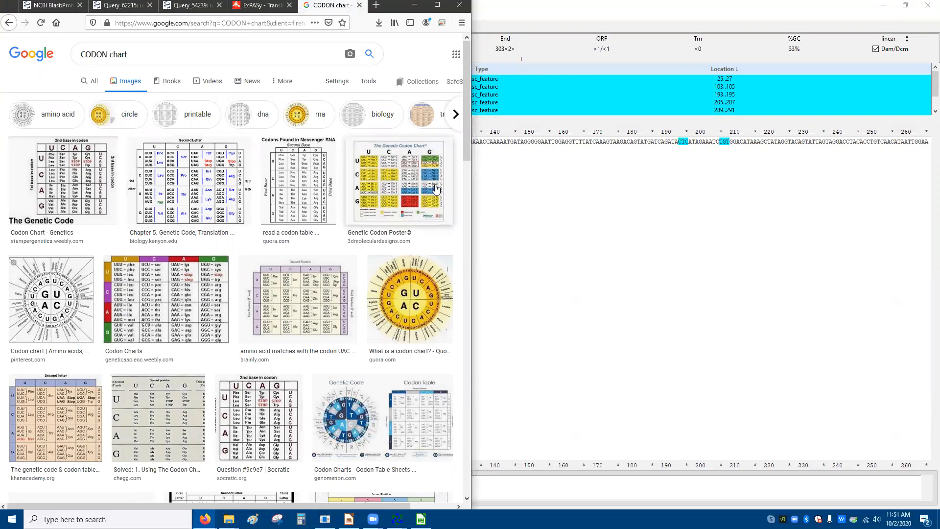
pyautogui.click(431, 188)
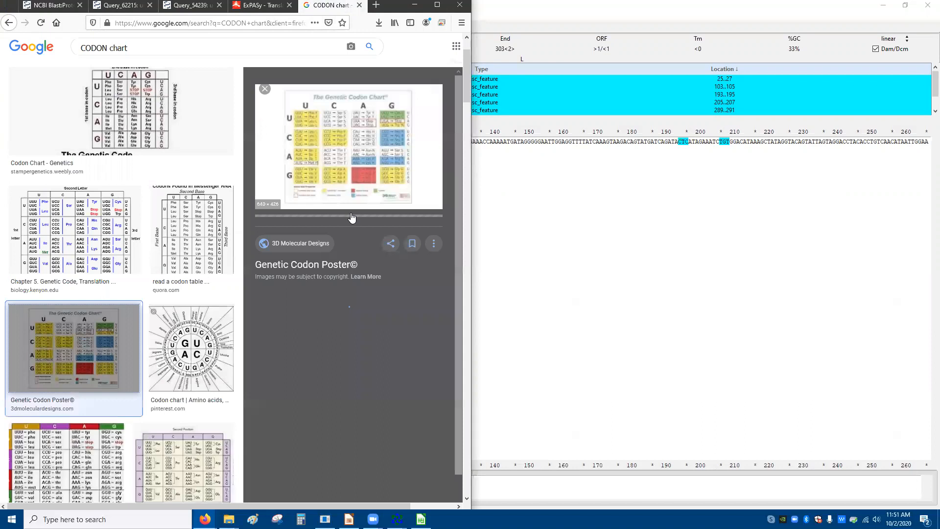
pyautogui.click(307, 184)
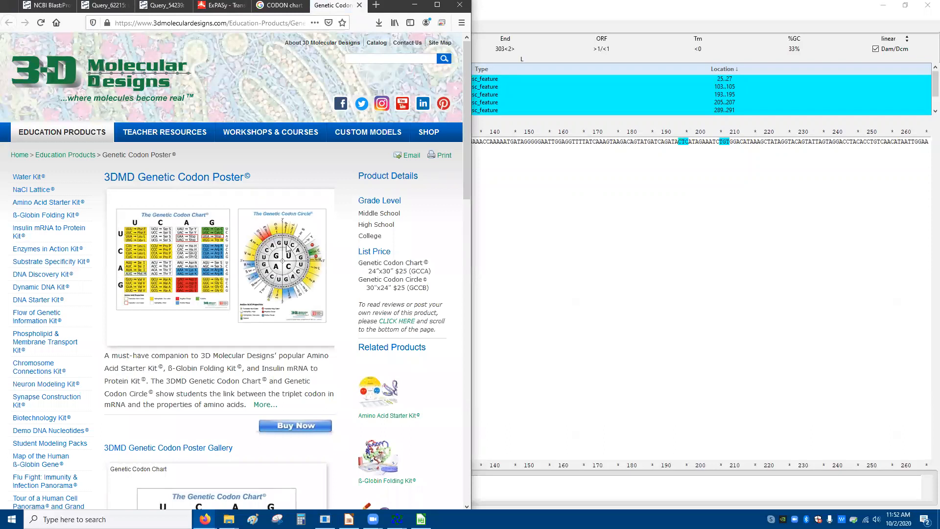
# Step: Enlarge the page to 200% and bring the whole Genetic Codon Chart into view for reading
pyautogui.scroll(6, 286, 248)
pyautogui.moveTo(286, 247)
pyautogui.scroll(-6, 289, 168)
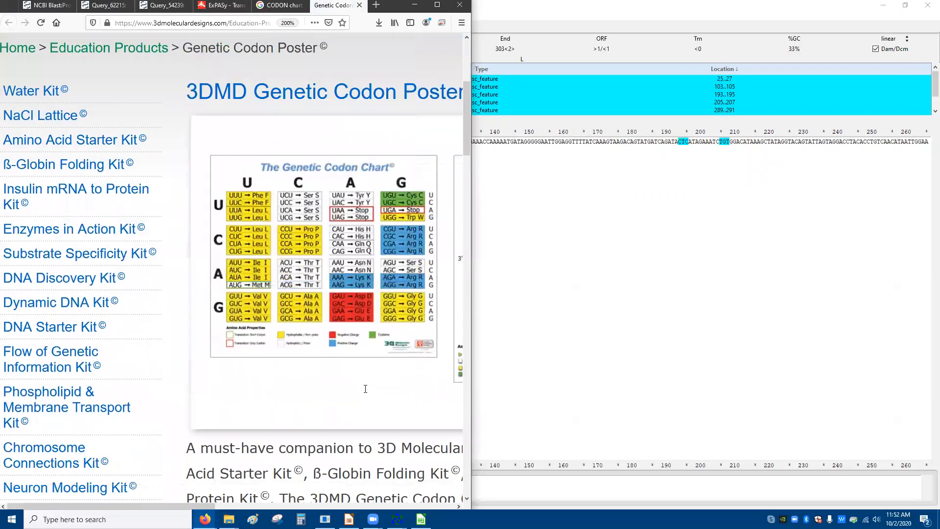
pyautogui.scroll(3, 363, 390)
pyautogui.scroll(2, 363, 390)
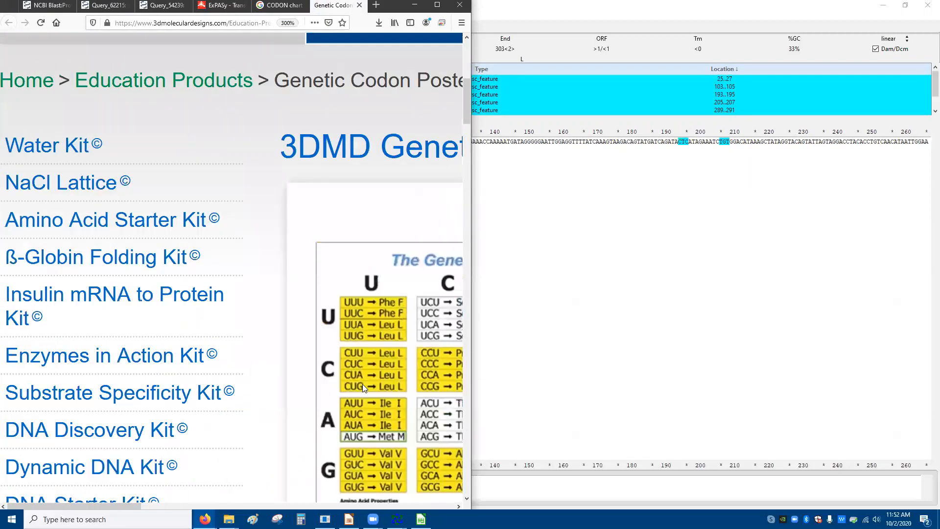
pyautogui.scroll(-5, 354, 385)
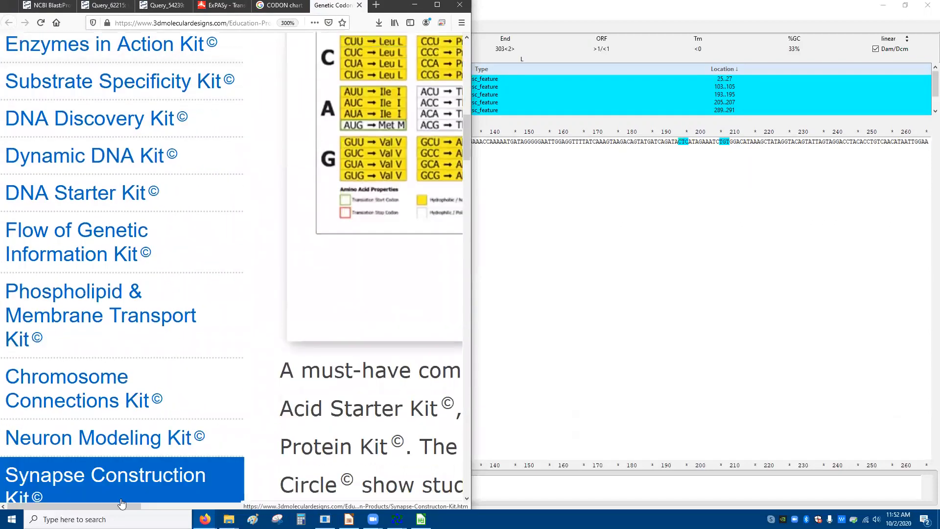
pyautogui.moveTo(130, 506); pyautogui.dragTo(217, 506)
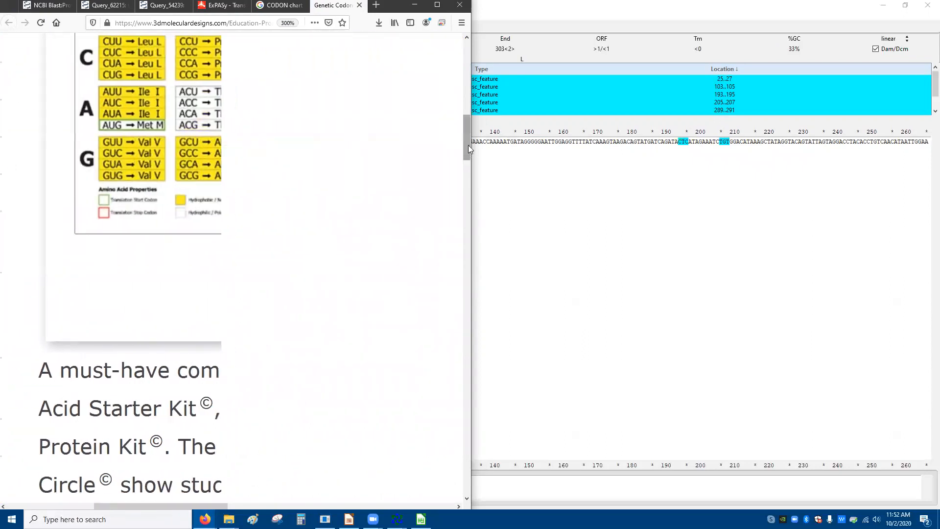
pyautogui.scroll(4, 466, 147)
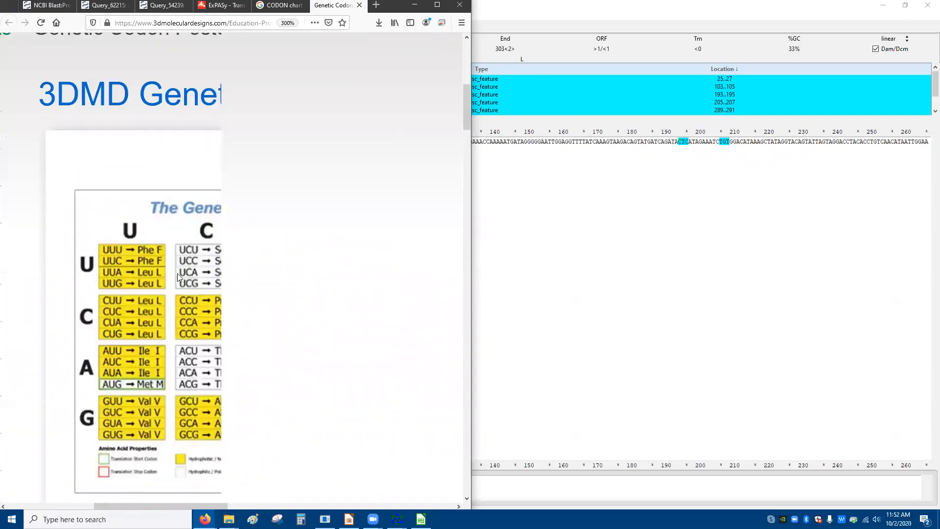
pyautogui.hotkey('ctrl', '-')
pyautogui.hotkey('ctrl', '-')
pyautogui.hotkey('ctrl', '-')
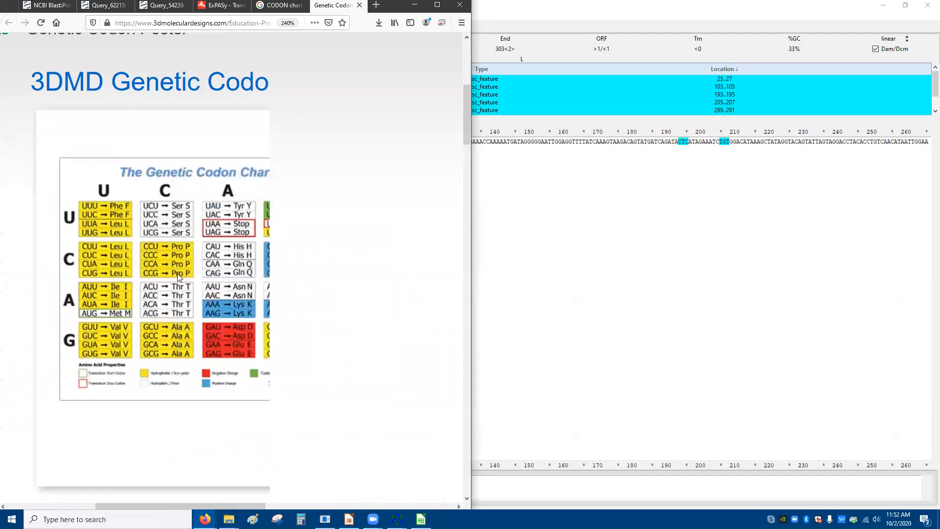
pyautogui.hotkey('ctrl', '+')
pyautogui.hotkey('ctrl', '+')
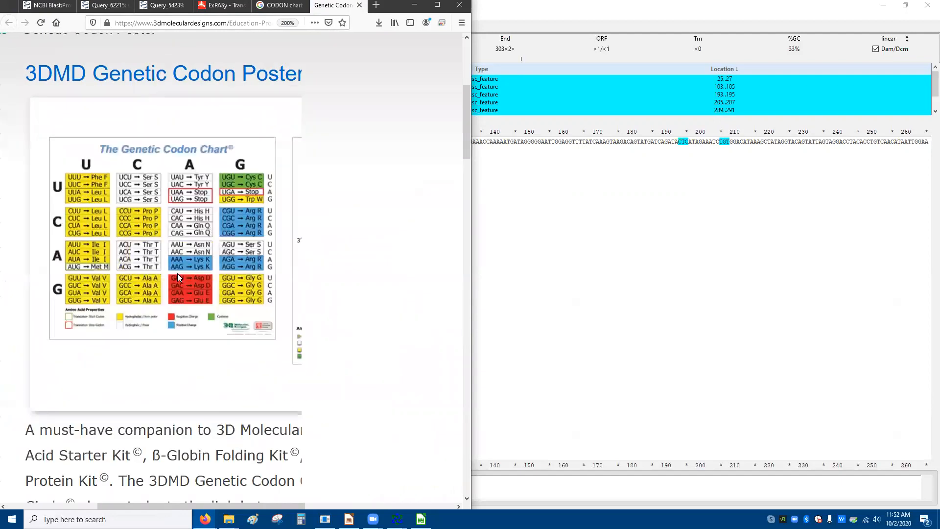
pyautogui.hotkey('ctrl', '-')
# Step: Arrange ApE and the codon chart side by side and place the cursor in the codon of feature K at 25..27
pyautogui.moveTo(529, 9); pyautogui.dragTo(939, 225)
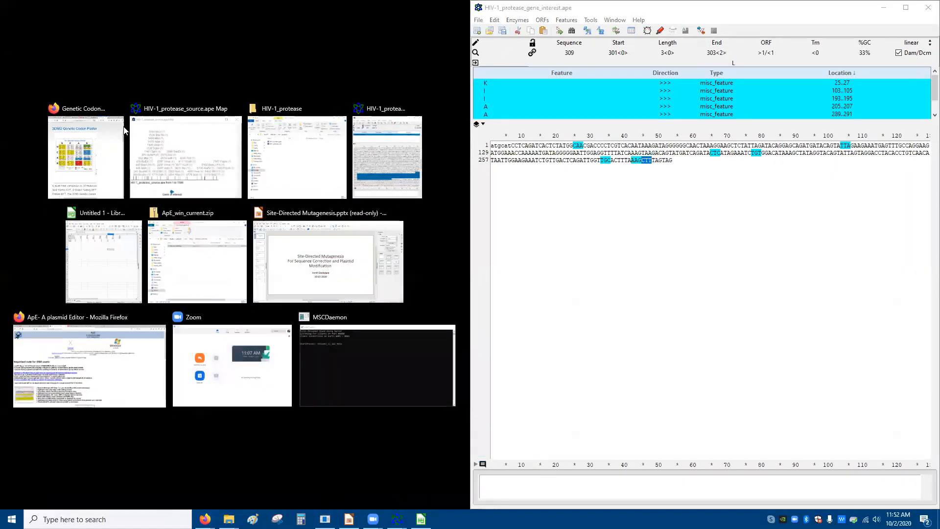
pyautogui.click(90, 168)
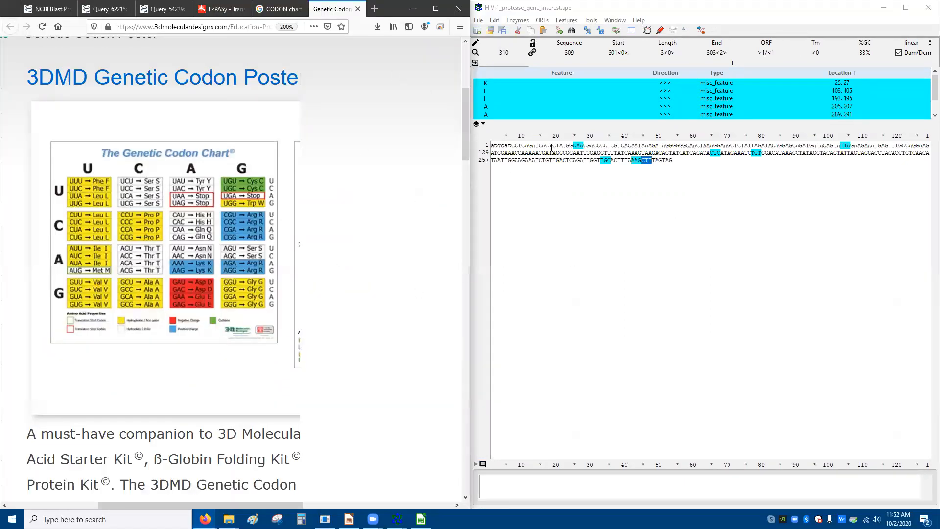
pyautogui.click(578, 145)
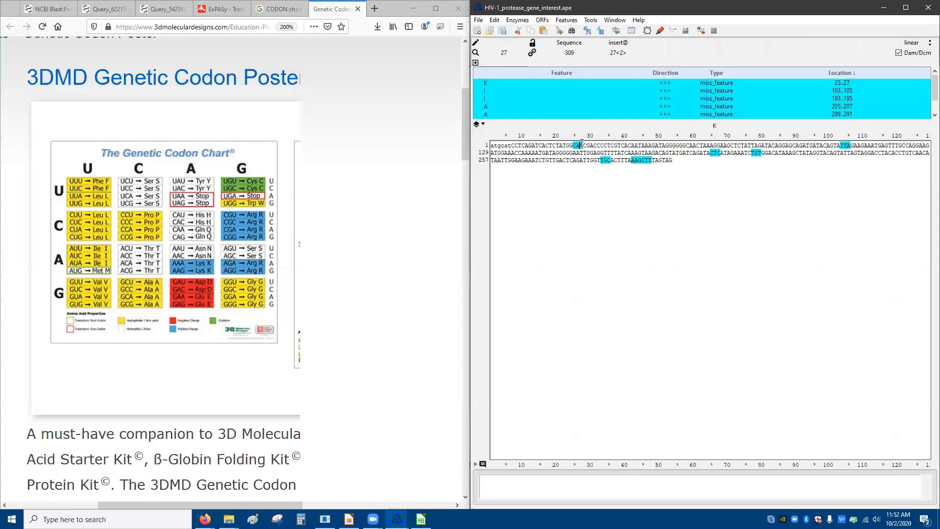
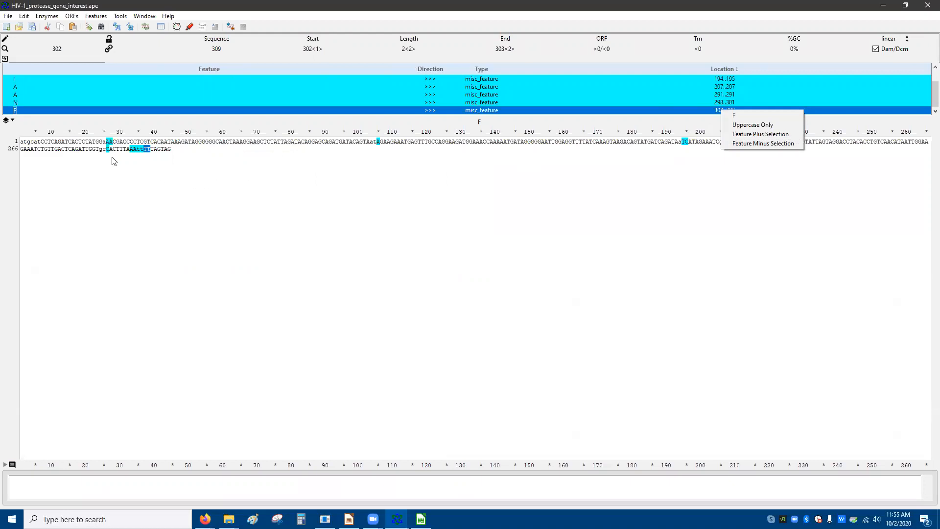
# Step: Convert the final six bases TAGTAG of the gene of interest sequence to lowercase
pyautogui.moveTo(150, 149)
pyautogui.mouseDown()
pyautogui.moveTo(176, 153)
pyautogui.moveTo(151, 149)
pyautogui.mouseUp()
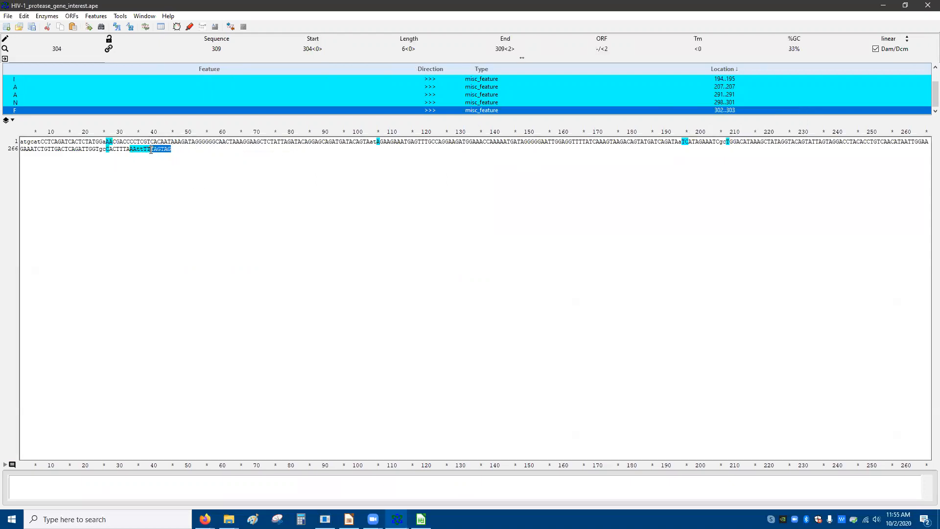
pyautogui.rightClick(157, 149)
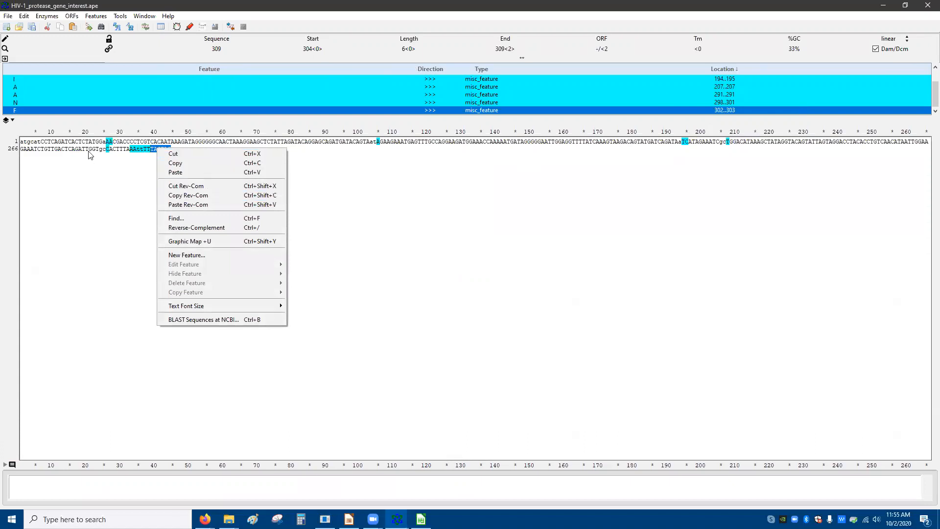
pyautogui.click(22, 19)
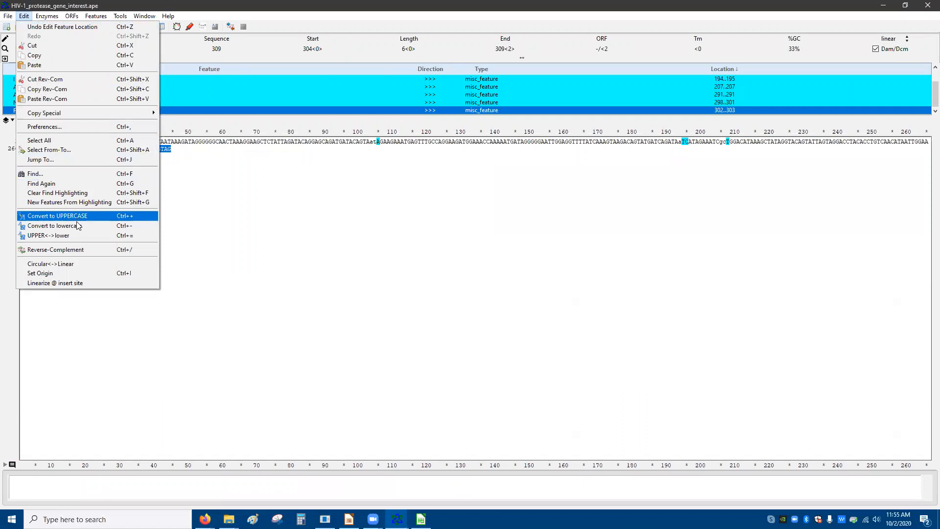
pyautogui.click(54, 225)
pyautogui.click(221, 169)
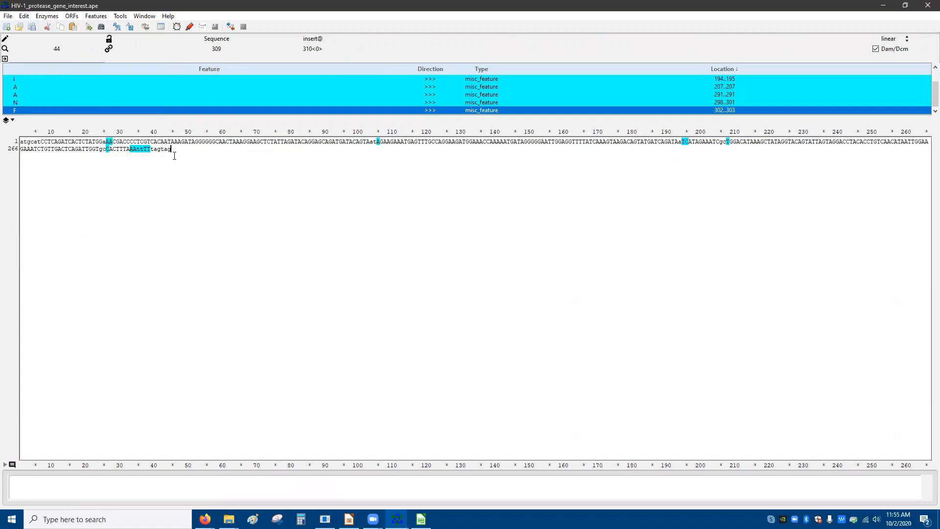
# Step: Copy bases 7..303 of the gene sequence, leaving out the leading NsiI site and the two trailing stop codons
pyautogui.moveTo(151, 152); pyautogui.dragTo(44, 142)
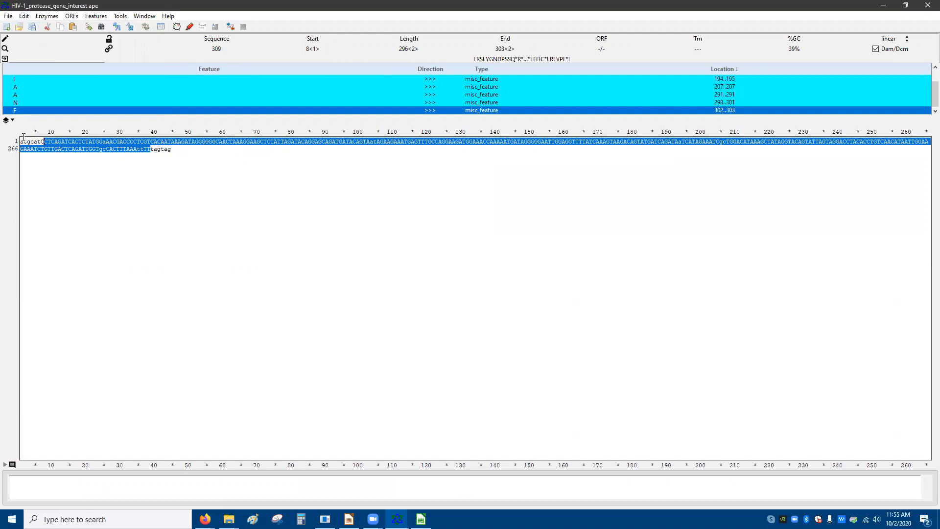
pyautogui.click(44, 141)
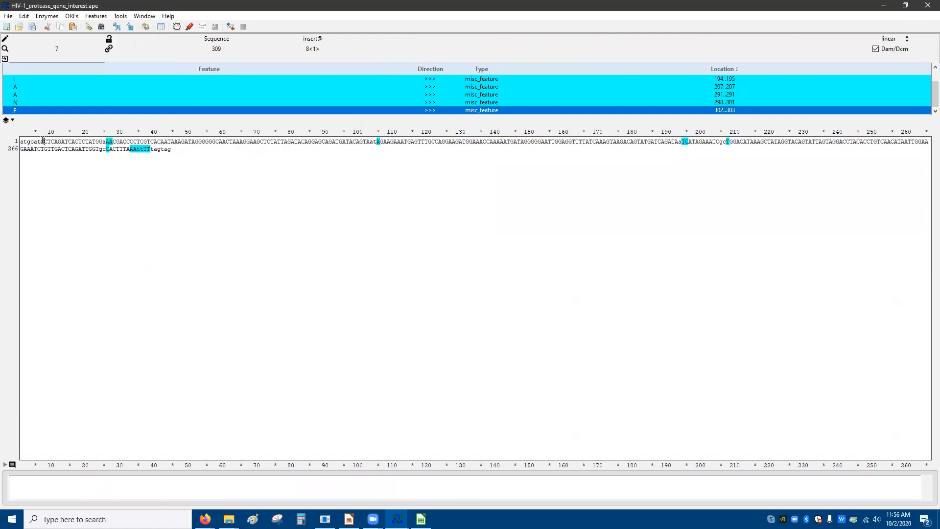
pyautogui.moveTo(42, 141); pyautogui.dragTo(151, 149)
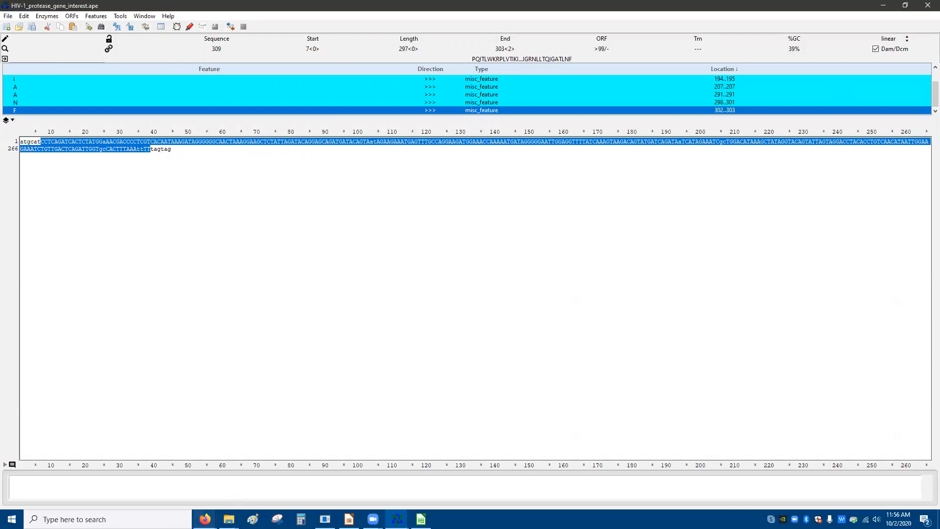
# Step: Switch to Firefox and reopen the previous protein BLAST comparison for editing its search
pyautogui.click(205, 519)
pyautogui.click(249, 455)
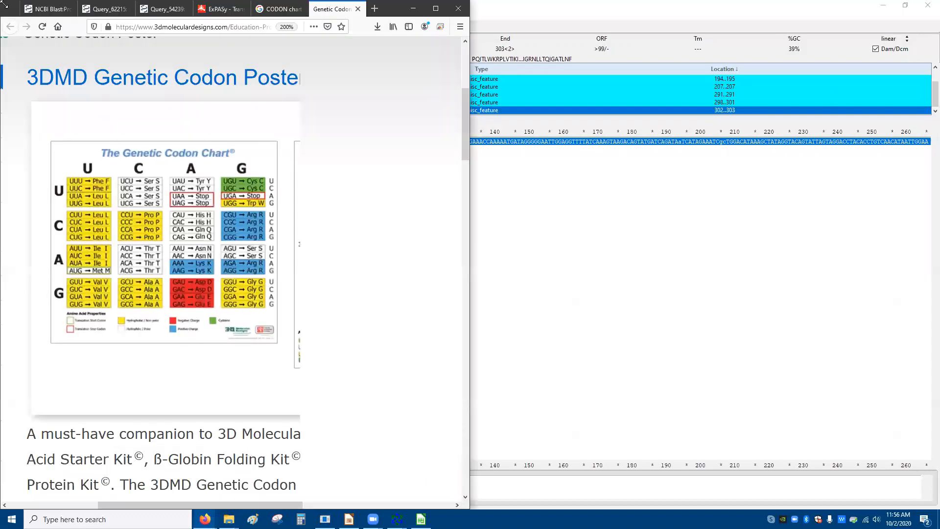
pyautogui.click(56, 9)
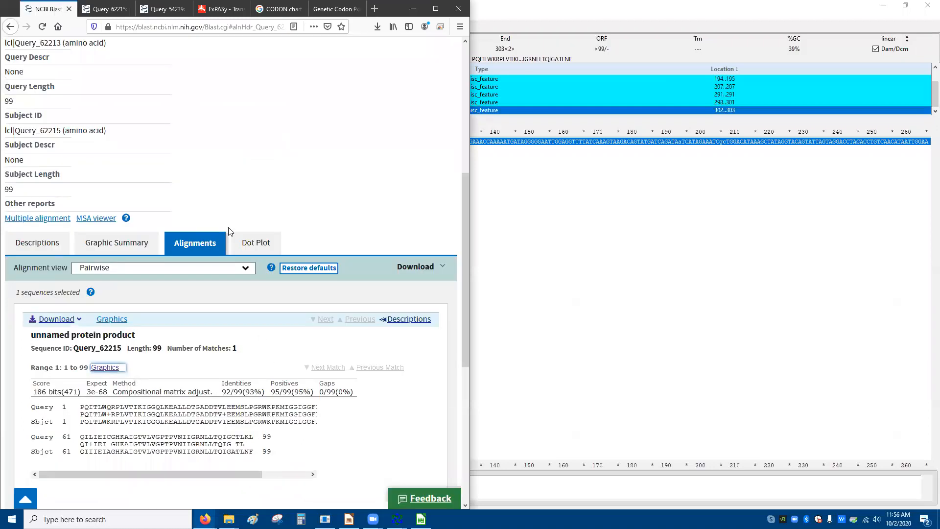
pyautogui.scroll(5, 112, 214)
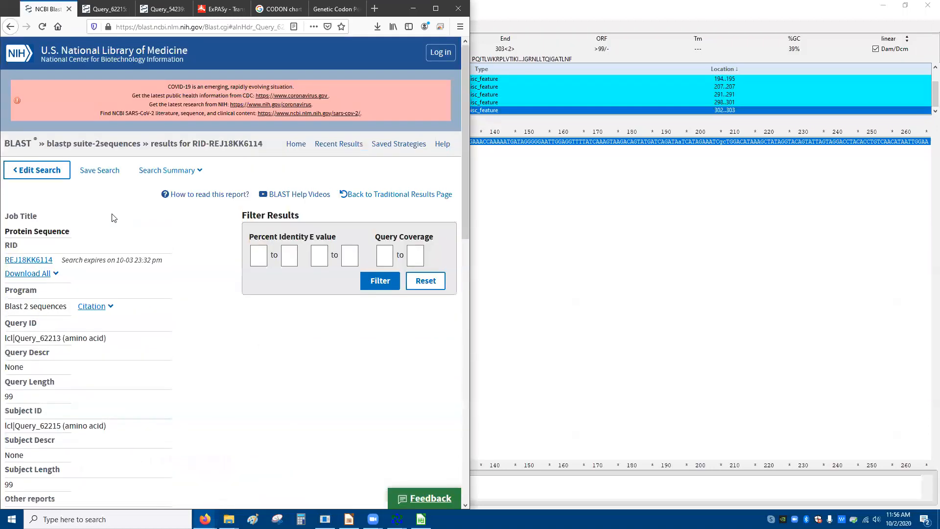
pyautogui.scroll(-2, 113, 214)
pyautogui.click(40, 72)
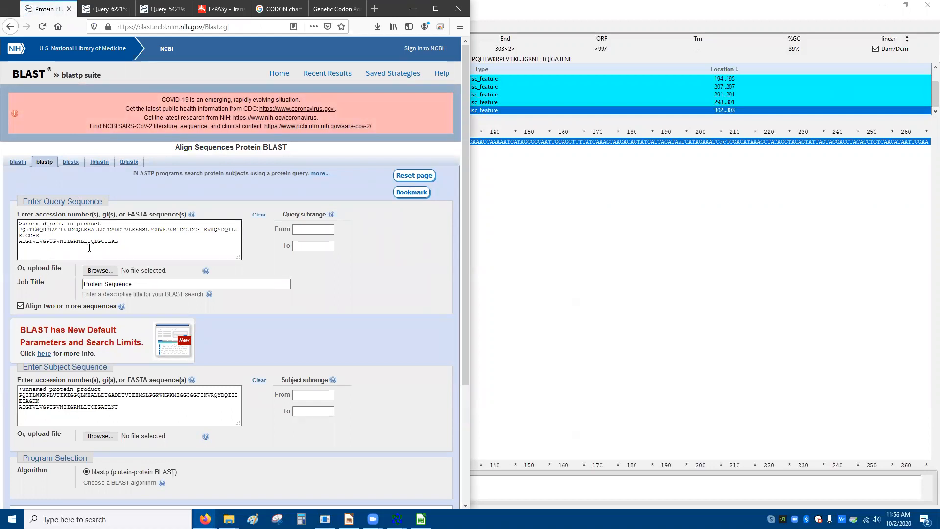
# Step: Replace the query protein sequence with the copied gene bases and try to run the blastp alignment
pyautogui.moveTo(122, 246); pyautogui.dragTo(19, 232)
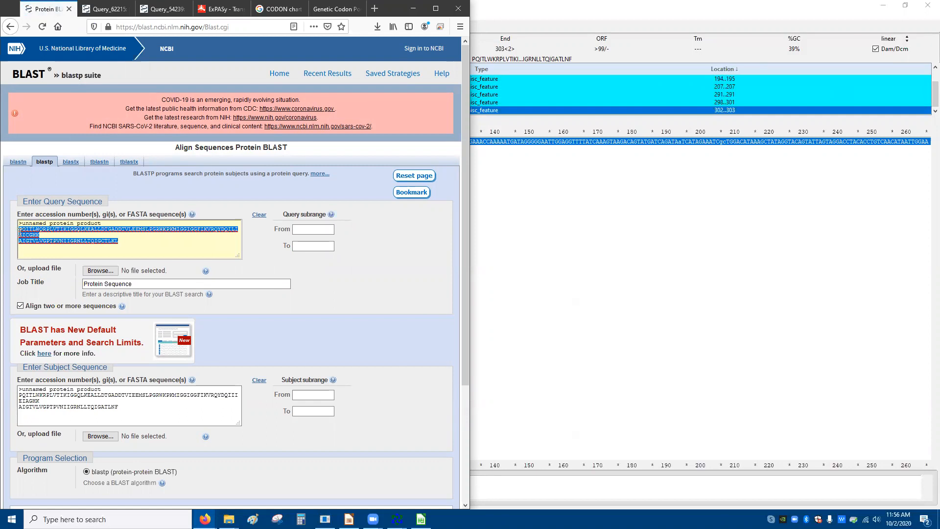
pyautogui.write('CCTCAGATCACTCTATGGaAACGACCCCTCGTCACAATAAAGATAGGGGGGCAACTAAAGGAAGCTCTATTAGATACAGGAGCAGATGATACAGTAatAGAAGAAATGAGTTTGCCAGGAAGATGGAAACCAAAAATGATAGGGGGAATTGGAGGTTTTATCAAAGTAAGACAGTATGATCAGATAaTCATAGAAATCgcTGGACATAAAGCTATAGGTACAGTATTAGTAGGACCTACACCTGTCAACATAATTGGAAGAAATCTGTTGACTCAGATTGGTgcCACTTTAAAttTT')
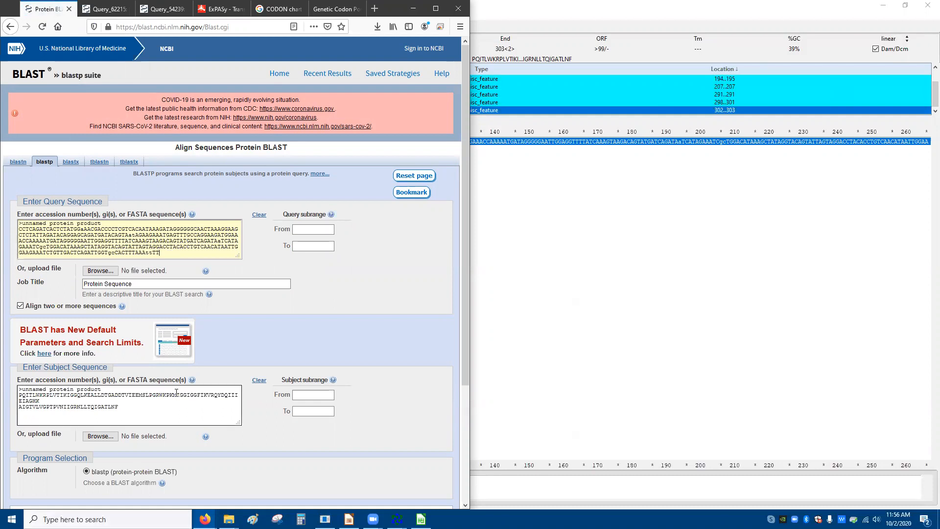
pyautogui.scroll(-3, 171, 395)
pyautogui.click(49, 376)
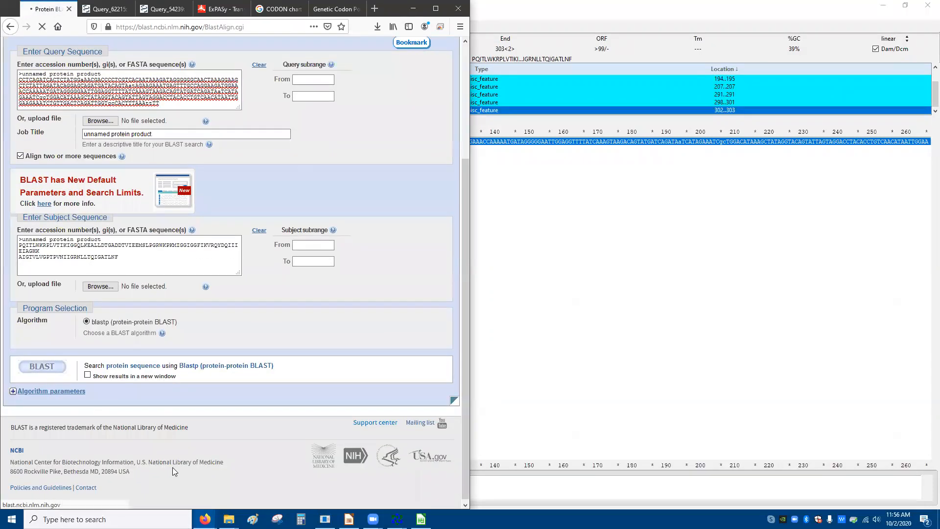
# Step: Run the comparison with blastx instead and open the alignment for the unnamed protein product
pyautogui.click(71, 182)
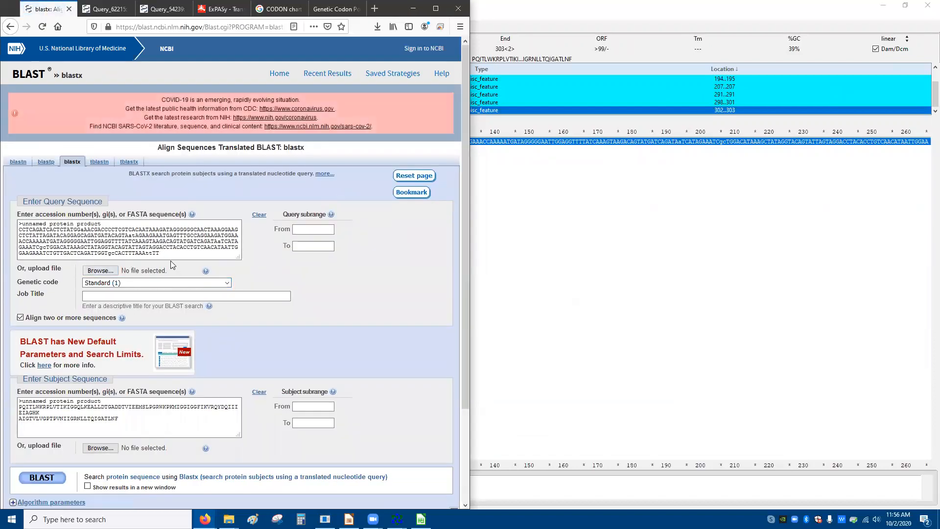
pyautogui.click(42, 479)
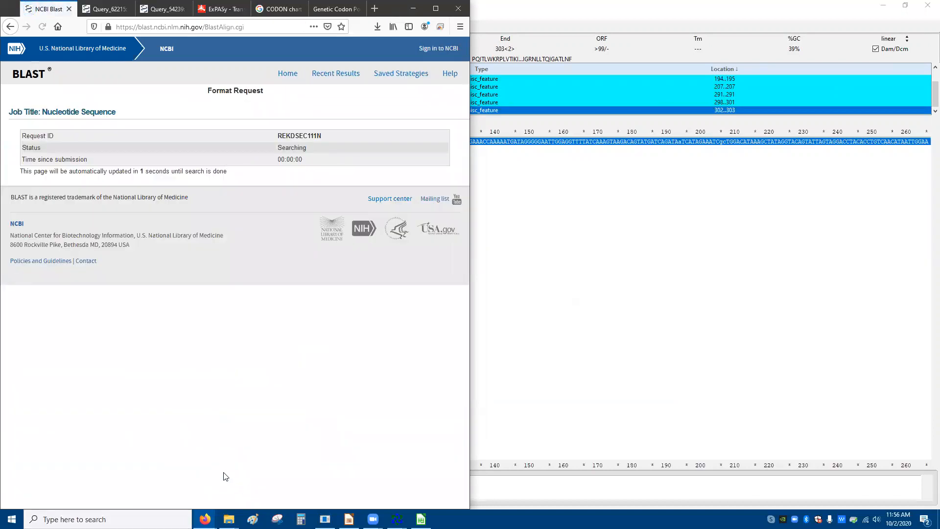
pyautogui.scroll(-8, 201, 375)
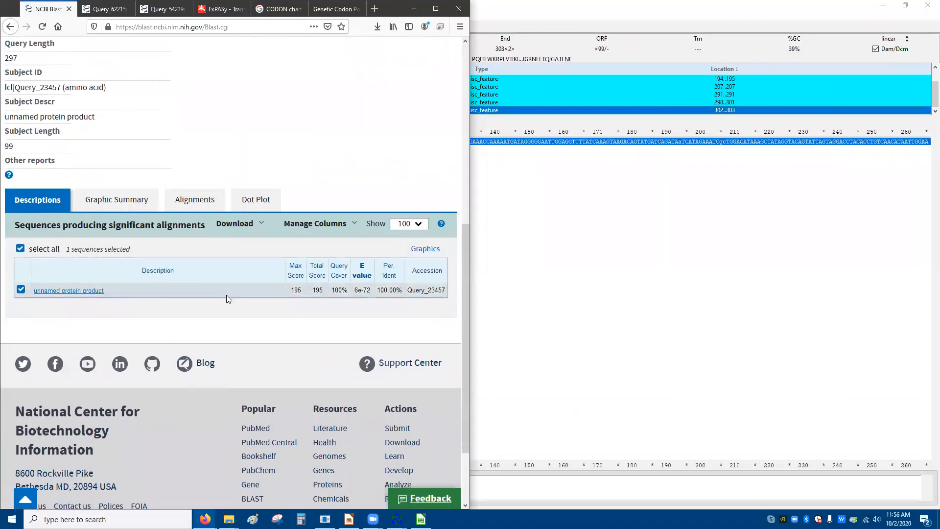
pyautogui.click(94, 292)
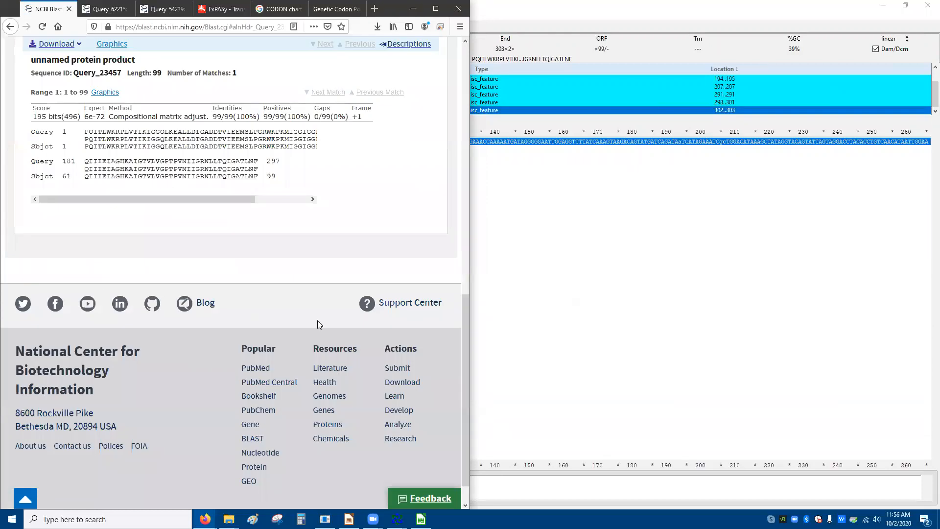
# Step: Examine the pairwise alignment of query and subject along its full length, including the final residues
pyautogui.scroll(3, 348, 269)
pyautogui.moveTo(229, 216); pyautogui.dragTo(273, 217)
pyautogui.click(286, 239)
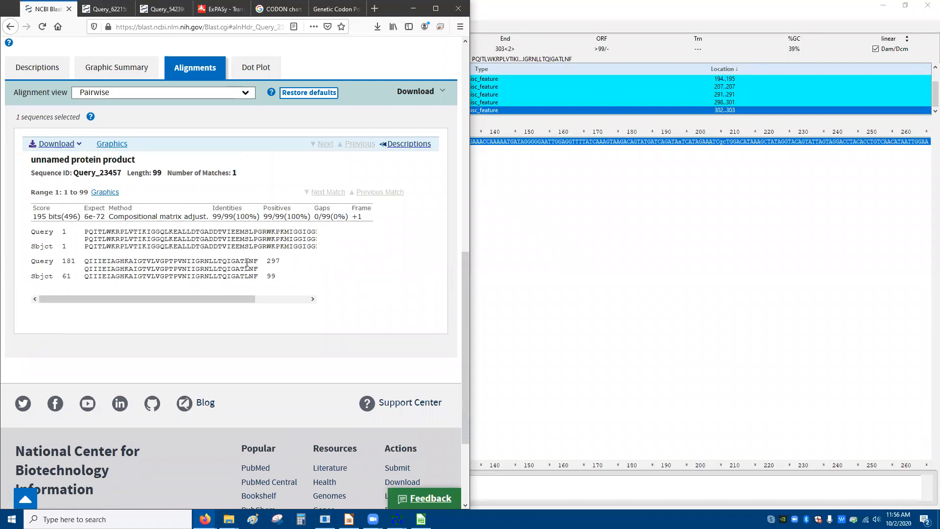
pyautogui.tripleClick(247, 263)
# Step: Return to ApE and highlight the last stop codon tag at 307..309 of the gene sequence
pyautogui.click(522, 226)
pyautogui.tripleClick(201, 183)
pyautogui.click(123, 160)
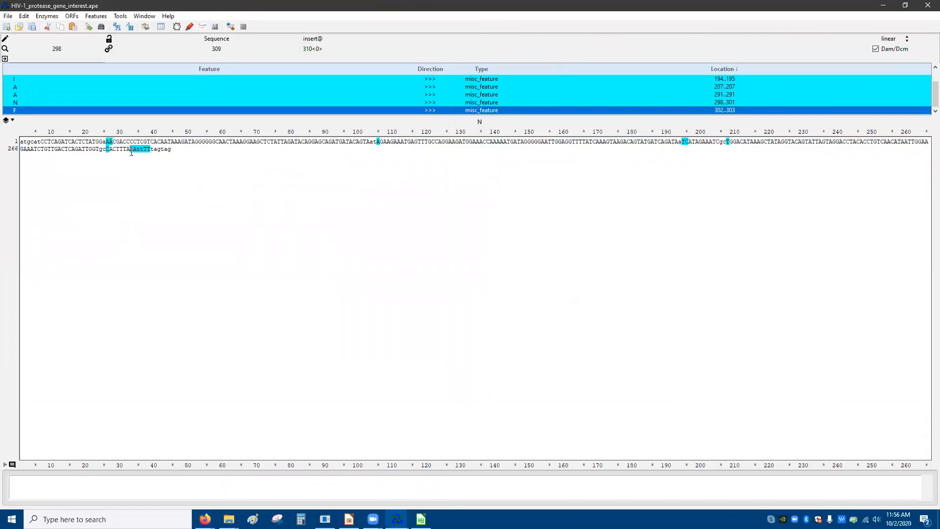
pyautogui.moveTo(156, 157)
pyautogui.mouseDown()
pyautogui.moveTo(172, 151)
pyautogui.moveTo(163, 151)
pyautogui.mouseUp()
pyautogui.click(160, 149)
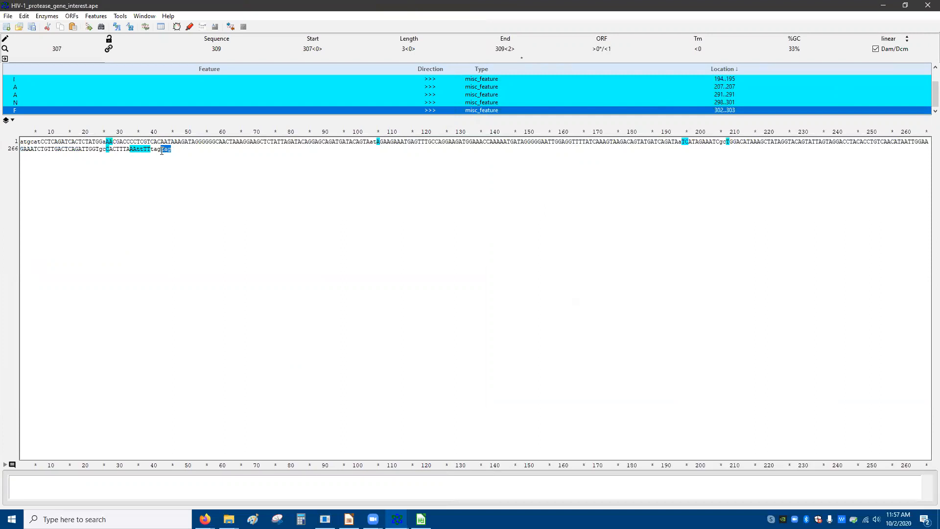
# Step: Create a feature named NsiI over the first six bases, atgcat, at 1..6
pyautogui.click(28, 142)
pyautogui.moveTo(38, 142); pyautogui.dragTo(21, 142)
pyautogui.rightClick(24, 142)
pyautogui.click(62, 249)
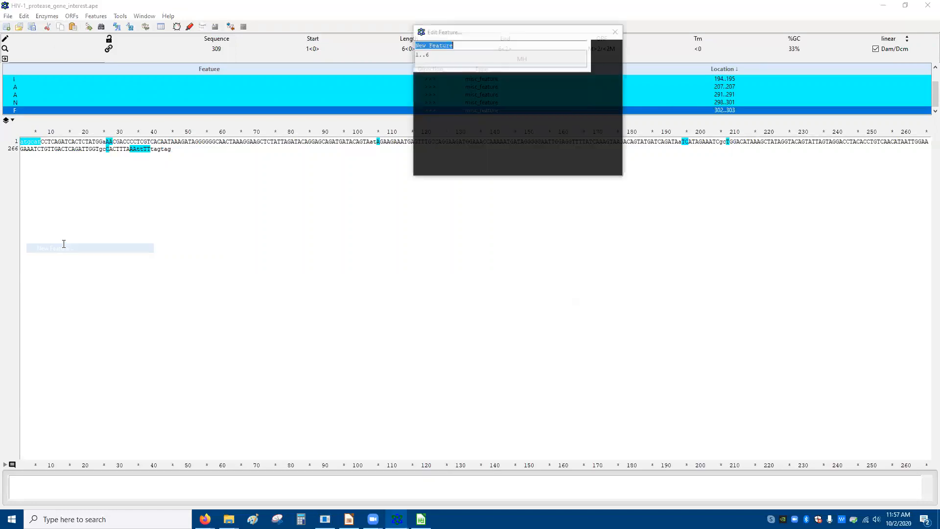
pyautogui.write('Nsi')
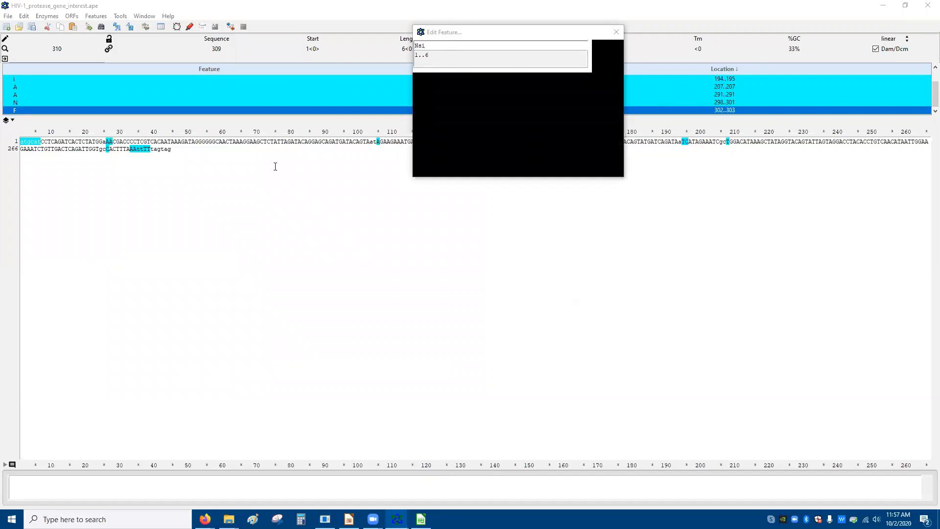
pyautogui.write('I')
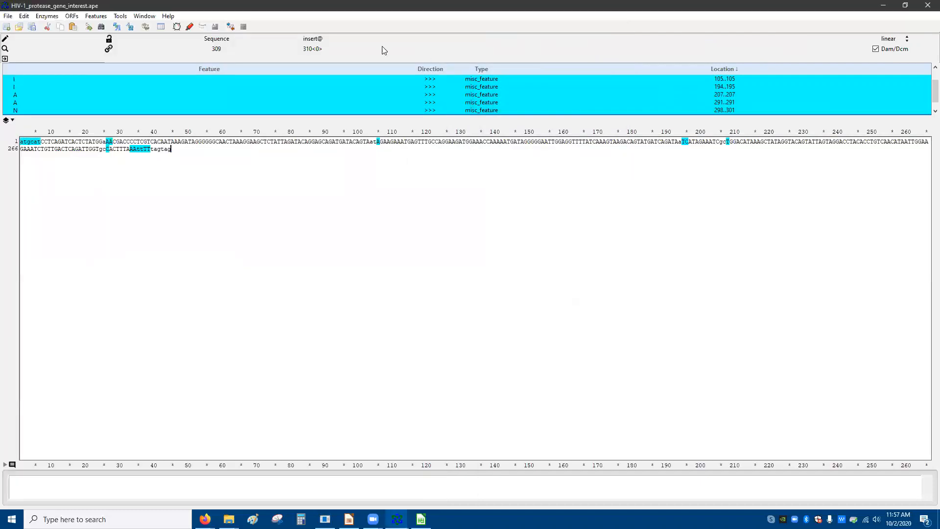
# Step: Create a feature named STOP over the final six bases, tagtag, at 304..309
pyautogui.moveTo(172, 149); pyautogui.dragTo(150, 150)
pyautogui.rightClick(156, 149)
pyautogui.click(206, 256)
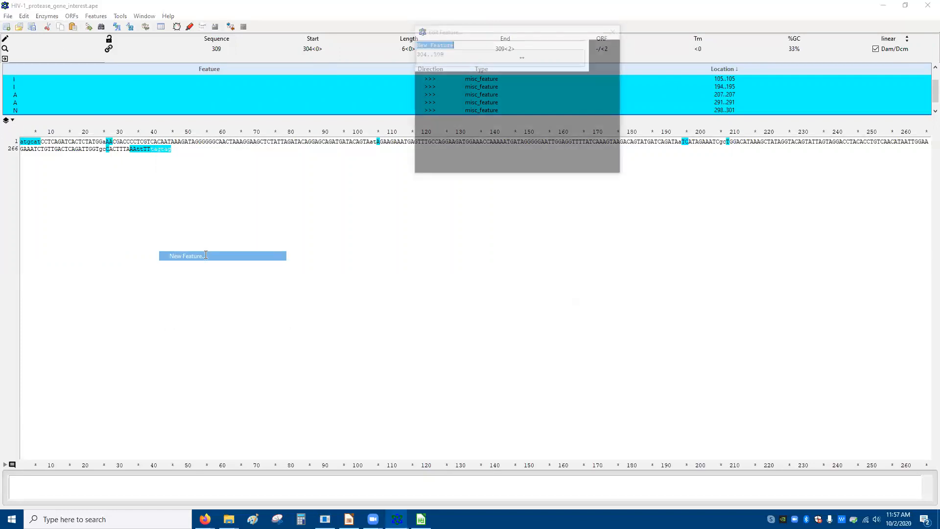
pyautogui.write('STOP')
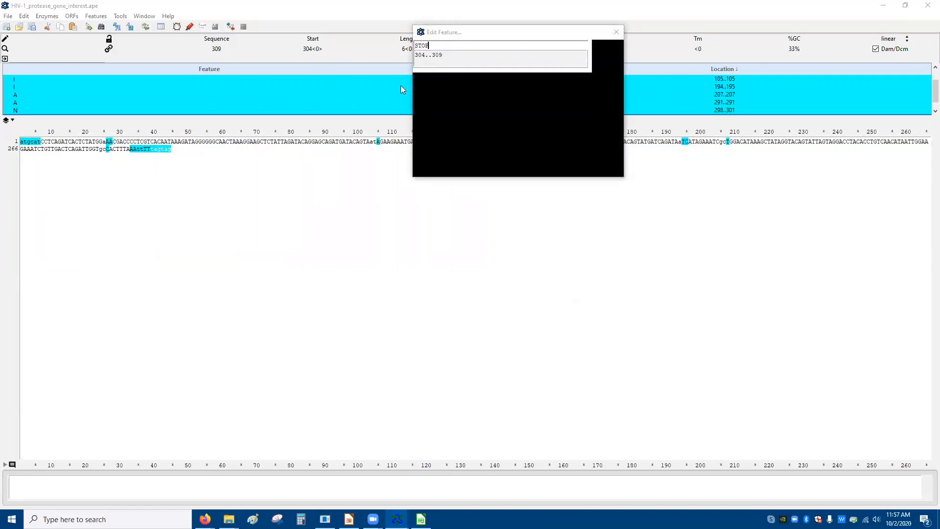
pyautogui.hotkey('alt', 'Tab')
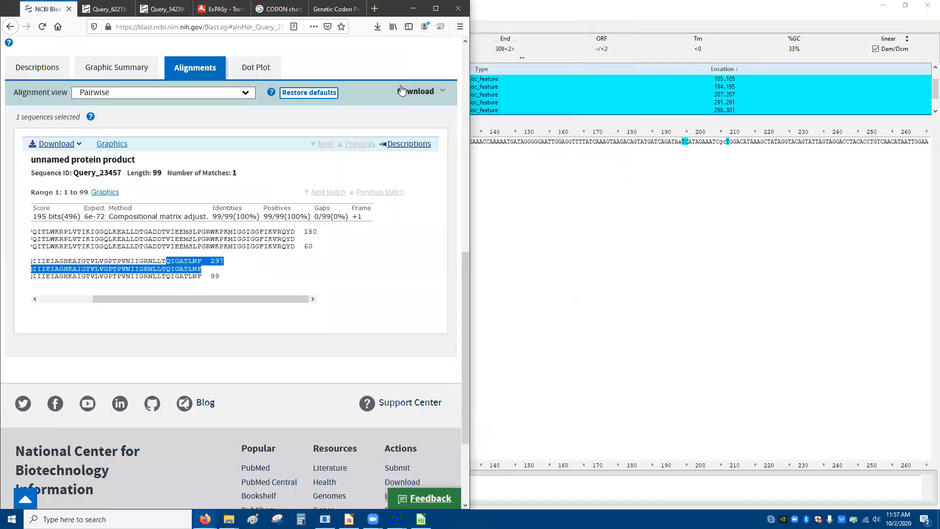
pyautogui.click(541, 210)
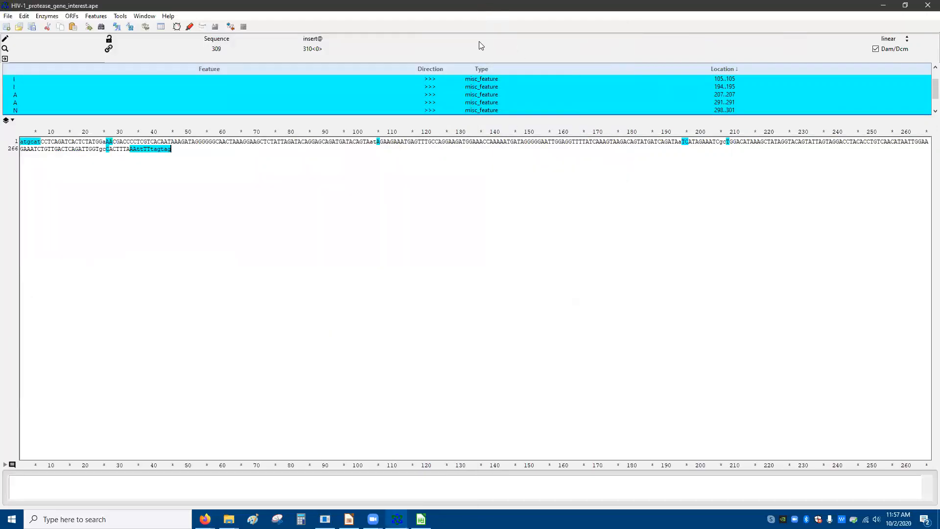
# Step: Restore the sequence window to its smaller size and save a copy as HIV-1_protease_gene_interest_target.ape in the HIV-1_protease folder
pyautogui.doubleClick(473, 5)
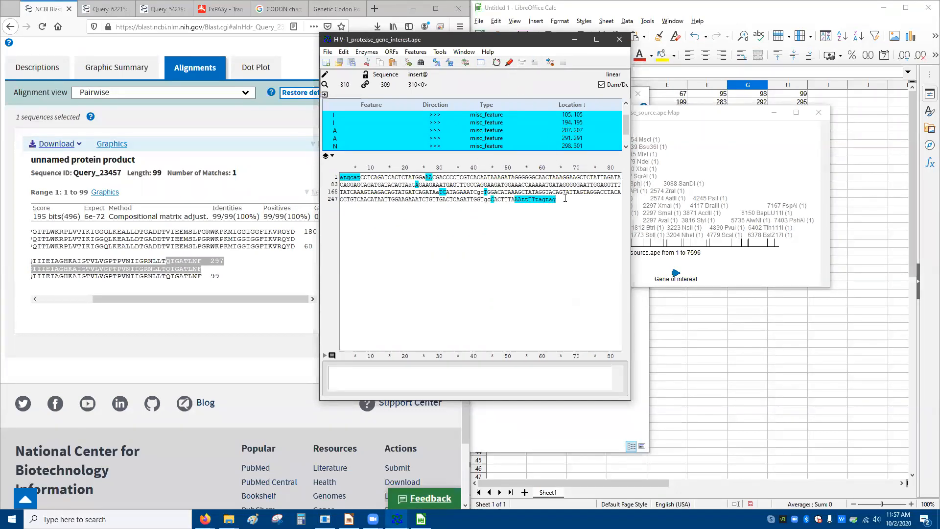
pyautogui.click(327, 51)
pyautogui.click(344, 135)
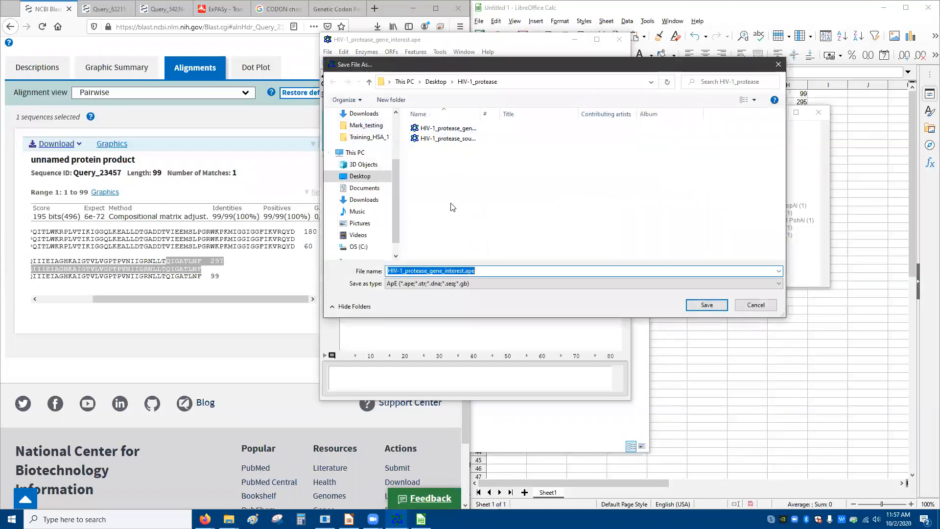
pyautogui.click(465, 270)
pyautogui.write('_targetr')
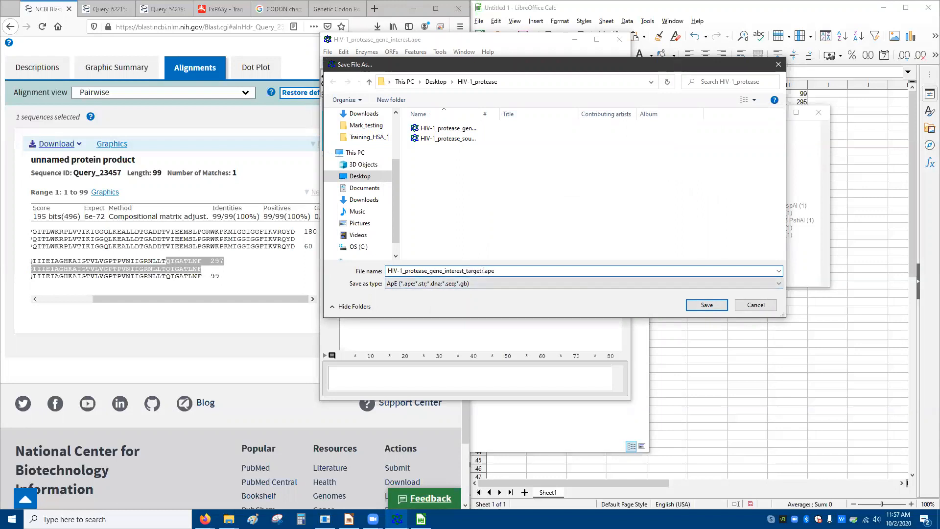
pyautogui.press('Return')
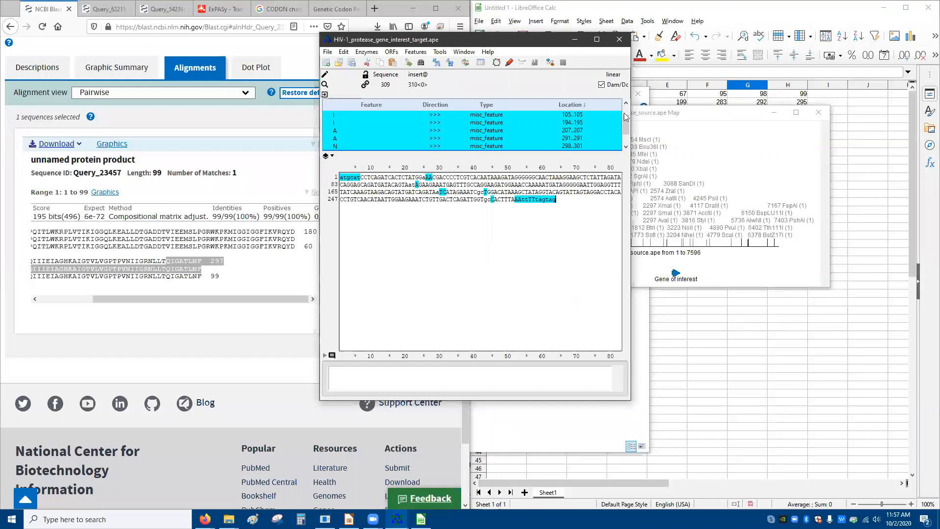
# Step: Close the sequence window, bring up the HIV-1_protease folder, and widen the Name column to show full file names
pyautogui.click(618, 39)
pyautogui.moveTo(228, 518)
pyautogui.click(281, 489)
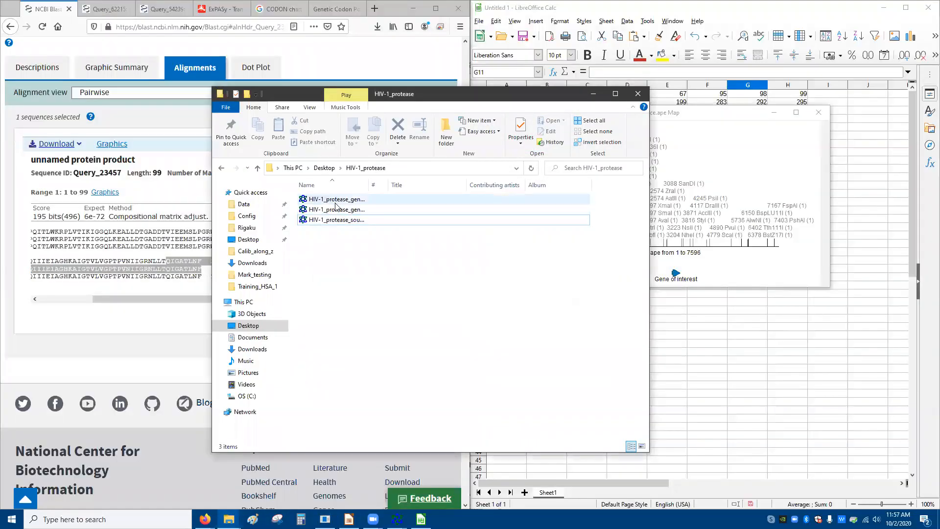
pyautogui.click(383, 209)
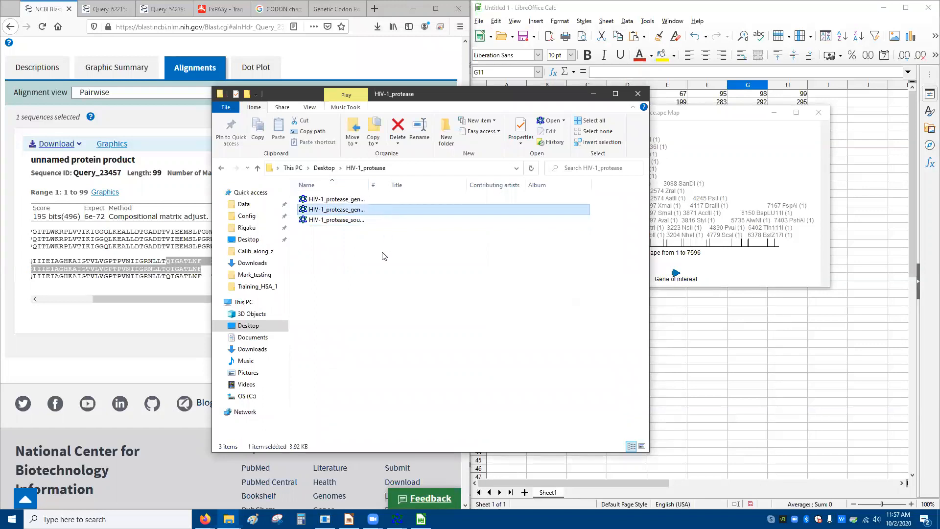
pyautogui.click(384, 252)
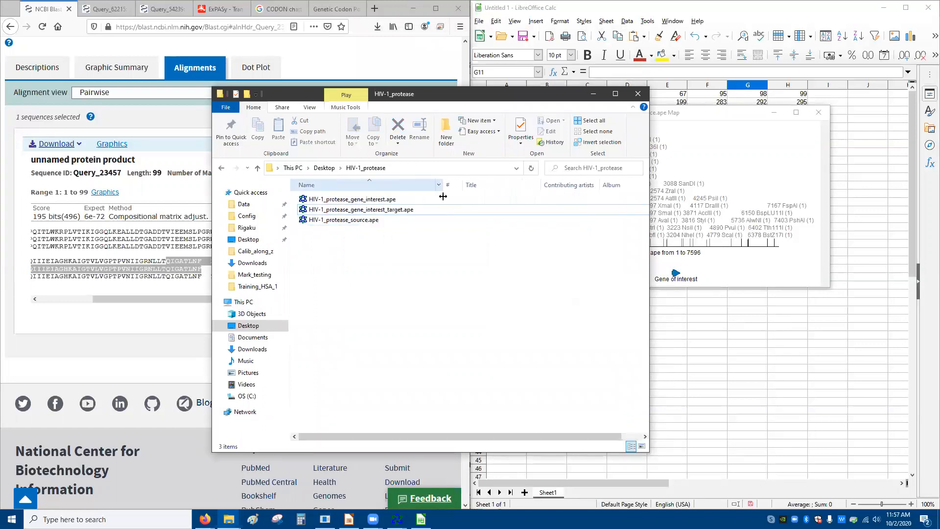
pyautogui.doubleClick(369, 182)
# Step: Rename HIV-1_protease_gene_interest.ape as HIV-1_protease_gene_interest_source.ape
pyautogui.rightClick(392, 201)
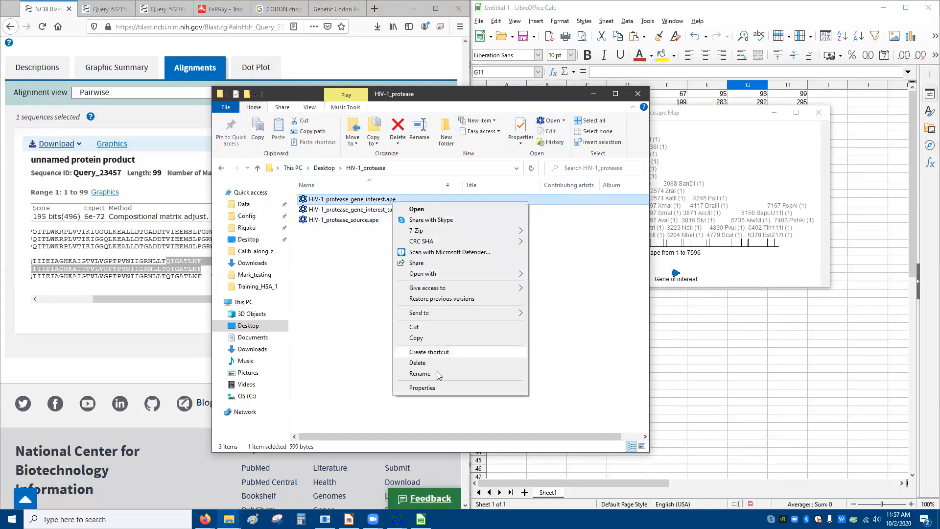
pyautogui.click(426, 373)
pyautogui.click(387, 199)
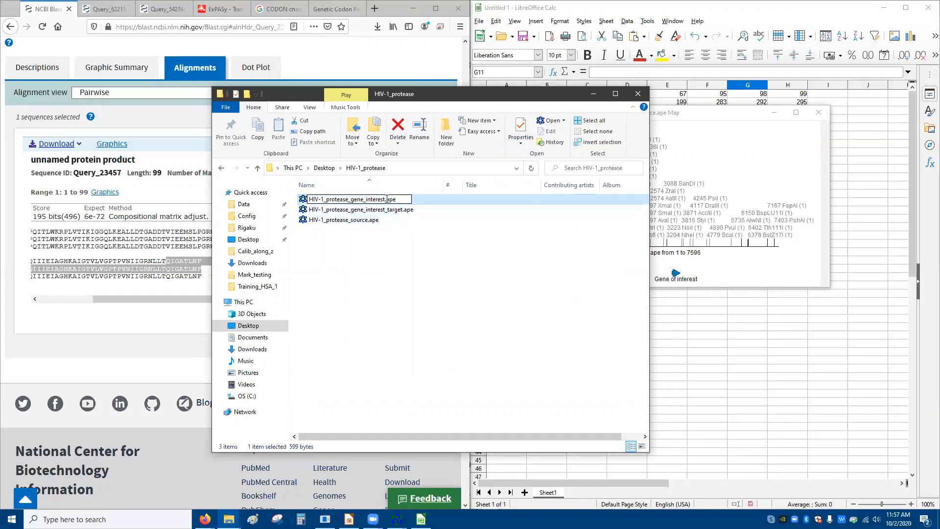
pyautogui.write('_source')
pyautogui.click(390, 260)
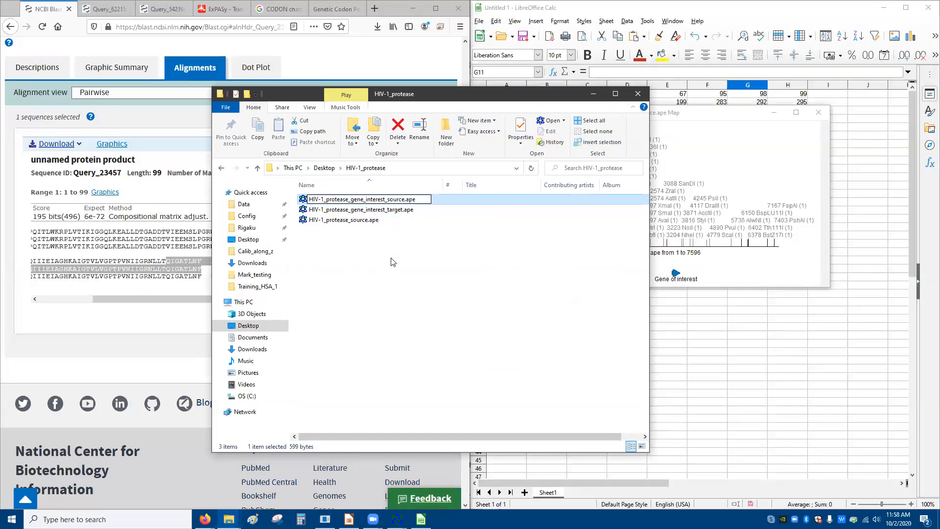
# Step: Open HIV-1_protease_source.ape and HIV-1_protease_gene_interest_target.ape from the HIV-1_protease folder, moving the source window aside
pyautogui.click(360, 225)
pyautogui.doubleClick(375, 221)
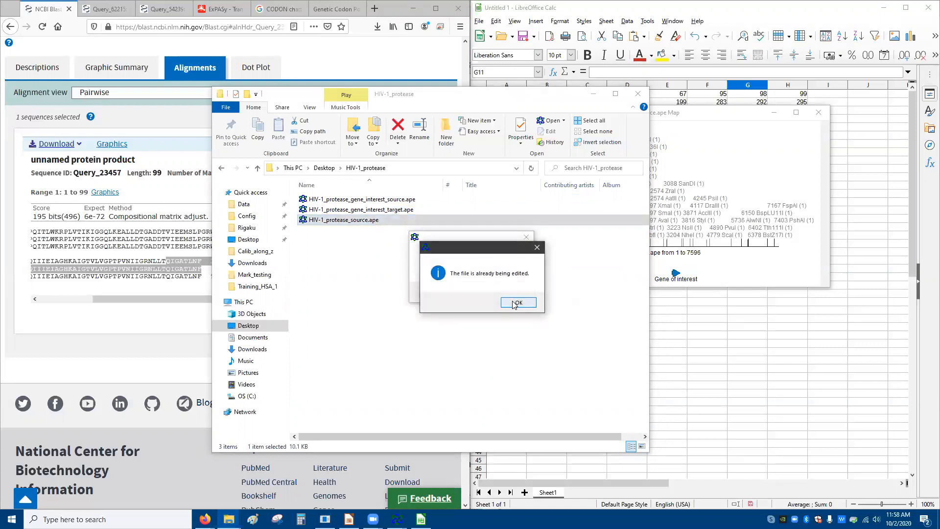
pyautogui.click(508, 292)
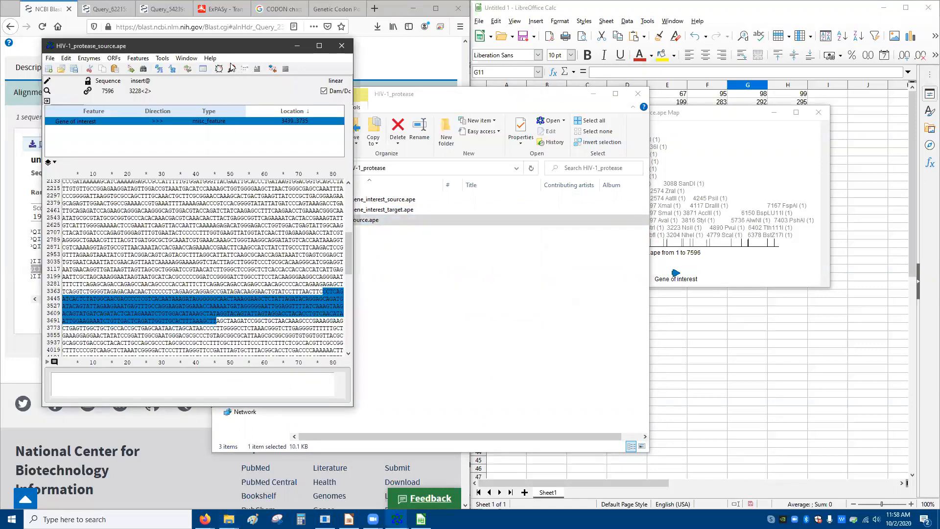
pyautogui.moveTo(224, 44); pyautogui.dragTo(149, 39)
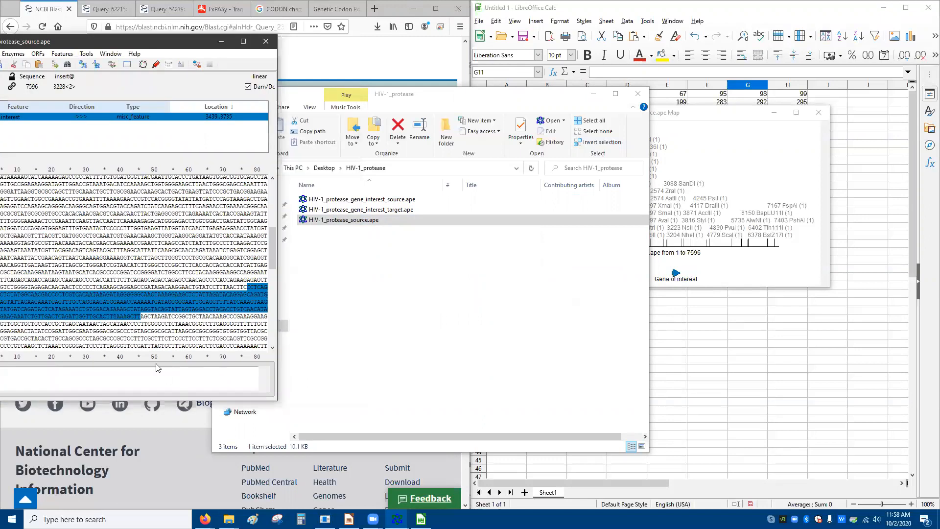
pyautogui.click(376, 210)
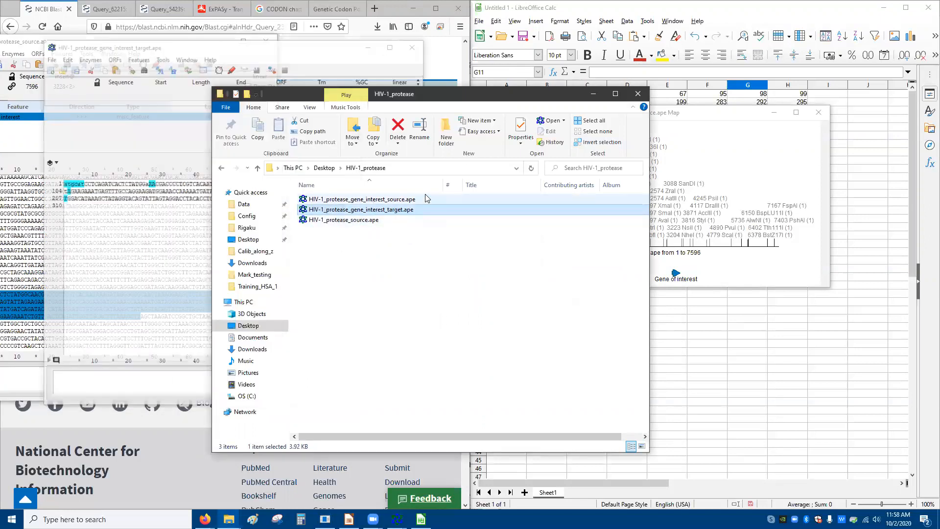
# Step: Copy the whole sequence of HIV-1_protease_gene_interest_target.ape and paste it over the highlighted gene of interest in HIV-1_protease_source.ape
pyautogui.moveTo(278, 206); pyautogui.dragTo(62, 173)
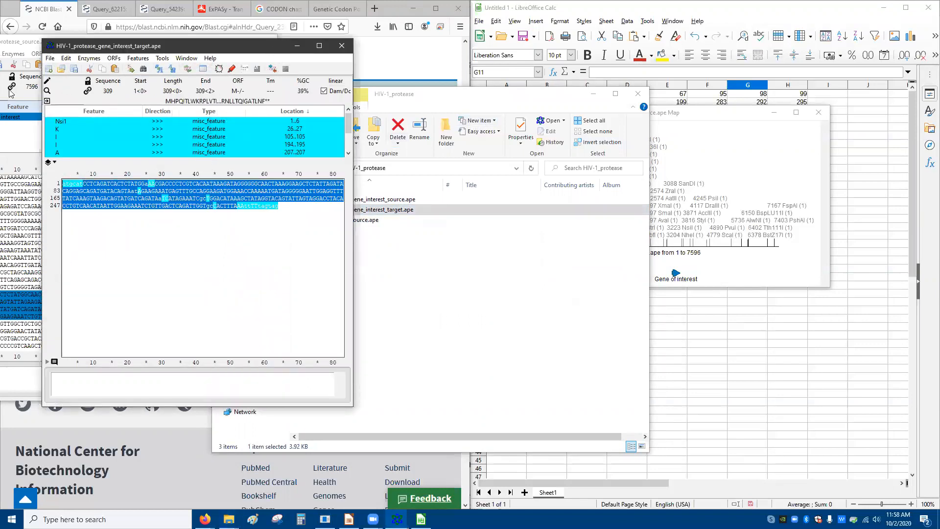
pyautogui.click(19, 128)
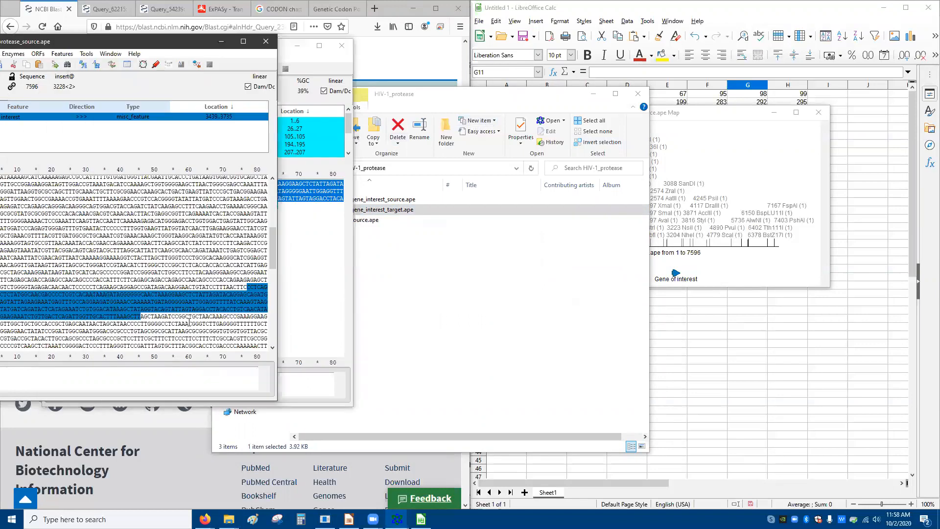
pyautogui.keyDown('shift'); pyautogui.click(140, 317); pyautogui.keyUp('shift')
pyautogui.click(145, 316)
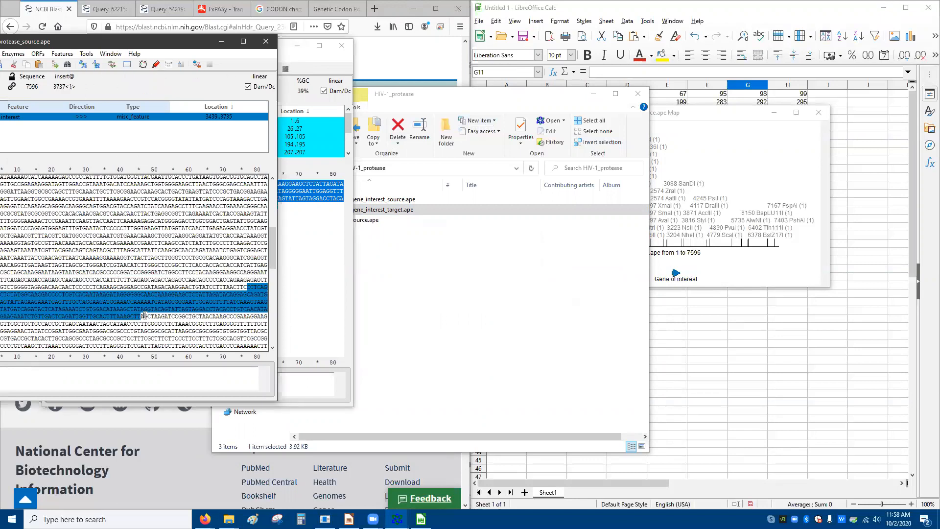
pyautogui.moveTo(139, 316); pyautogui.dragTo(247, 287)
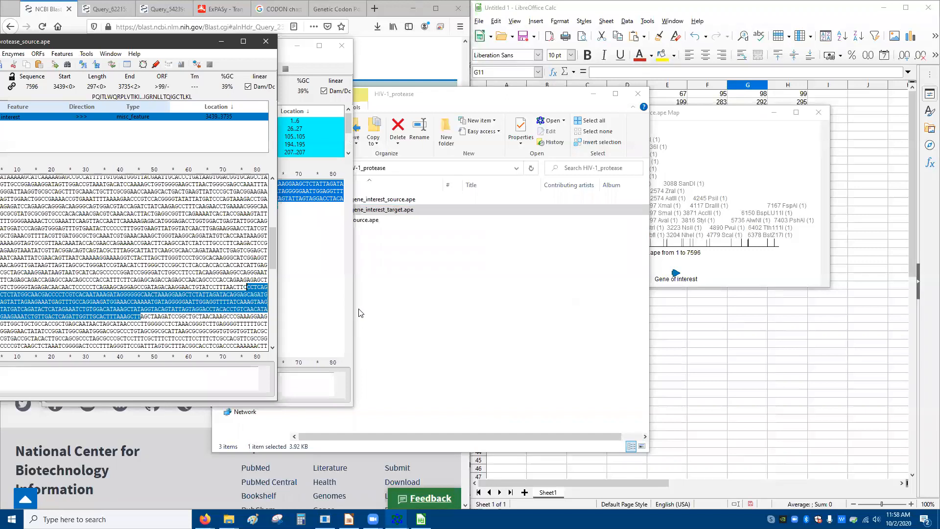
pyautogui.hotkey('ctrl', 'v')
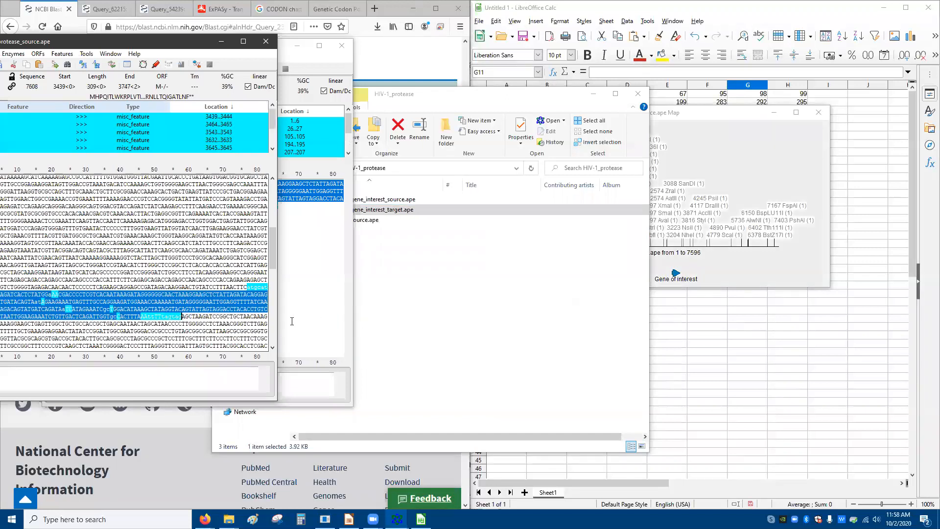
pyautogui.click(156, 250)
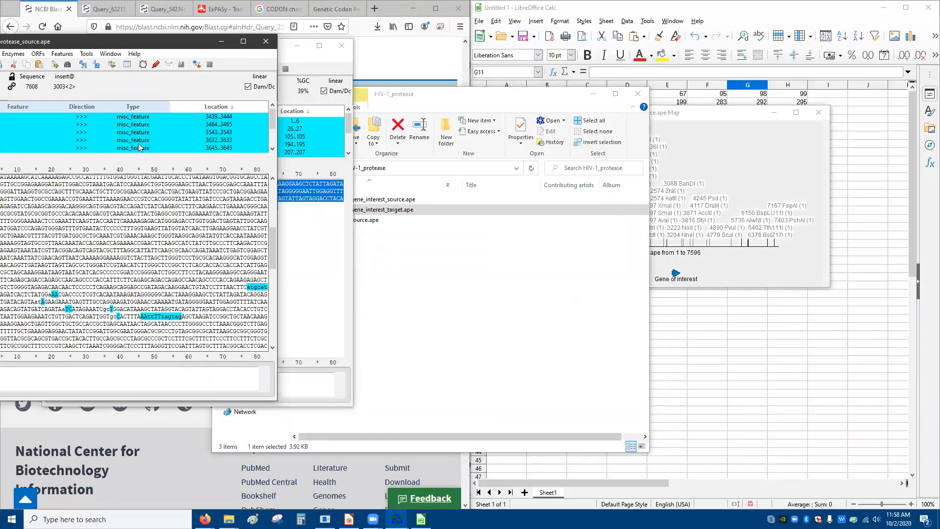
# Step: Save the edited plasmid as HIV-1_protease_target.ape in the HIV-1_protease folder and minimize its window
pyautogui.moveTo(157, 45); pyautogui.dragTo(523, 96)
pyautogui.click(349, 106)
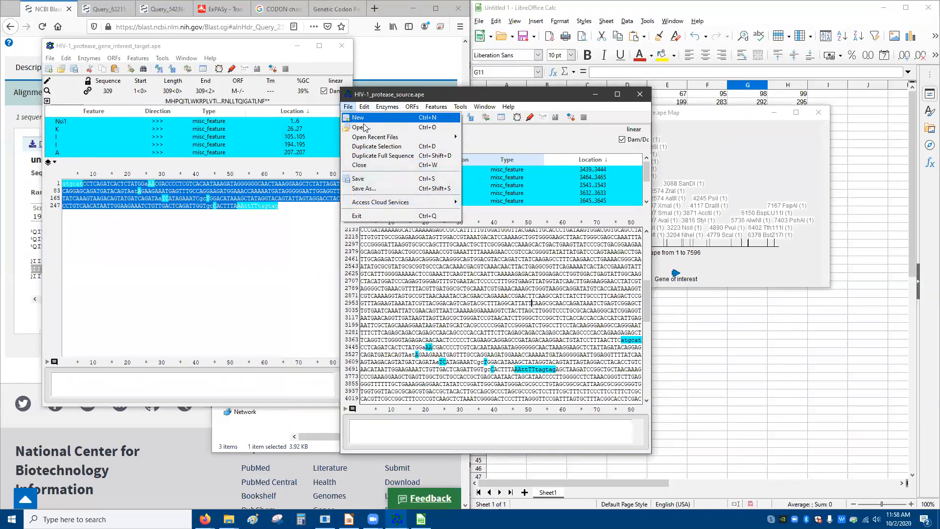
pyautogui.click(363, 188)
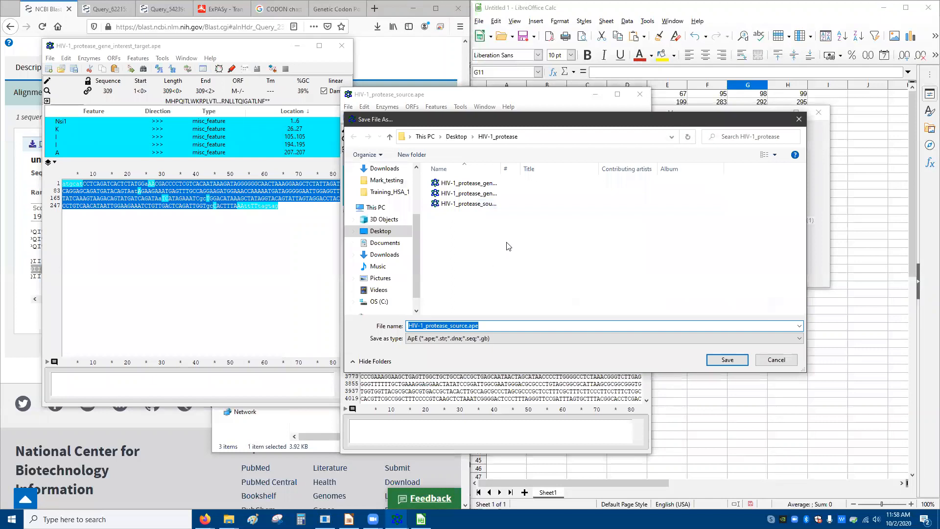
pyautogui.click(466, 326)
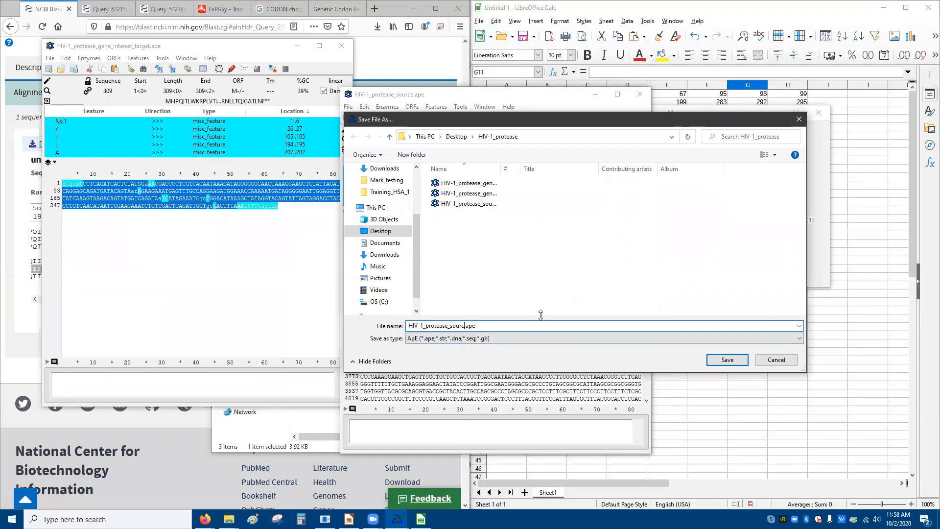
pyautogui.write('target')
pyautogui.press('Return')
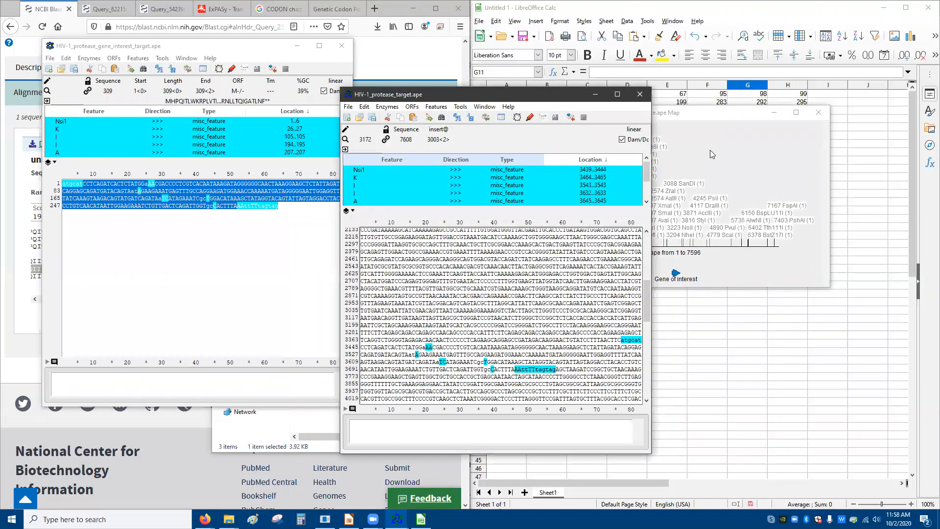
pyautogui.click(595, 95)
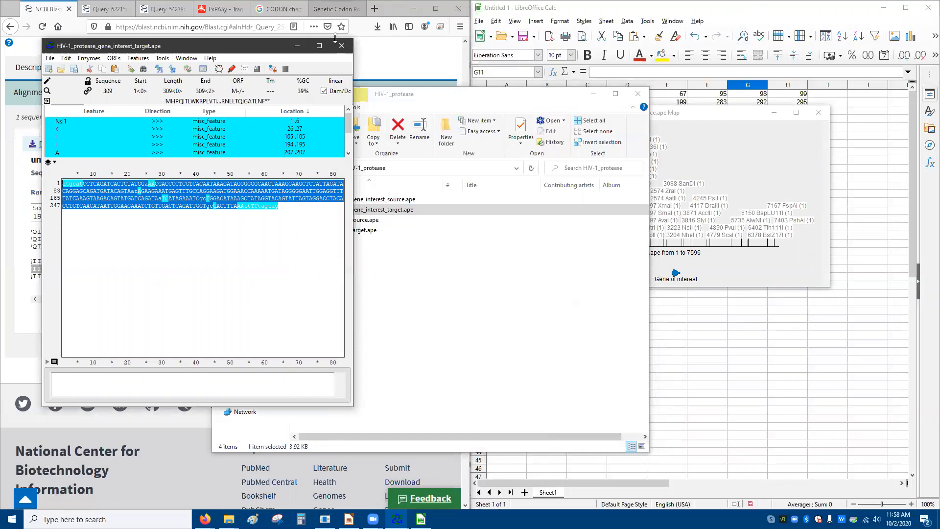
# Step: Search Google for Q5 Mutagenesis in a new Firefox tab and open NEB's Q5 Site-Directed Mutagenesis Kit page
pyautogui.click(390, 7)
pyautogui.click(375, 9)
pyautogui.click(344, 27)
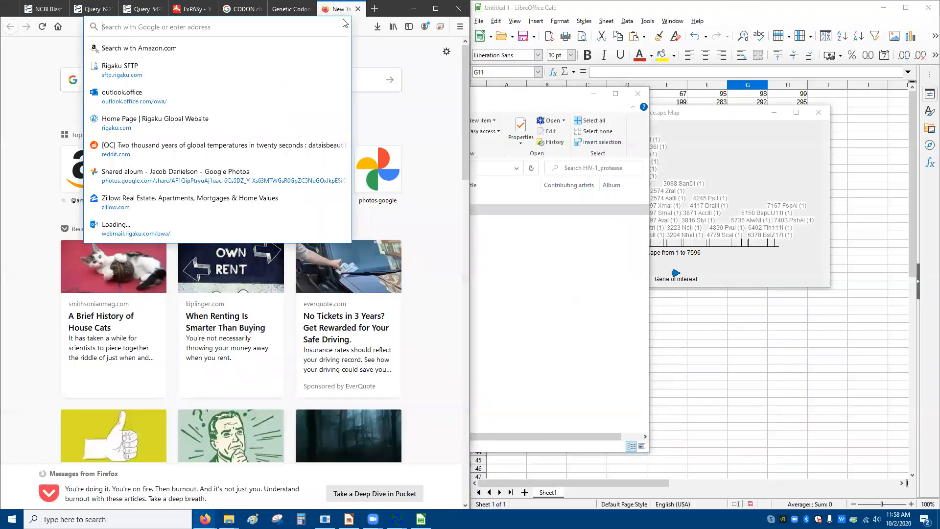
pyautogui.write('Q')
pyautogui.write('Mutag')
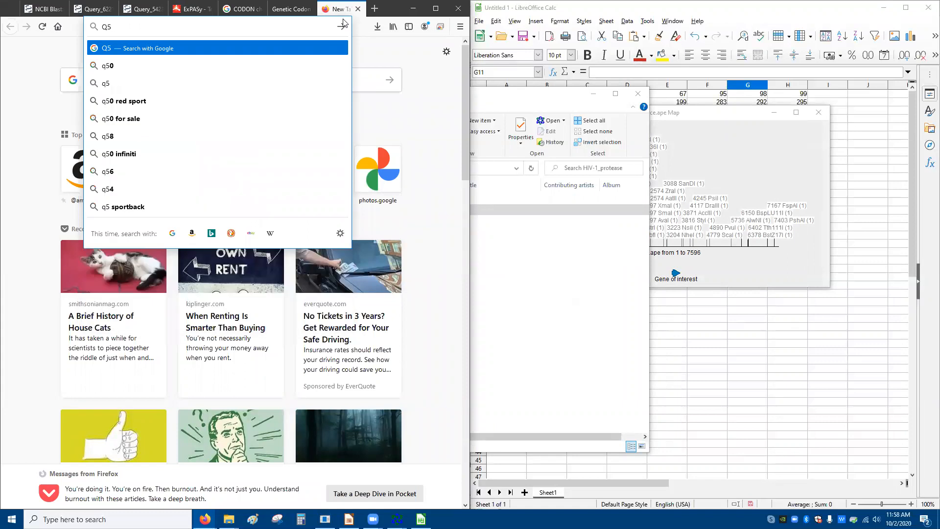
pyautogui.write('enesis')
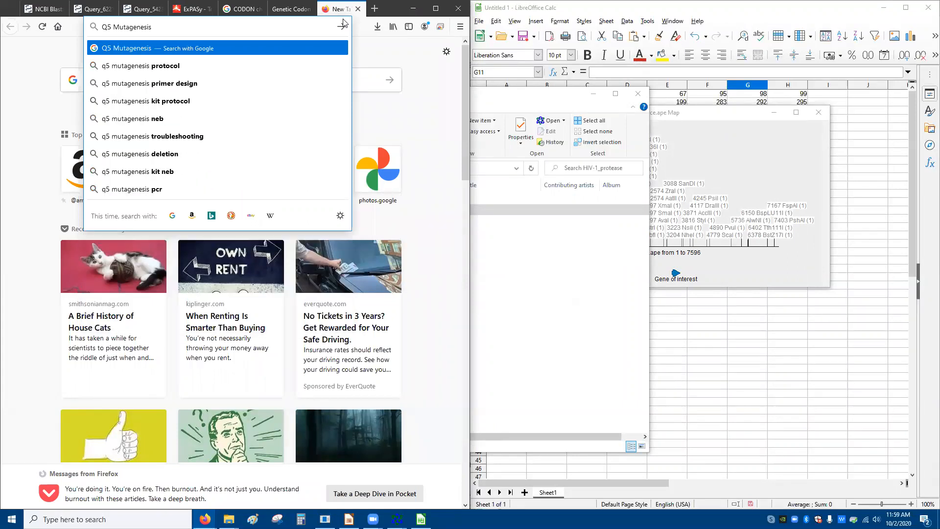
pyautogui.click(342, 26)
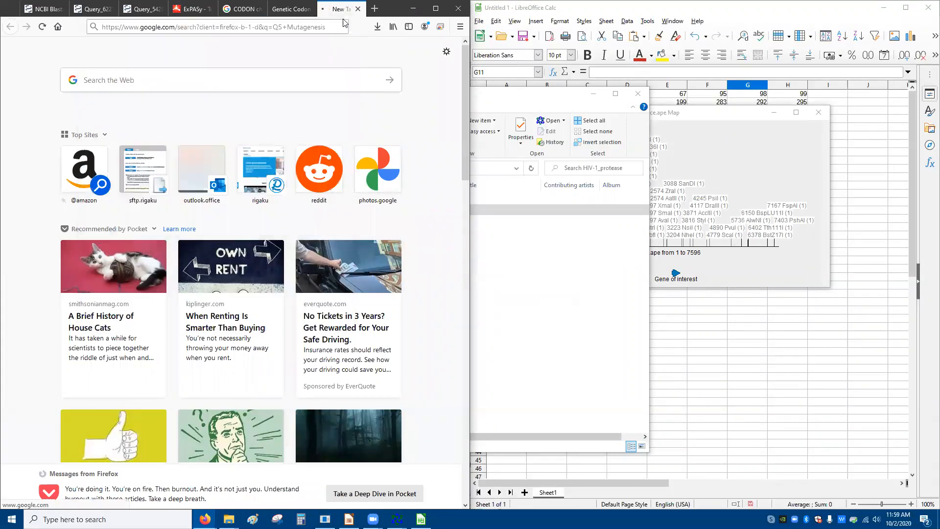
pyautogui.click(200, 142)
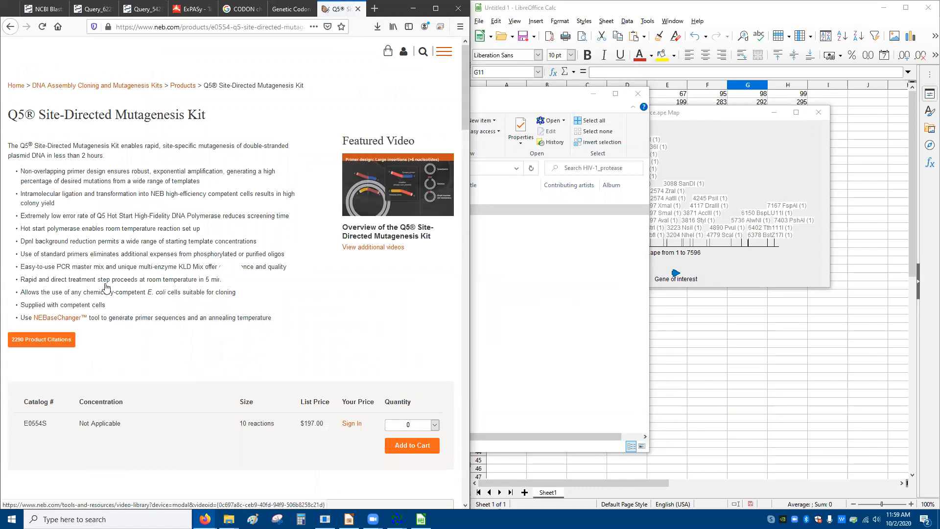
# Step: Open the NEBaseChanger tool from the Q5 kit page and maximize the browser window
pyautogui.scroll(-5, 128, 260)
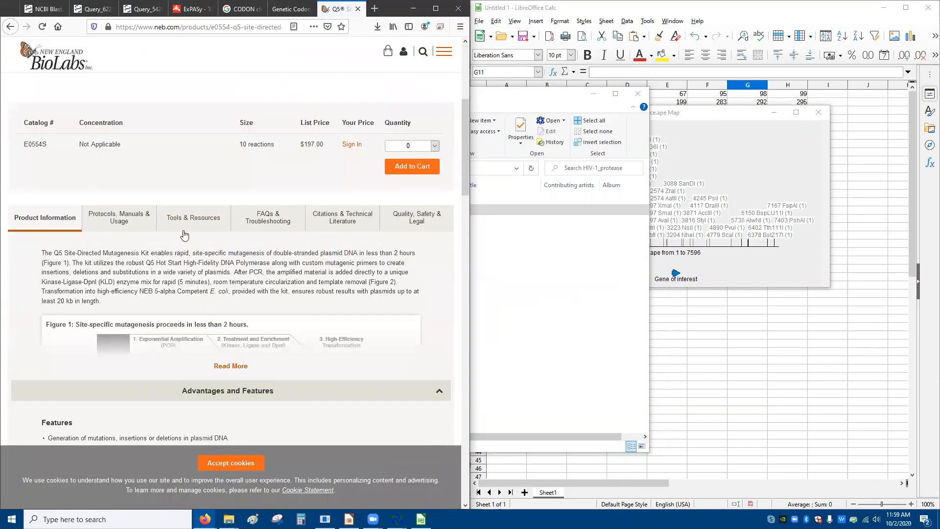
pyautogui.scroll(3, 147, 225)
pyautogui.click(40, 188)
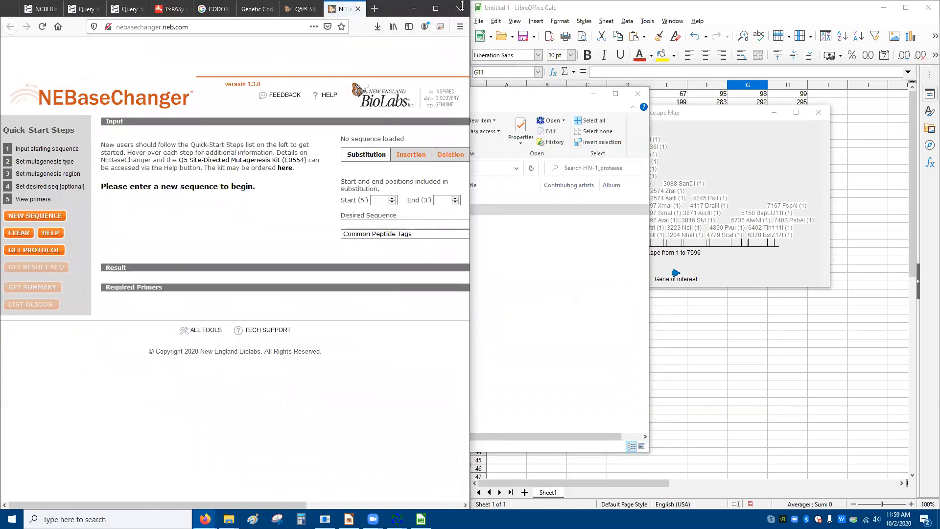
pyautogui.click(436, 9)
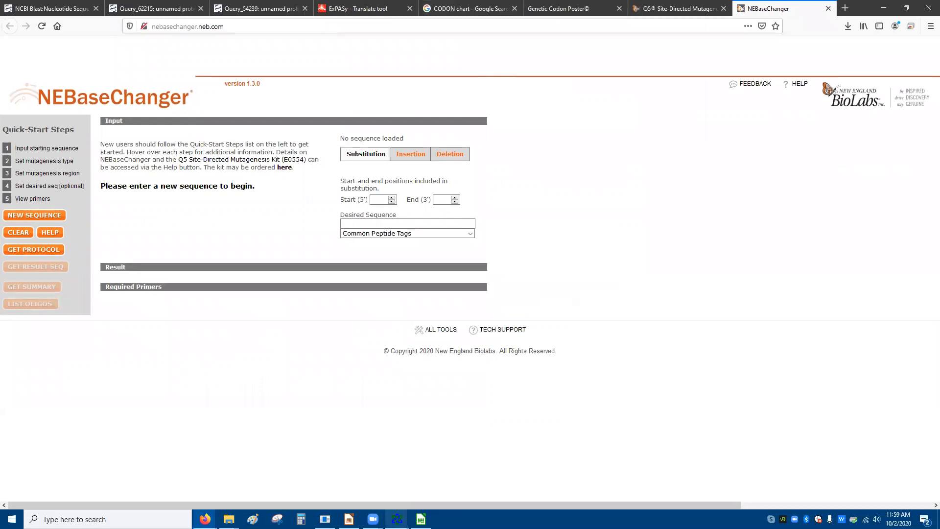
# Step: Close the remaining ApE windows: the gene-of-interest target, the source plasmid map, and HIV-1_protease_target.ape
pyautogui.moveTo(397, 519)
pyautogui.moveTo(464, 465)
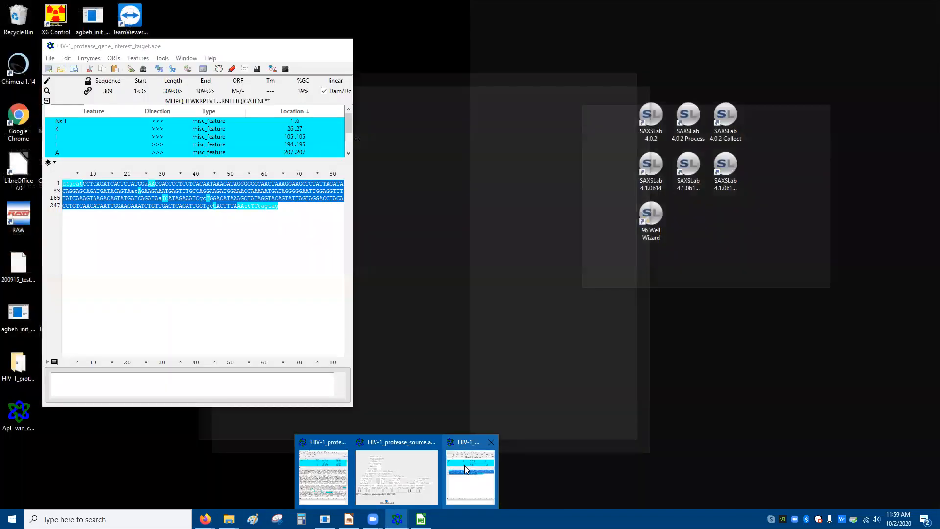
pyautogui.click(492, 442)
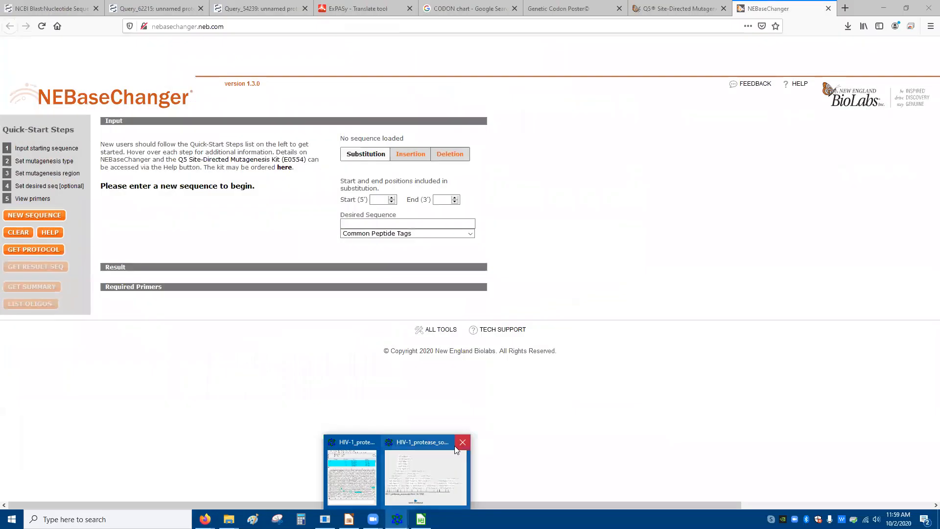
pyautogui.click(461, 444)
pyautogui.click(413, 466)
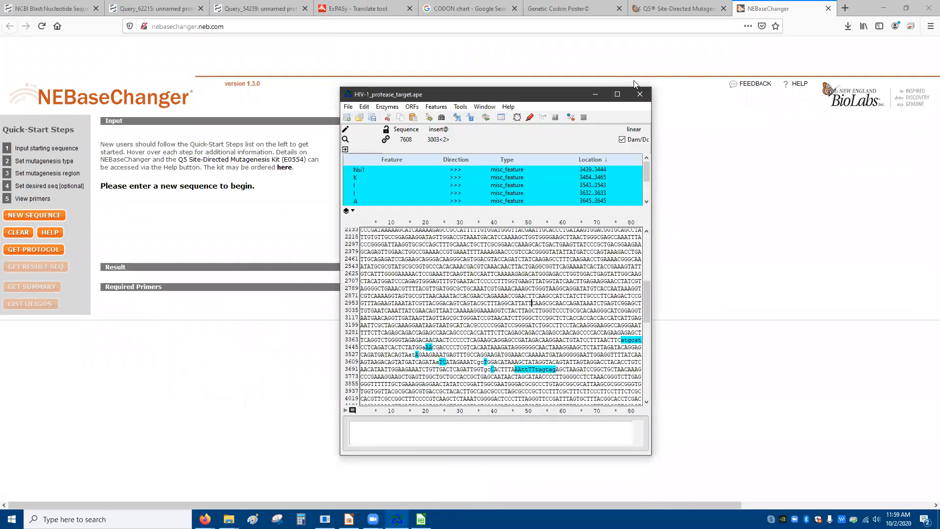
pyautogui.click(639, 94)
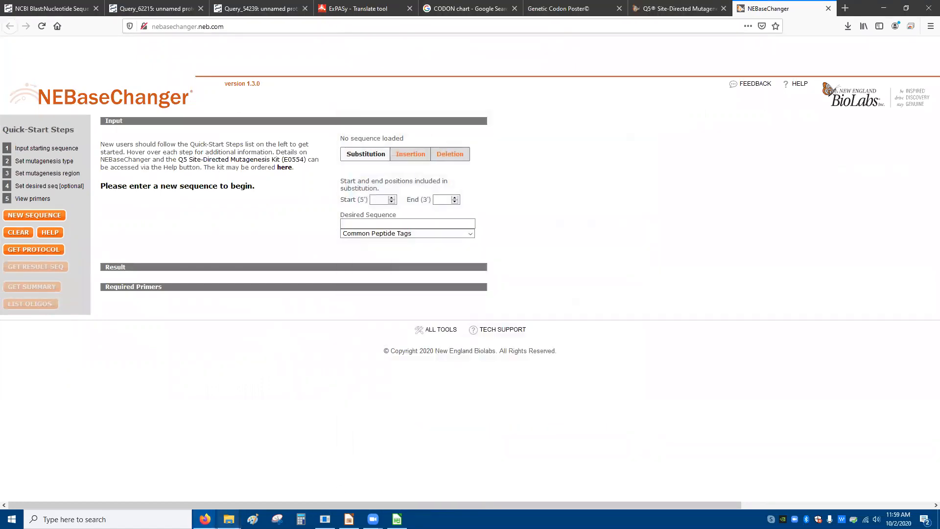
# Step: Open HIV-1_protease_source.ape and HIV-1_protease_target.ape from the HIV-1_protease folder and arrange their windows over the browser
pyautogui.click(229, 519)
pyautogui.click(287, 479)
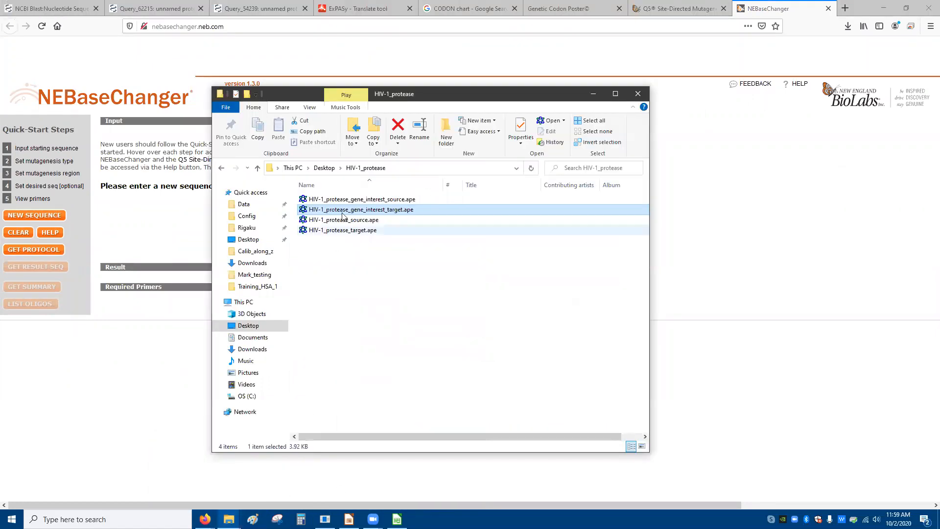
pyautogui.click(373, 221)
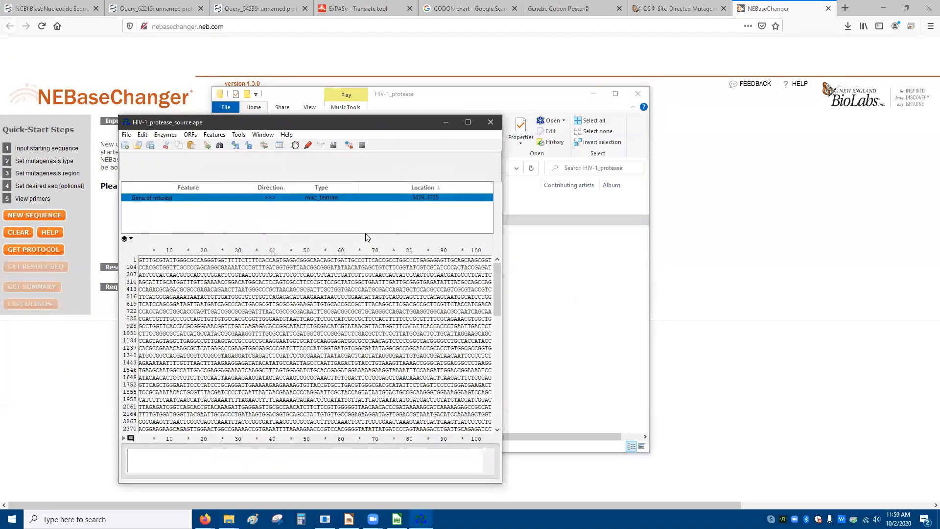
pyautogui.doubleClick(370, 230)
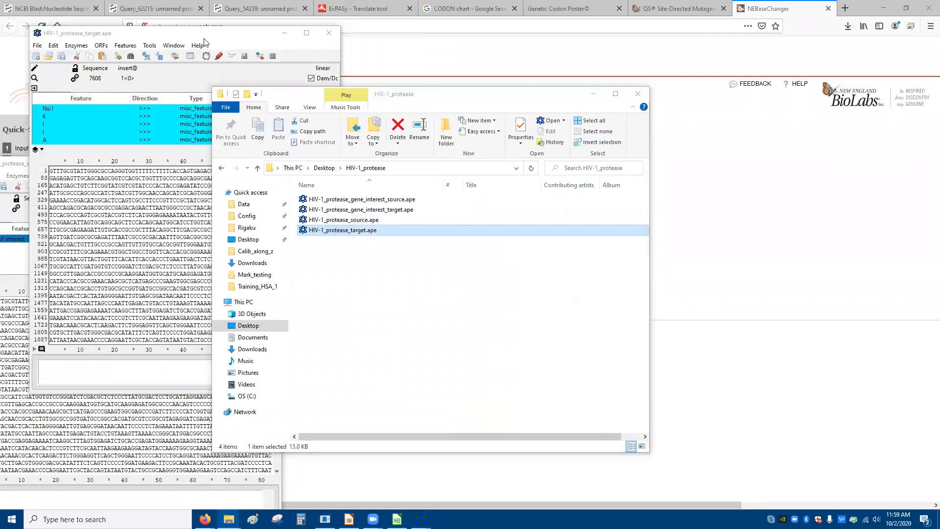
pyautogui.moveTo(204, 39); pyautogui.dragTo(613, 103)
pyautogui.moveTo(169, 166); pyautogui.dragTo(431, 153)
# Step: Select and copy the entire HIV-1_protease_source.ape plasmid sequence, from the first base to the last
pyautogui.scroll(-11, 388, 420)
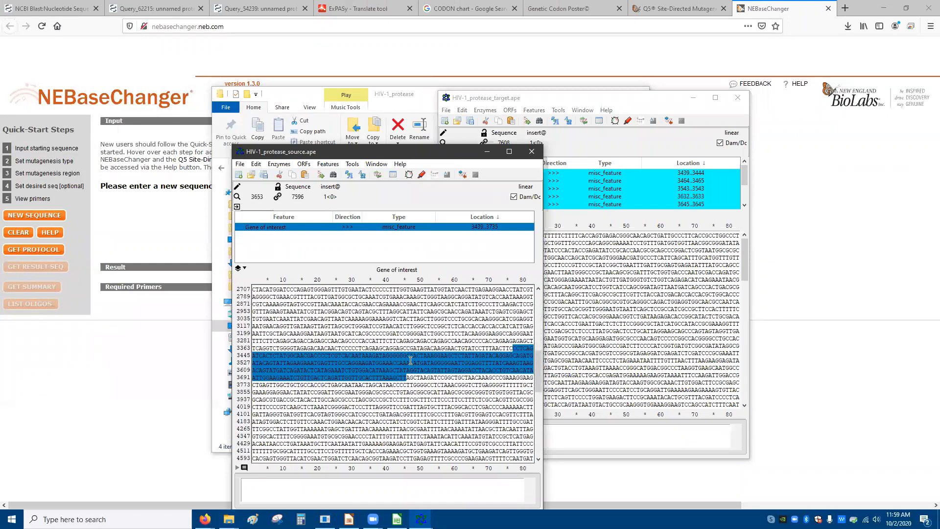
pyautogui.scroll(9, 414, 368)
pyautogui.scroll(2, 417, 375)
pyautogui.moveTo(272, 298); pyautogui.dragTo(523, 460)
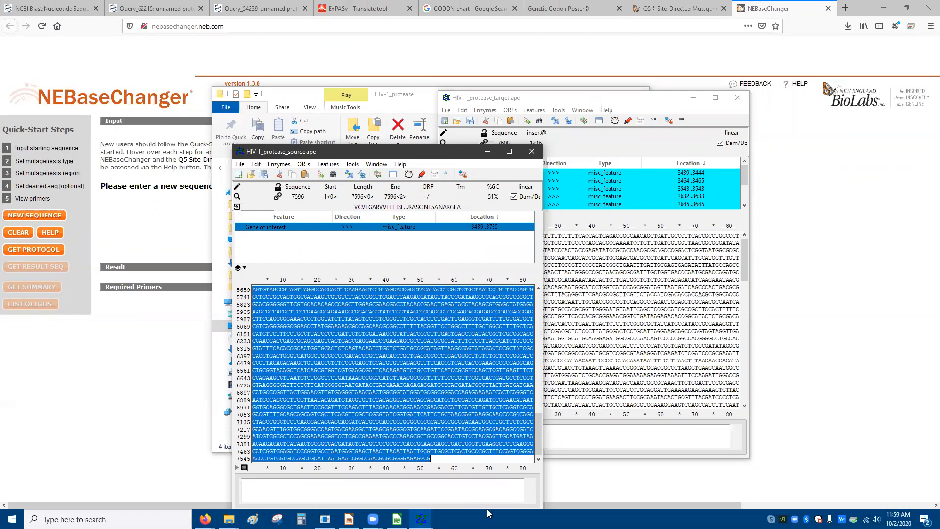
# Step: Try to submit the copied source plasmid as a new NEBaseChanger sequence with a name beginning HIV-1_so
pyautogui.click(35, 215)
pyautogui.hotkey('ctrl', 'v')
pyautogui.click(411, 298)
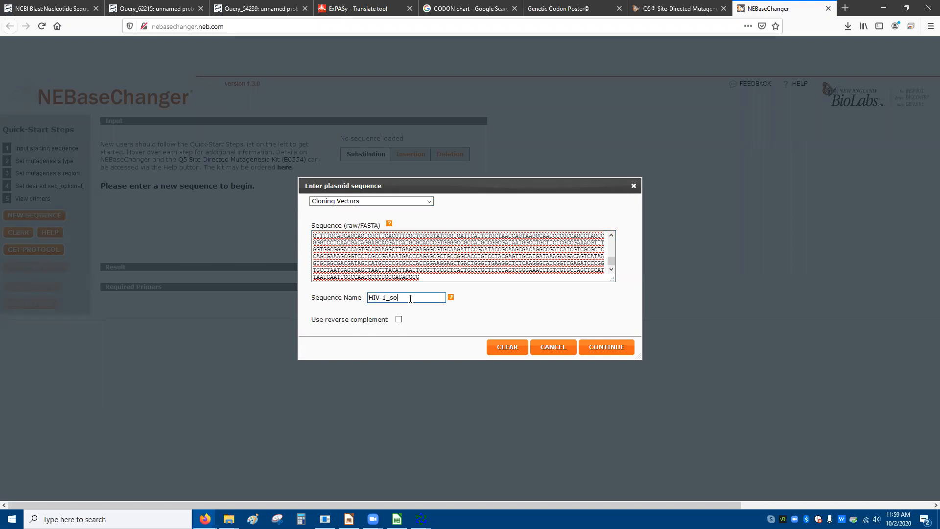
pyautogui.press('Return')
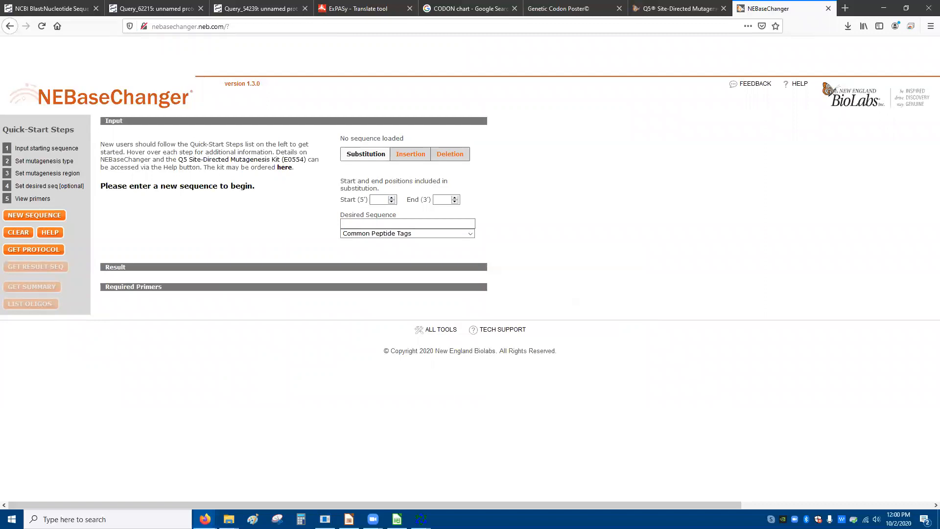
# Step: Show HIV-1_protease_target.ape beside the NEBaseChanger form, clear of its input fields, and bring up HIV-1_protease_source.ape as well
pyautogui.click(422, 519)
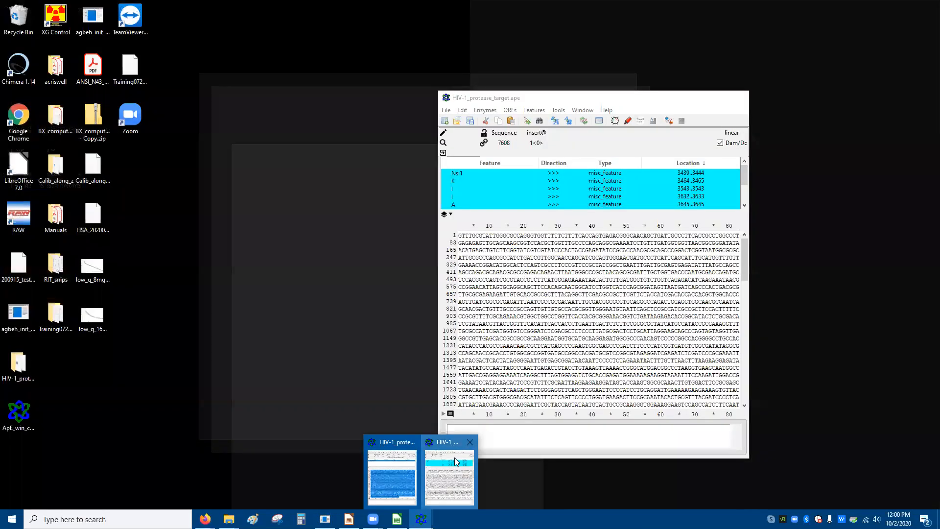
pyautogui.click(454, 460)
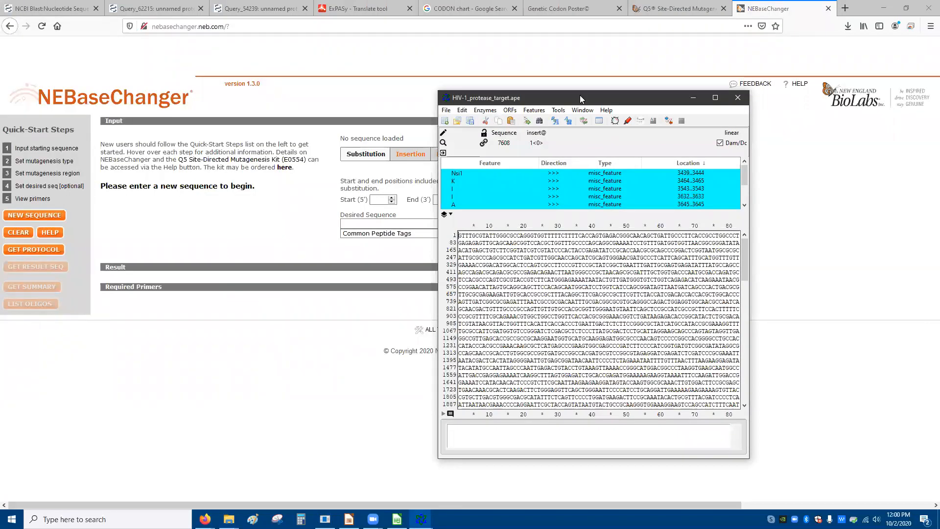
pyautogui.moveTo(581, 96); pyautogui.dragTo(765, 80)
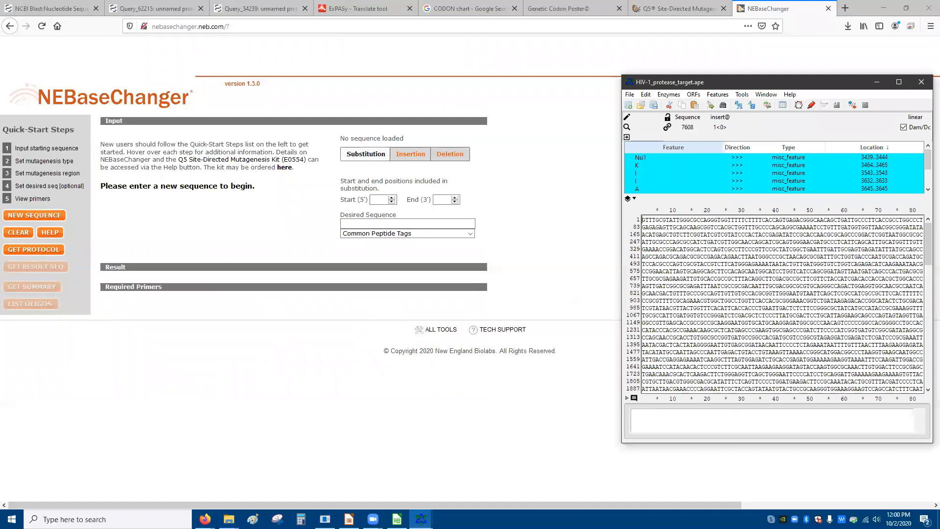
pyautogui.click(483, 460)
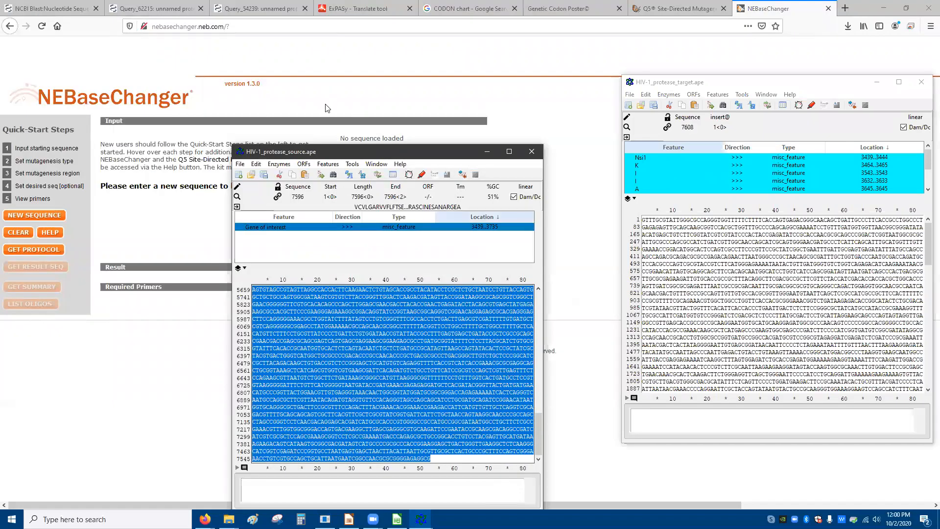
# Step: Locate the gene of interest in the source plasmid sequence and the matching mutated region in the target plasmid sequence
pyautogui.click(403, 430)
pyautogui.scroll(3, 419, 375)
pyautogui.scroll(9, 419, 376)
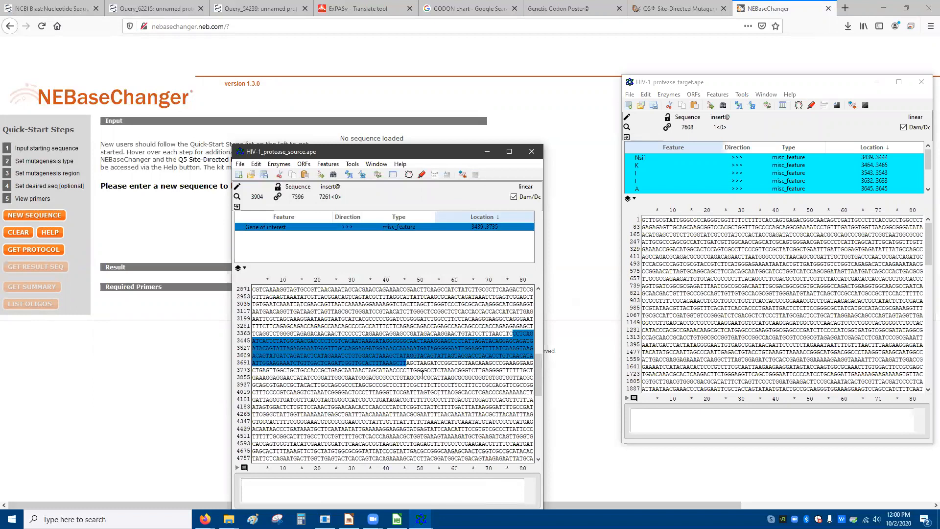
pyautogui.scroll(-1, 419, 376)
pyautogui.click(780, 323)
pyautogui.scroll(-8, 779, 323)
pyautogui.scroll(-2, 779, 323)
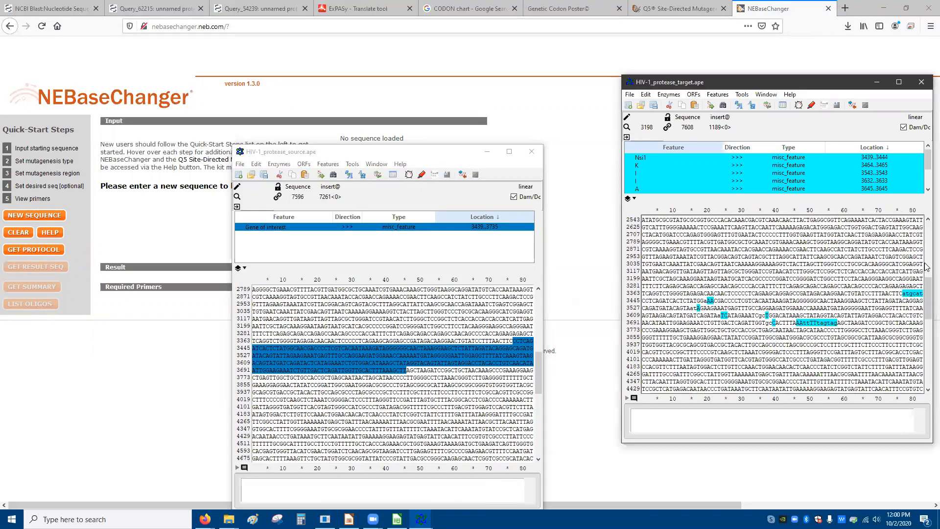
# Step: Copy target bases 3439 to 3465, from the NsiI site through the K mutation, and enter them as NEBaseChanger's desired sequence
pyautogui.moveTo(902, 293); pyautogui.dragTo(925, 295)
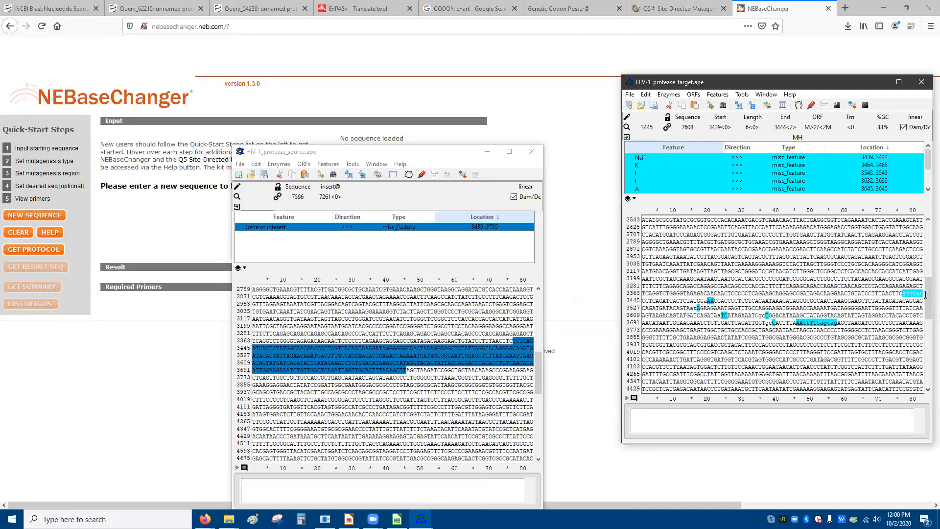
pyautogui.click(827, 301)
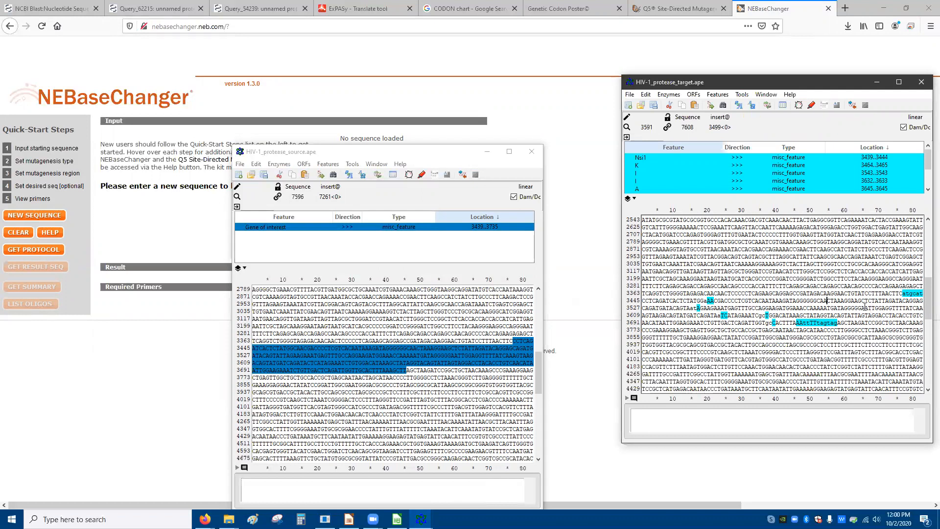
pyautogui.moveTo(904, 293); pyautogui.dragTo(713, 300)
pyautogui.hotkey('ctrl', 'c')
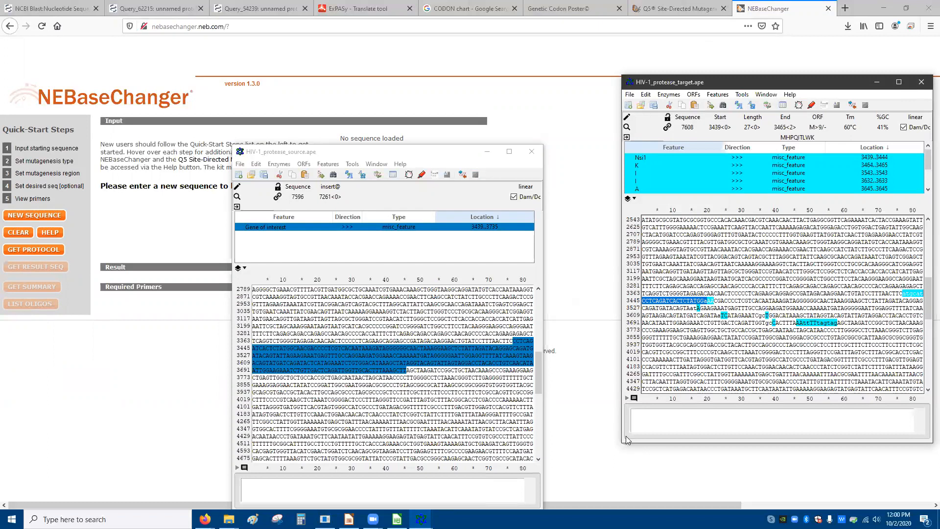
pyautogui.click(120, 348)
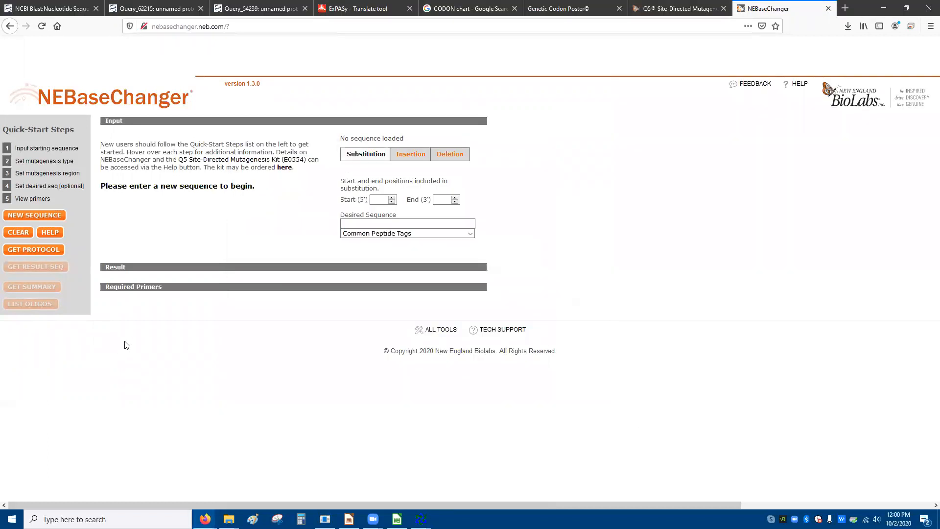
pyautogui.click(372, 222)
pyautogui.hotkey('ctrl', 'v')
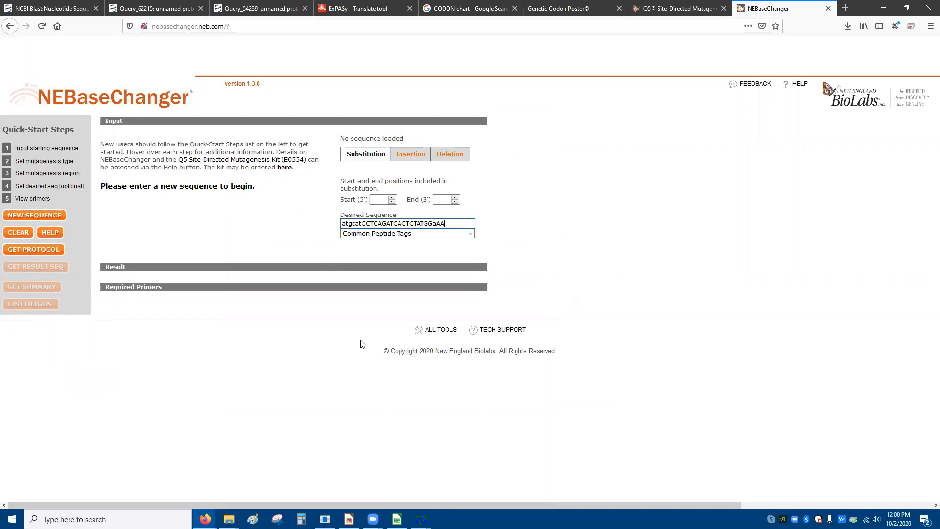
# Step: Check where the NsiI site begins in the target plasmid and set the mutagenesis type to Insertion
pyautogui.click(468, 472)
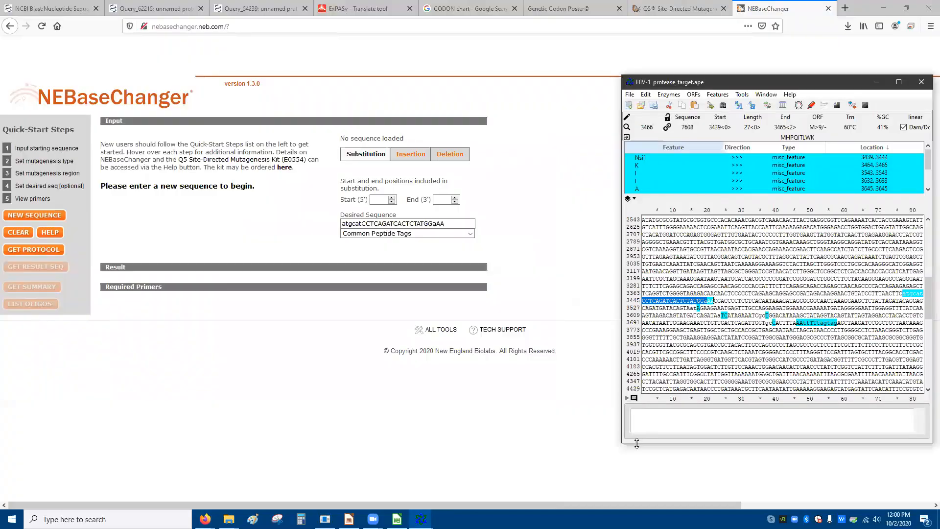
pyautogui.click(901, 294)
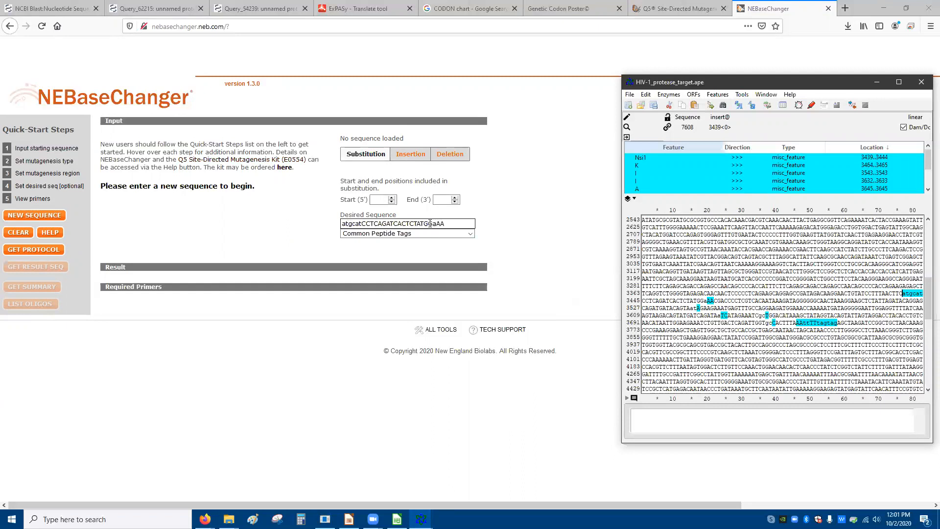
pyautogui.click(417, 162)
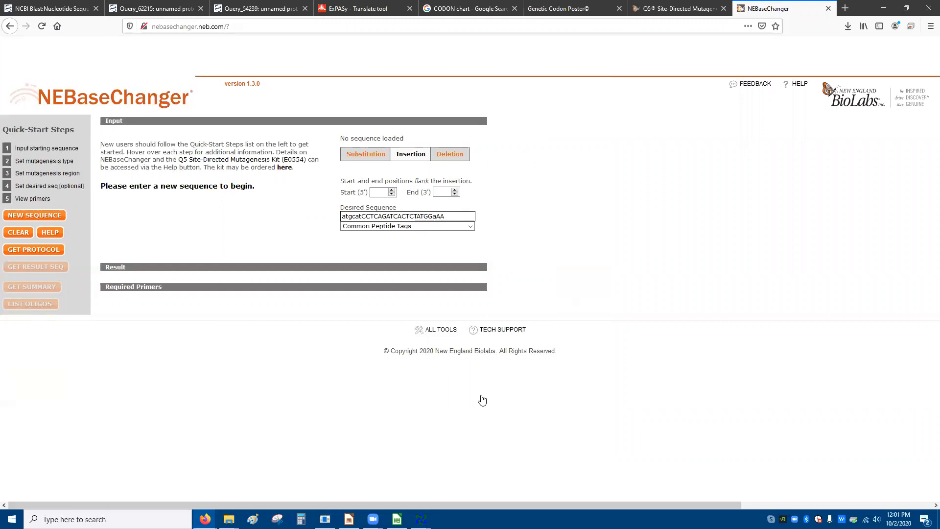
# Step: Identify the target bases flanking the copied stretch and set the insertion's start to 3438 and end to 3466
pyautogui.hotkey('alt', 'Tab')
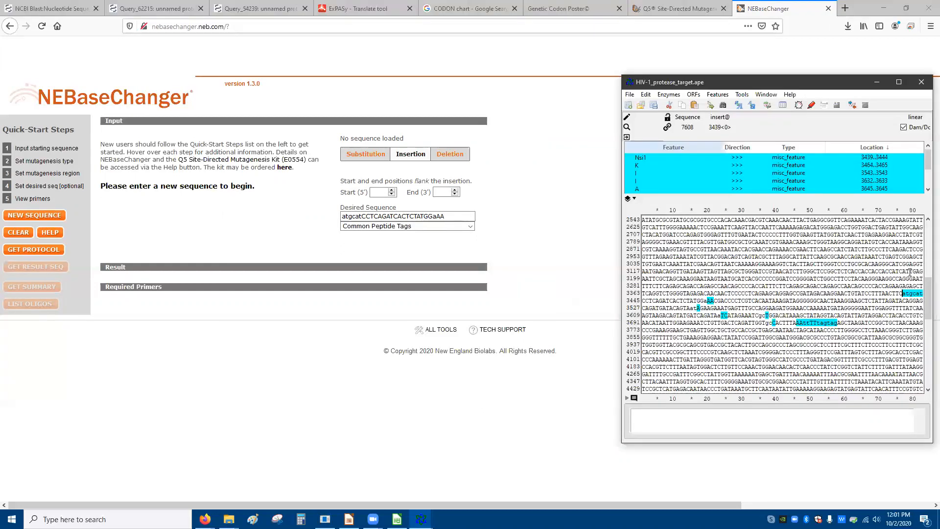
pyautogui.click(900, 293)
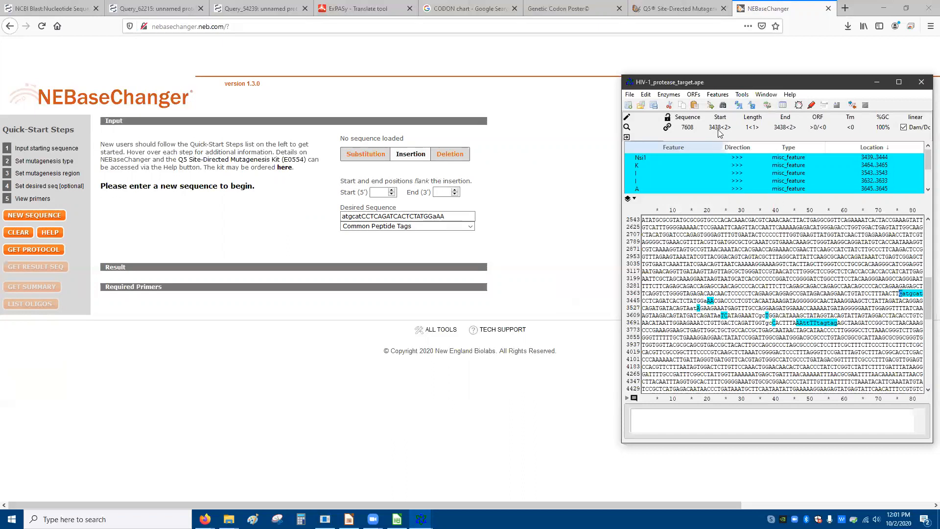
pyautogui.click(715, 300)
pyautogui.click(379, 192)
pyautogui.write('3438')
pyautogui.click(442, 192)
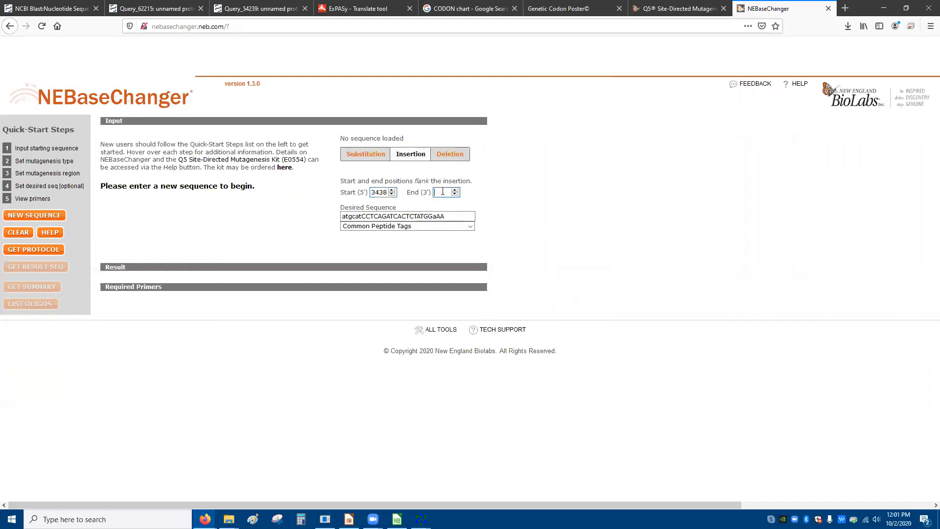
pyautogui.click(573, 187)
pyautogui.click(392, 226)
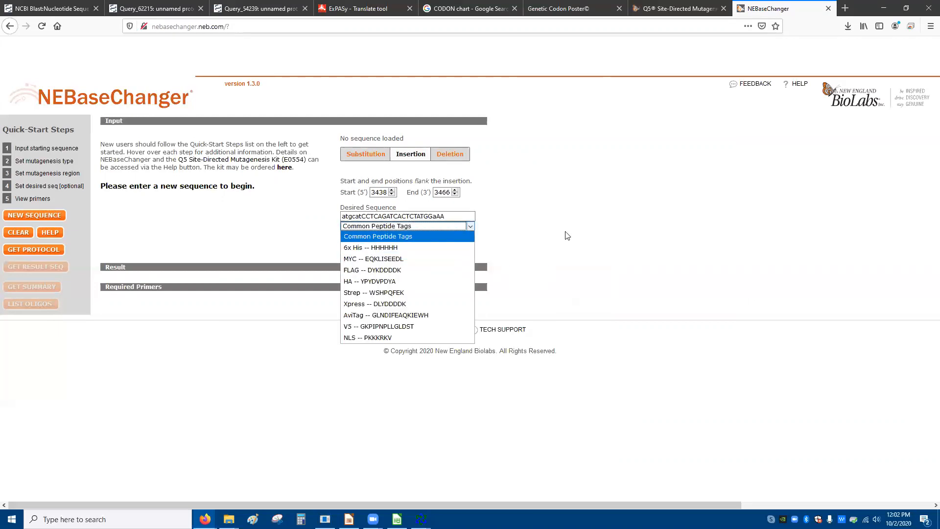
pyautogui.click(585, 210)
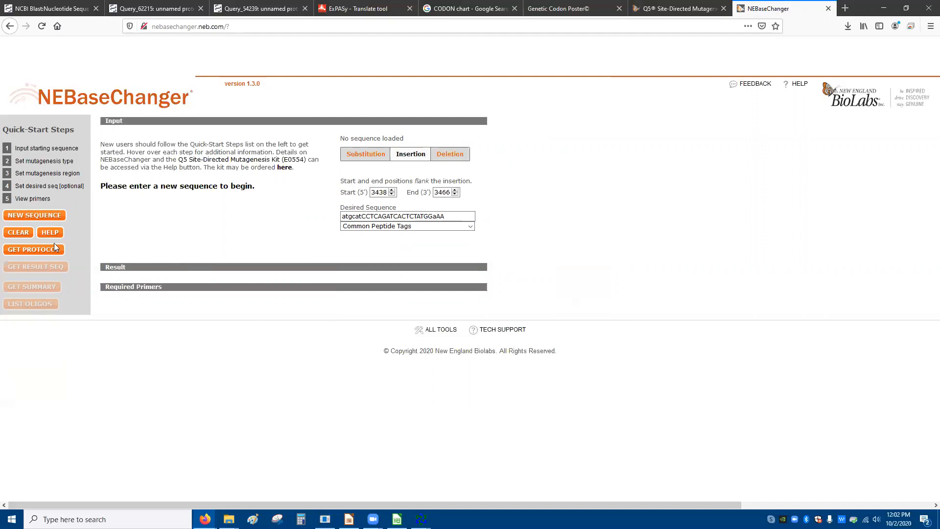
# Step: Load the entire HIV-1_protease_source.ape sequence into NEBaseChanger as the new starting plasmid sequence, leaving it unnamed
pyautogui.click(18, 214)
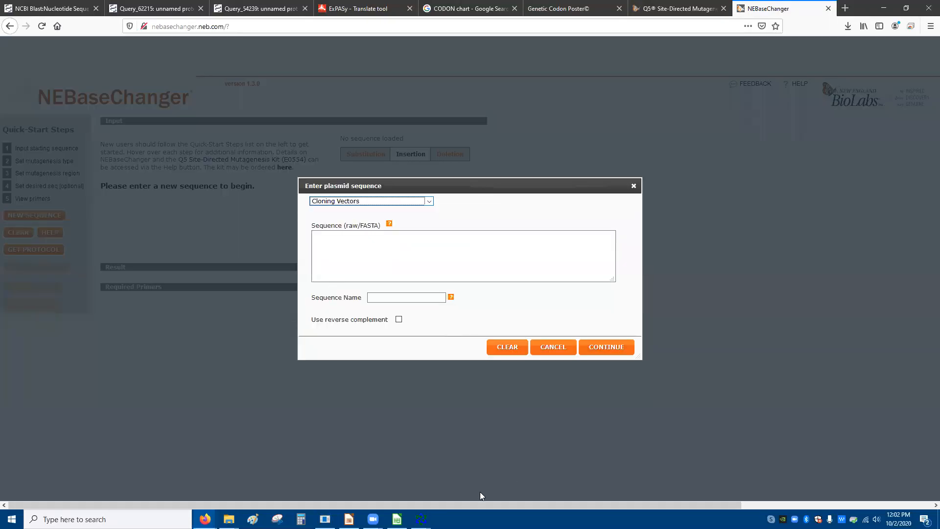
pyautogui.moveTo(421, 519)
pyautogui.click(392, 471)
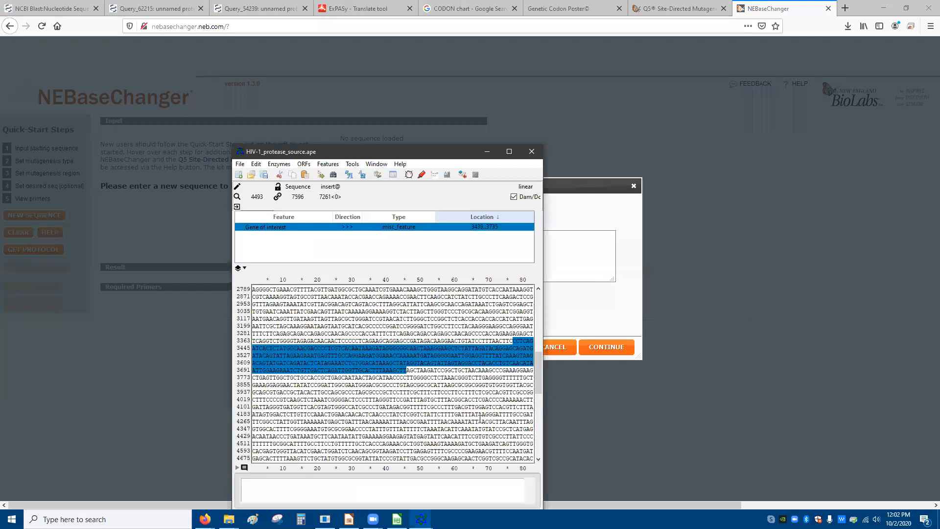
pyautogui.scroll(10, 421, 339)
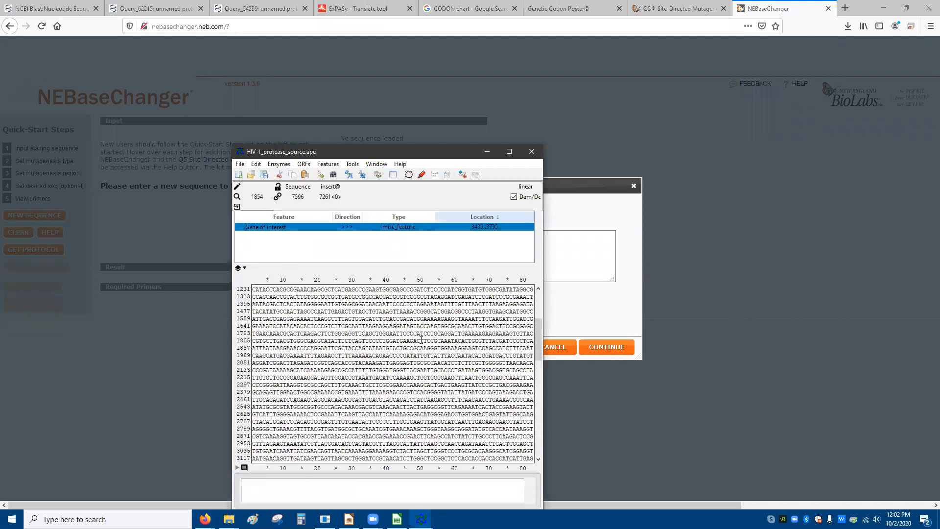
pyautogui.moveTo(252, 289); pyautogui.dragTo(510, 459)
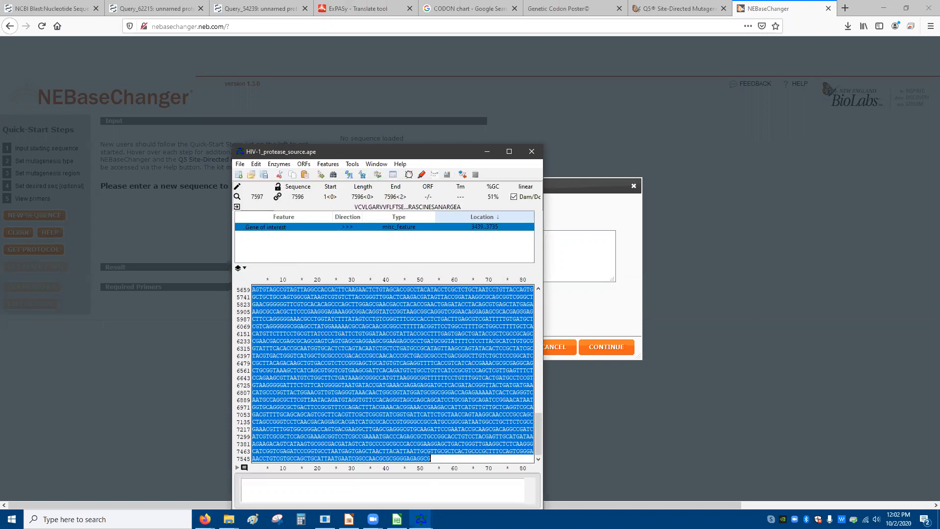
pyautogui.click(552, 256)
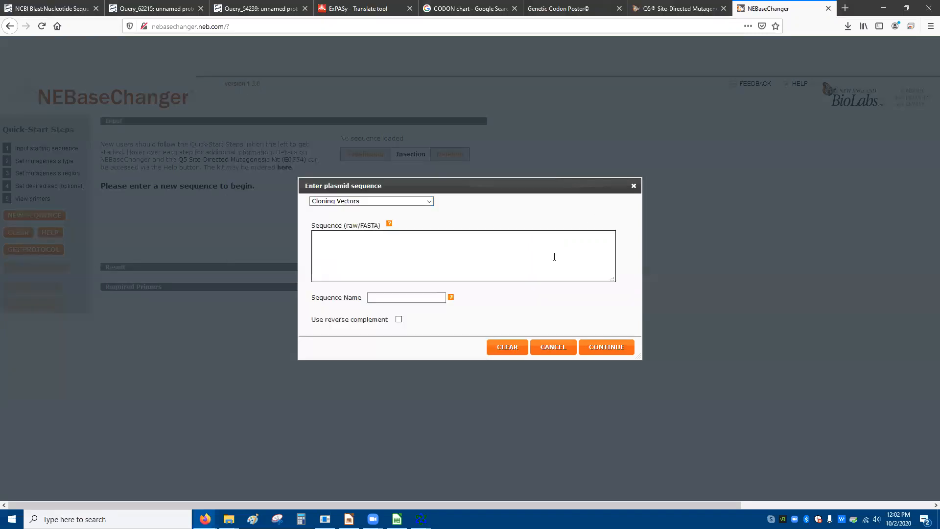
pyautogui.hotkey('ctrl', 'v')
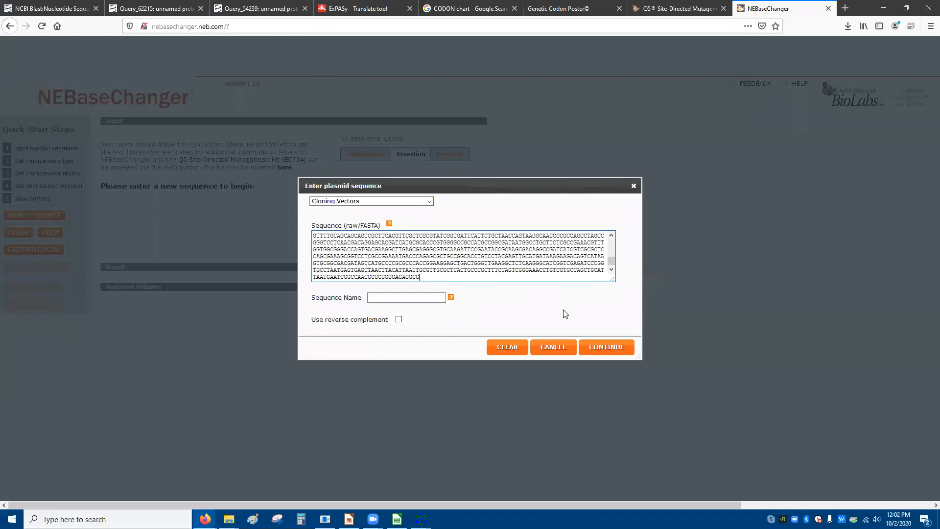
pyautogui.click(596, 349)
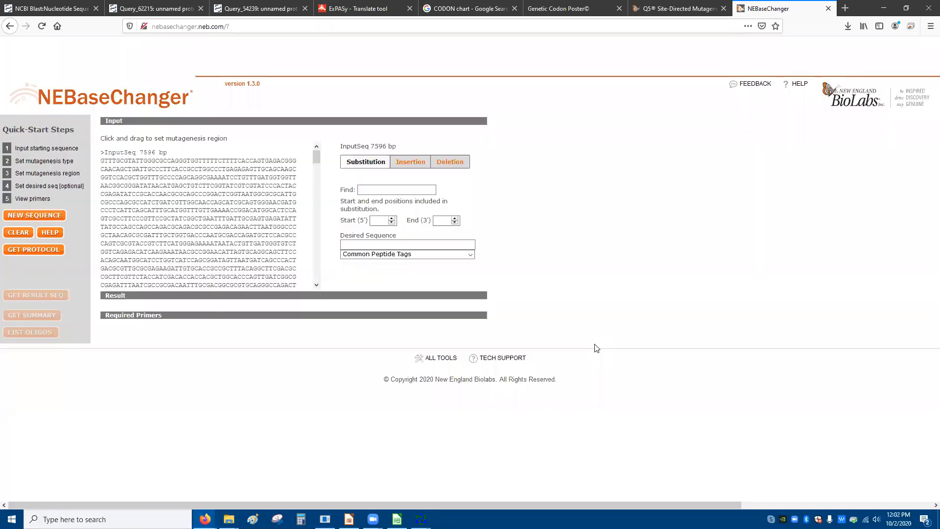
# Step: Set the mutagenesis type to Insertion and paste target bases atgcatCCTCAGATCACTCTATGGaAA as the desired sequence
pyautogui.click(446, 244)
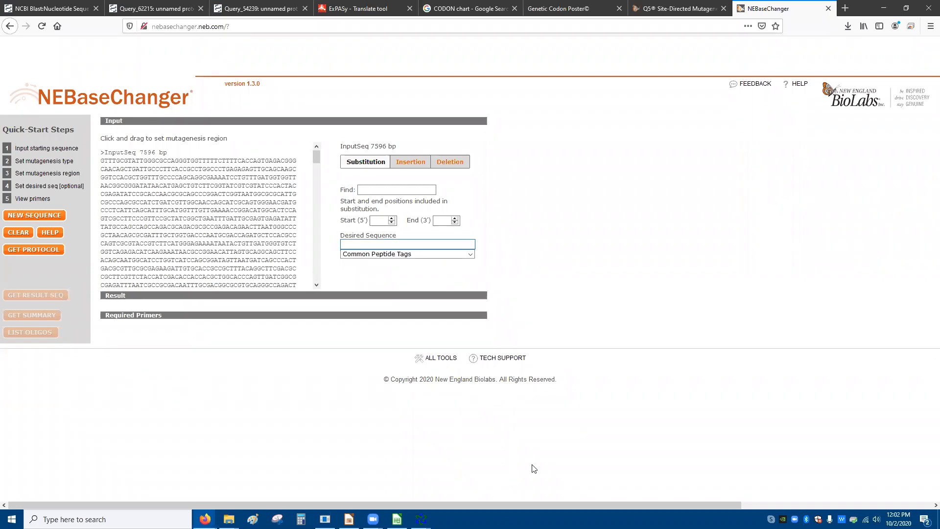
pyautogui.click(409, 162)
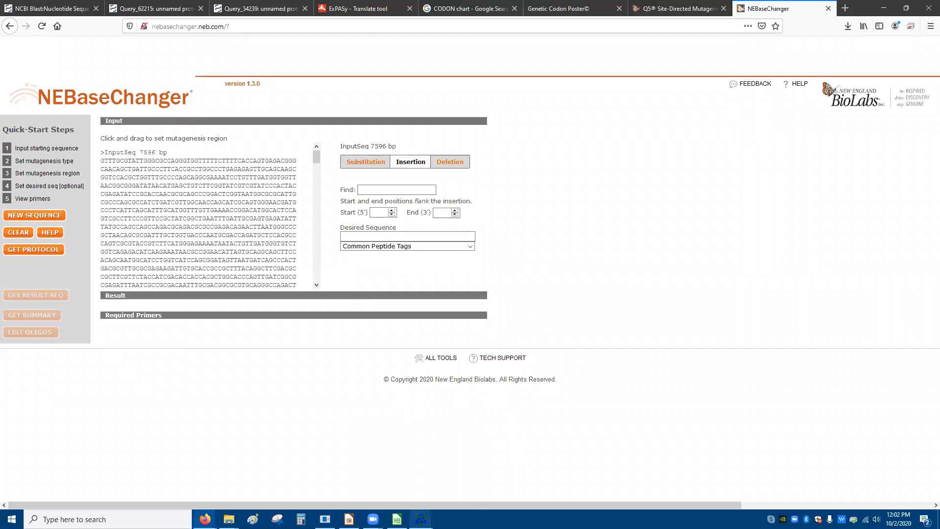
pyautogui.click(421, 519)
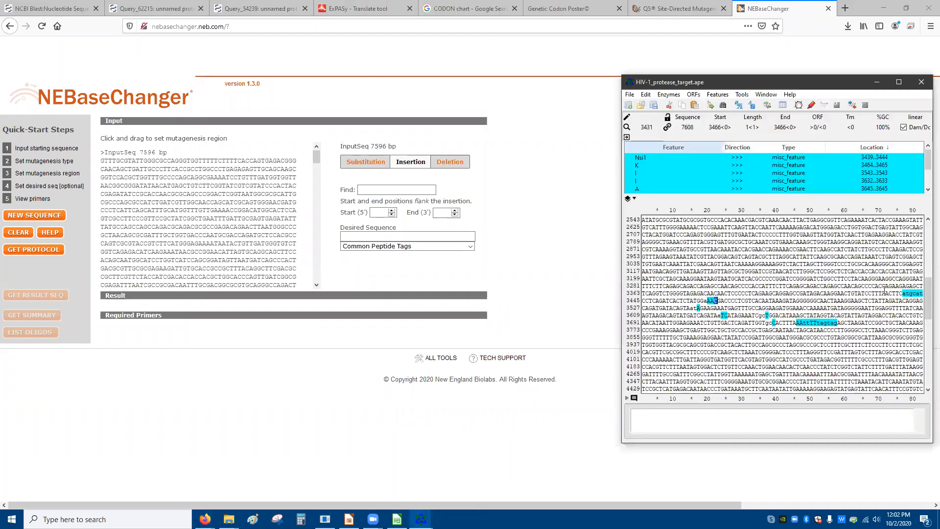
pyautogui.moveTo(903, 294); pyautogui.dragTo(713, 301)
pyautogui.hotkey('ctrl', 'c')
pyautogui.click(405, 233)
pyautogui.hotkey('ctrl', 'v')
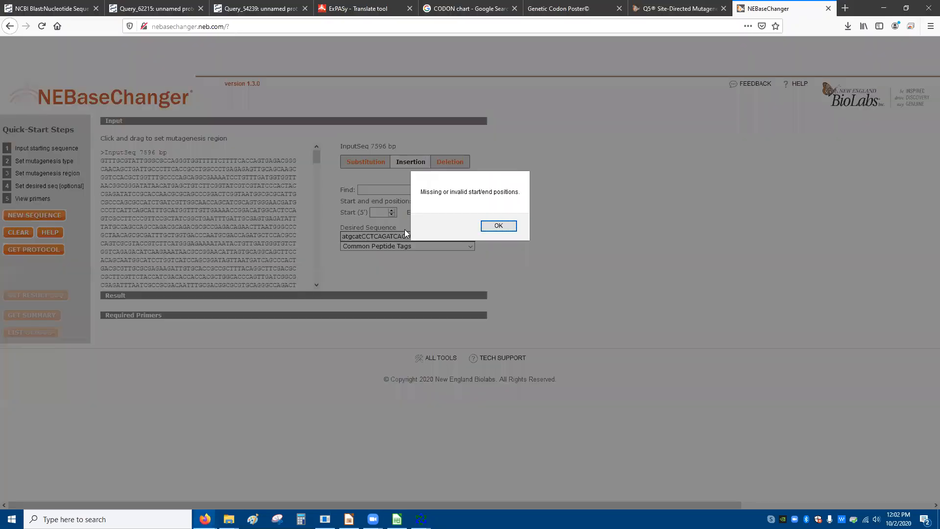
# Step: Dismiss the position warning and set the insertion's start to 3438 and end to 3466 to generate the primers
pyautogui.click(501, 226)
pyautogui.click(375, 213)
pyautogui.write('3438')
pyautogui.click(439, 216)
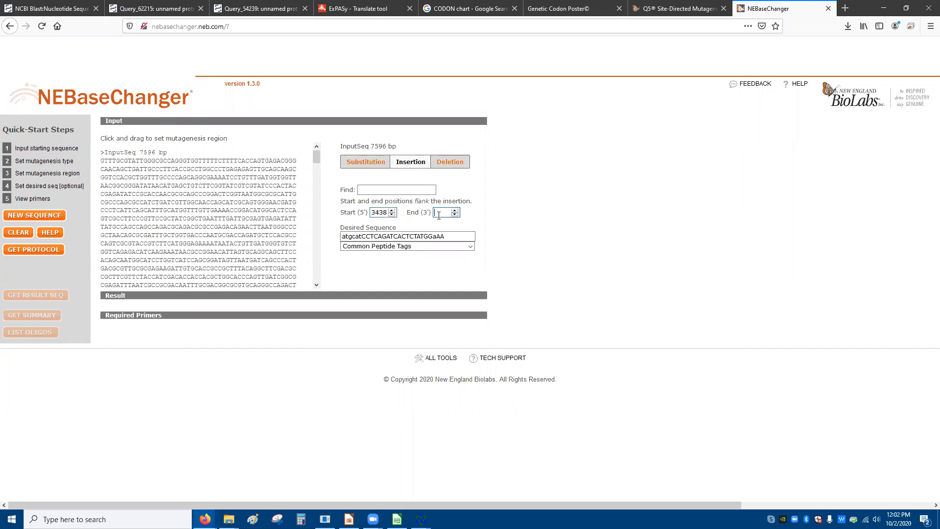
pyautogui.write('3466')
pyautogui.click(577, 195)
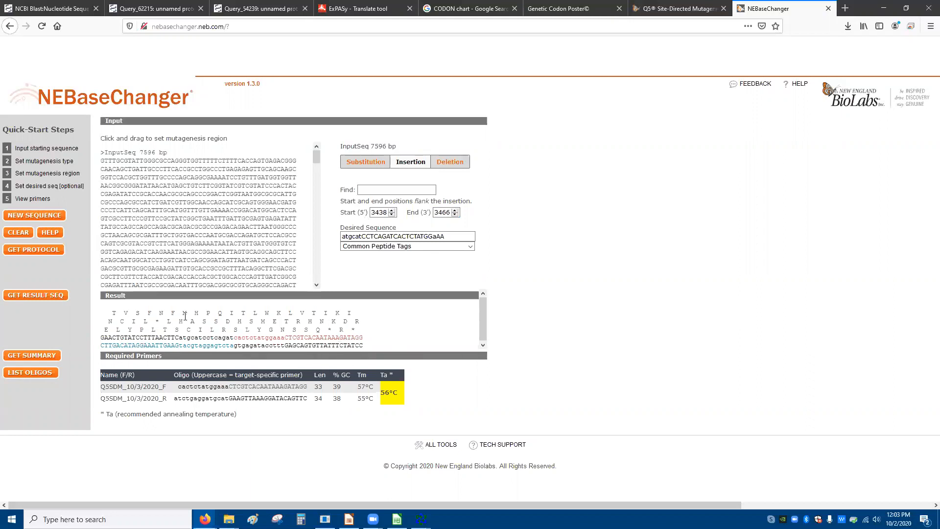
# Step: Examine the first translated reading frame in the result and compare it with the beginning of the desired sequence
pyautogui.moveTo(113, 313); pyautogui.dragTo(246, 313)
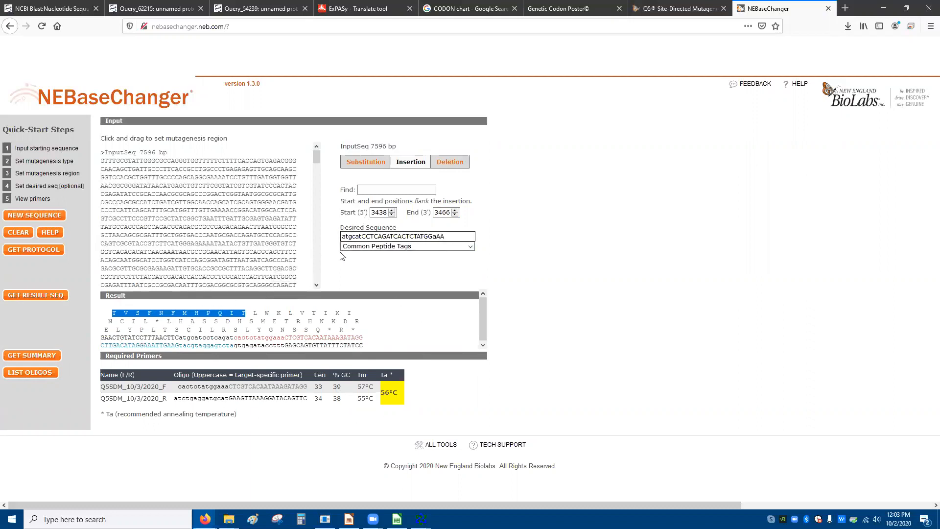
pyautogui.click(346, 237)
pyautogui.click(350, 314)
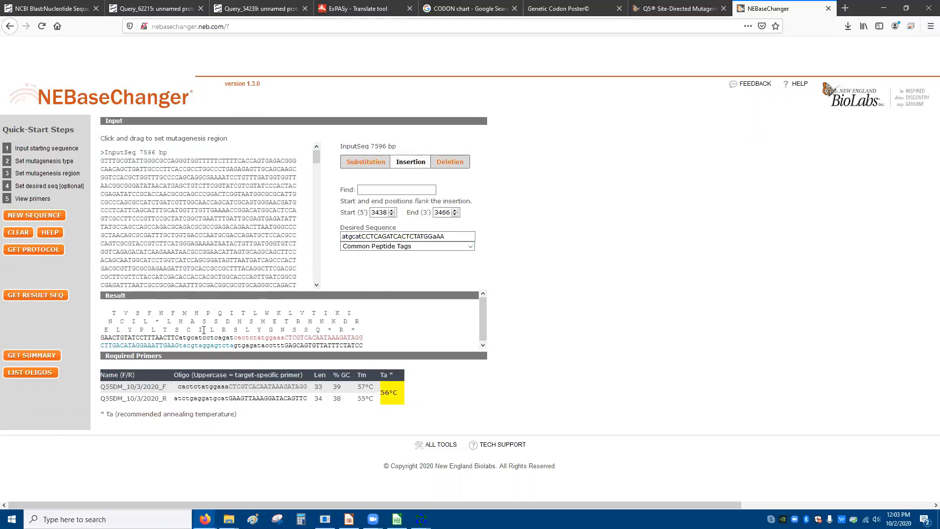
pyautogui.moveTo(111, 313)
pyautogui.mouseDown()
pyautogui.moveTo(162, 313)
pyautogui.moveTo(114, 312)
pyautogui.moveTo(147, 313)
pyautogui.moveTo(127, 312)
pyautogui.mouseUp()
pyautogui.click(109, 312)
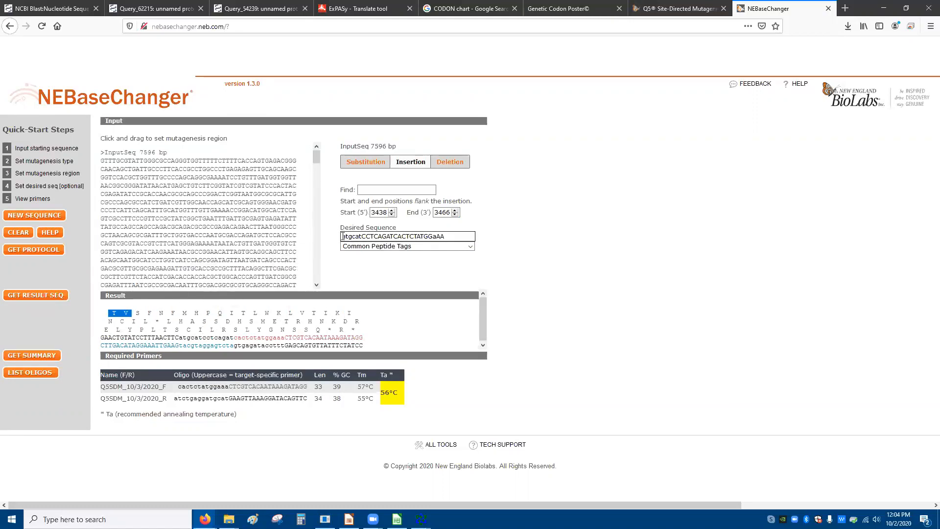
# Step: Examine the insertion's translated reading frame and the forward and reverse primers with their melting and annealing temperatures
pyautogui.moveTo(342, 236); pyautogui.dragTo(386, 237)
pyautogui.click(202, 333)
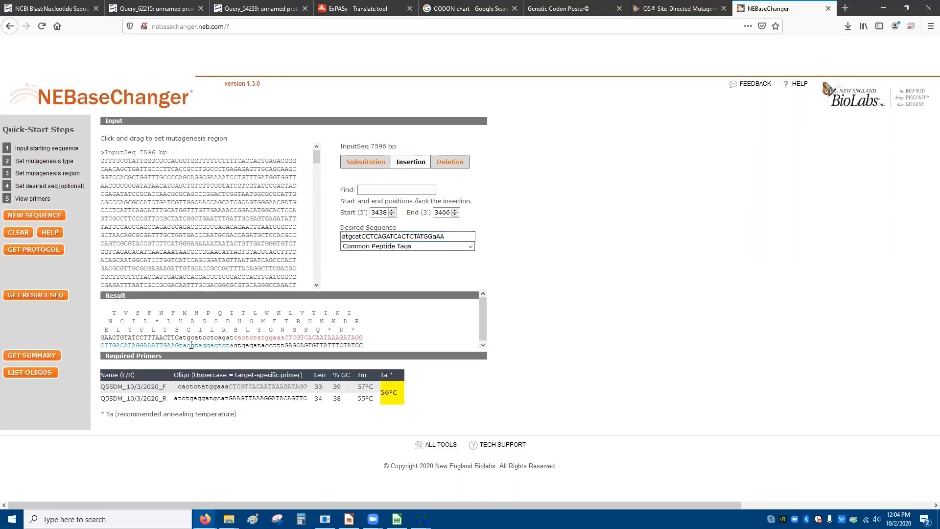
pyautogui.moveTo(127, 313); pyautogui.dragTo(204, 311)
pyautogui.click(179, 339)
pyautogui.click(550, 379)
pyautogui.moveTo(178, 387); pyautogui.dragTo(309, 391)
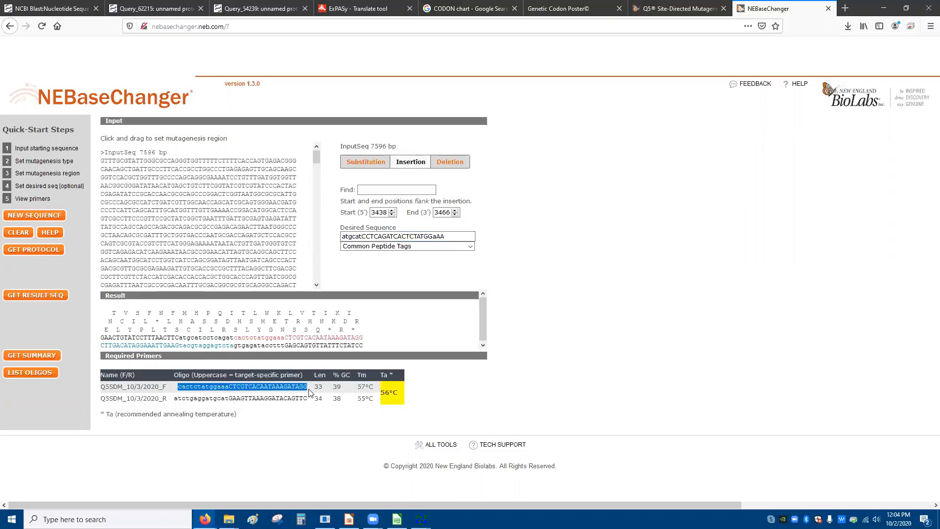
pyautogui.moveTo(378, 390)
pyautogui.mouseDown()
pyautogui.moveTo(360, 387)
pyautogui.moveTo(372, 401)
pyautogui.mouseUp()
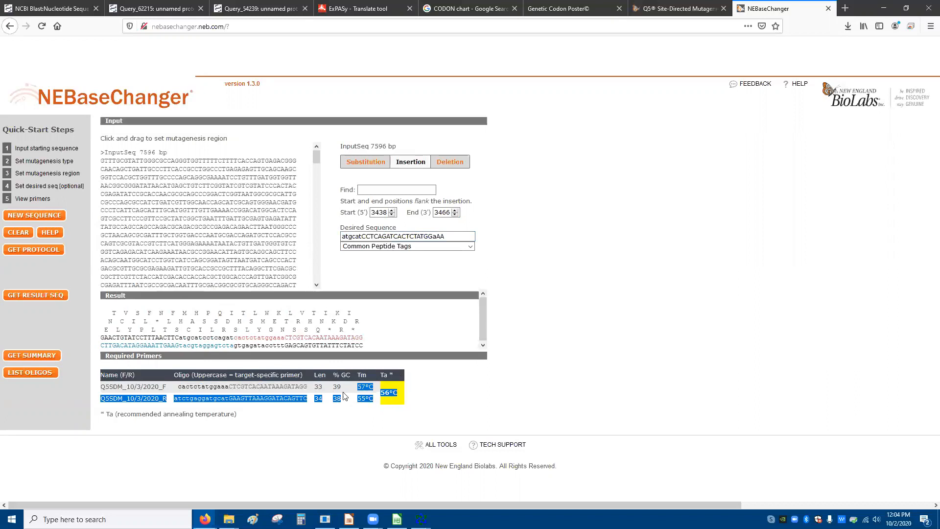
pyautogui.click(324, 399)
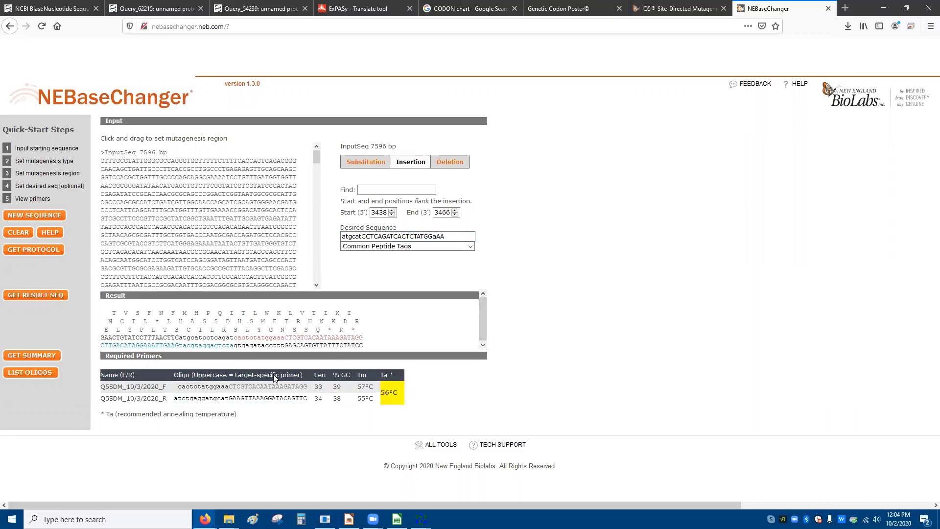
pyautogui.moveTo(178, 387); pyautogui.dragTo(306, 401)
pyautogui.click(314, 401)
# Step: Switch to HIV-1_protease_target.ape in ApE and select the atA codon at the I feature to read its start and end positions
pyautogui.moveTo(421, 519)
pyautogui.click(448, 490)
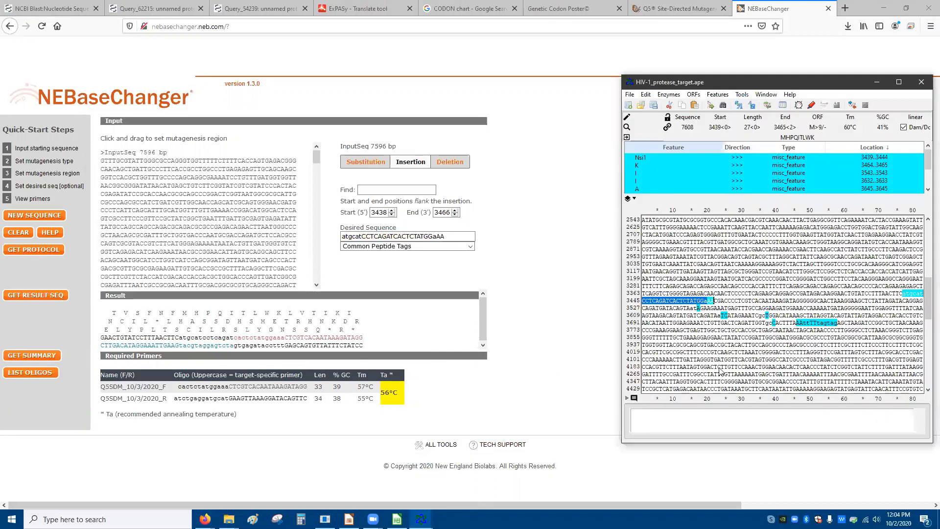
pyautogui.click(744, 257)
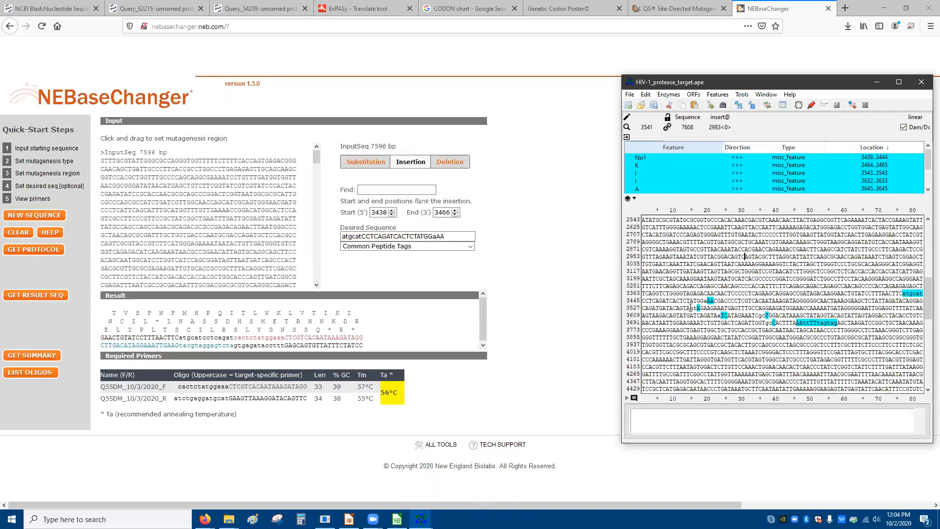
pyautogui.moveTo(690, 308); pyautogui.dragTo(700, 308)
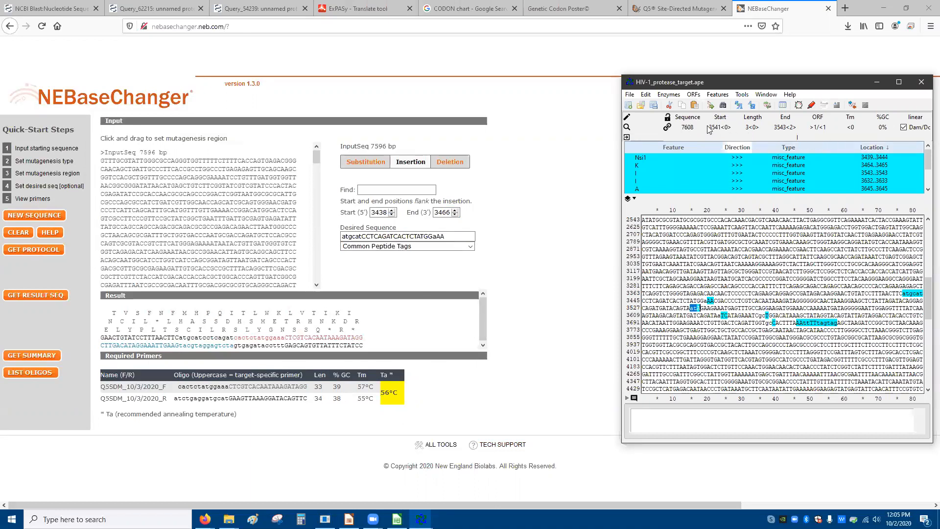
# Step: In NEBaseChanger, try start 3541 and end 3543 for the insertion, replace the desired sequence with a, and dismiss the position warnings
pyautogui.click(383, 212)
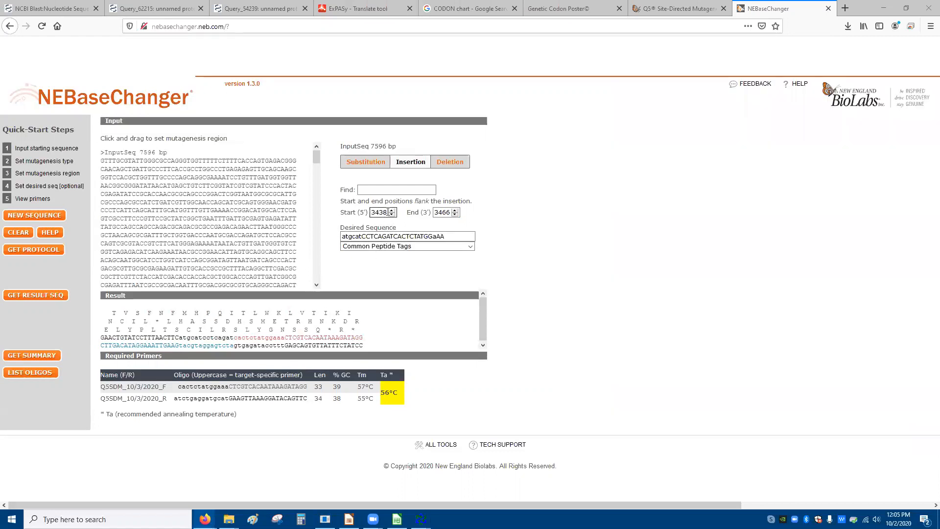
pyautogui.moveTo(384, 212); pyautogui.dragTo(375, 212)
pyautogui.write('541')
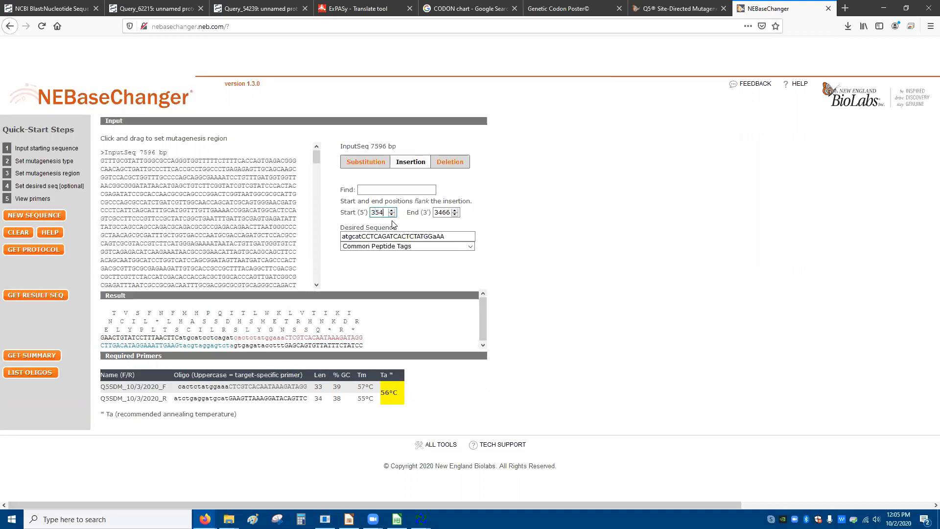
pyautogui.click(442, 211)
pyautogui.click(498, 226)
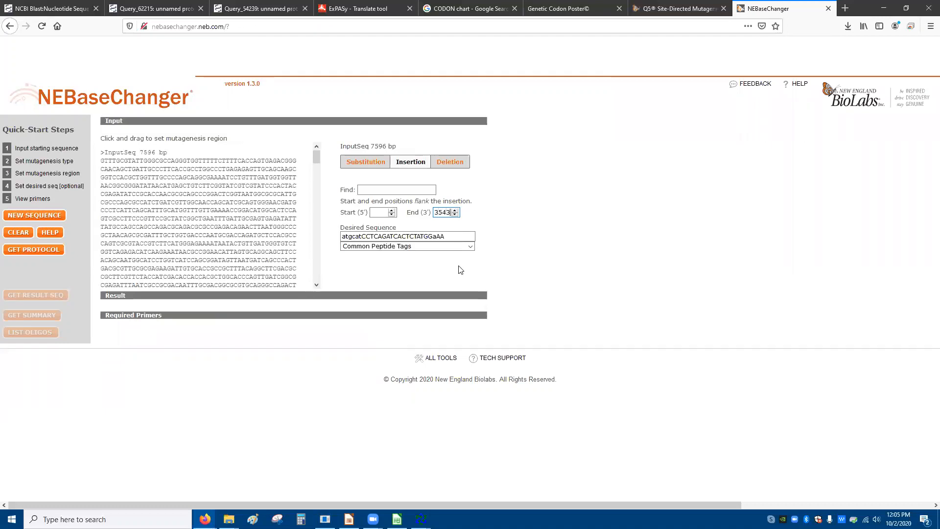
pyautogui.press('Tab')
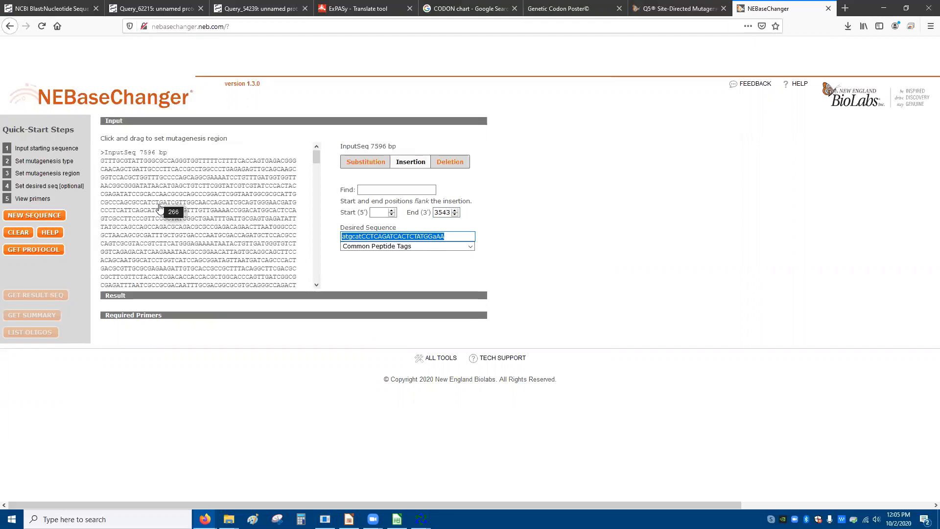
pyautogui.write('a')
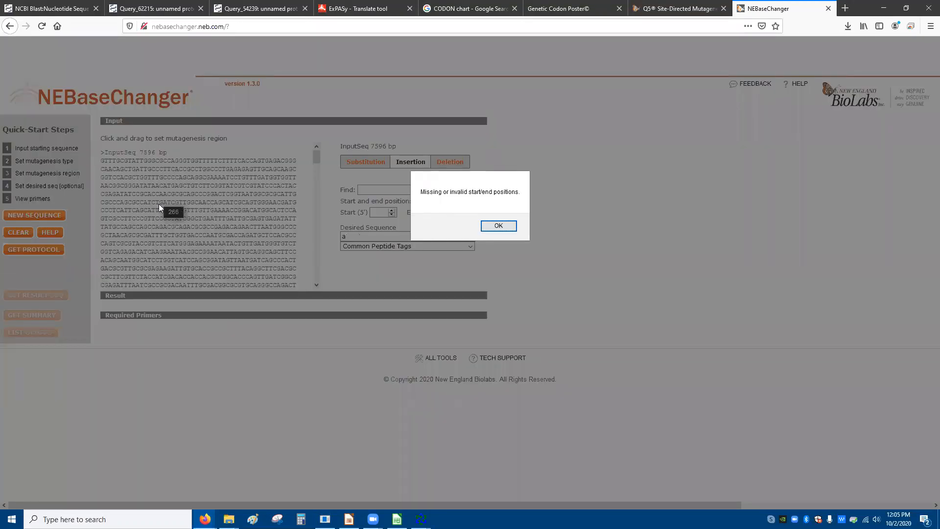
pyautogui.click(508, 226)
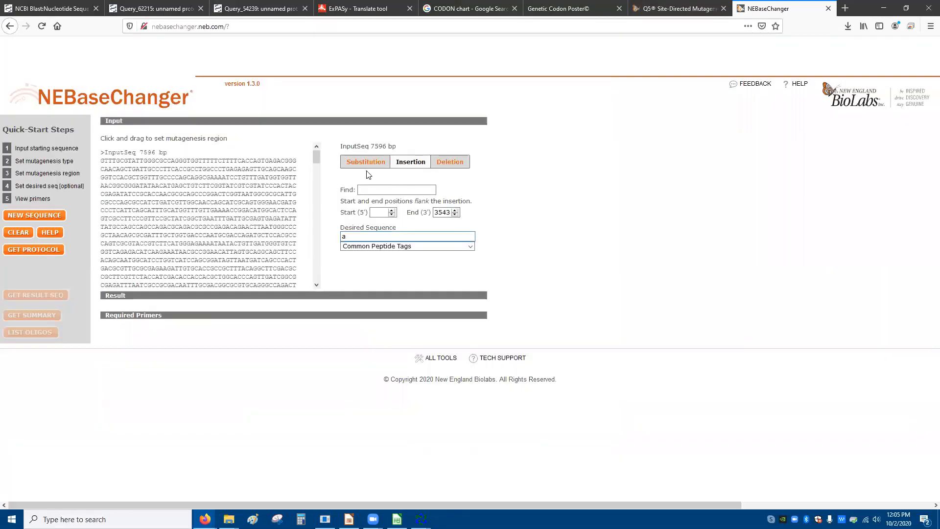
# Step: Change the mutagenesis type to Substitution, set the start to 3541, and complete the desired sequence as ata
pyautogui.click(368, 165)
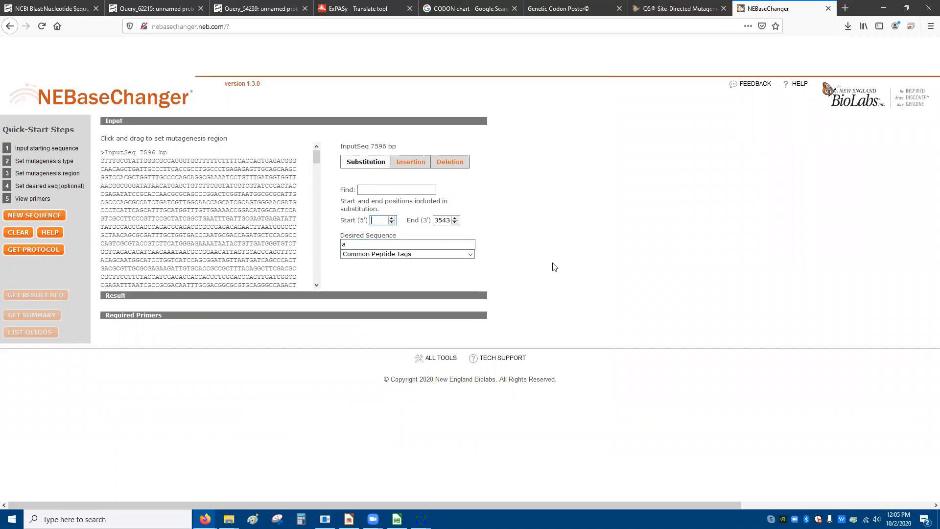
pyautogui.write('3541')
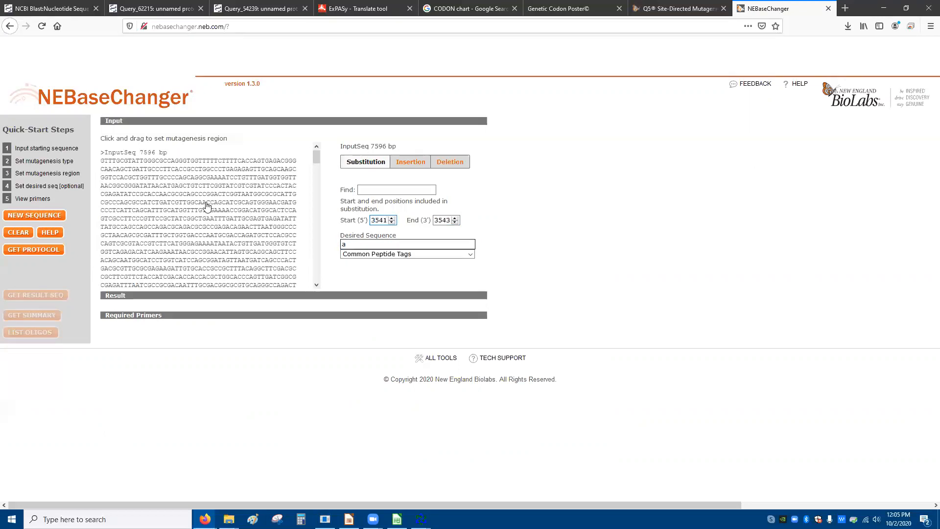
pyautogui.click(357, 244)
pyautogui.write('ata')
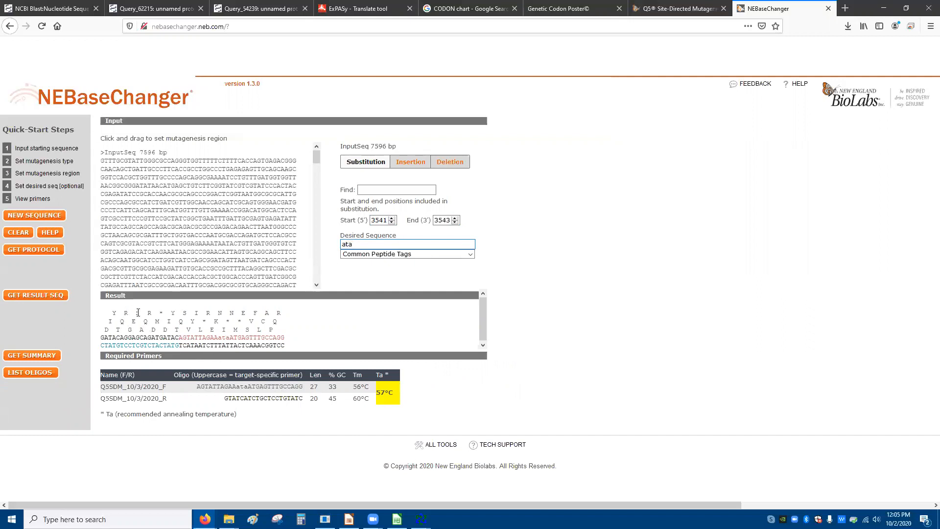
# Step: Compare the third translated reading frame of the substitution result with the target codons leading up to atA in ApE
pyautogui.moveTo(136, 331); pyautogui.dragTo(263, 332)
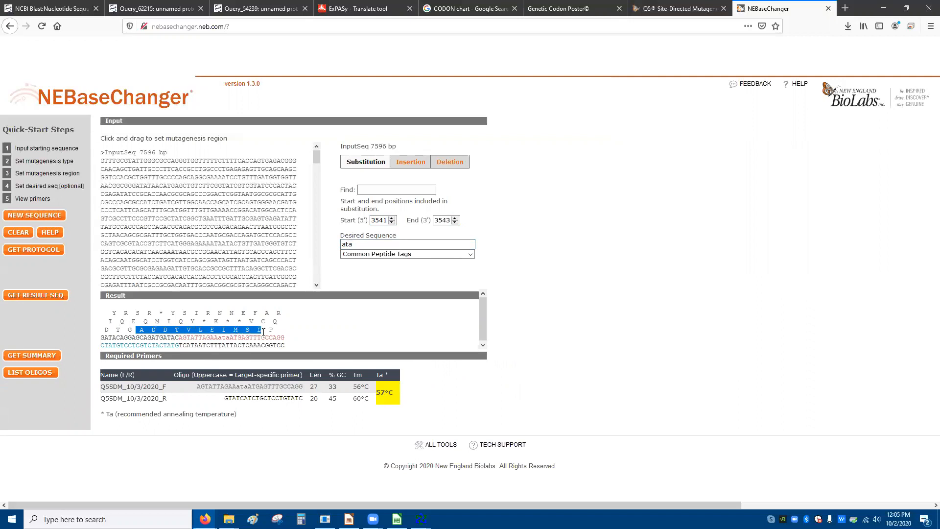
pyautogui.click(176, 329)
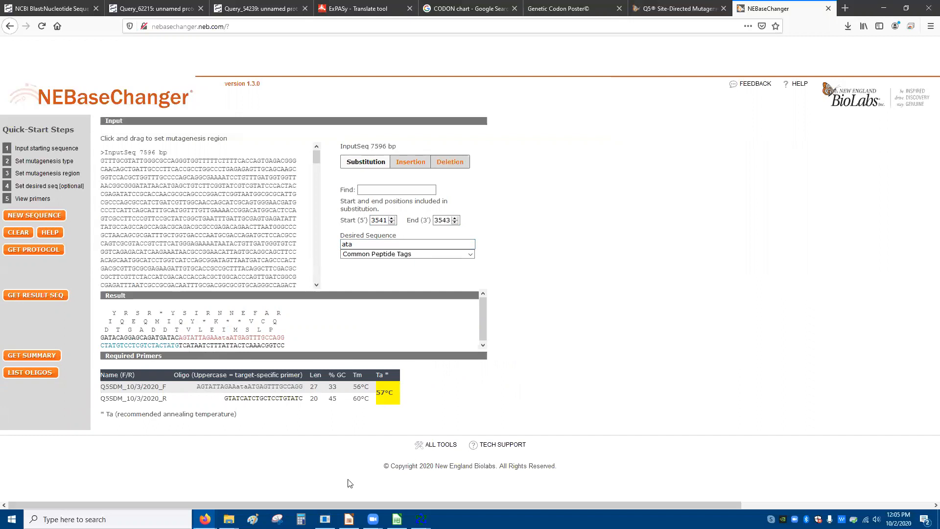
pyautogui.moveTo(421, 519)
pyautogui.click(443, 490)
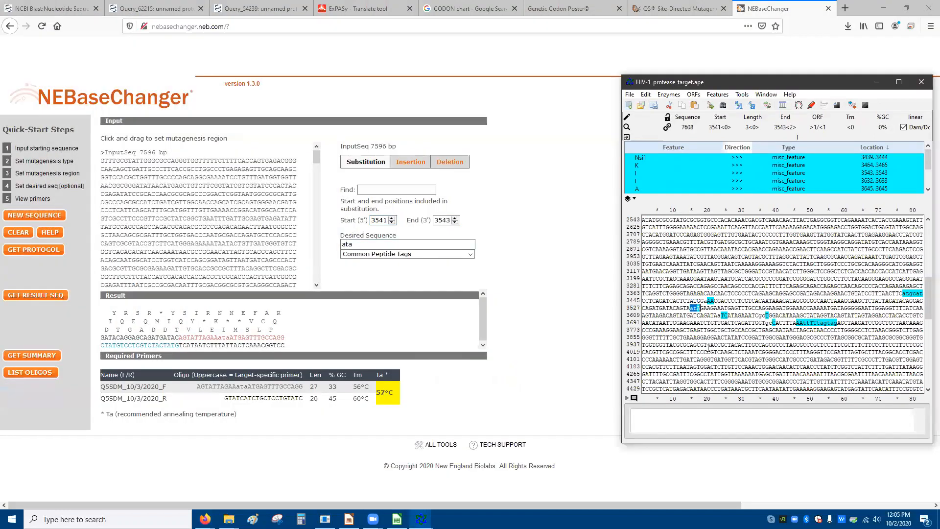
pyautogui.click(711, 323)
pyautogui.moveTo(699, 308); pyautogui.dragTo(661, 308)
pyautogui.doubleClick(195, 329)
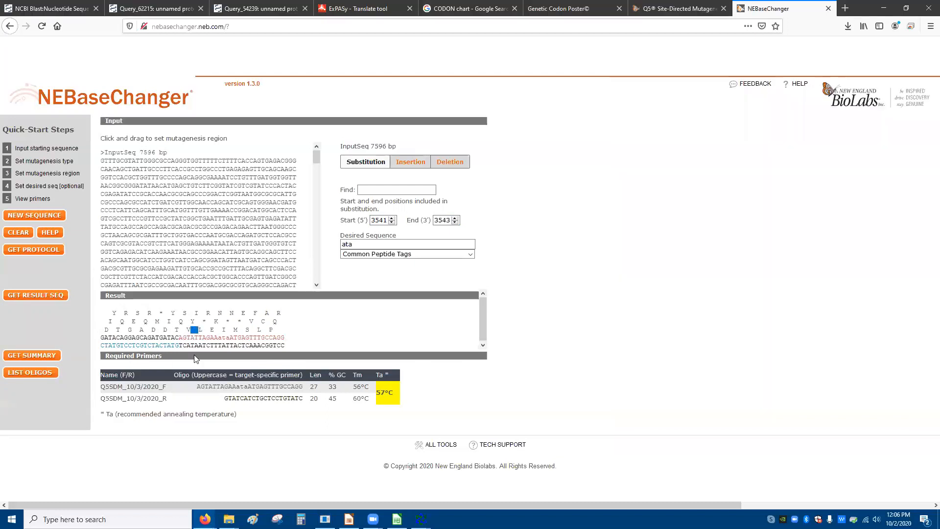
pyautogui.doubleClick(201, 329)
pyautogui.click(421, 519)
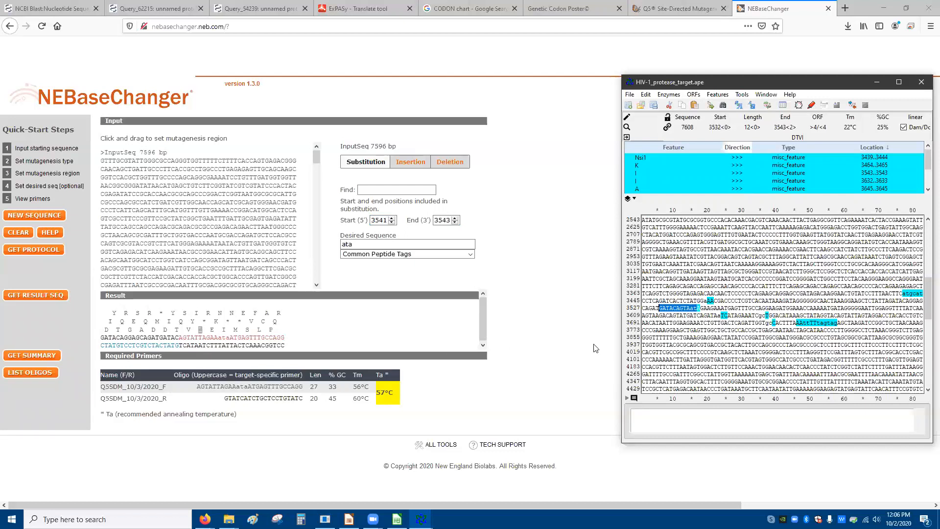
pyautogui.moveTo(690, 308); pyautogui.dragTo(700, 308)
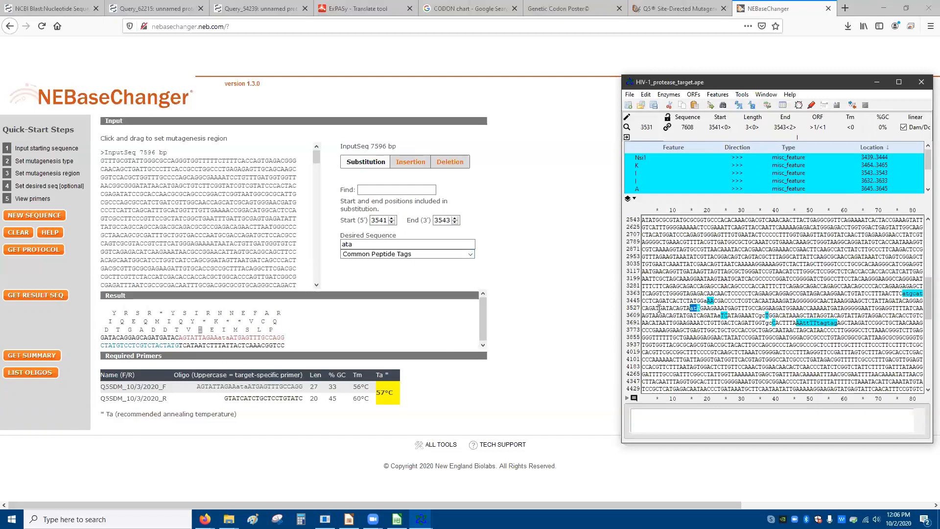
# Step: Locate the highlighted substitution codon in the input sequence and compare its surroundings with bases 3526 to 3552 of the target in ApE
pyautogui.scroll(-1, 237, 241)
pyautogui.scroll(-20, 237, 242)
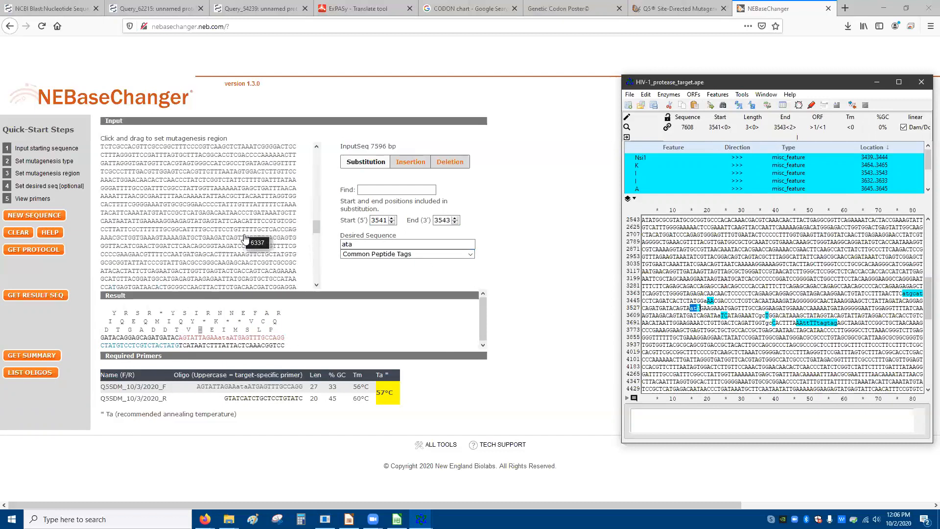
pyautogui.scroll(1, 245, 239)
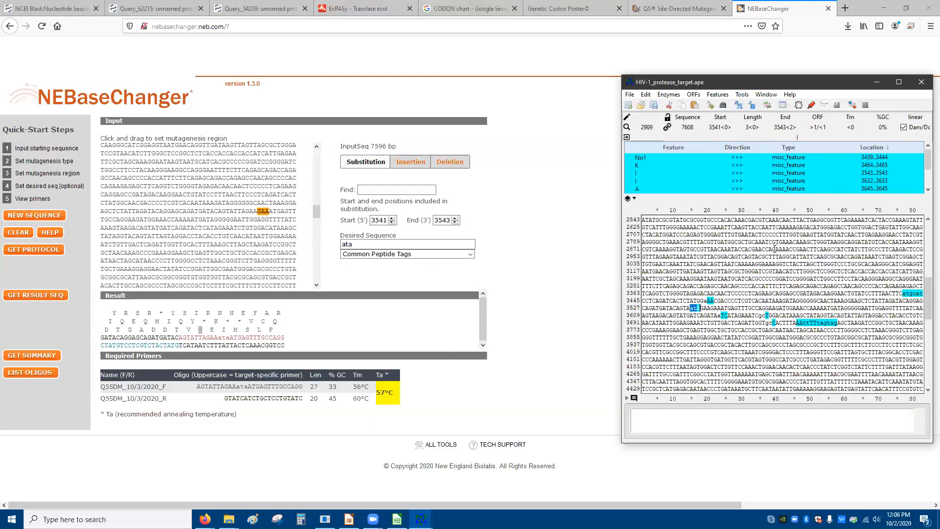
pyautogui.moveTo(772, 249); pyautogui.dragTo(783, 250)
pyautogui.click(720, 330)
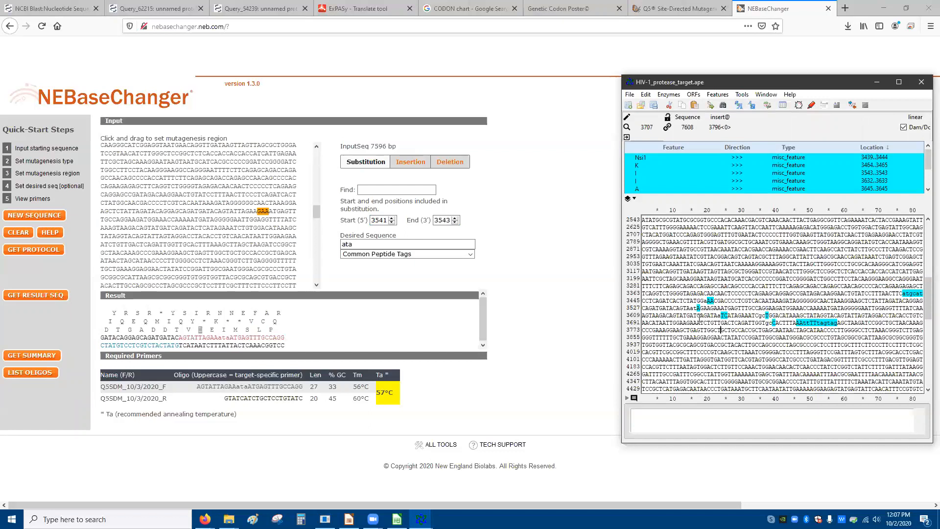
pyautogui.scroll(-1, 742, 319)
pyautogui.scroll(3, 742, 317)
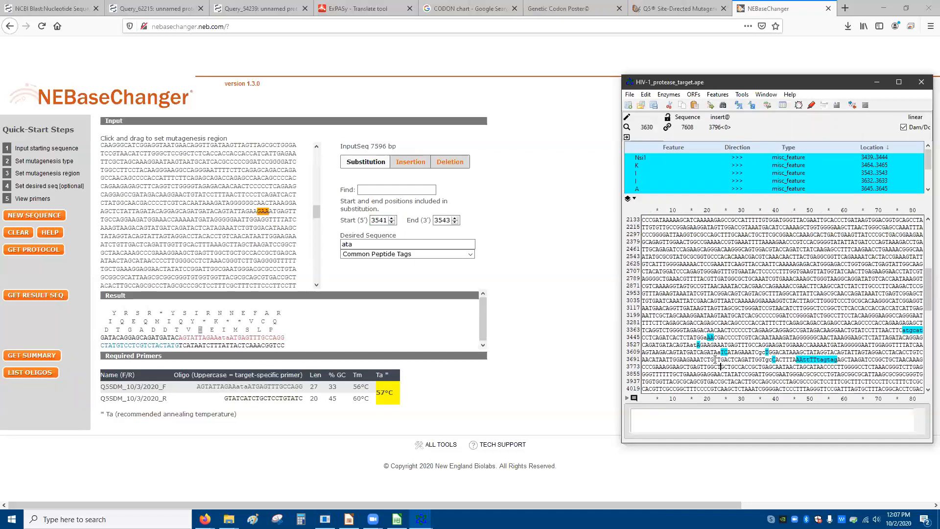
pyautogui.moveTo(729, 352); pyautogui.dragTo(718, 351)
pyautogui.click(755, 366)
pyautogui.moveTo(701, 345); pyautogui.dragTo(692, 345)
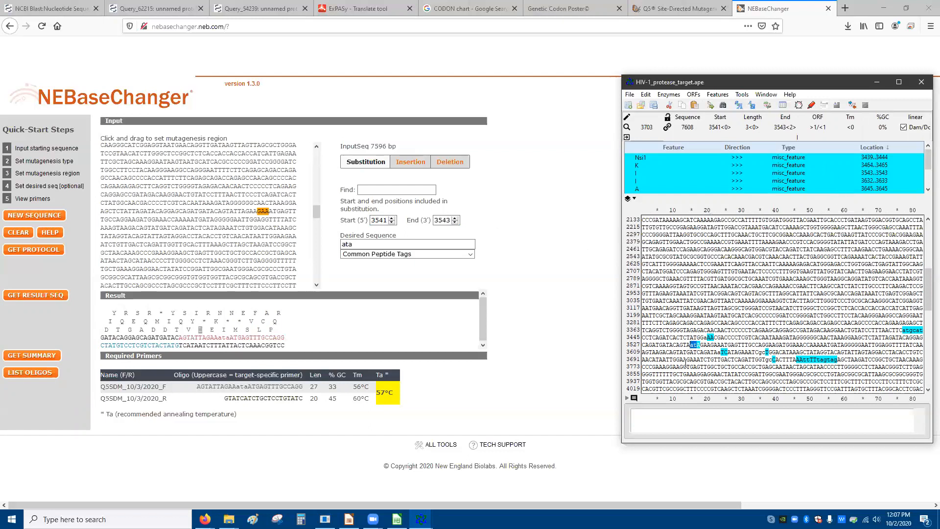
pyautogui.moveTo(703, 345); pyautogui.dragTo(921, 338)
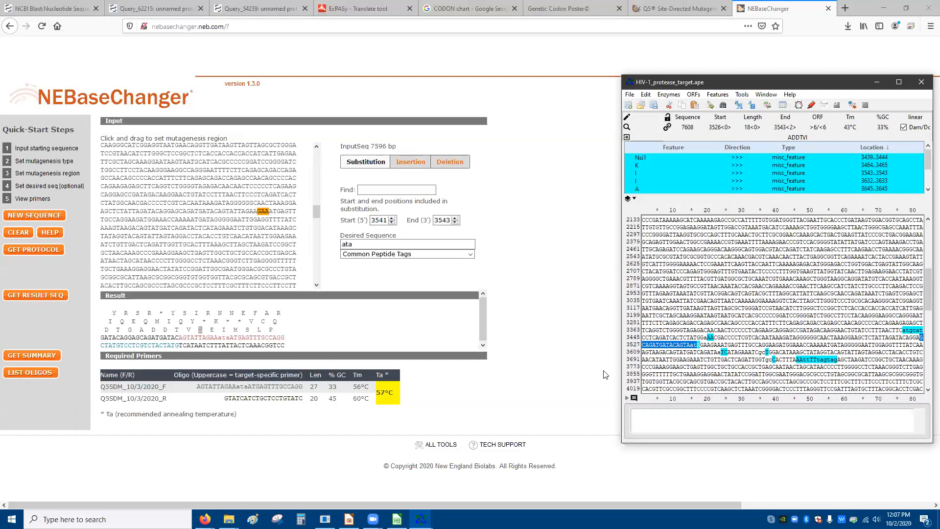
pyautogui.moveTo(921, 338); pyautogui.dragTo(730, 344)
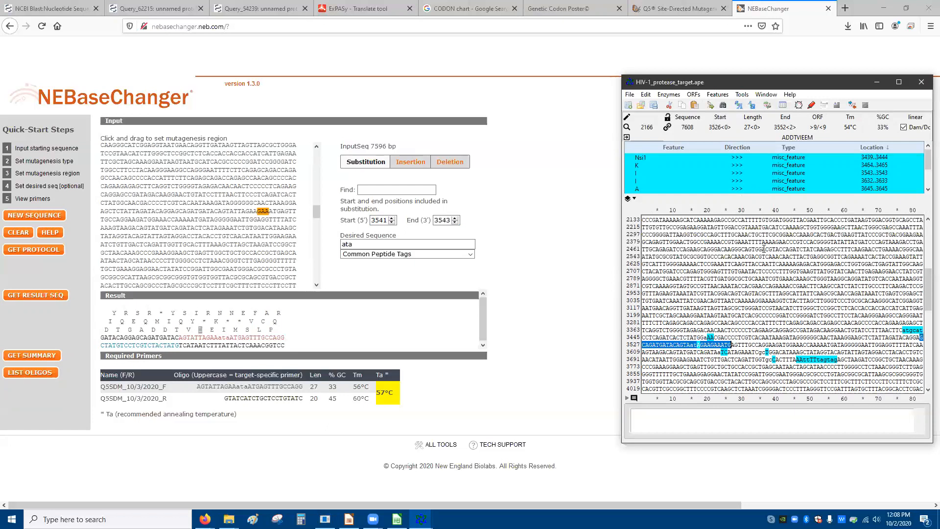
pyautogui.scroll(-1, 920, 338)
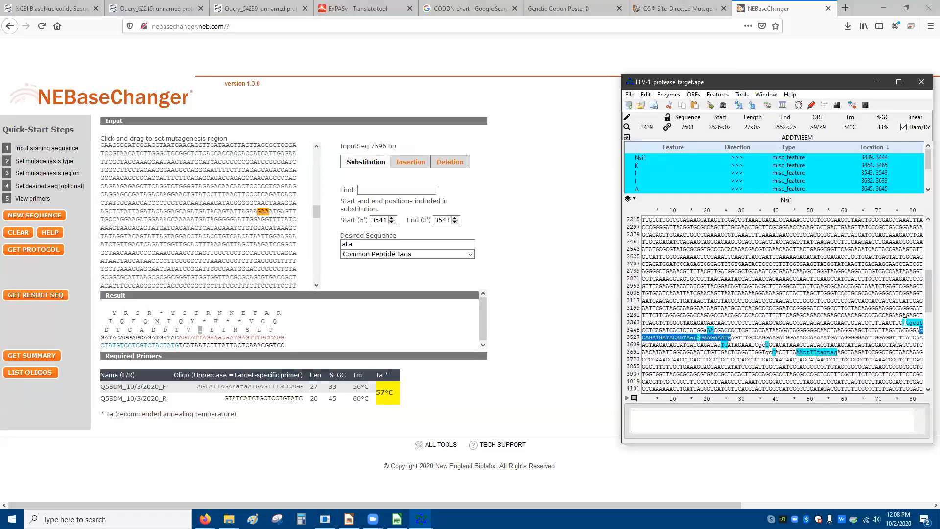
# Step: Clear the substitution's start and end positions in NEBaseChanger and dismiss the position warning
pyautogui.click(386, 221)
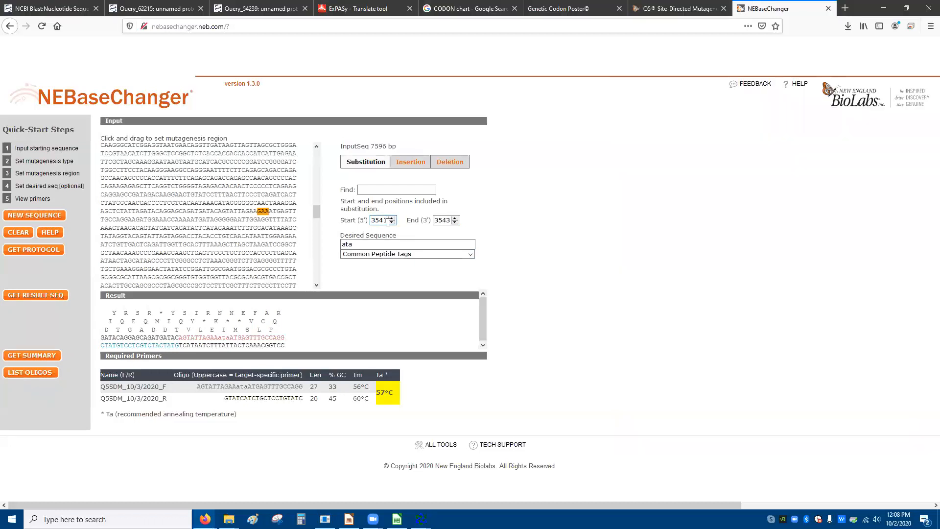
pyautogui.click(391, 218)
pyautogui.click(391, 219)
pyautogui.click(392, 218)
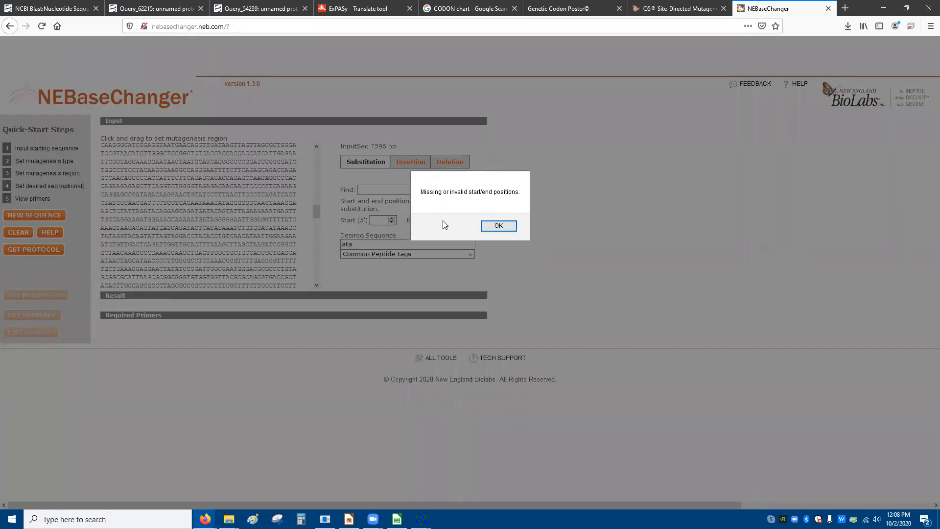
pyautogui.click(497, 225)
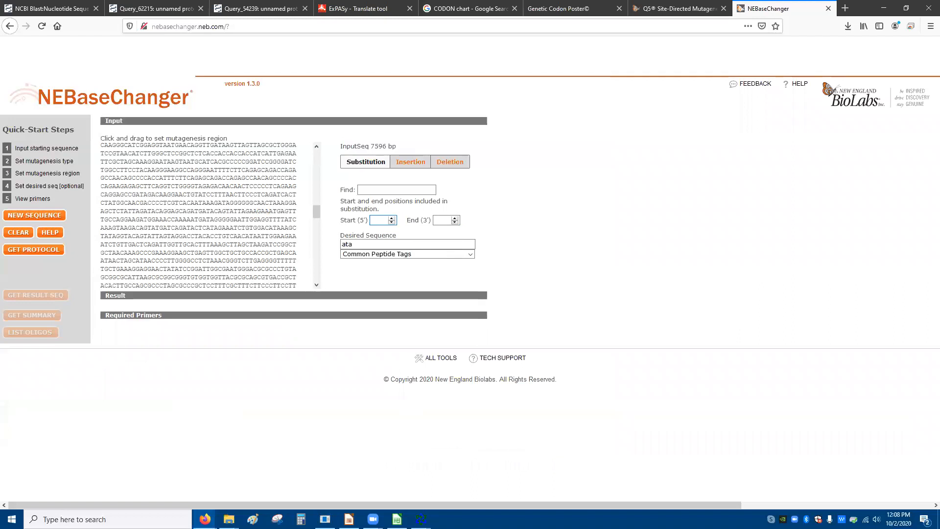
# Step: Switch back to ApE and select the atgcat NsiI site at 3439 to 3444 in the target sequence
pyautogui.hotkey('alt', 'Tab')
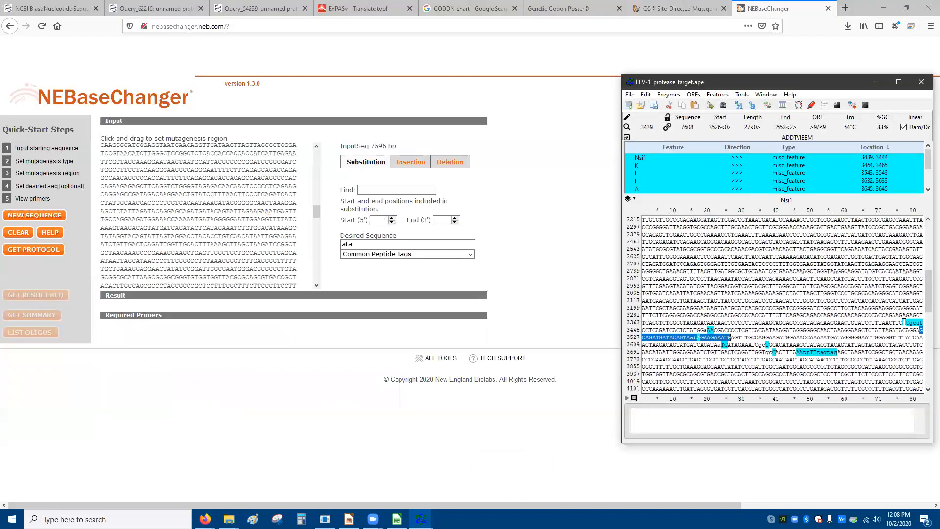
pyautogui.click(903, 322)
pyautogui.moveTo(903, 323); pyautogui.dragTo(924, 322)
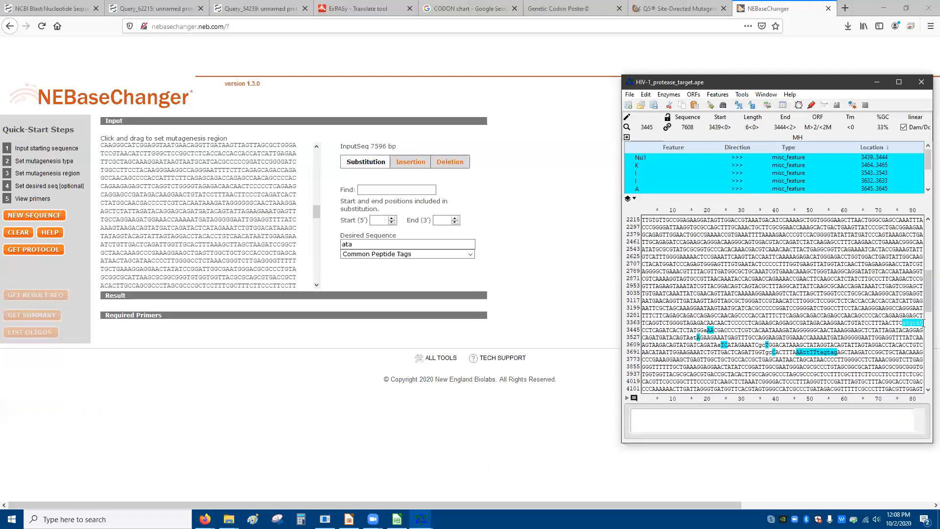
# Step: Delete the selected NsiI site from the target sequence and select the atA codon at 3535 to 3537
pyautogui.press('Delete')
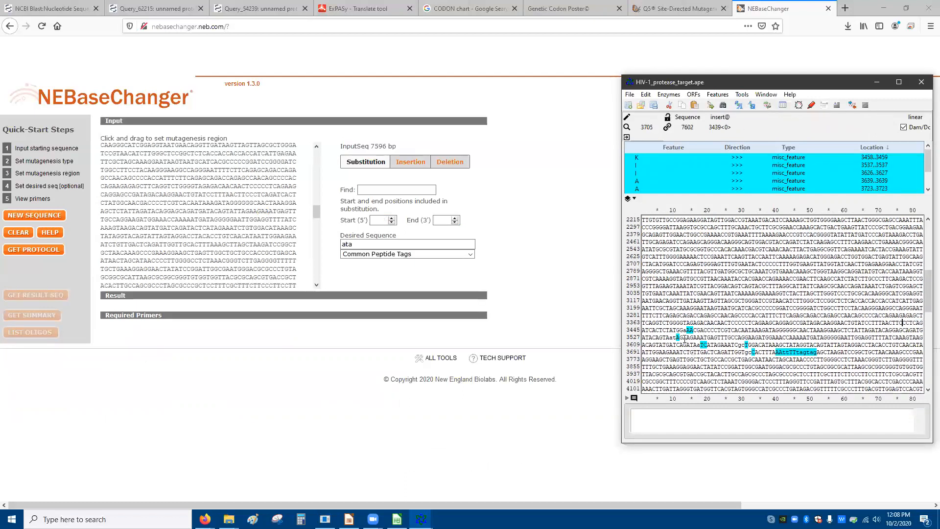
pyautogui.moveTo(669, 337); pyautogui.dragTo(678, 338)
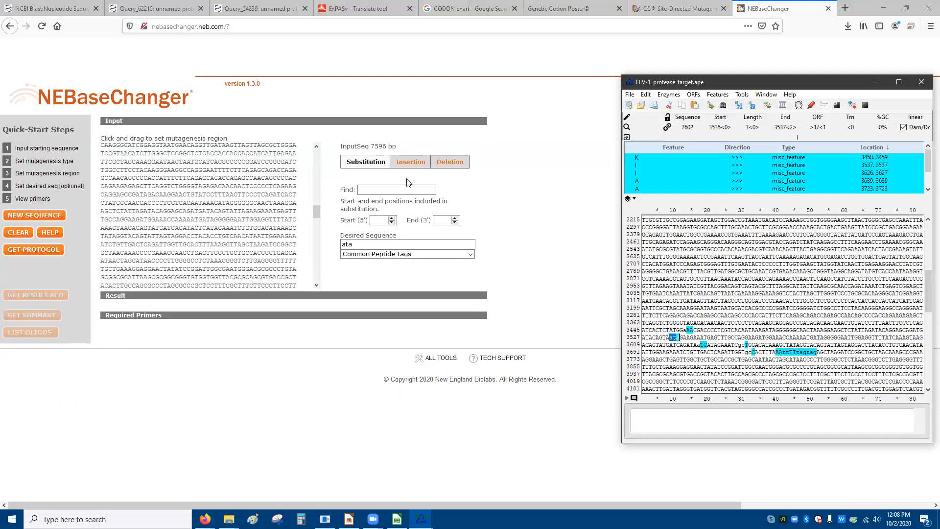
# Step: Switch to NEBaseChanger and set the ata substitution's start position to 3535 and end position to 3537
pyautogui.click(375, 220)
pyautogui.click(376, 220)
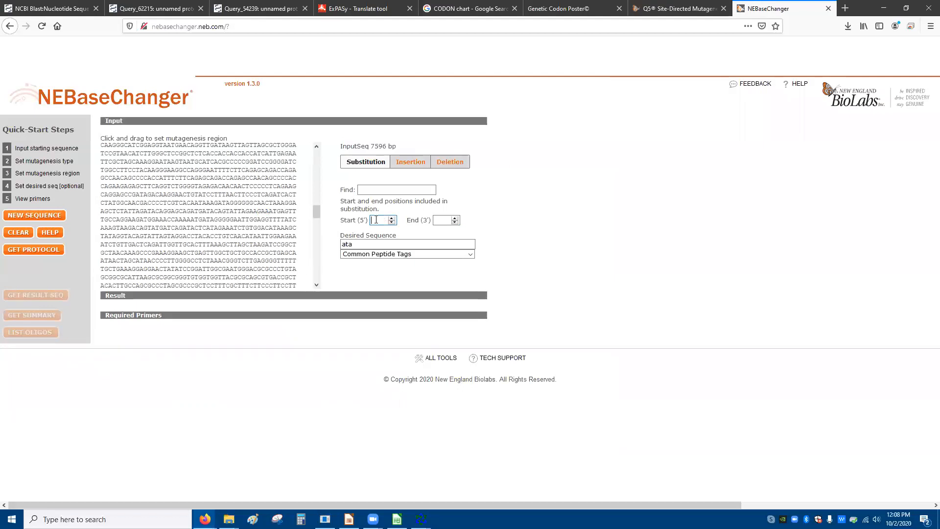
pyautogui.write('3535')
pyautogui.click(443, 217)
pyautogui.write('3537')
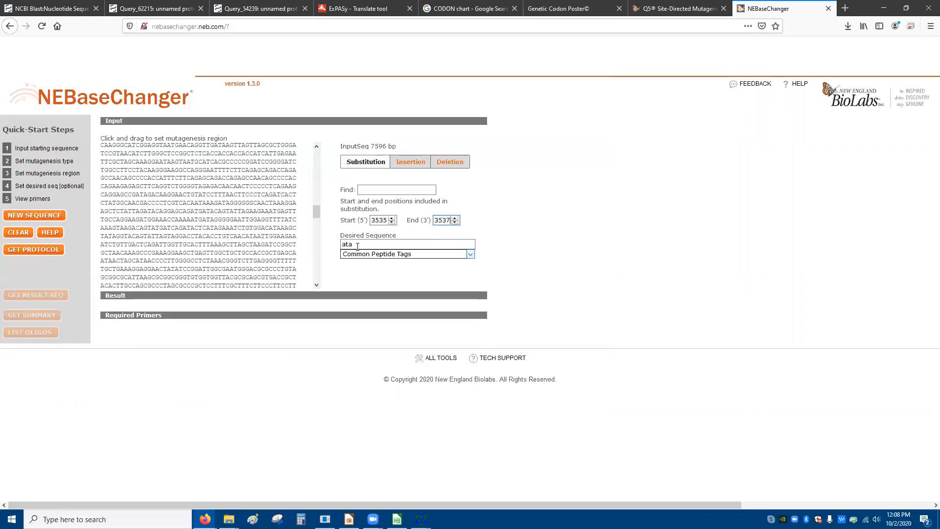
pyautogui.click(373, 191)
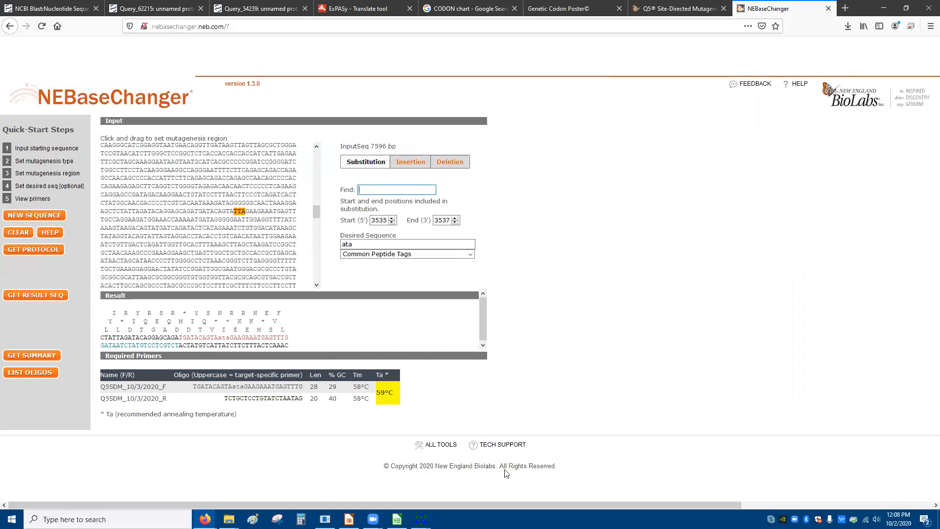
# Step: Switch to ApE and select target bases 3526 to 3540 to compare their translation with the substitution result in NEBaseChanger
pyautogui.hotkey('alt', 'Tab')
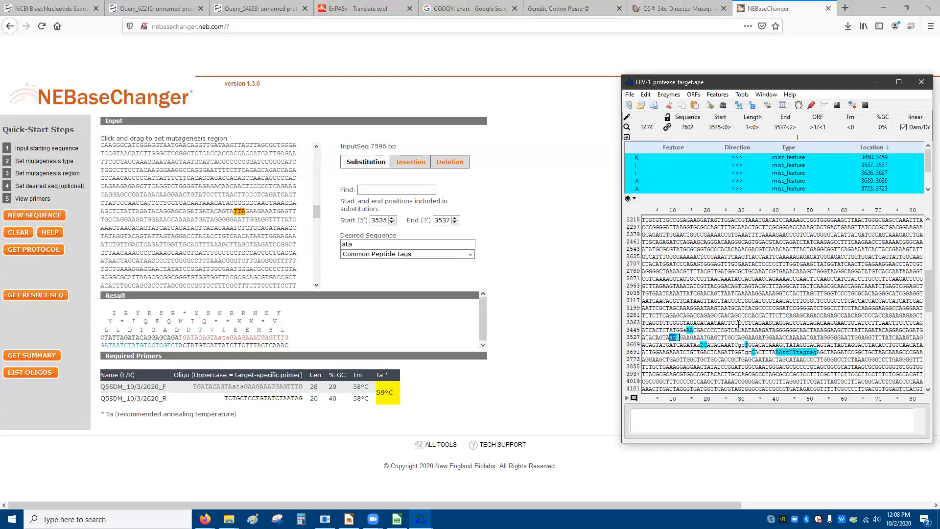
pyautogui.moveTo(691, 337); pyautogui.dragTo(920, 330)
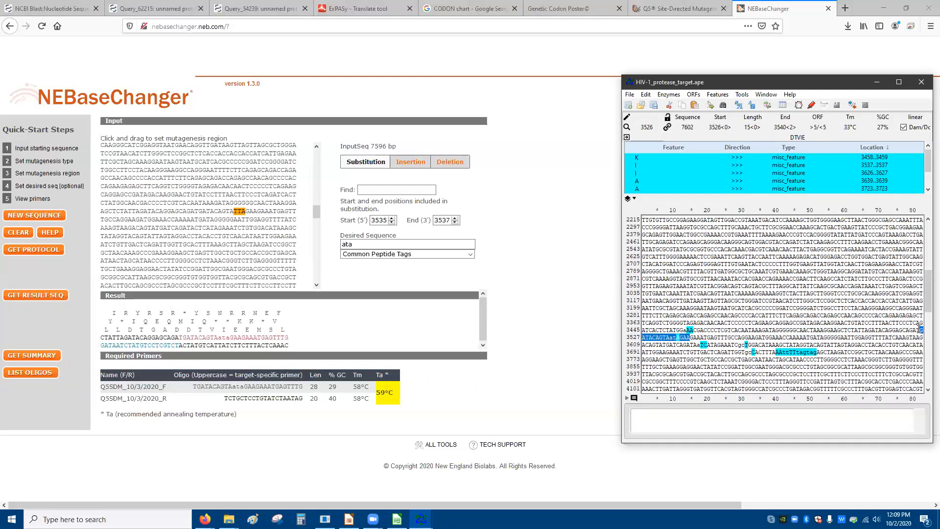
pyautogui.click(525, 307)
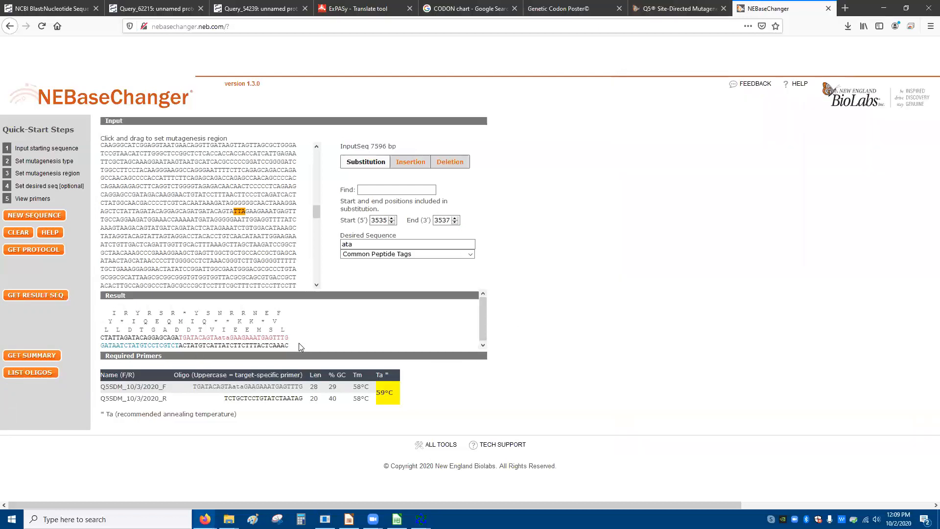
# Step: Examine the result sequence and the forward and reverse primers' names, oligo sequences, lengths, Tm and annealing temperature for the ata substitution
pyautogui.moveTo(252, 346); pyautogui.dragTo(120, 338)
pyautogui.click(338, 390)
pyautogui.moveTo(302, 398)
pyautogui.mouseDown()
pyautogui.moveTo(273, 385)
pyautogui.moveTo(348, 403)
pyautogui.moveTo(409, 396)
pyautogui.moveTo(310, 387)
pyautogui.mouseUp()
pyautogui.click(369, 401)
pyautogui.click(403, 396)
pyautogui.moveTo(197, 387); pyautogui.dragTo(332, 408)
pyautogui.click(318, 416)
pyautogui.moveTo(101, 386); pyautogui.dragTo(167, 393)
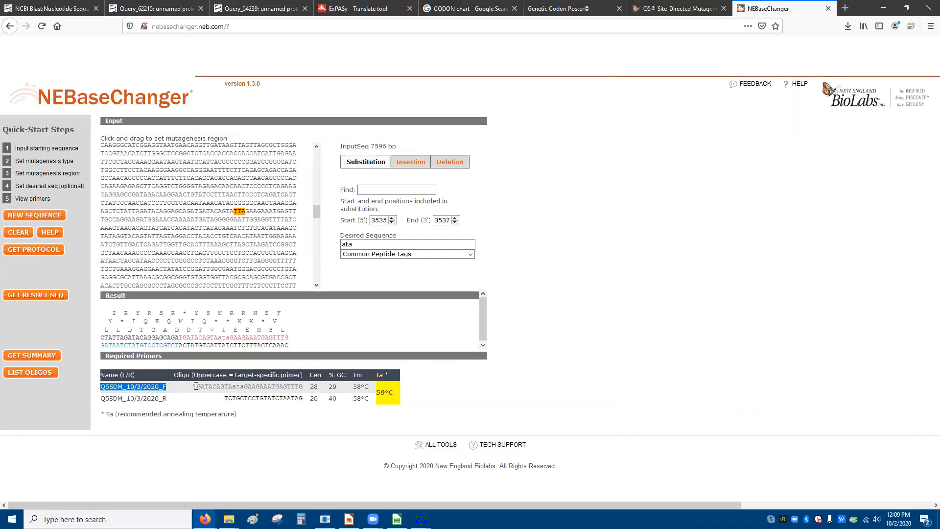
pyautogui.moveTo(193, 387); pyautogui.dragTo(374, 406)
pyautogui.click(375, 407)
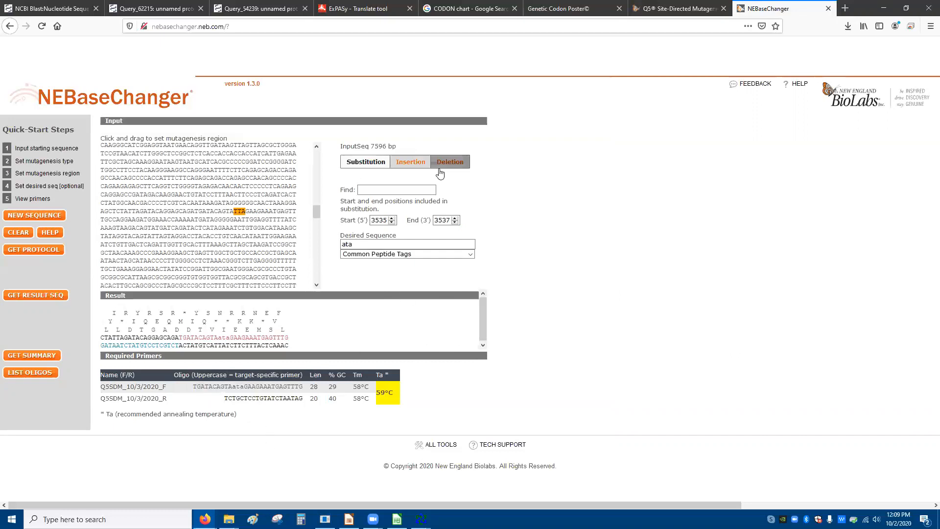
# Step: Compare the primers and result sequences produced by Insertion and Substitution for ata at positions 3535 to 3537
pyautogui.click(414, 168)
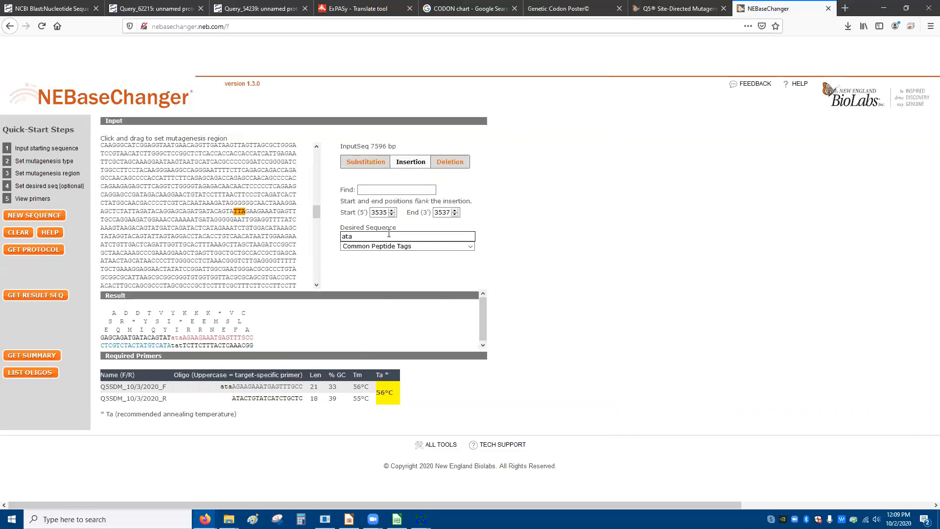
pyautogui.click(365, 158)
pyautogui.click(404, 161)
pyautogui.click(366, 162)
pyautogui.click(409, 165)
pyautogui.click(366, 162)
pyautogui.click(406, 165)
pyautogui.click(373, 166)
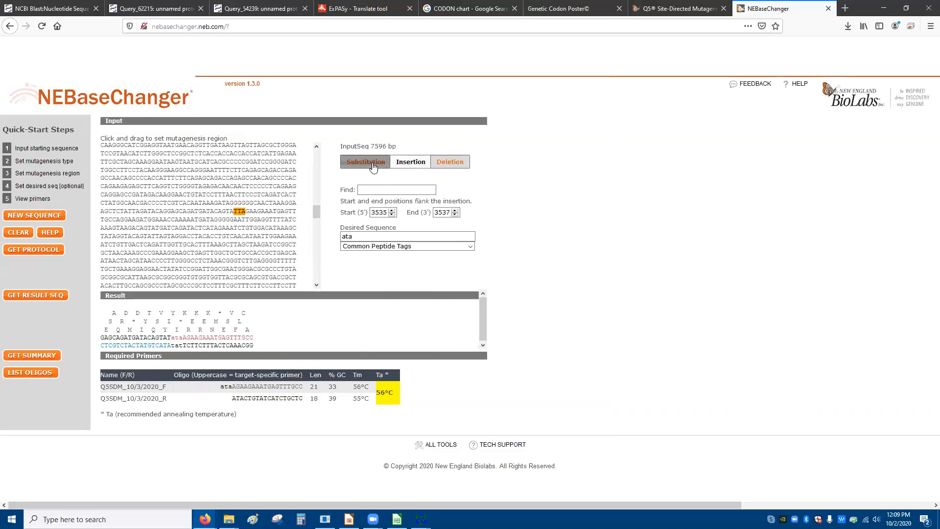
pyautogui.click(403, 163)
pyautogui.click(367, 162)
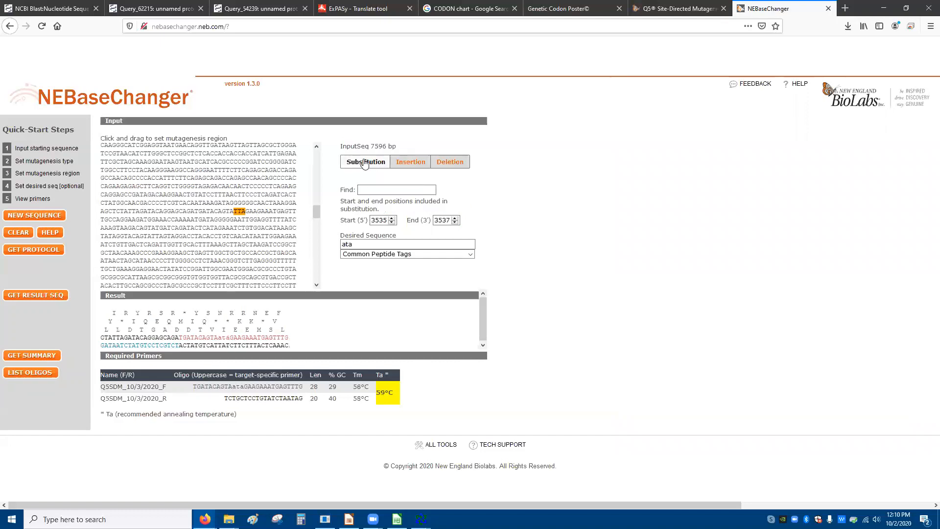
pyautogui.click(403, 162)
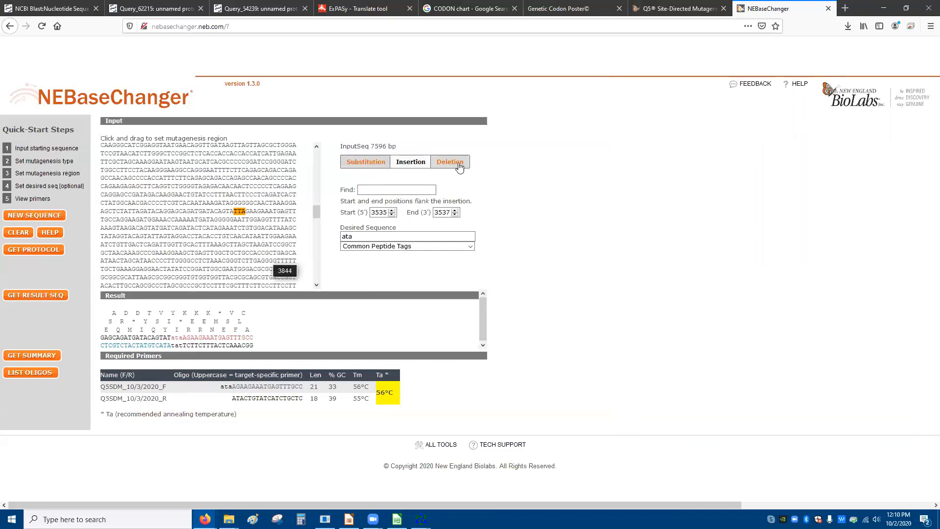
pyautogui.click(365, 162)
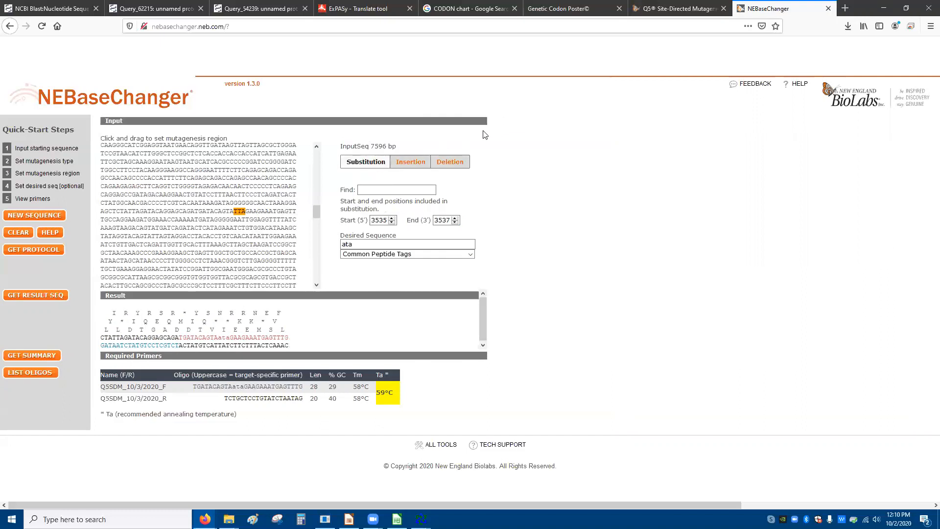
# Step: Set the mutagenesis type to Deletion, and in ApE select the phenylalanine codon at 3733 to 3735 before tagtag
pyautogui.click(450, 166)
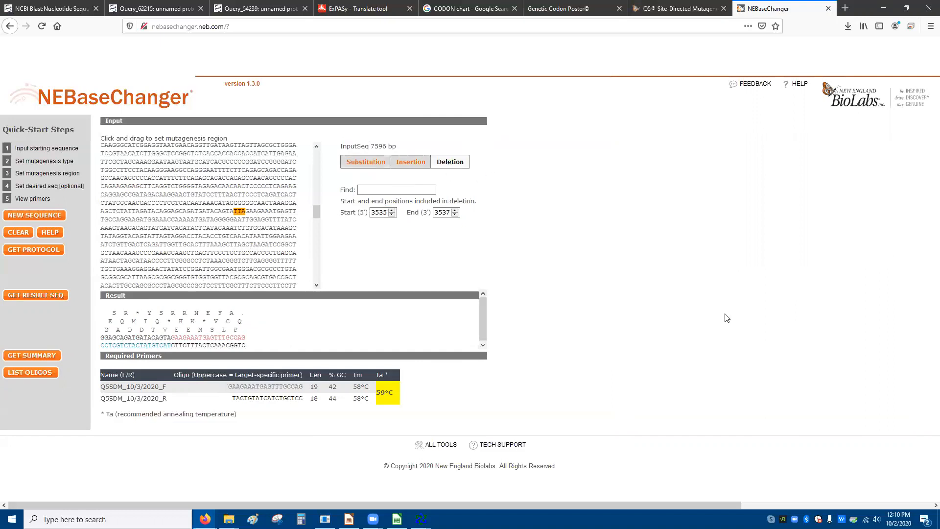
pyautogui.moveTo(421, 518)
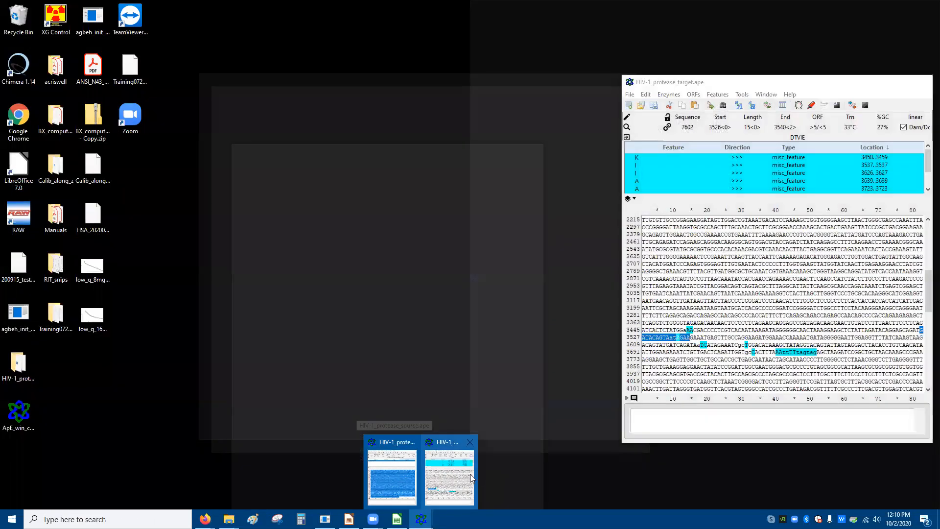
pyautogui.click(458, 475)
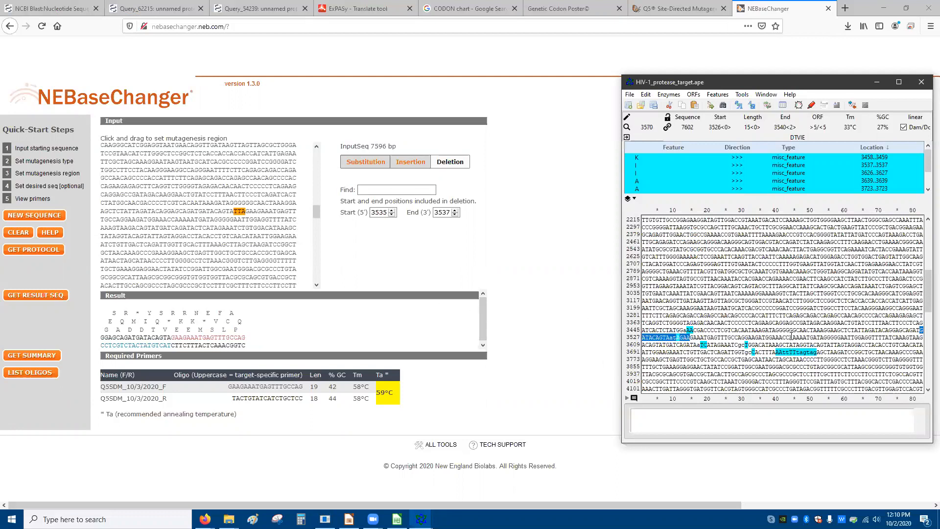
pyautogui.click(793, 353)
pyautogui.moveTo(788, 353); pyautogui.dragTo(787, 351)
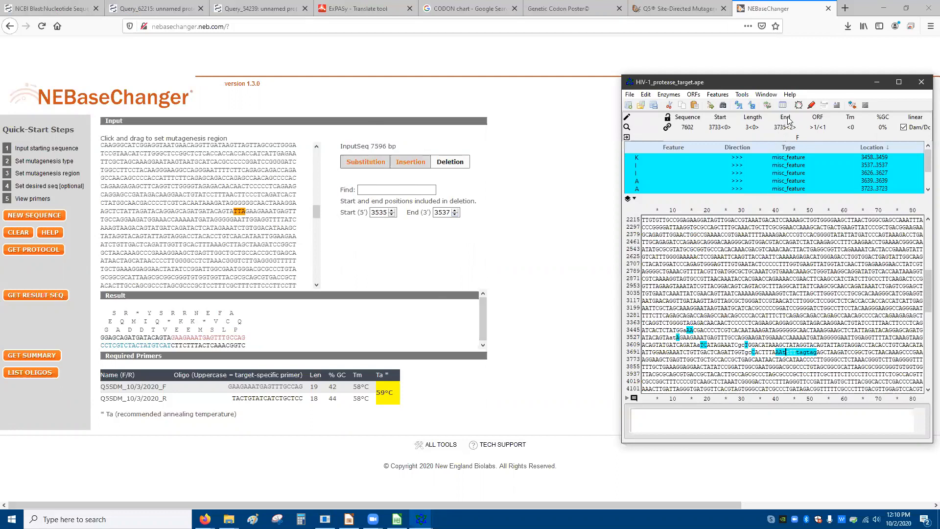
# Step: Set the deletion's start position to 3733 and end position to 3735 in NEBaseChanger, dismissing the position warning
pyautogui.click(387, 212)
pyautogui.doubleClick(388, 213)
pyautogui.moveTo(387, 213); pyautogui.dragTo(376, 213)
pyautogui.write('733')
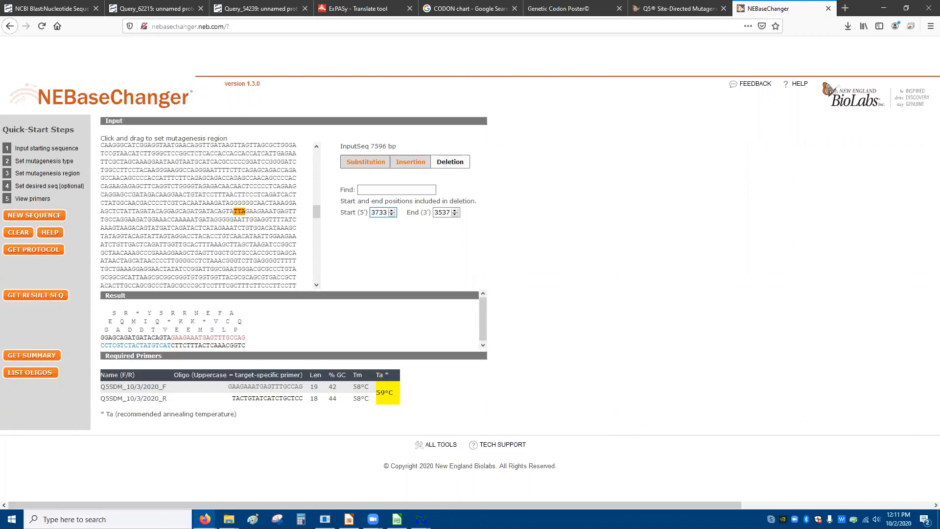
pyautogui.click(448, 213)
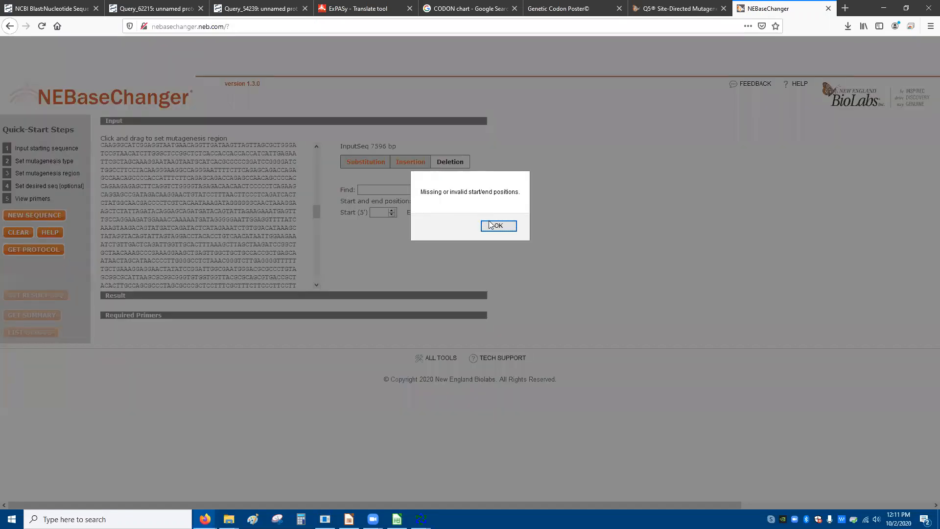
pyautogui.click(493, 225)
pyautogui.click(385, 213)
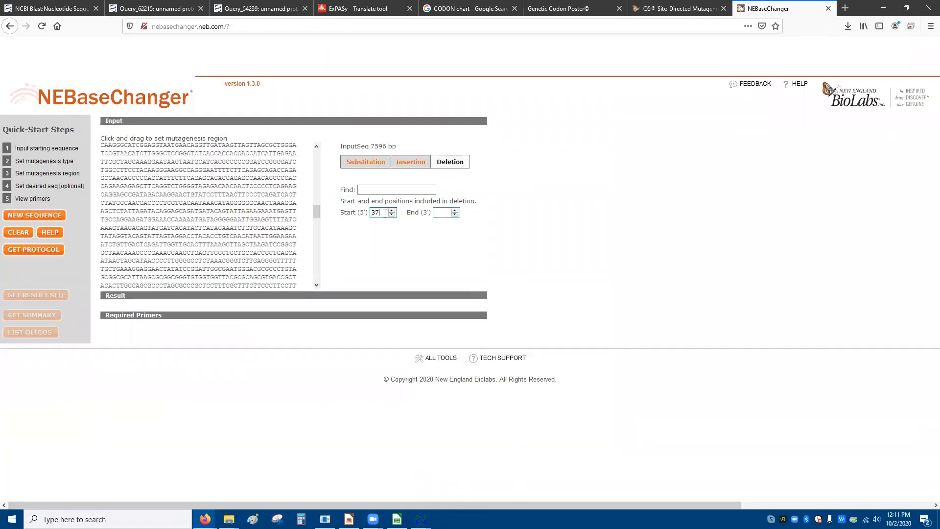
pyautogui.click(439, 214)
pyautogui.write('3735')
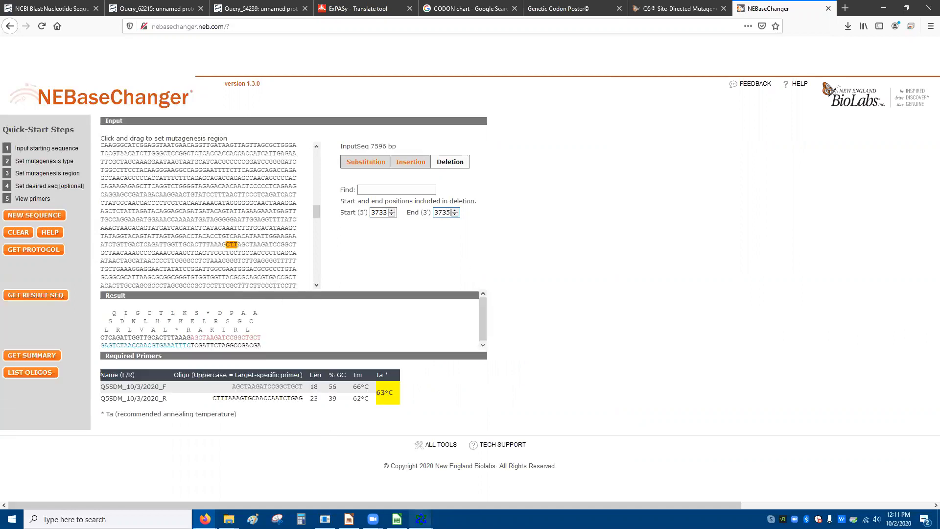
# Step: Switch to ApE and close HIV-1_protease_target.ape without saving the changes
pyautogui.click(420, 520)
pyautogui.click(457, 488)
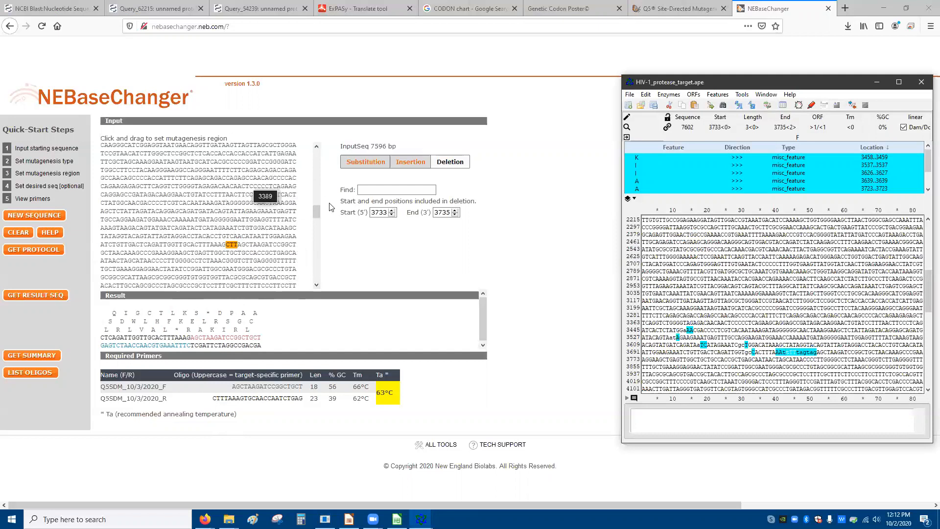
pyautogui.click(920, 80)
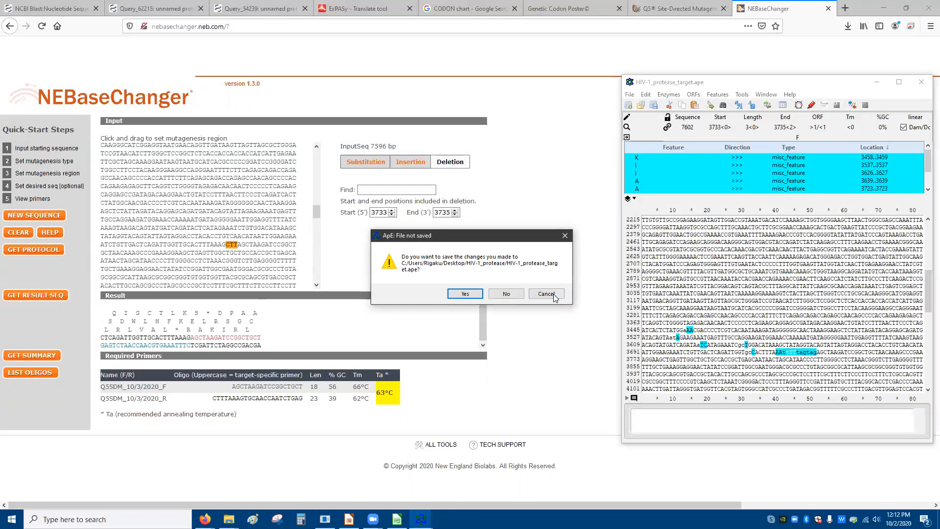
pyautogui.click(506, 293)
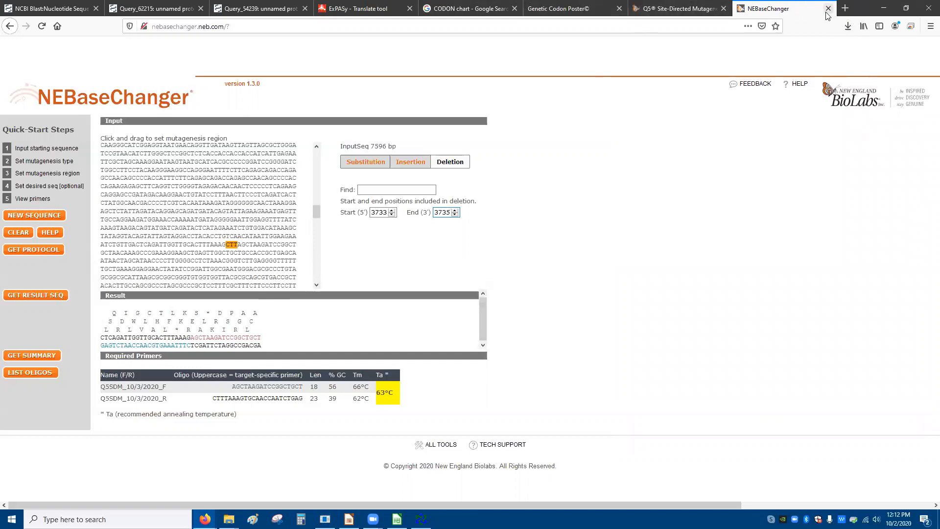
# Step: Open the Q5 Site-Directed Mutagenesis Kit Protocol (E0554) from the protocols on the NEB kit page
pyautogui.click(677, 9)
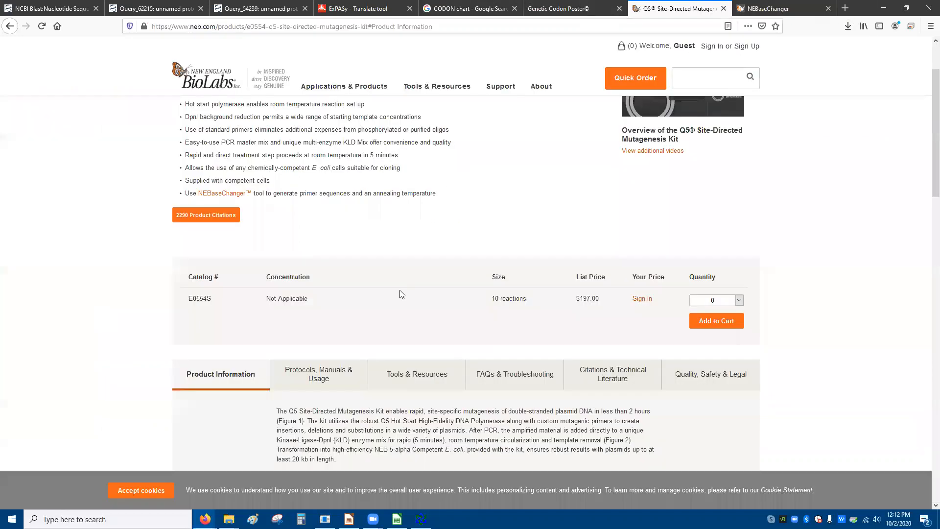
pyautogui.scroll(-1, 435, 297)
pyautogui.click(324, 325)
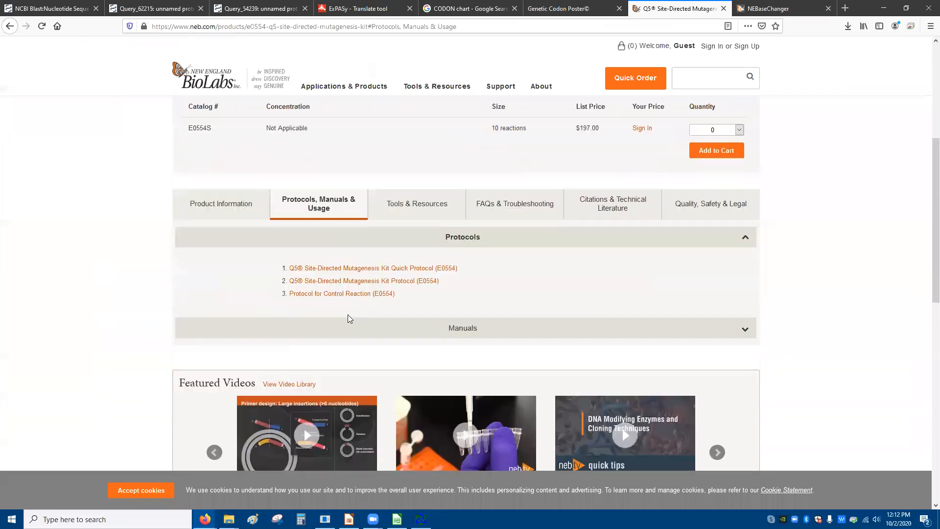
pyautogui.scroll(-1, 349, 315)
pyautogui.click(399, 251)
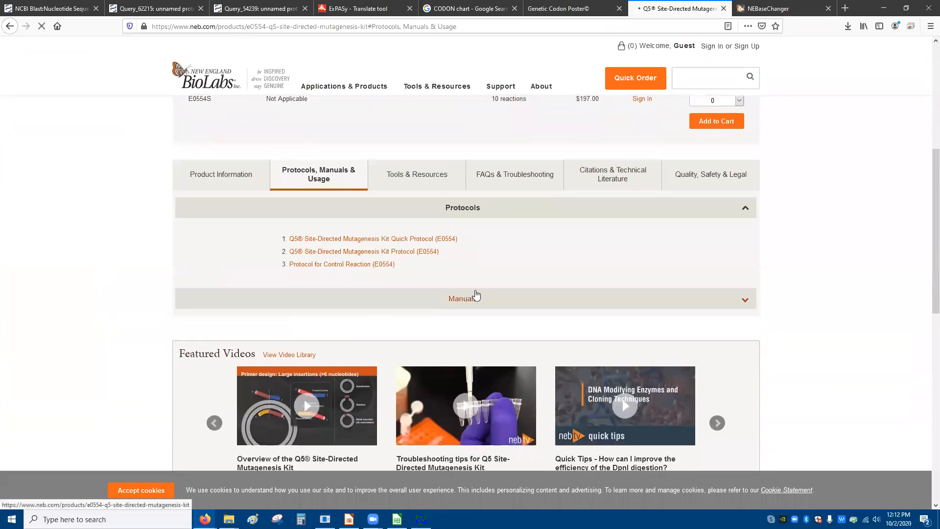
# Step: Review the protocol's transformation, KLD treatment and thermocycling sections, including the note on annealing temperature for mutagenic primers
pyautogui.scroll(-15, 475, 290)
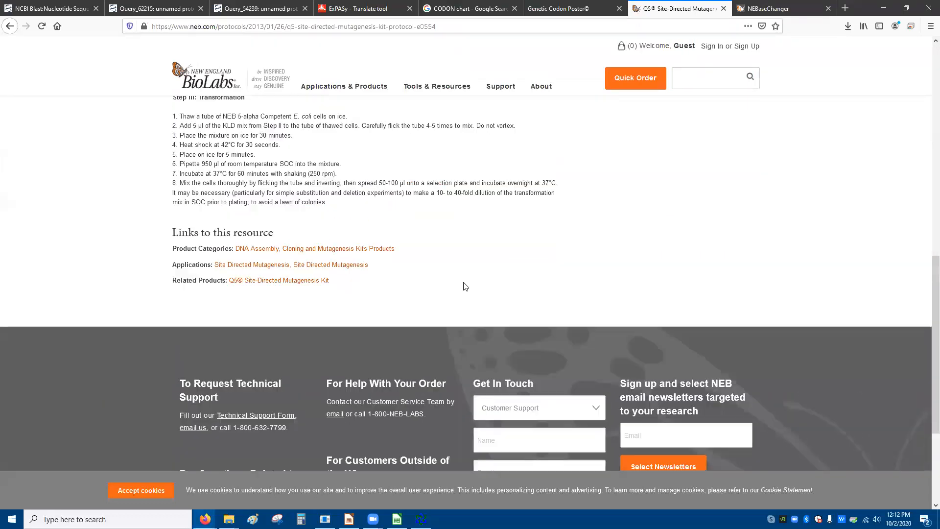
pyautogui.scroll(3, 465, 286)
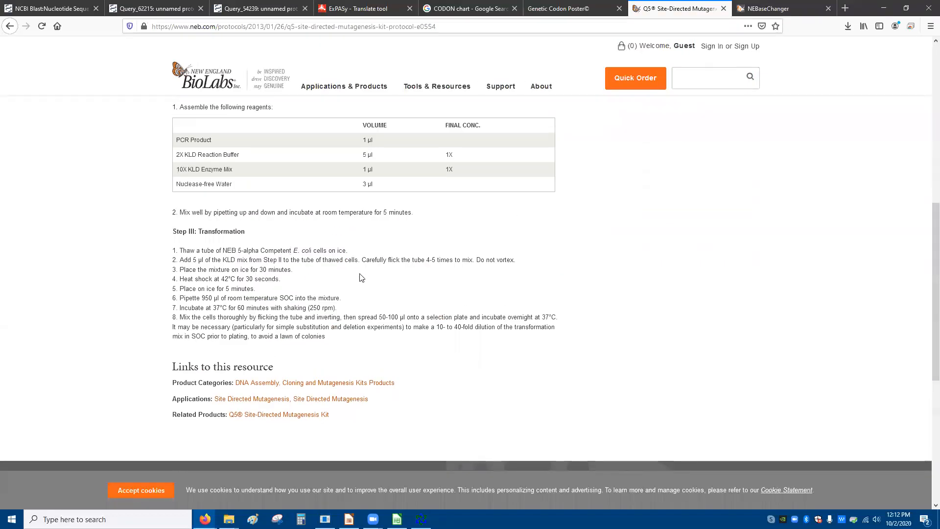
pyautogui.scroll(4, 399, 297)
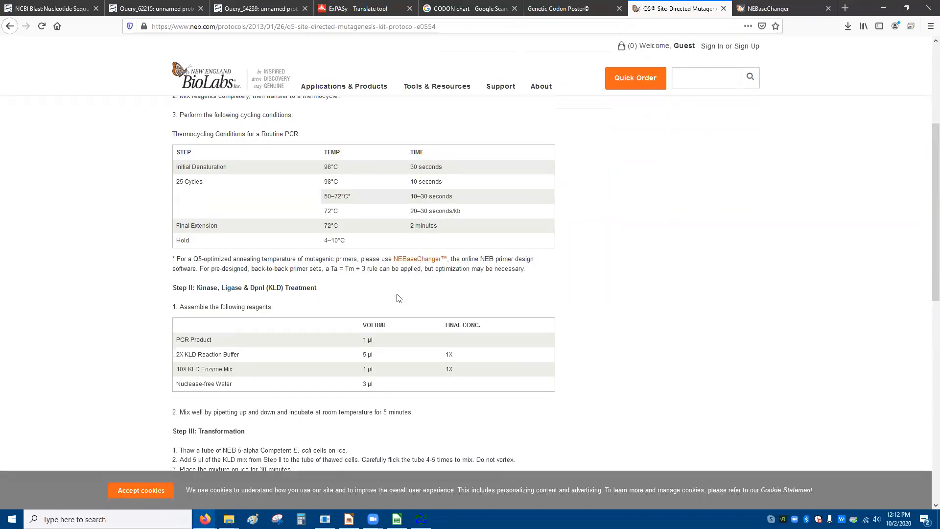
pyautogui.moveTo(268, 261); pyautogui.dragTo(361, 283)
pyautogui.click(621, 290)
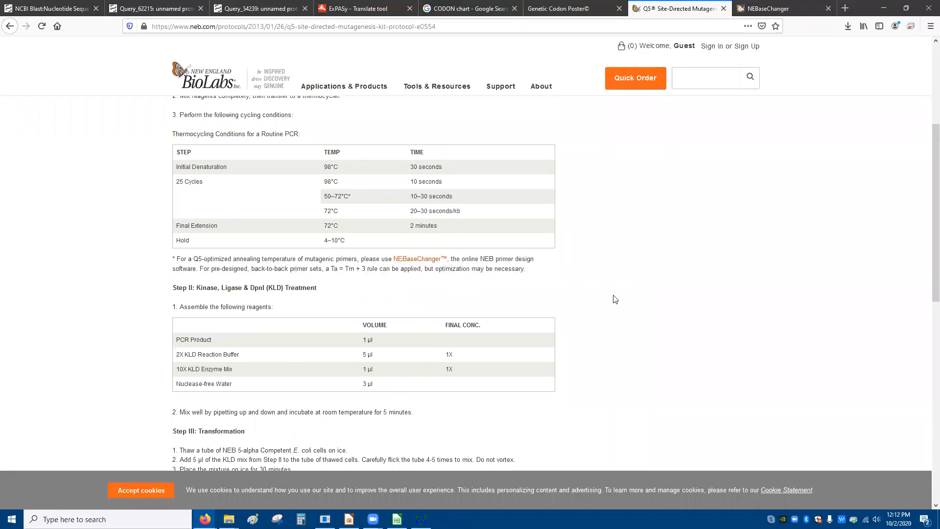